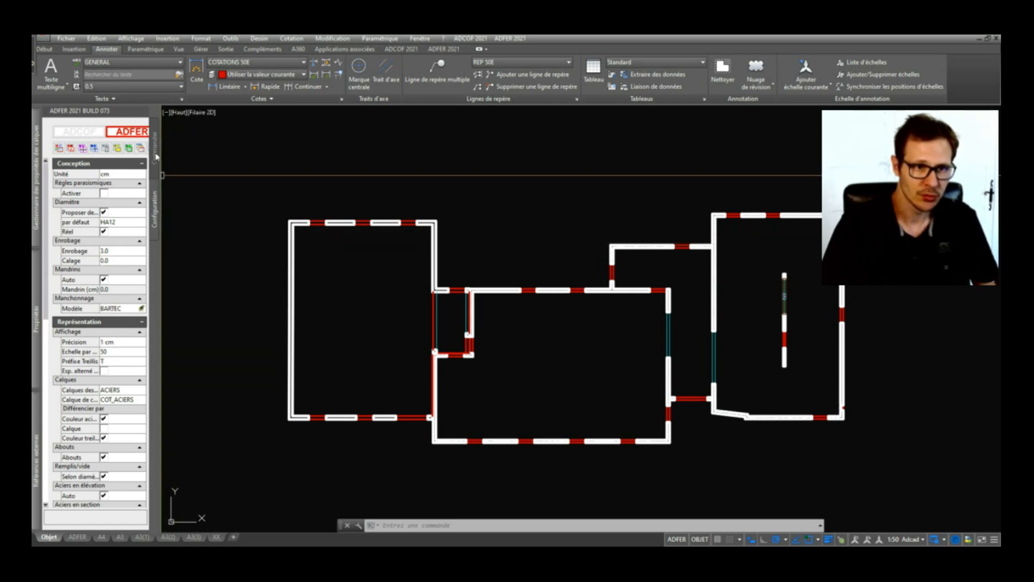
Show the ADFER command tools in place of the configuration settings.
click(156, 155)
click(340, 167)
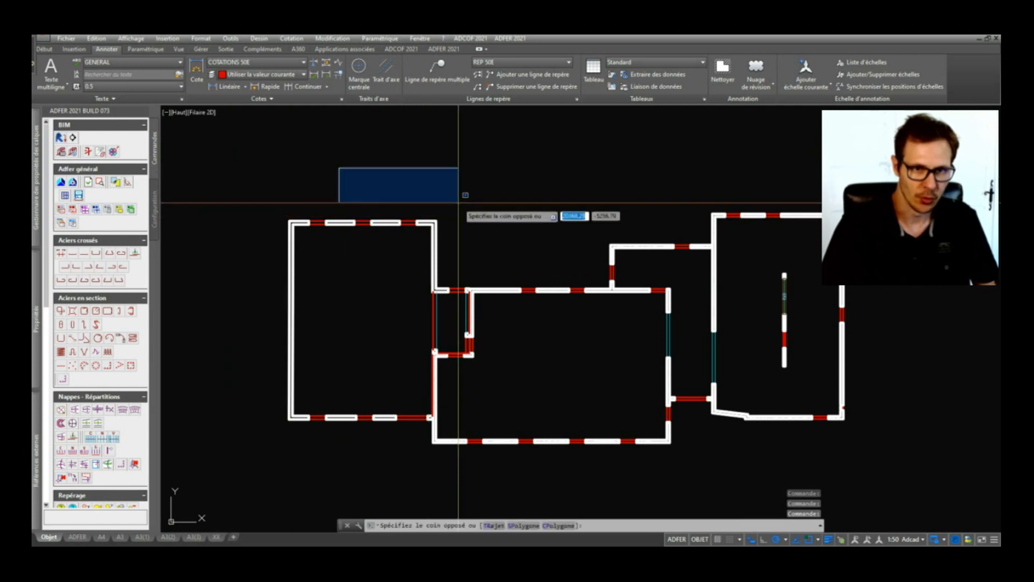
middle_drag(688, 288, 656, 269)
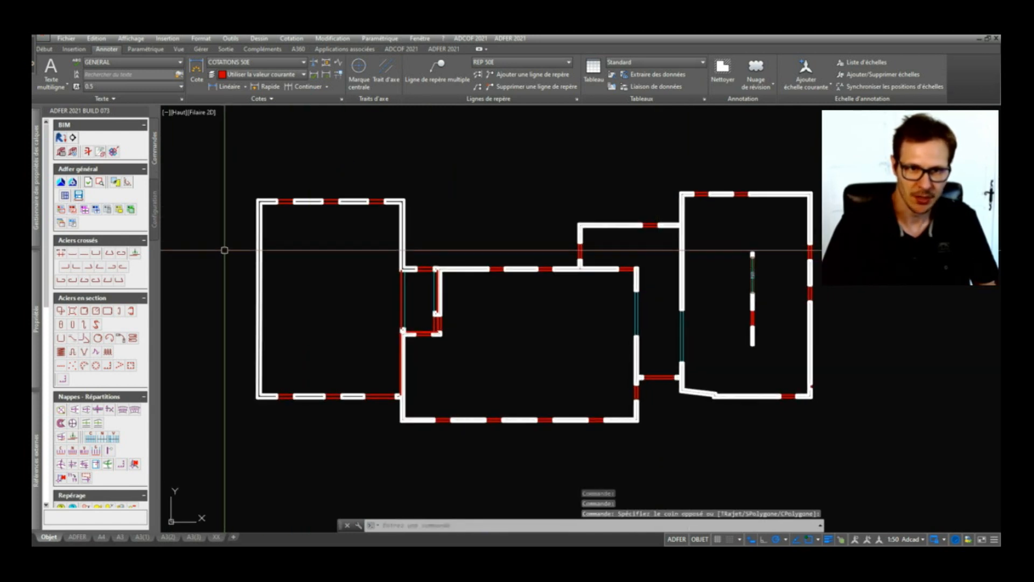
scroll(224, 253, up, 5)
scroll(297, 253, down, 2)
middle_drag(448, 303, 437, 310)
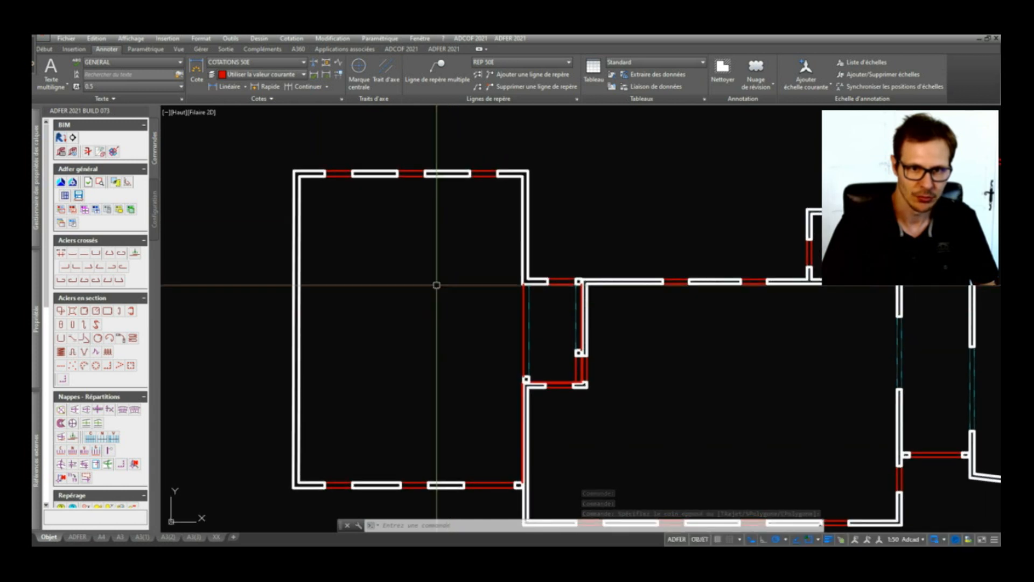
text(I)
key(Return)
click(299, 173)
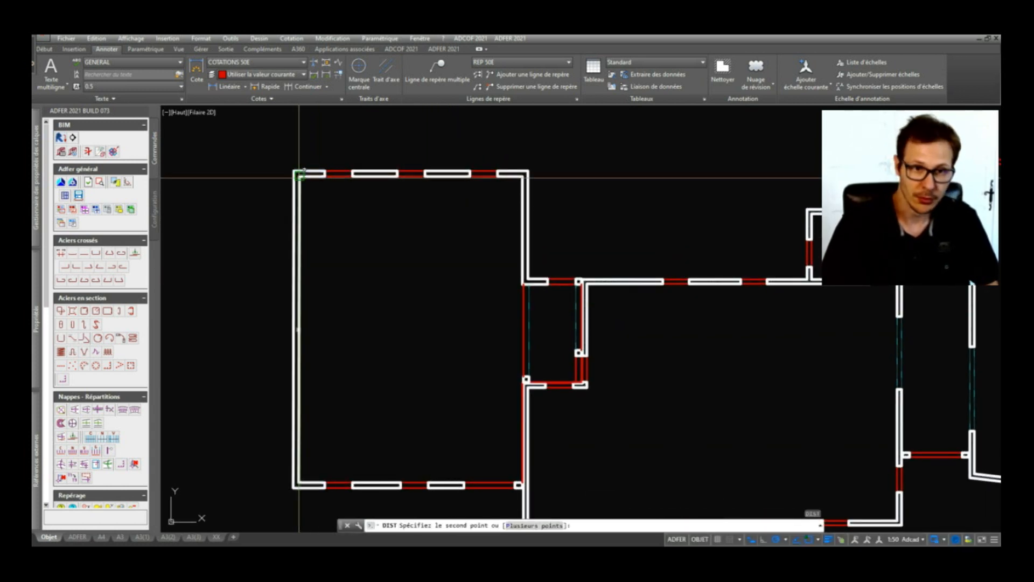
key(Escape)
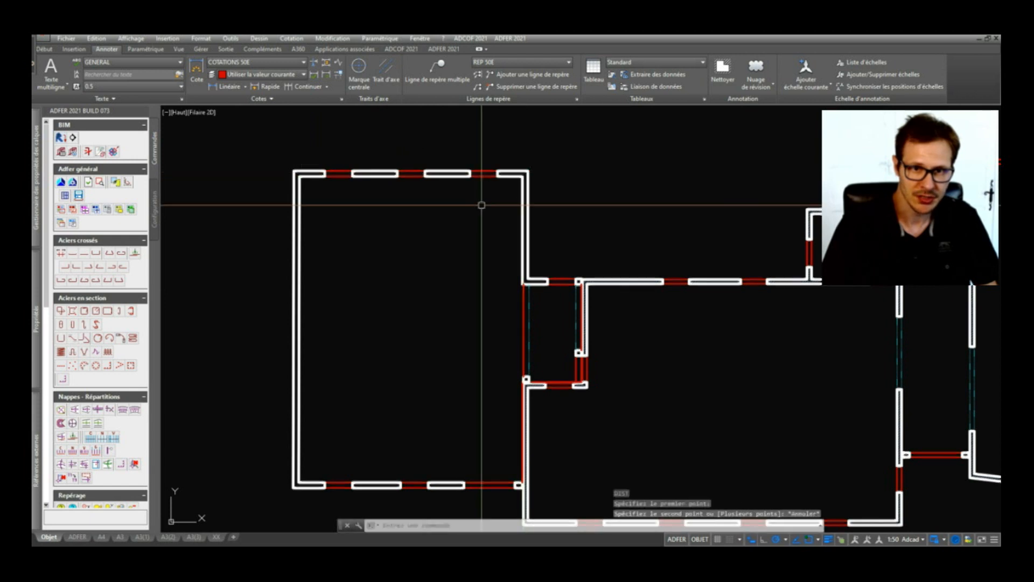
scroll(481, 207, down, 2)
mouse_move(752, 232)
middle_down()
mouse_move(626, 227)
mouse_move(647, 277)
mouse_move(580, 295)
middle_up()
text(l)
key(Return)
scroll(577, 300, up, 5)
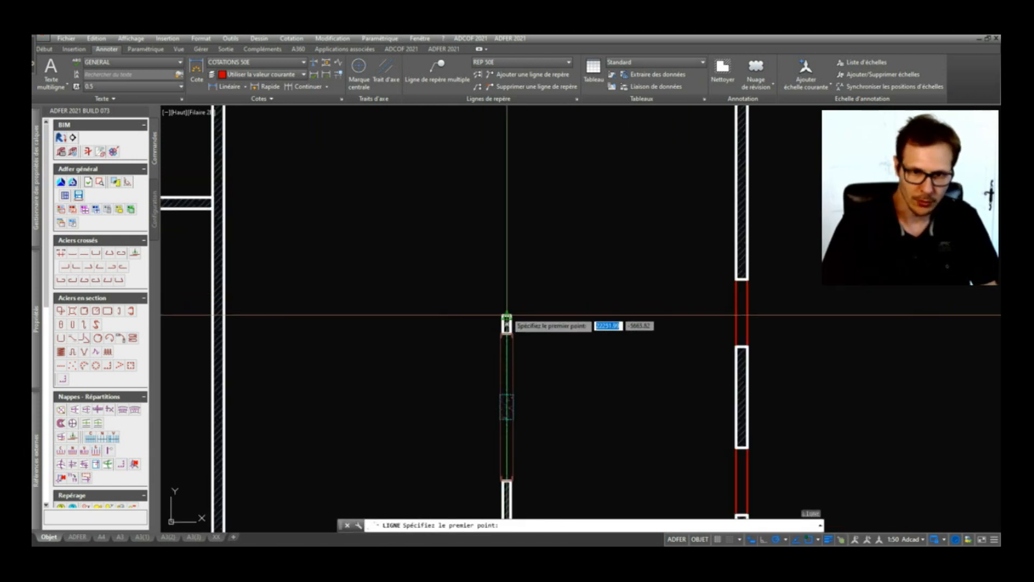
key(Escape)
scroll(518, 303, up, 2)
text(ML)
key(Return)
click(494, 330)
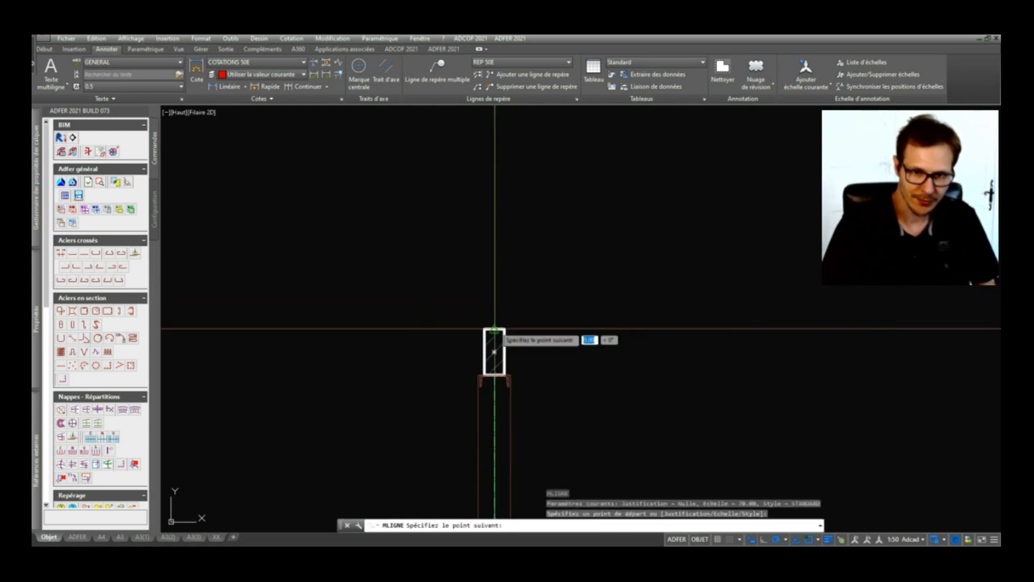
key(Escape)
Draw a multiline at scale 20 from the upper end of the rightmost room's central wall to its upper exterior wall.
text(ML)
key(Return)
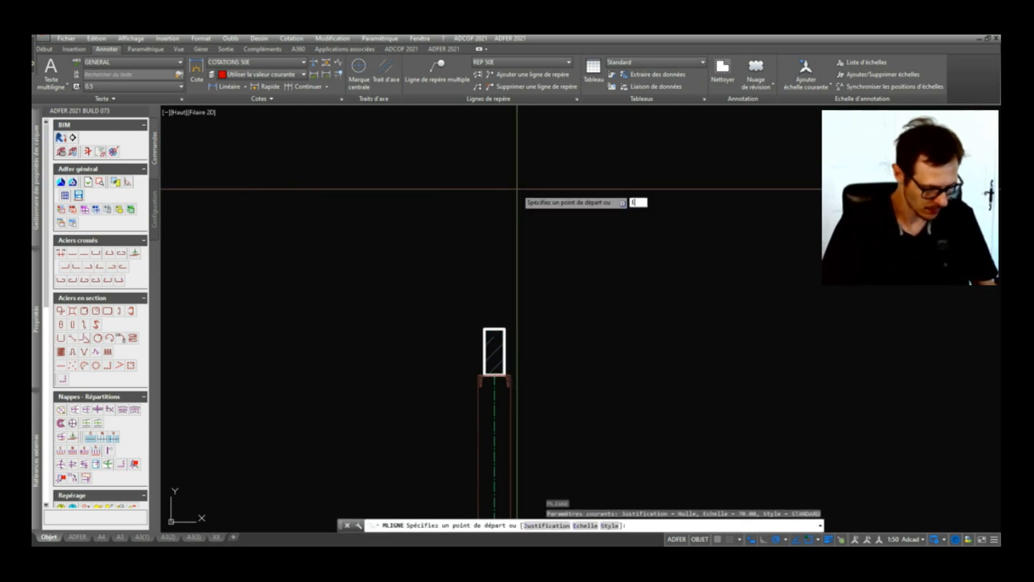
text(E)
key(Return)
text(20)
key(Return)
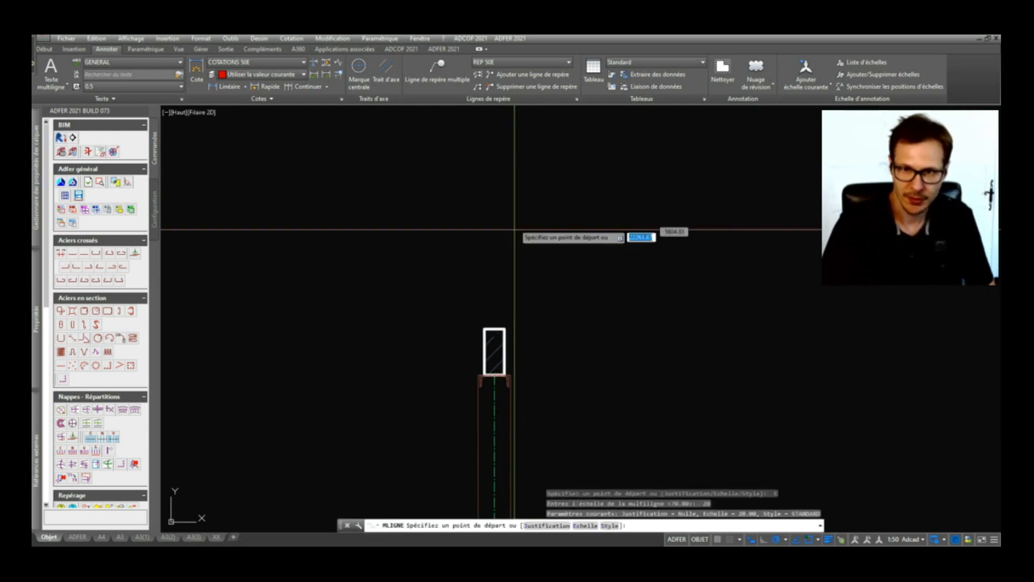
click(494, 328)
scroll(510, 219, down, 5)
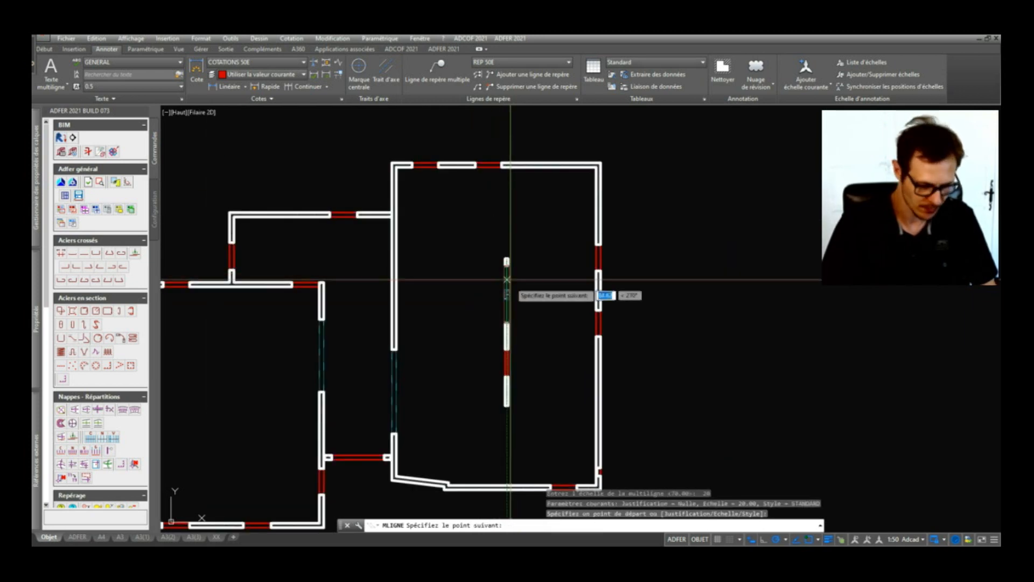
scroll(506, 203, up, 2)
click(508, 184)
key(Return)
Draw another multiline from the lower end of the central wall down to the rightmost room's lower exterior wall.
scroll(508, 184, down, 3)
scroll(524, 438, up, 6)
key(Return)
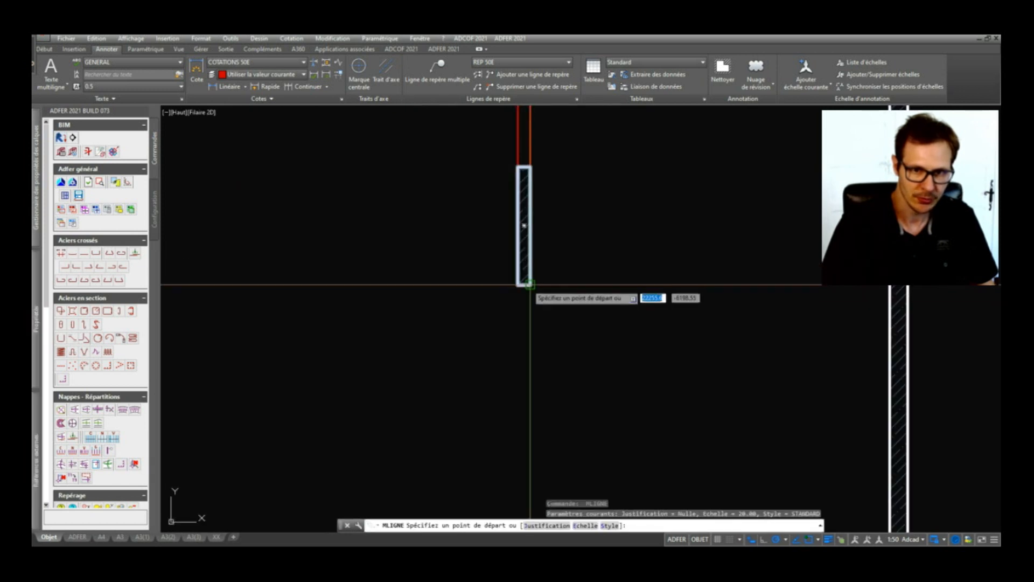
click(524, 284)
scroll(526, 219, down, 4)
scroll(526, 353, up, 2)
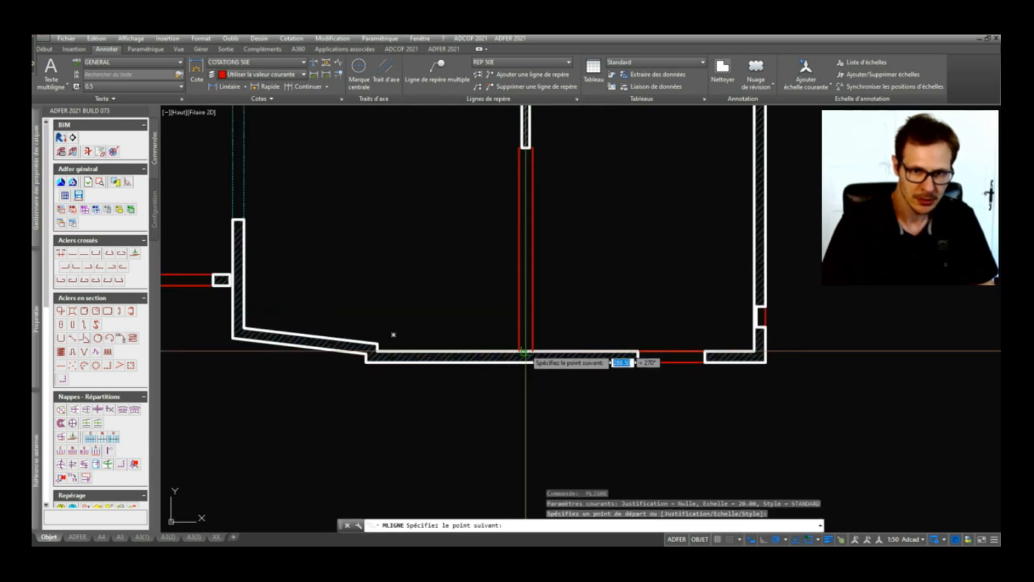
click(527, 352)
key(Return)
key(Escape)
Match the properties of the dashed opening in the large room's right wall onto both new multilines.
scroll(567, 317, down, 6)
key(ctrl+m)
click(444, 238)
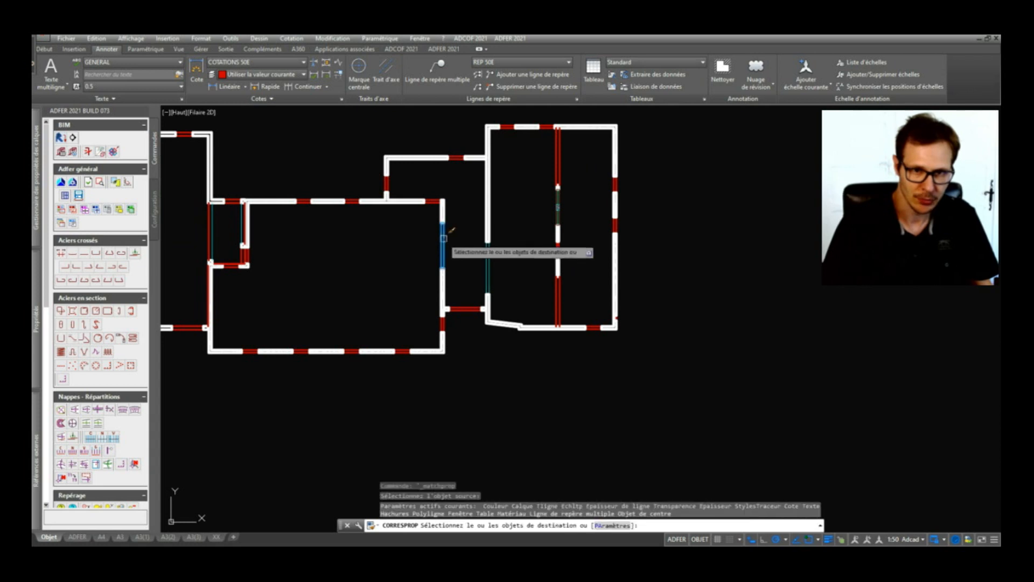
click(576, 155)
click(548, 163)
click(584, 268)
click(554, 297)
key(Return)
scroll(560, 305, up, 6)
text(R)
key(Escape)
key(Escape)
scroll(564, 298, down, 5)
scroll(647, 300, up, 2)
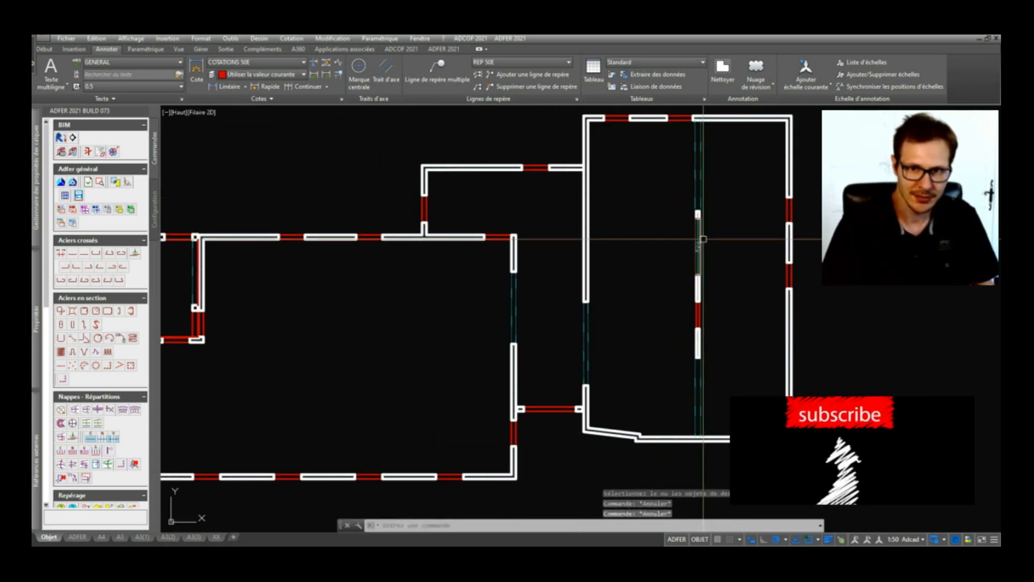
middle_drag(393, 393, 554, 346)
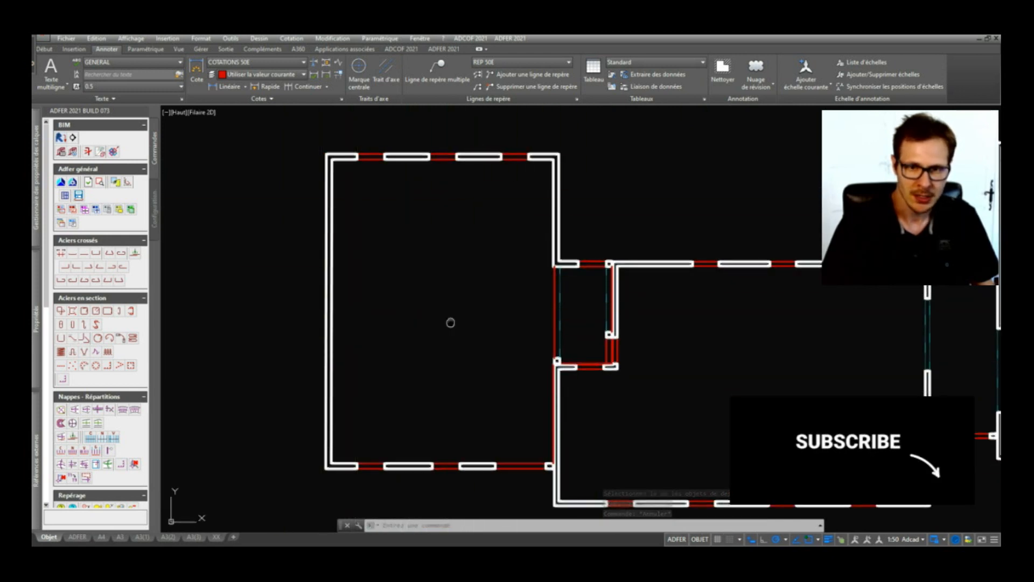
middle_drag(450, 323, 384, 308)
scroll(385, 212, down, 2)
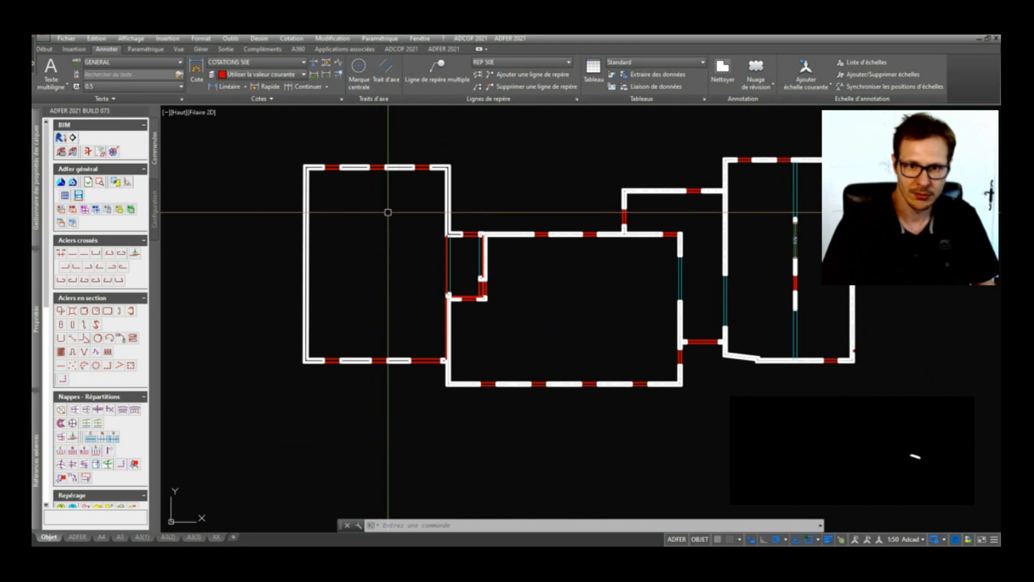
middle_drag(511, 263, 427, 257)
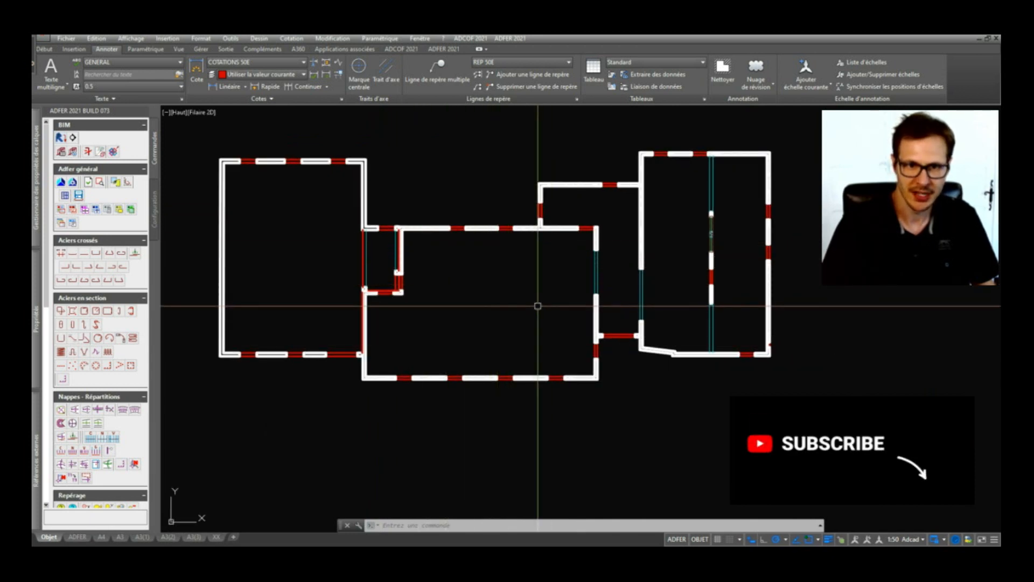
middle_drag(539, 302, 513, 301)
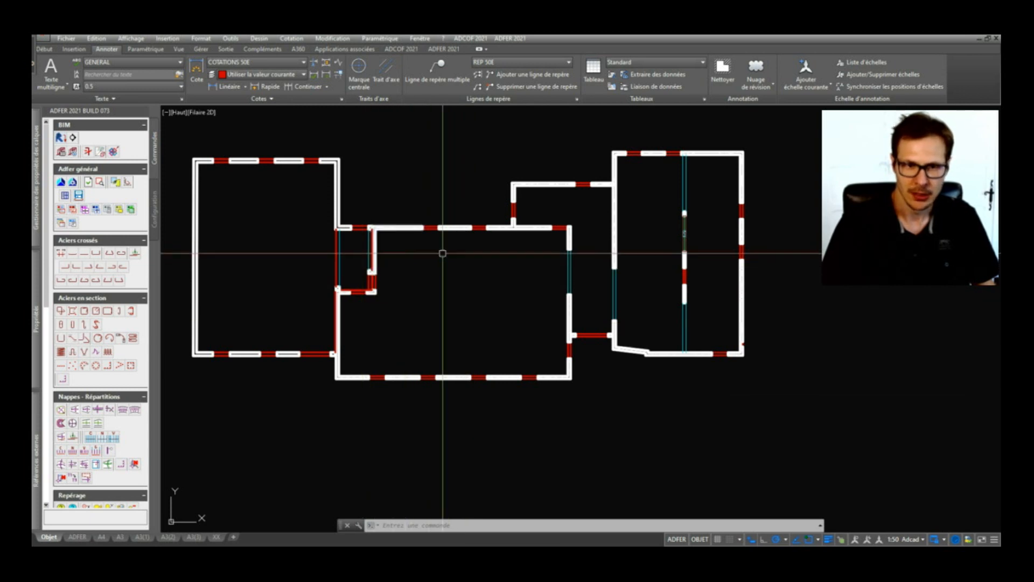
middle_drag(583, 293, 482, 323)
Draw a multiline from the upper right corner of the large middle room up to the small projecting room's upper wall.
scroll(512, 253, up, 2)
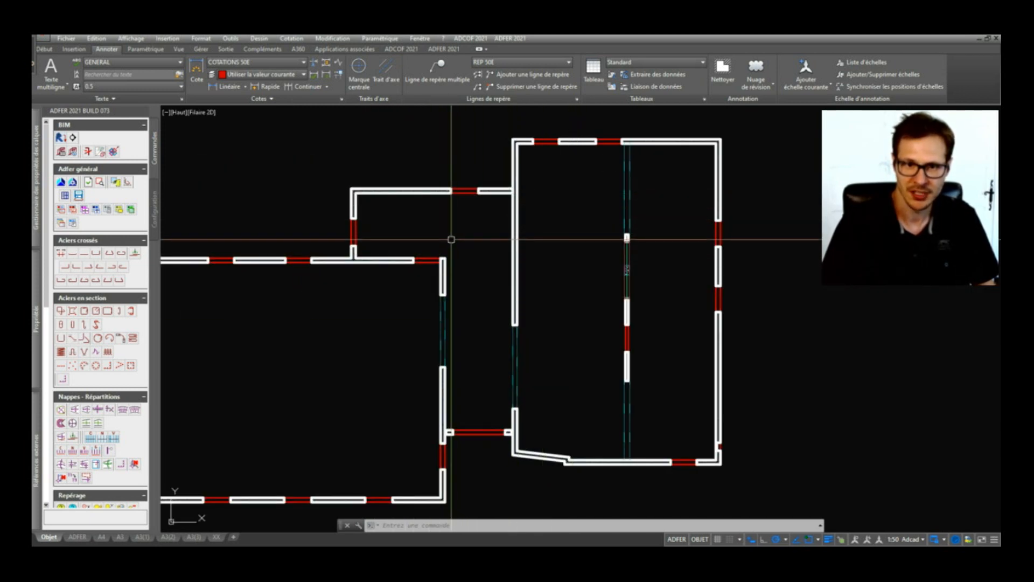
text(ml)
key(Return)
scroll(451, 252, up, 6)
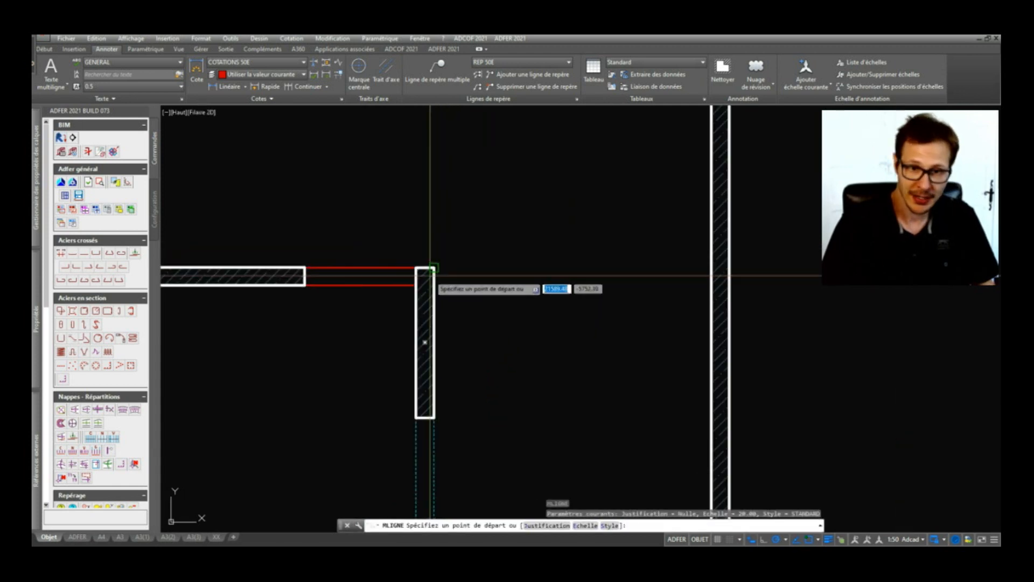
click(425, 270)
scroll(425, 272, down, 4)
click(426, 164)
key(Return)
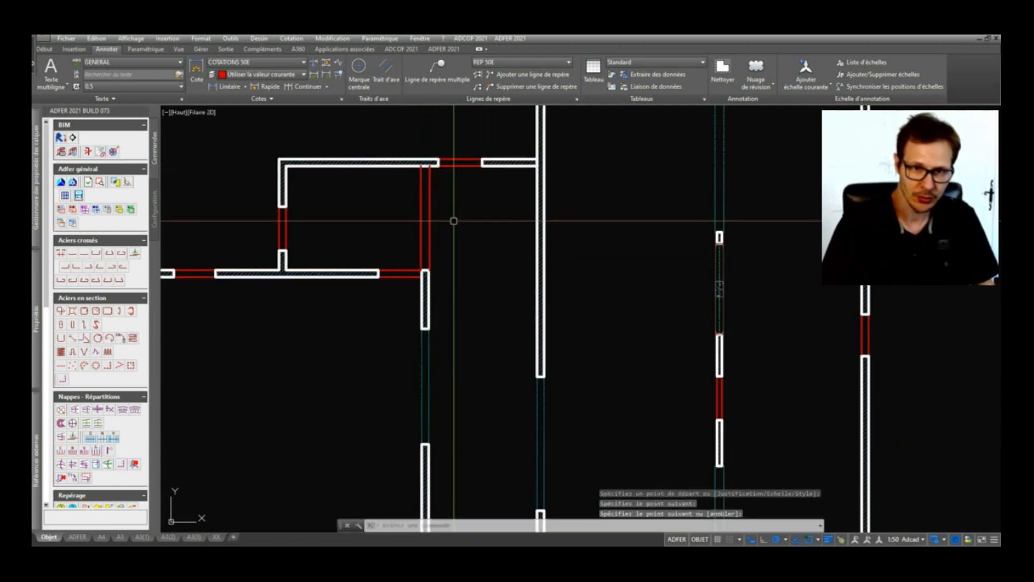
Match the properties of the dashed opening in the rightmost room's left wall onto the small room's new multiline.
scroll(469, 249, down, 4)
scroll(461, 248, up, 4)
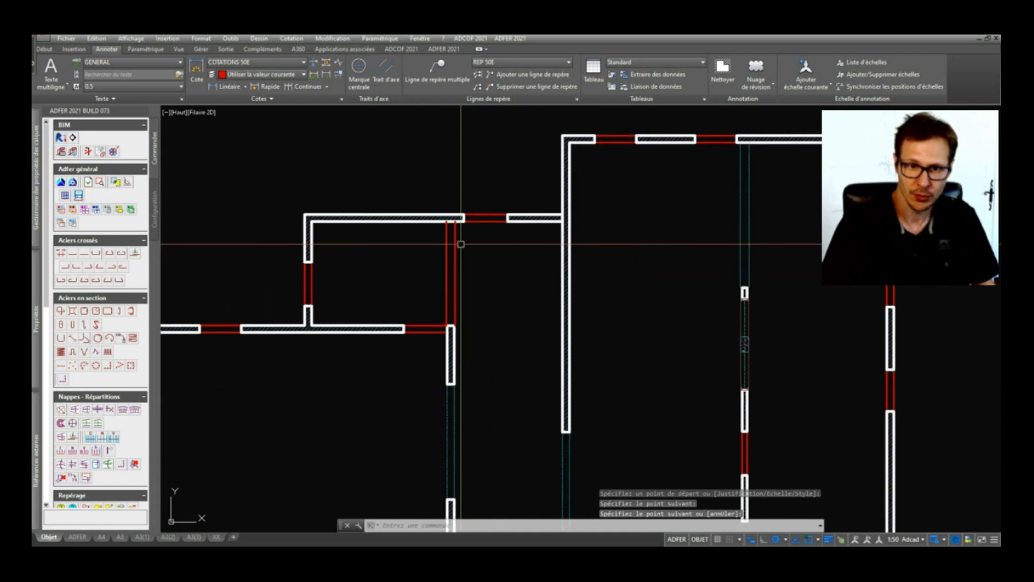
scroll(459, 246, down, 4)
text(cr)
key(Return)
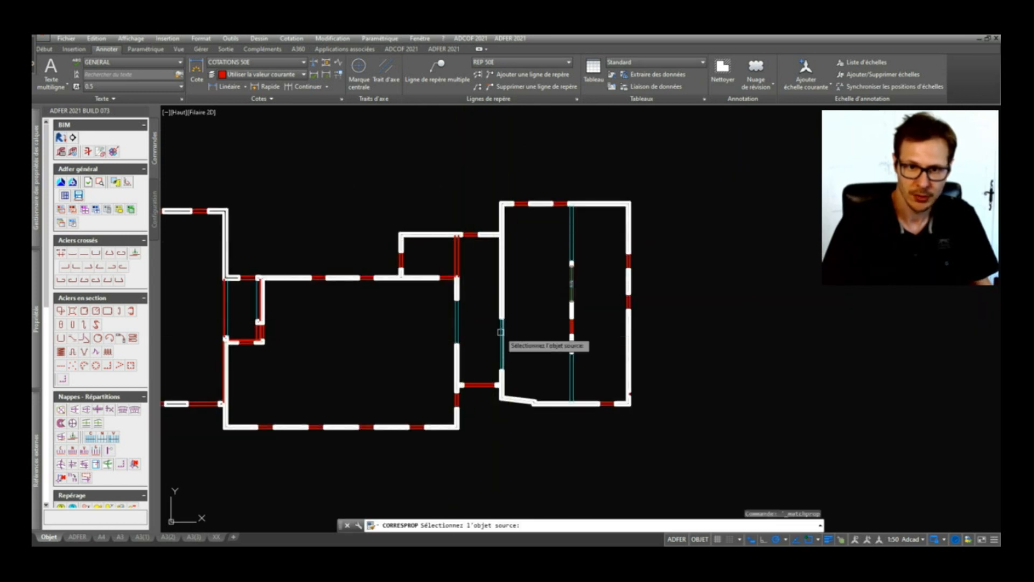
click(501, 331)
click(448, 257)
scroll(464, 252, up, 4)
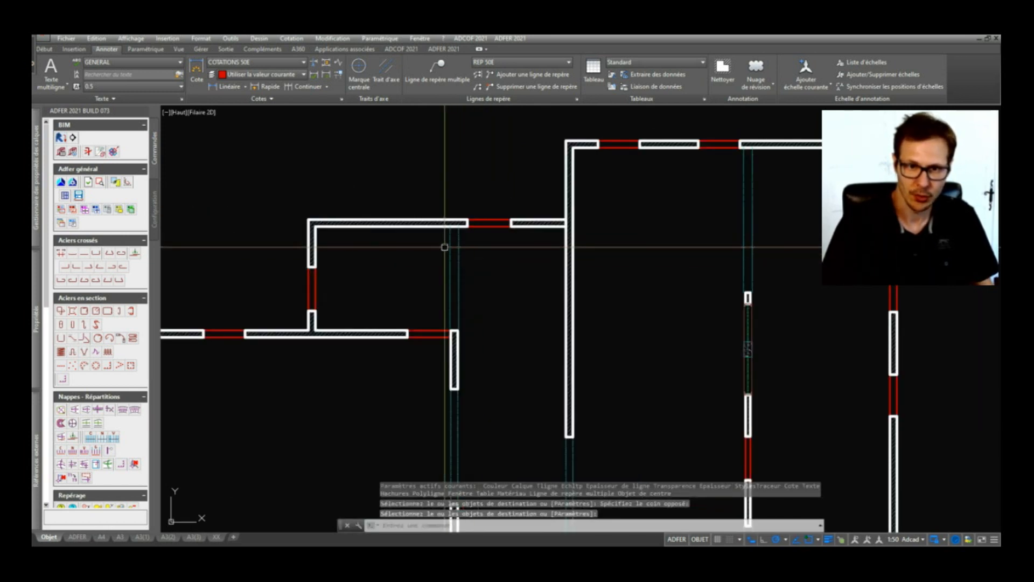
scroll(479, 272, down, 2)
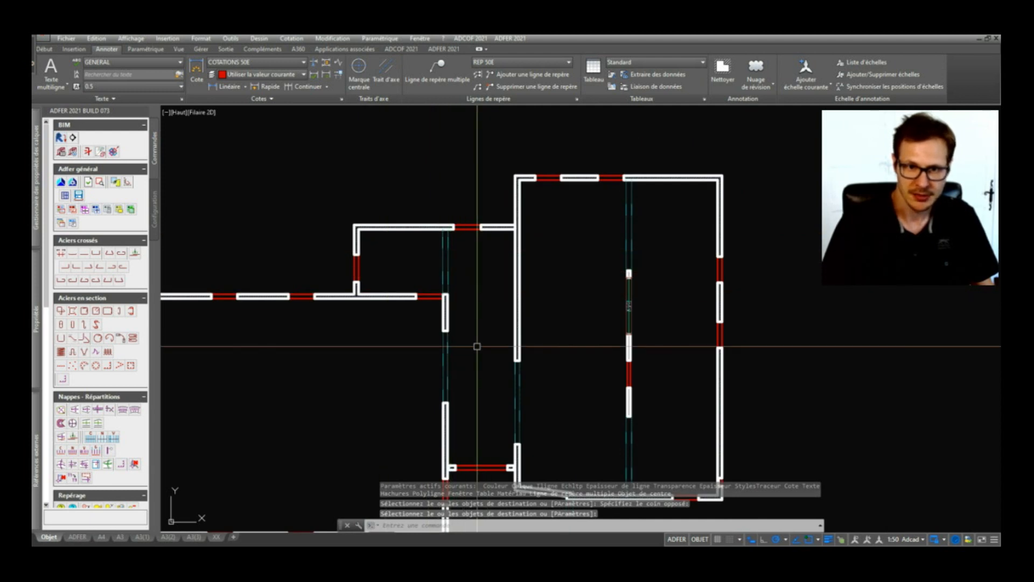
Start a welded mesh (Treillis soudé) in Rectangle mode with the ADETS catalogue panel ST20.
middle_drag(471, 313, 471, 293)
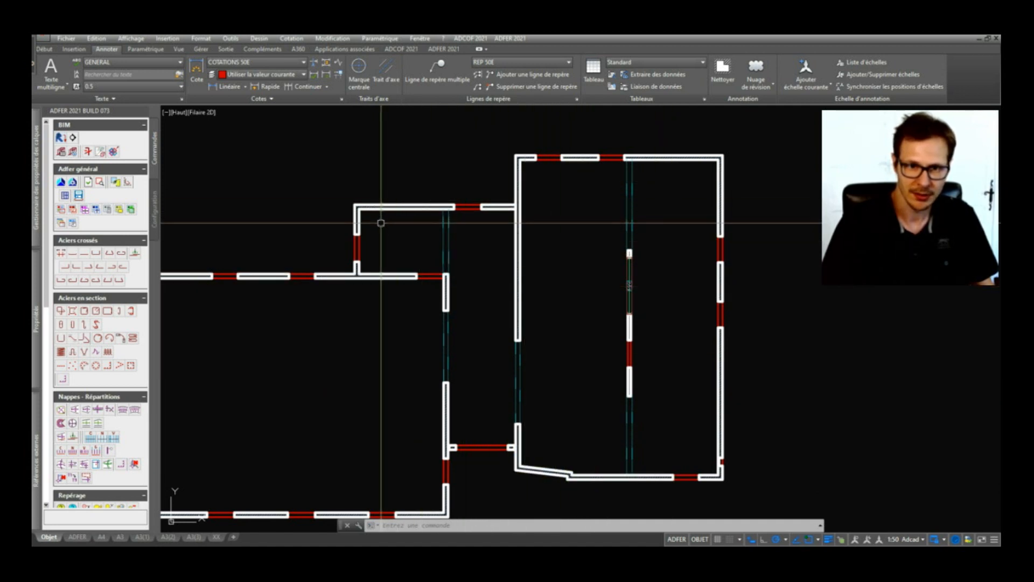
scroll(95, 253, down, 2)
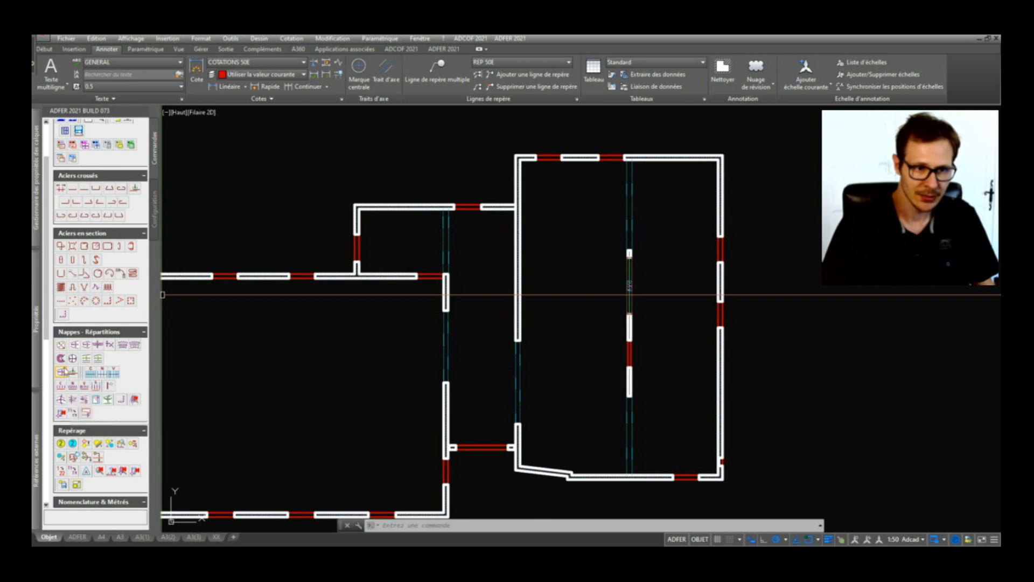
click(61, 400)
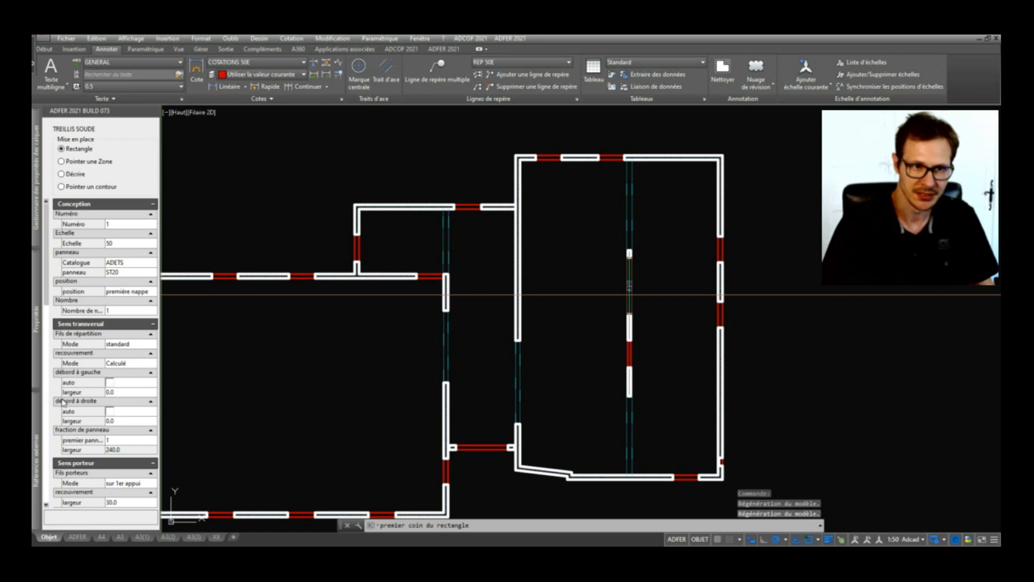
click(120, 273)
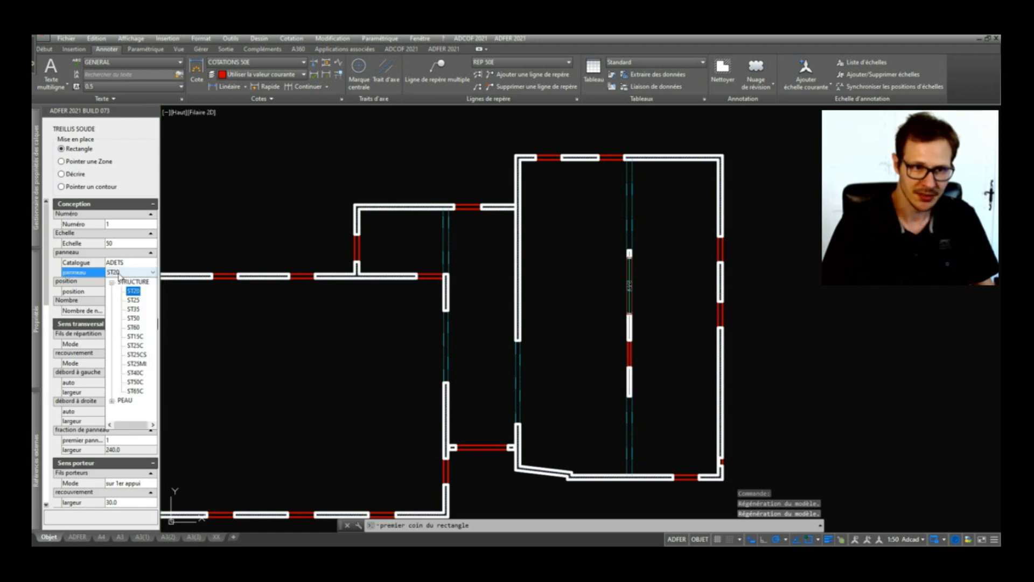
click(135, 292)
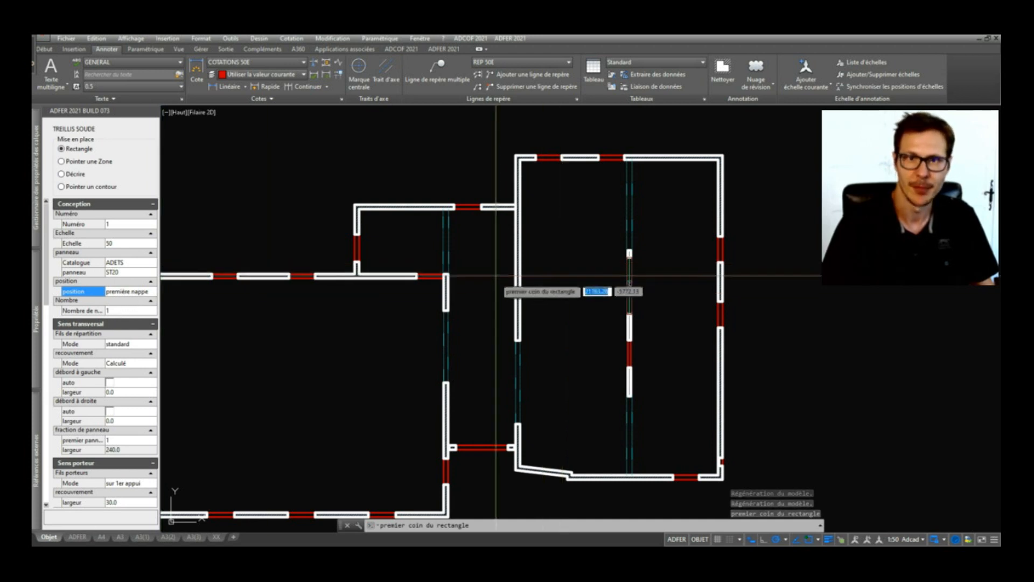
Set the mesh position to première nappe and draw its rectangle across the small projecting room, from the inner upper-left corner to the dashed beam's lower end.
scroll(609, 282, down, 5)
scroll(608, 276, up, 8)
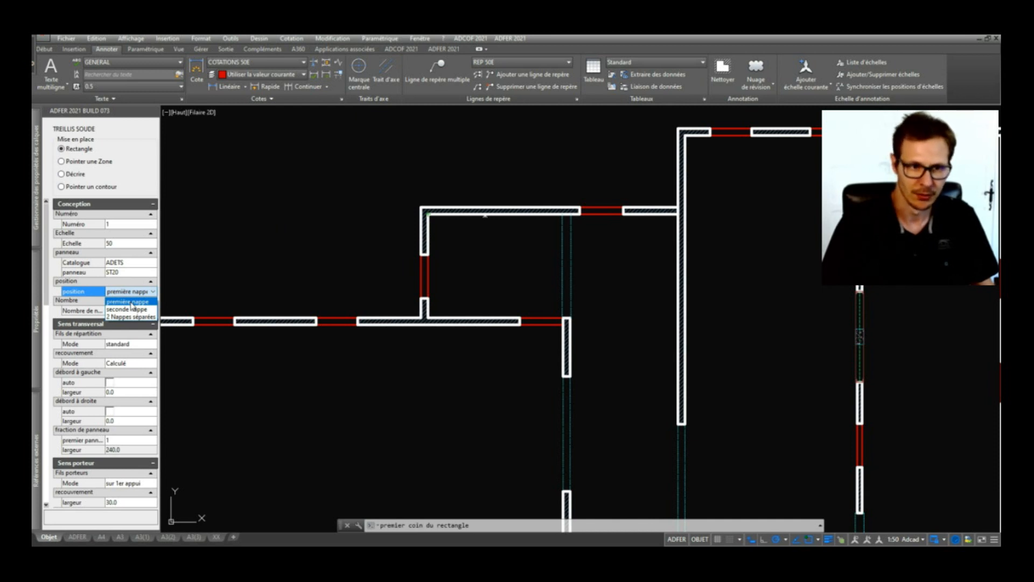
click(132, 302)
scroll(432, 211, up, 4)
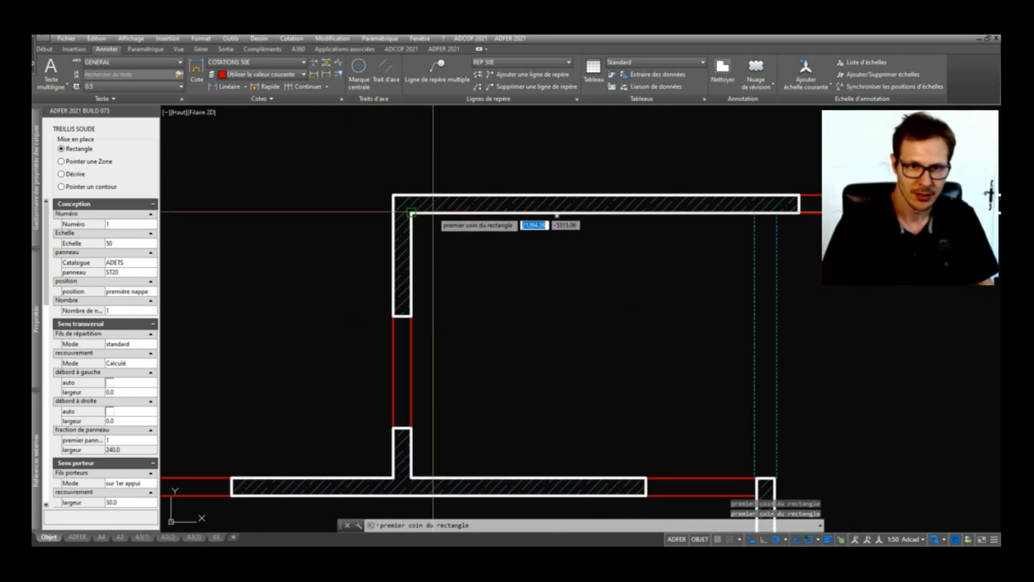
click(412, 212)
scroll(412, 211, down, 2)
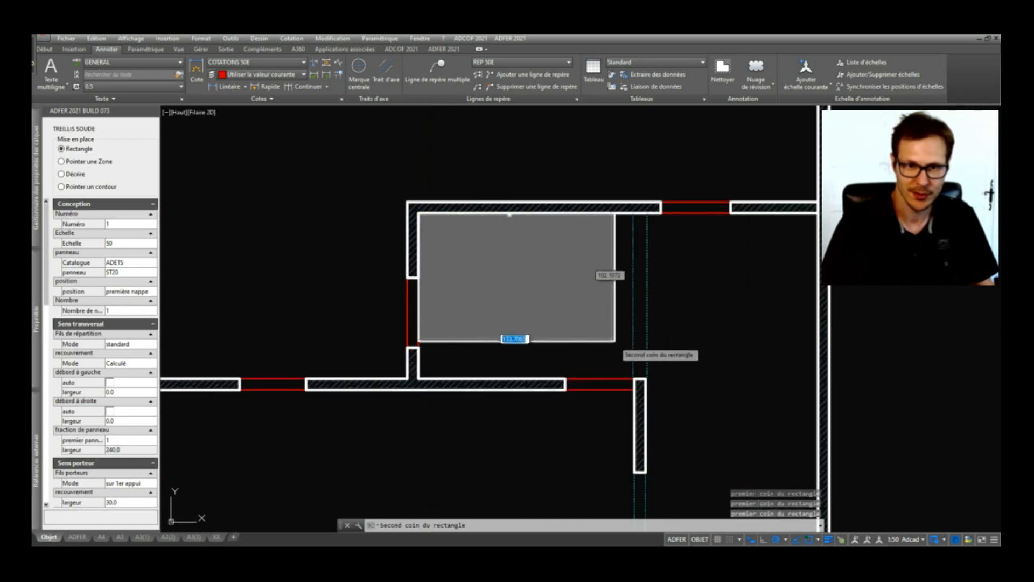
click(635, 378)
Place the mesh's dimension mark near the middle of the small room and set the distribution direction horizontal.
scroll(499, 280, down, 2)
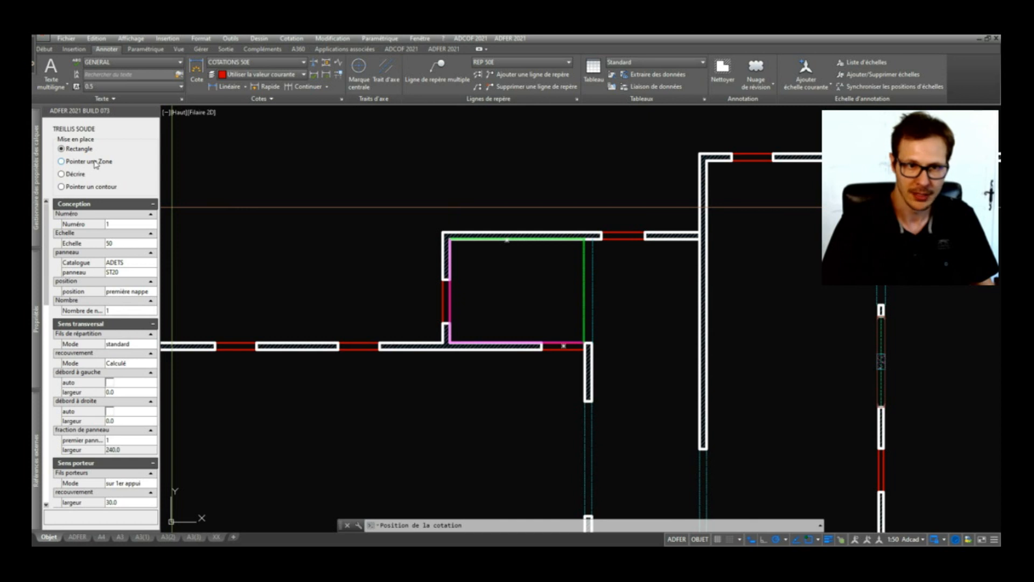
scroll(545, 281, up, 2)
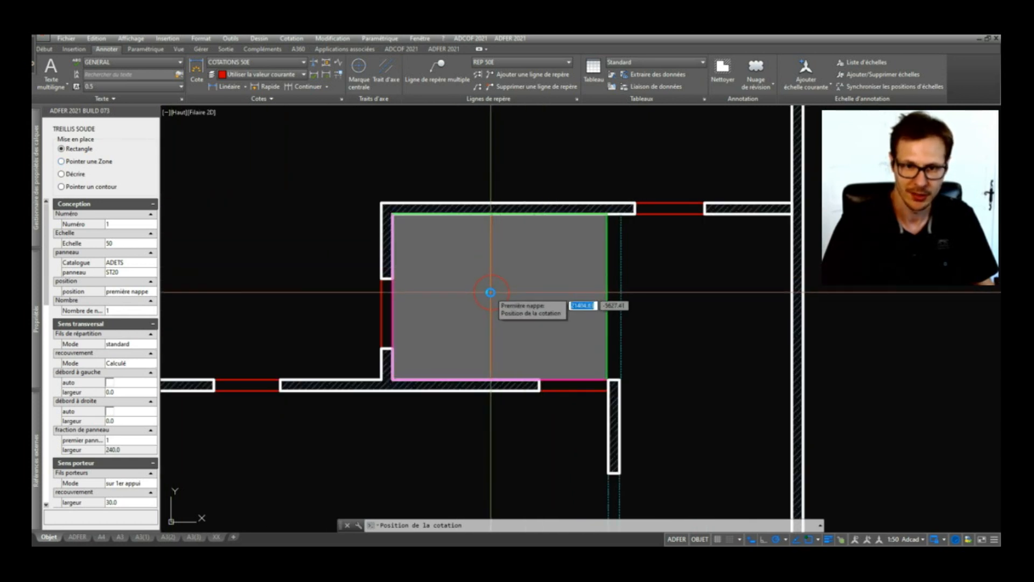
click(495, 291)
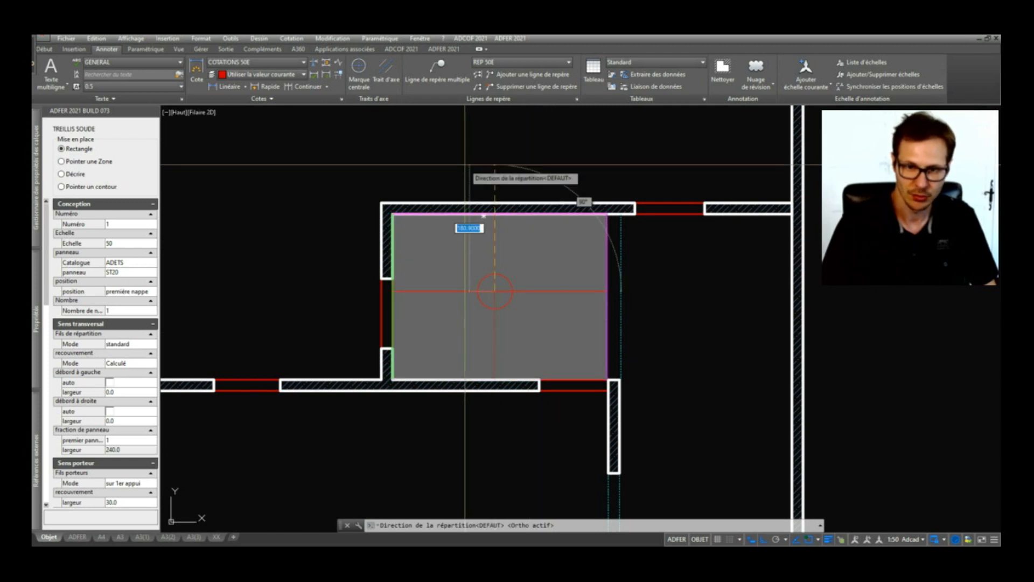
click(536, 322)
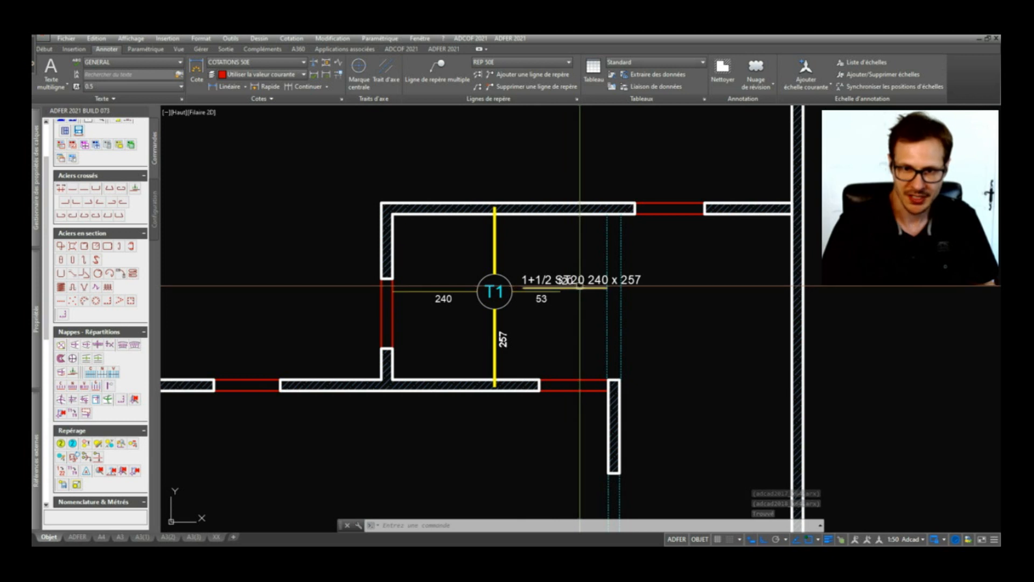
Move the ST20 panel label upward so that it clears the panel width dimension in the small room.
scroll(574, 288, up, 2)
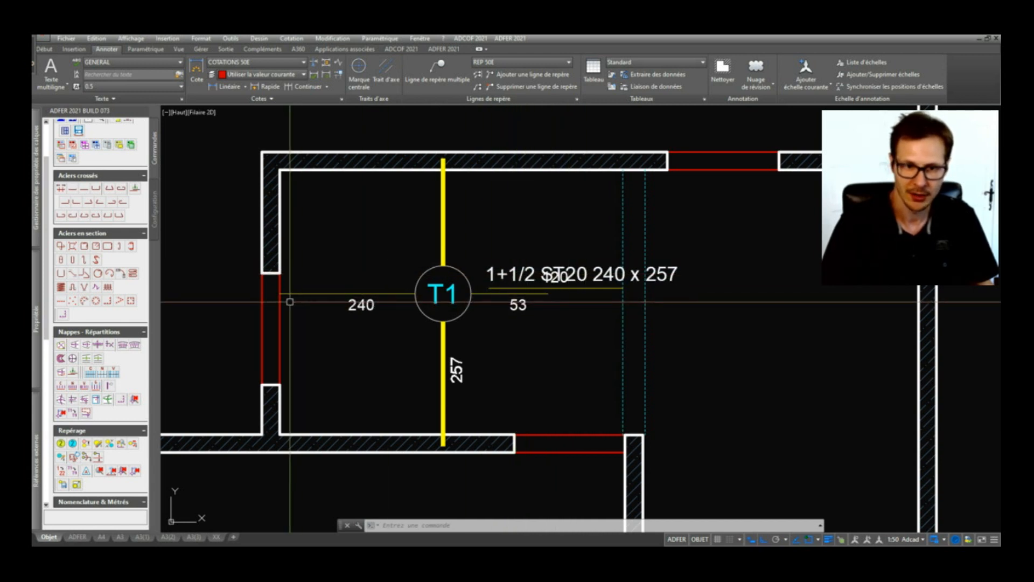
click(595, 274)
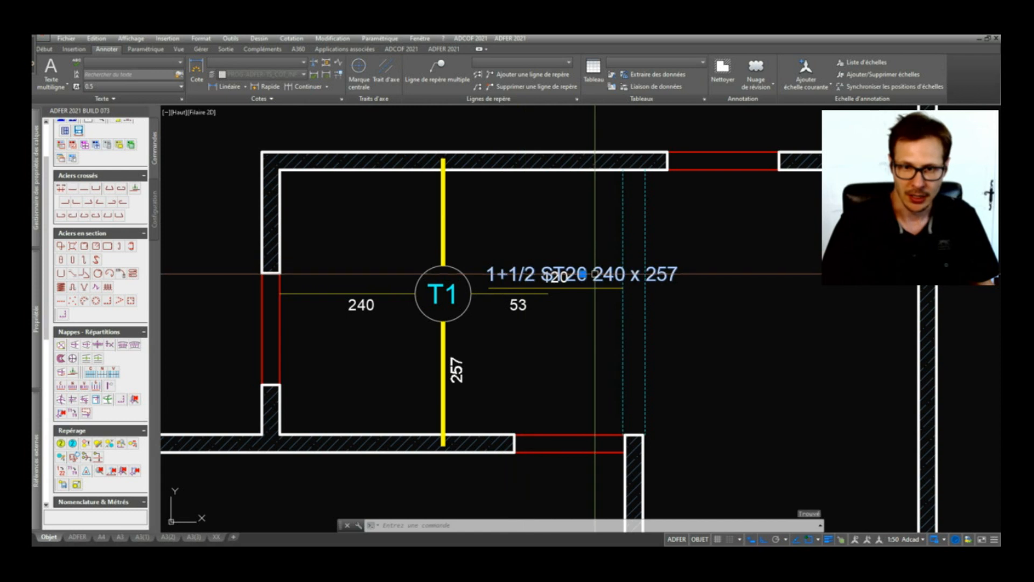
key(Escape)
key(Escape)
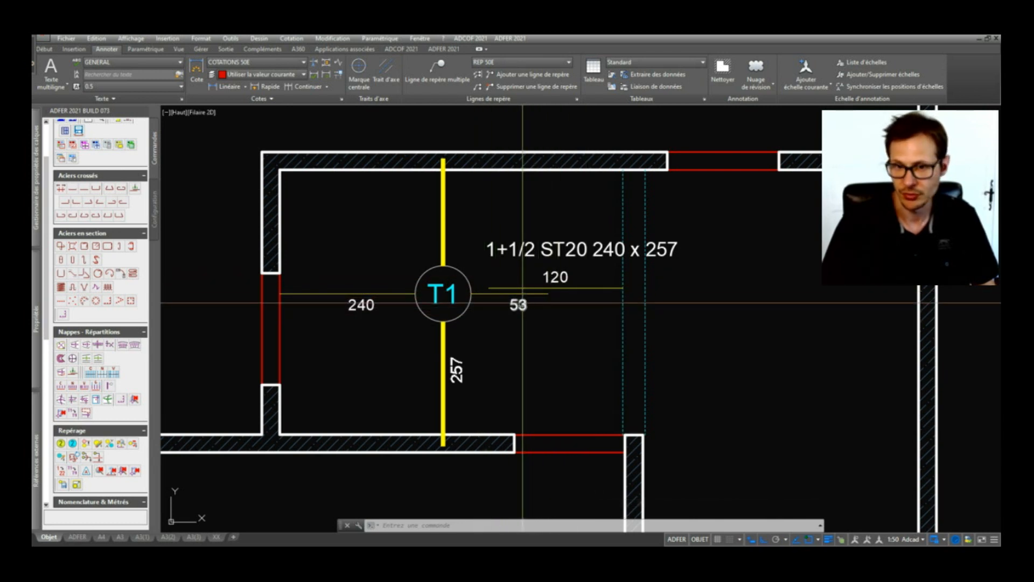
key(Escape)
Set the transverse overlap (recouvrement) mode of mesh T1 to Défaut.
click(434, 286)
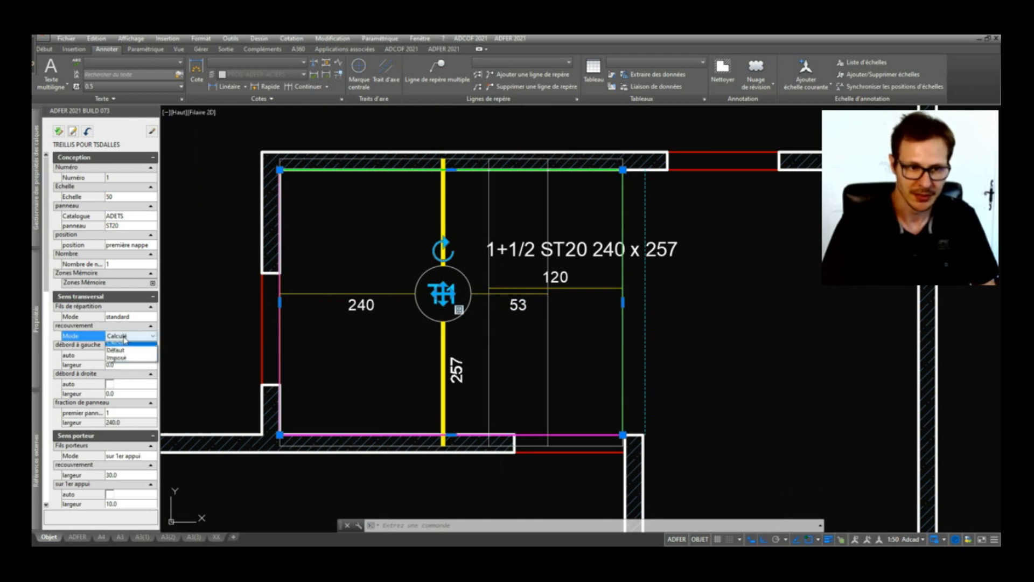
click(127, 354)
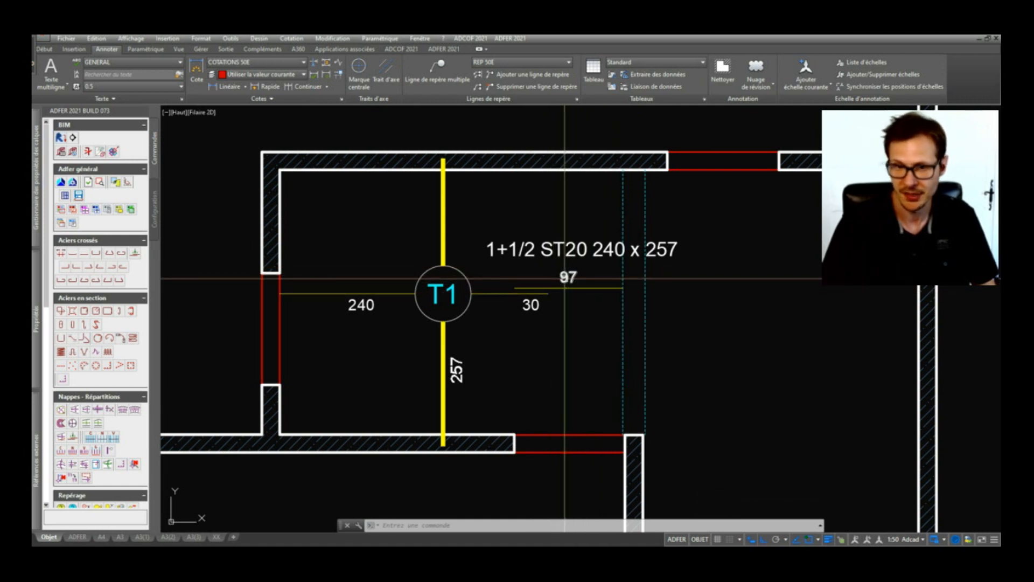
key(Escape)
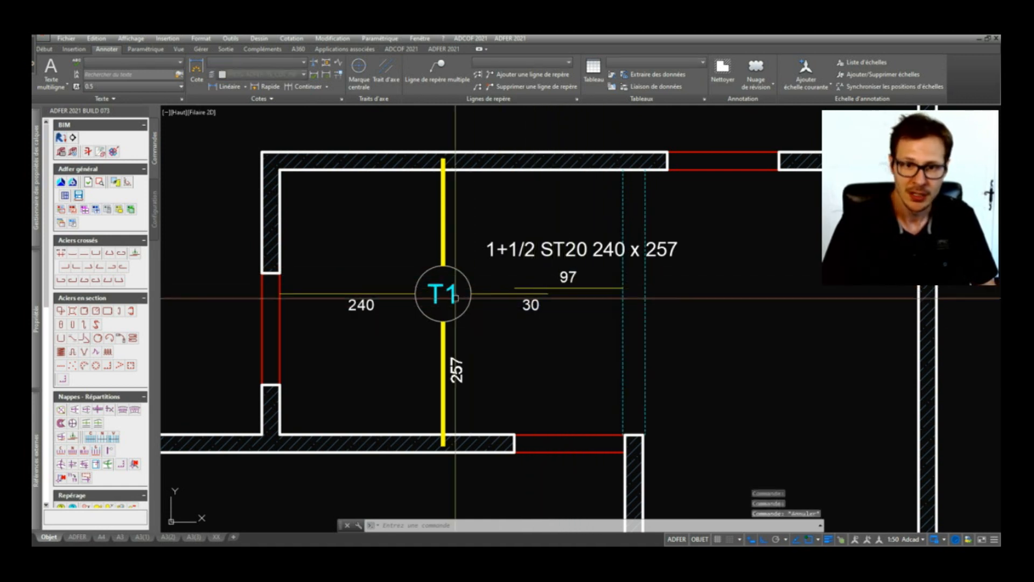
Compare the Calculé and Défaut transverse overlap modes on mesh T1, returning it to Calculé.
click(451, 291)
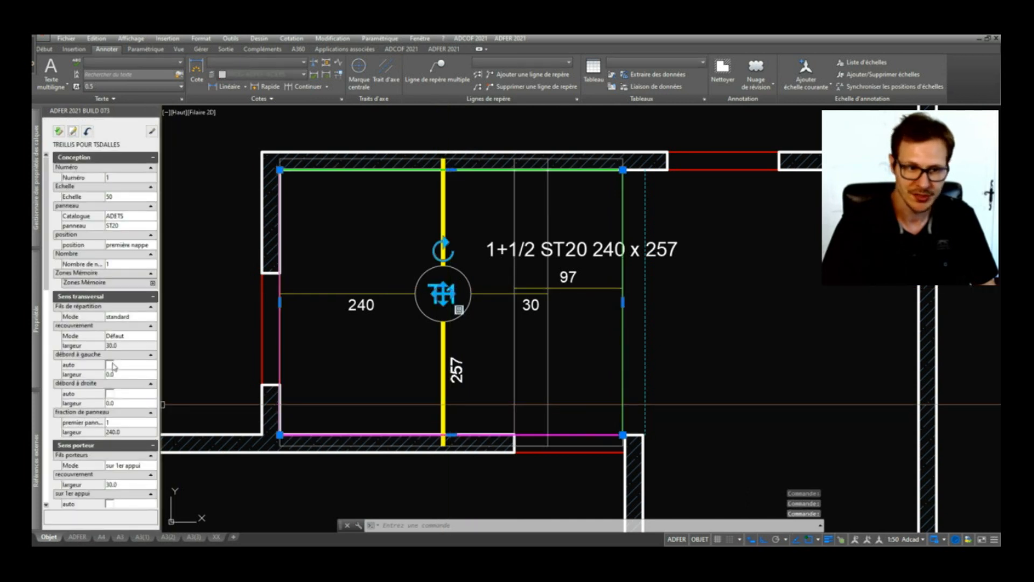
click(116, 337)
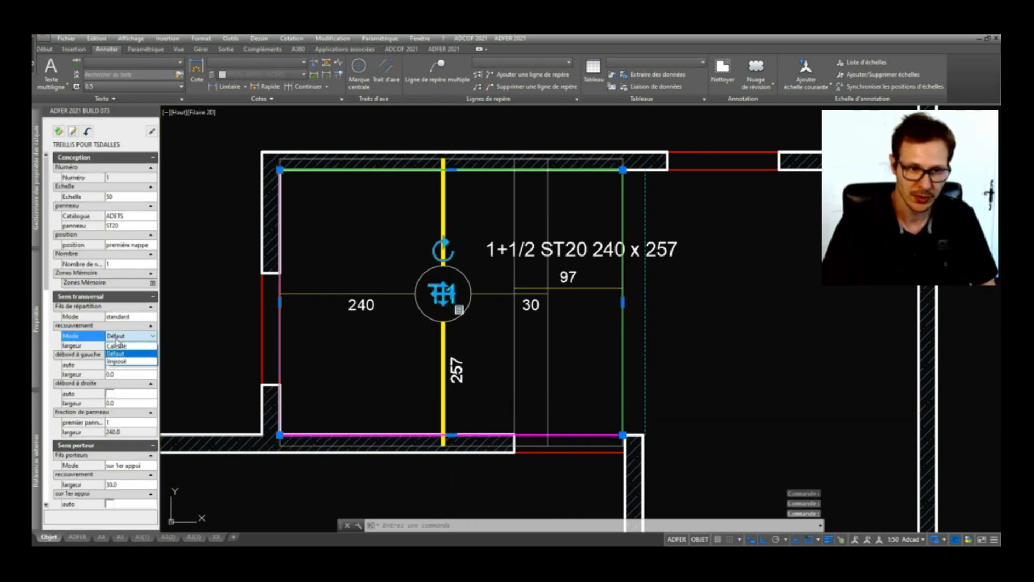
click(126, 349)
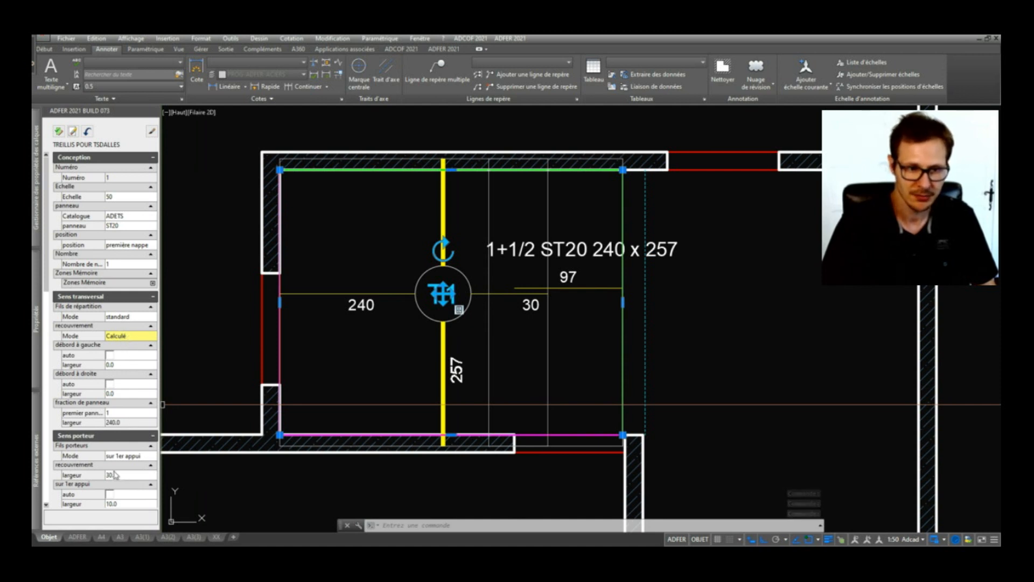
click(125, 337)
click(129, 354)
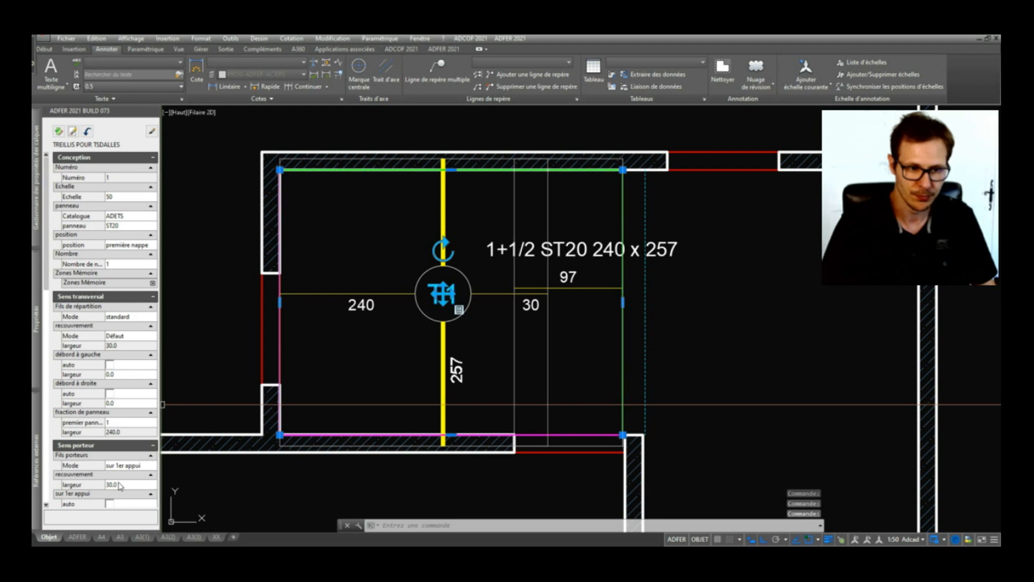
click(120, 336)
click(126, 345)
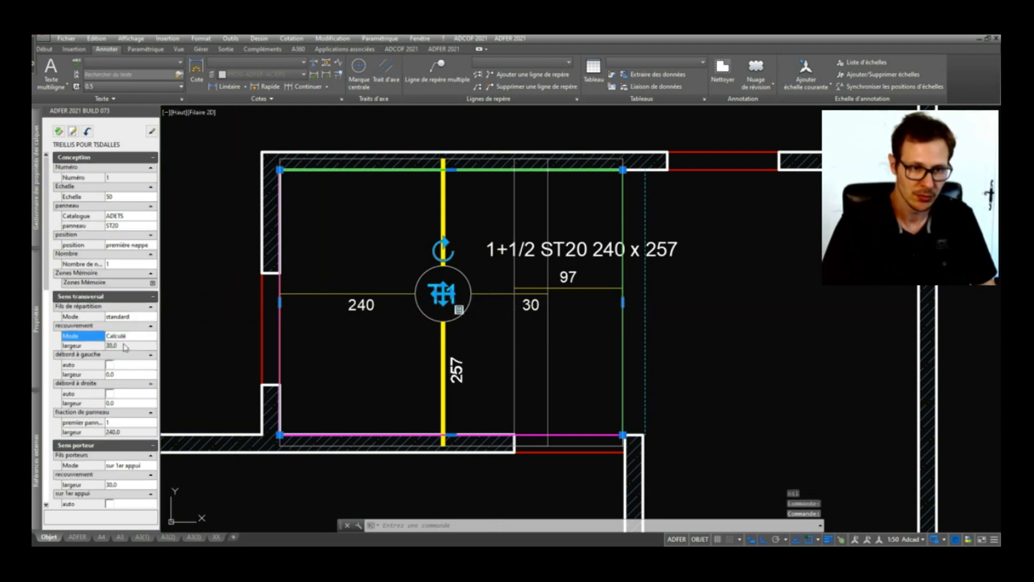
key(Escape)
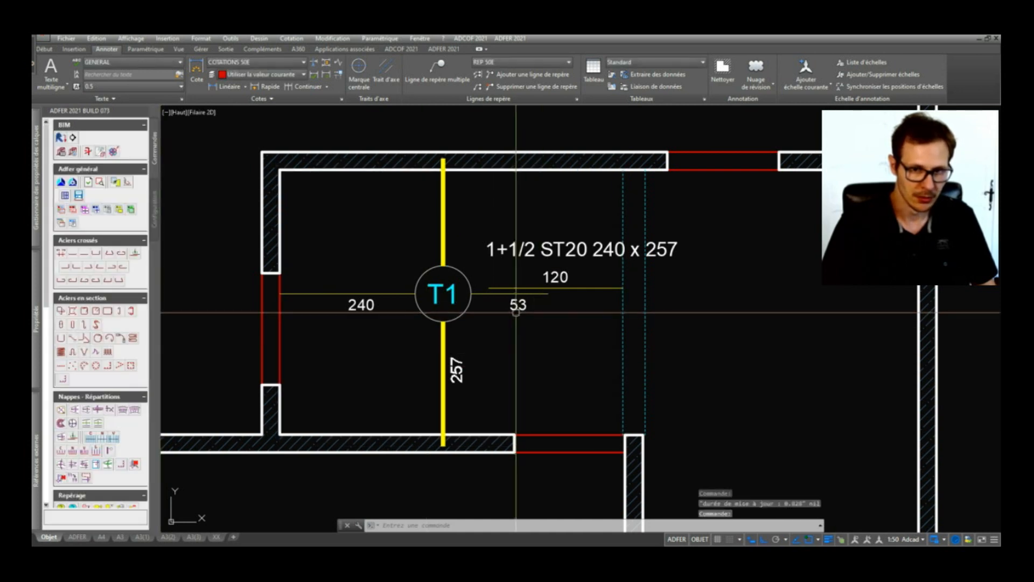
key(ctrl+z)
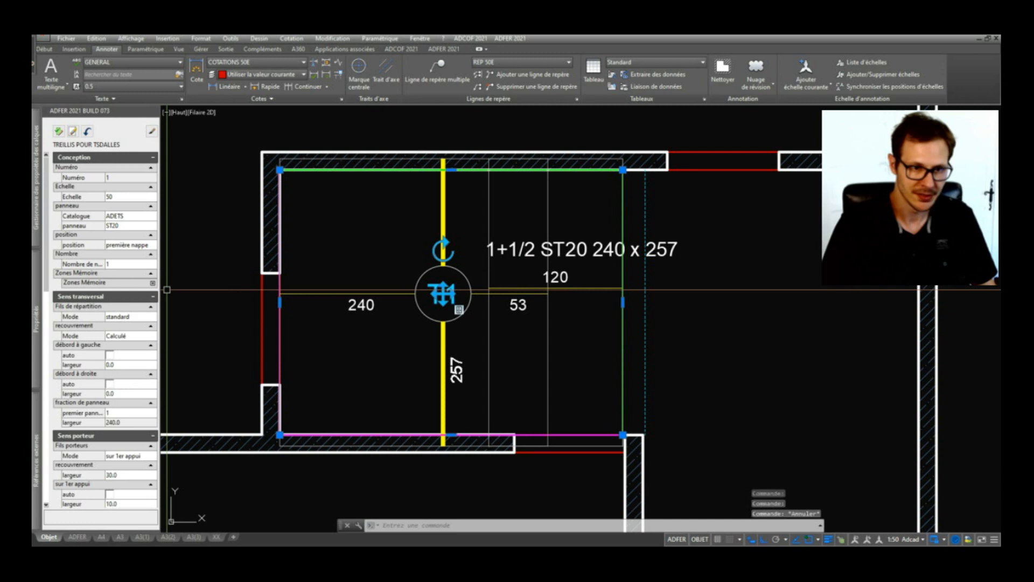
Set mesh T1's transverse overlap mode to Imposé with a width of 40 cm and apply the change.
click(116, 337)
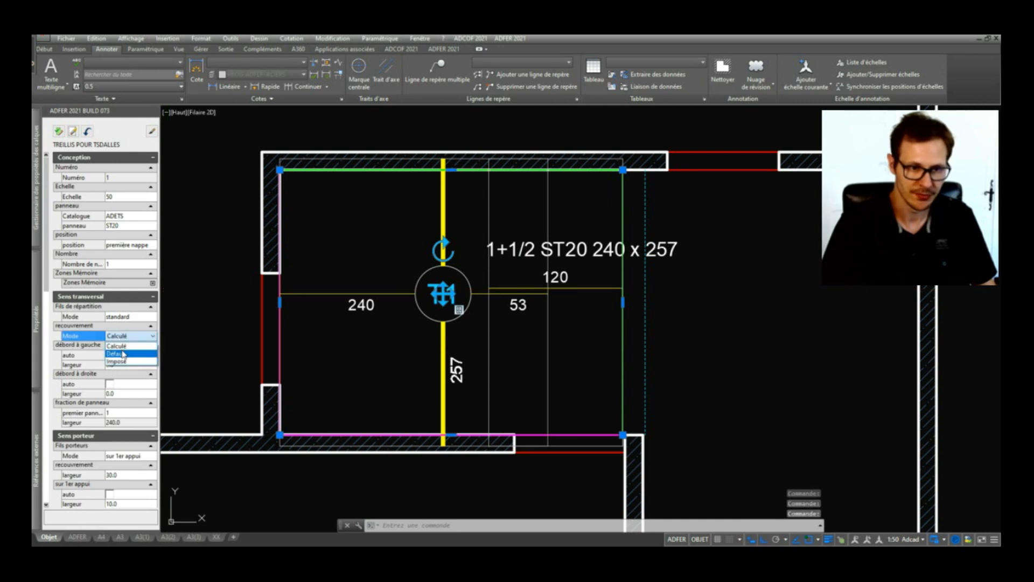
click(123, 354)
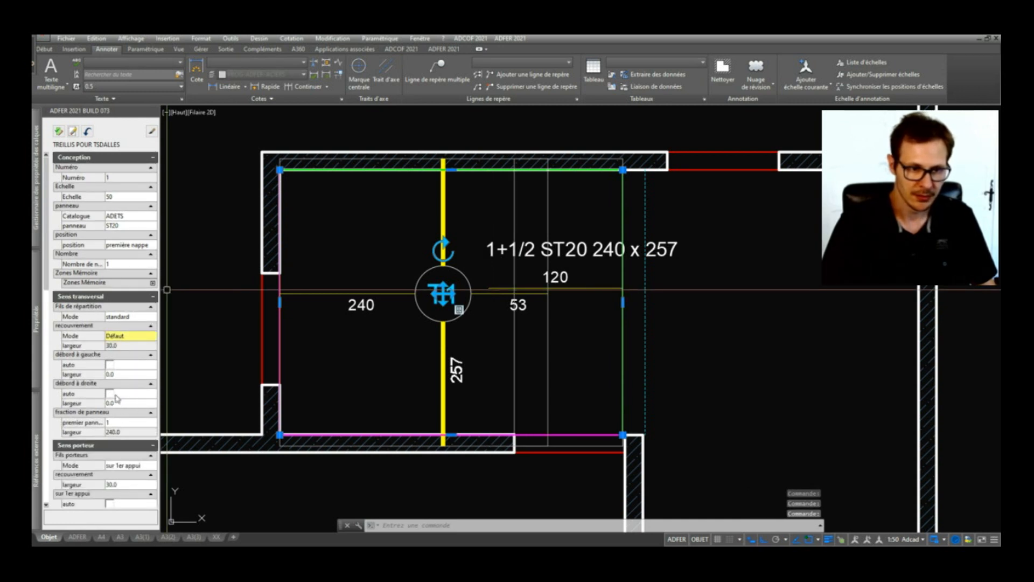
click(125, 338)
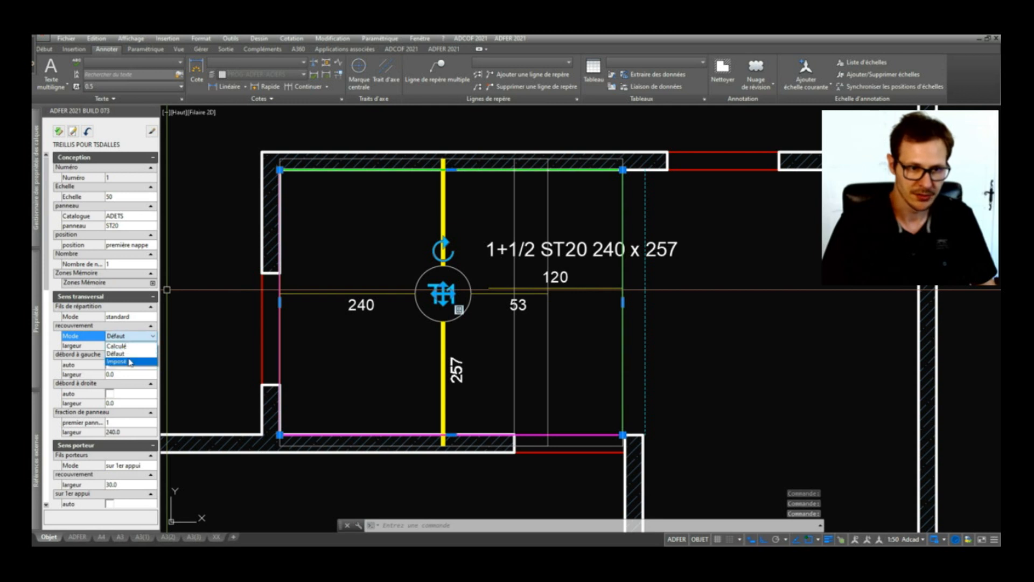
click(130, 362)
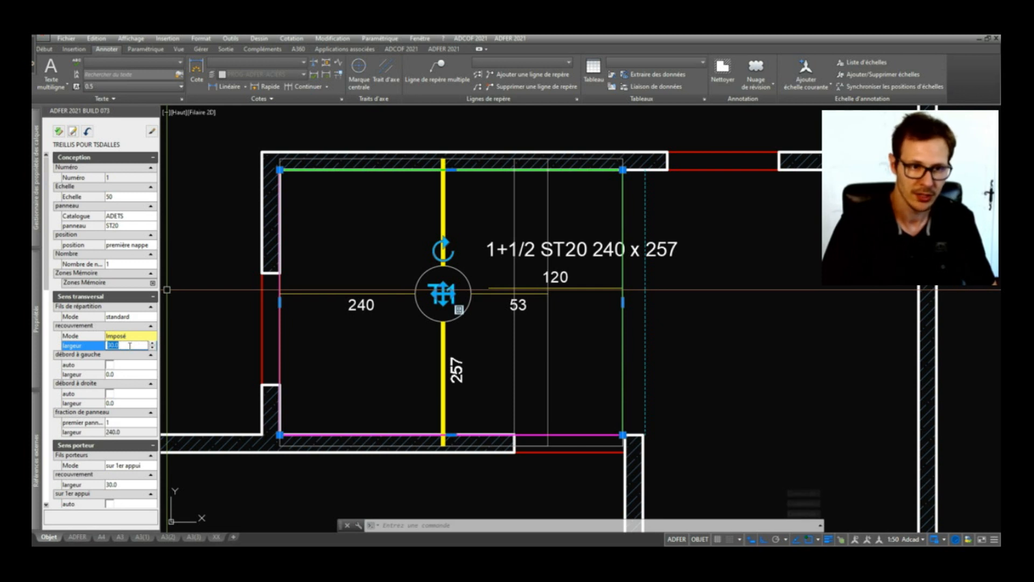
key(Return)
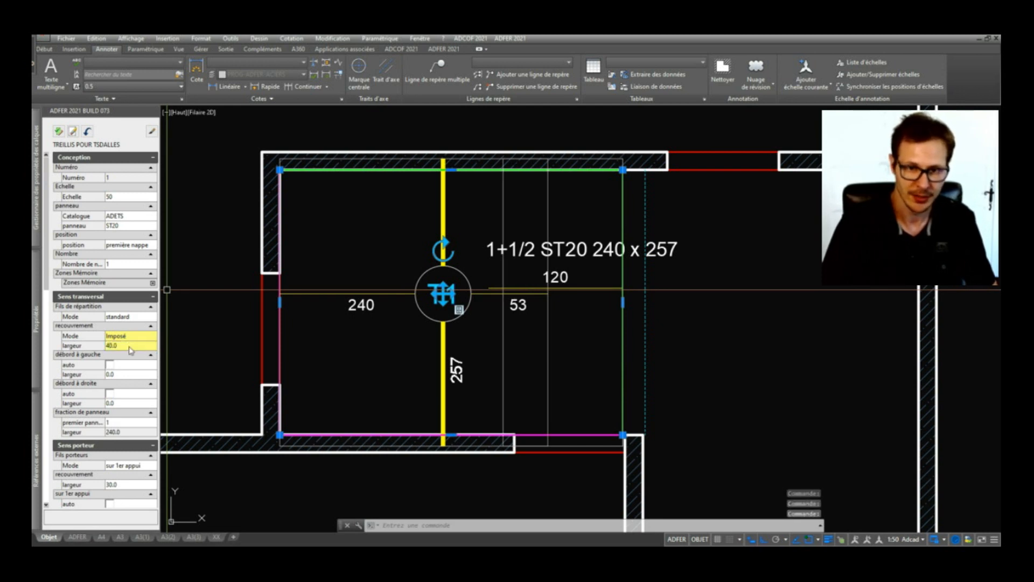
click(60, 134)
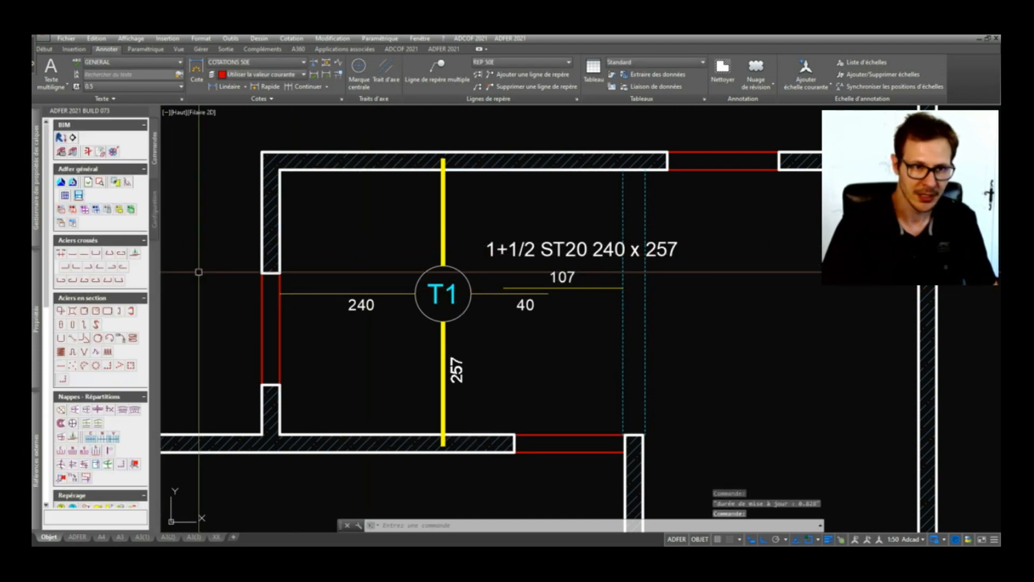
Find the table of welded mesh overlap lengths in the ADFER configuration and examine its values for the ADETS panels.
click(156, 199)
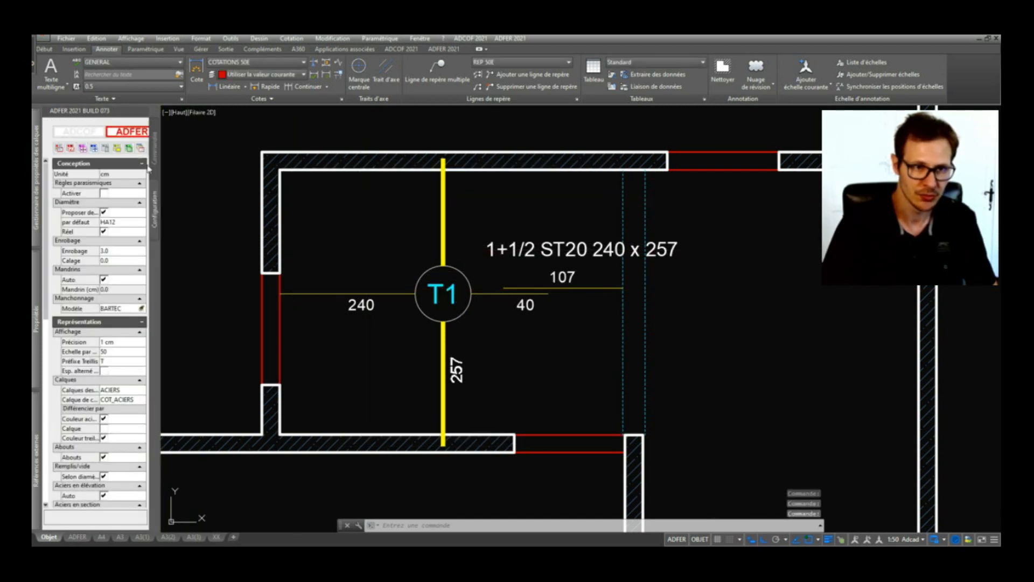
click(94, 149)
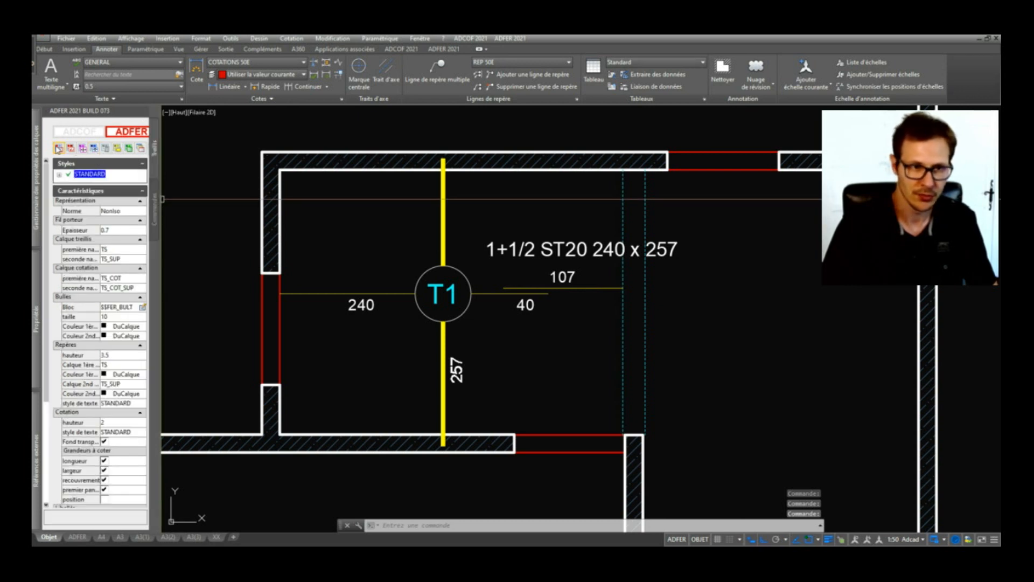
click(60, 149)
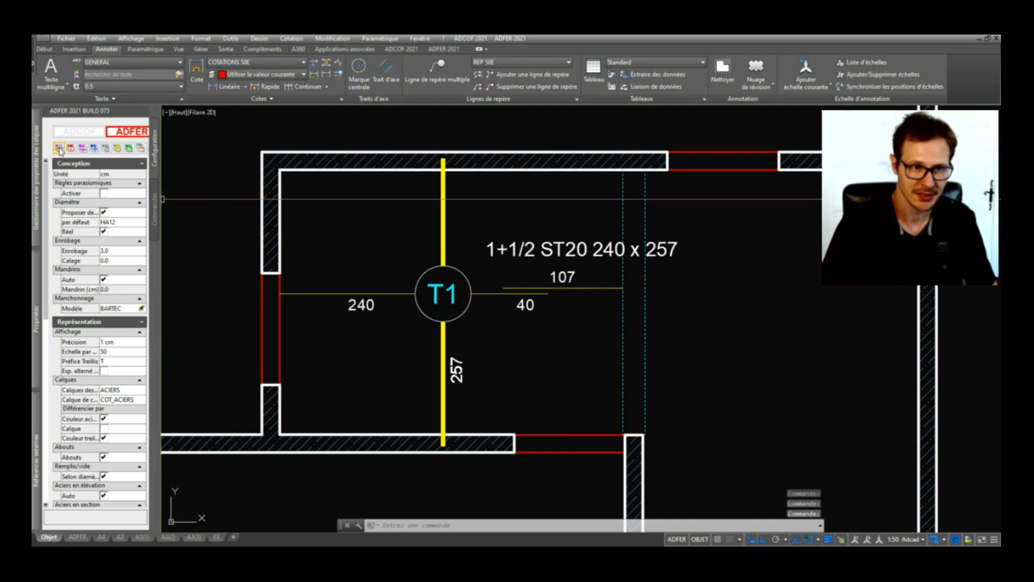
scroll(121, 310, down, 1)
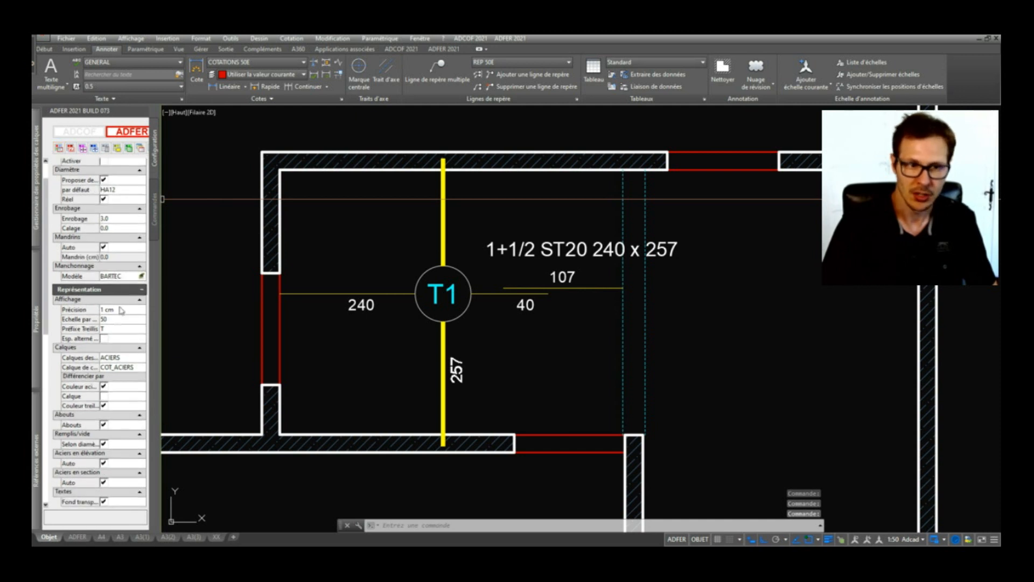
scroll(108, 317, down, 4)
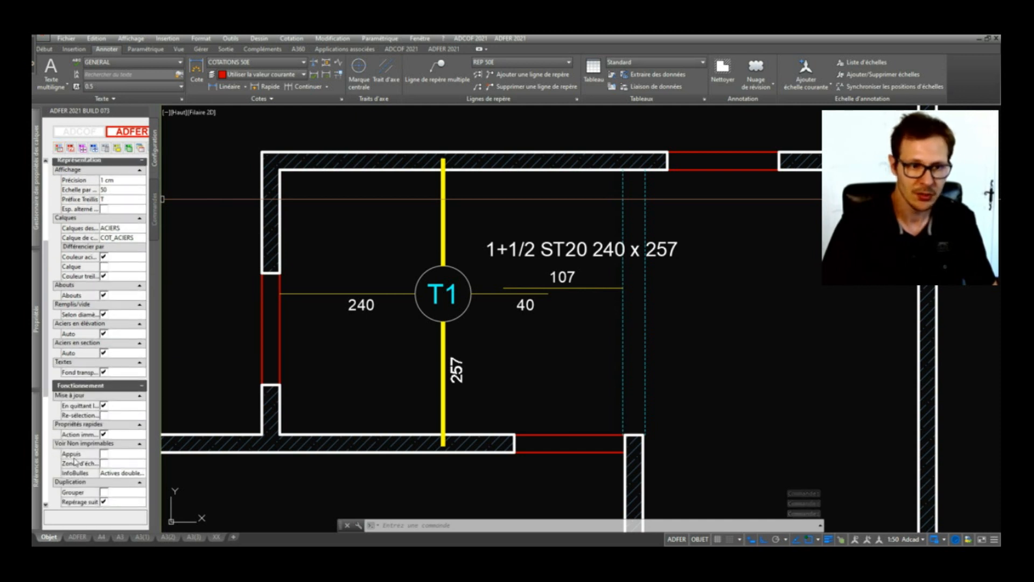
scroll(75, 461, down, 6)
scroll(116, 370, up, 10)
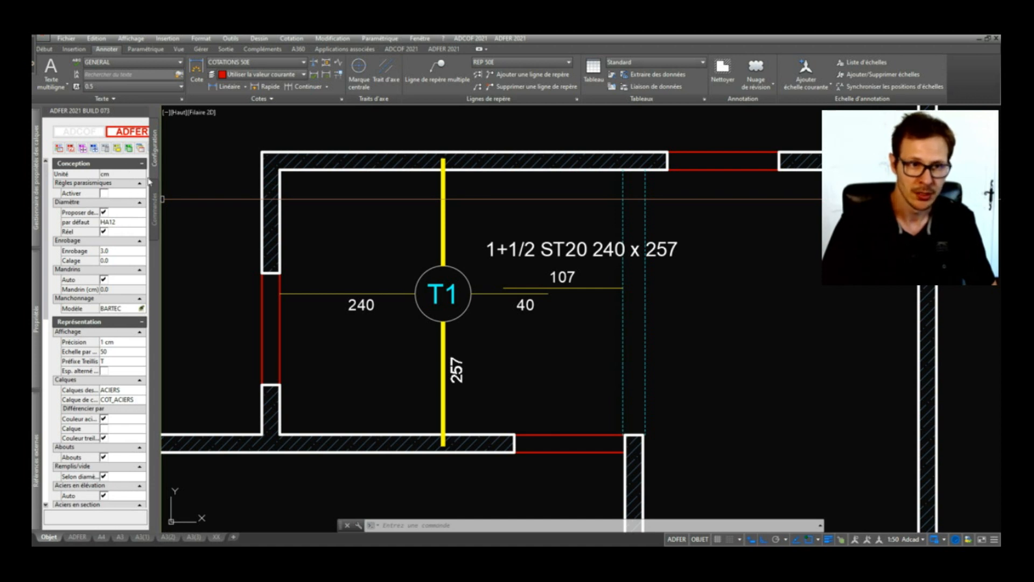
click(106, 149)
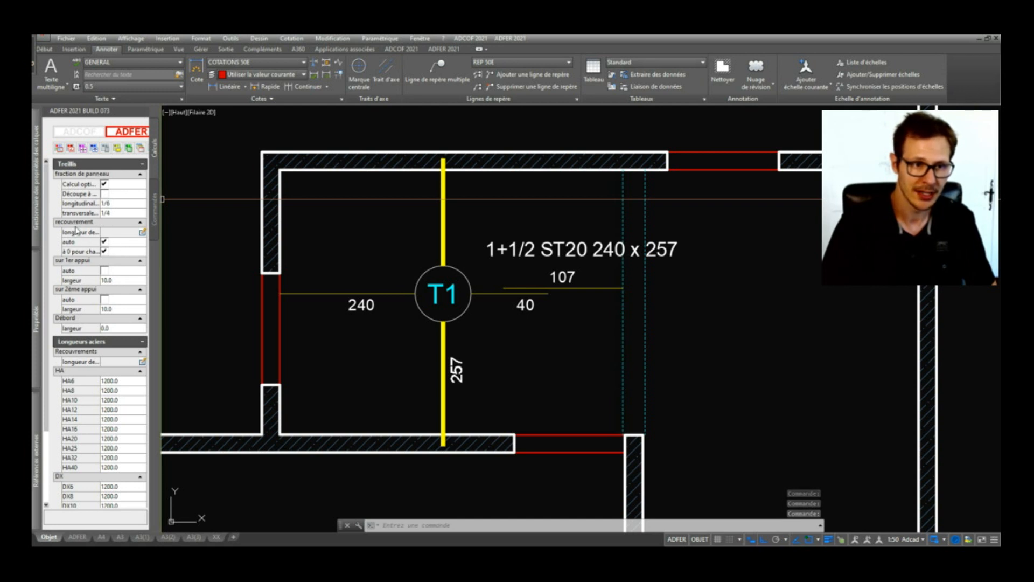
click(142, 232)
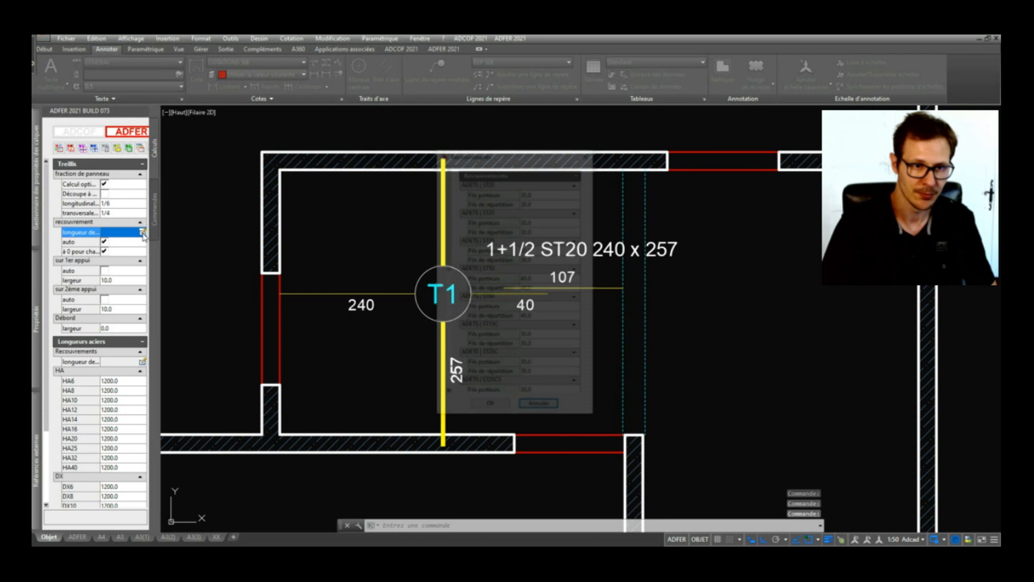
scroll(556, 192, down, 10)
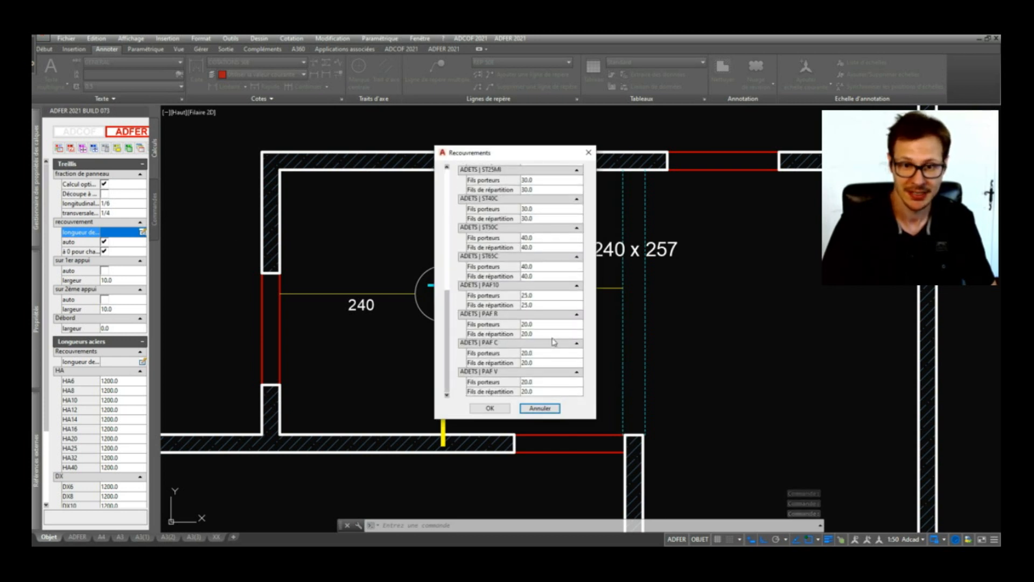
Close the welded mesh overlap table without changes and return to the ADFER command palette.
scroll(554, 342, up, 10)
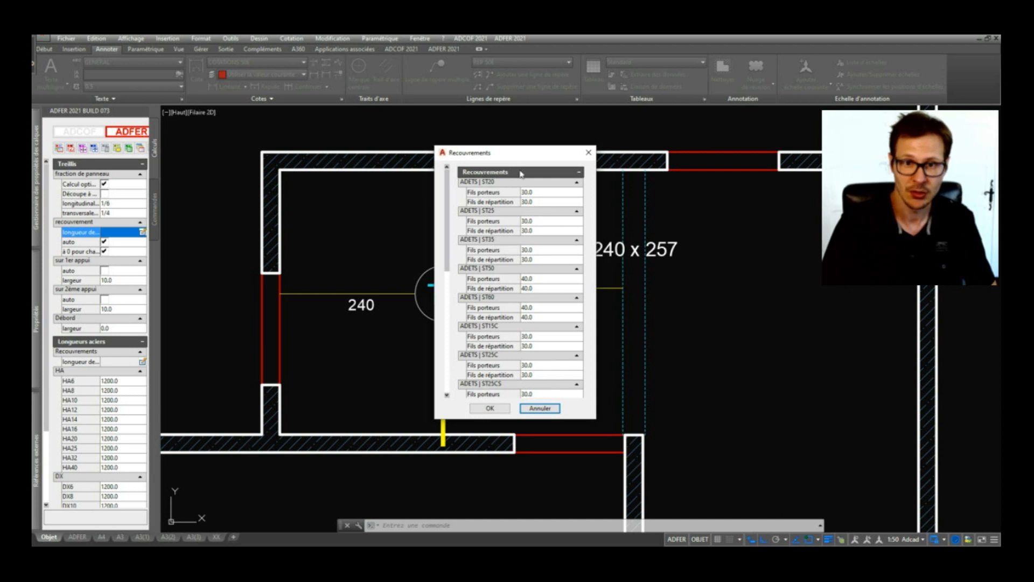
click(544, 409)
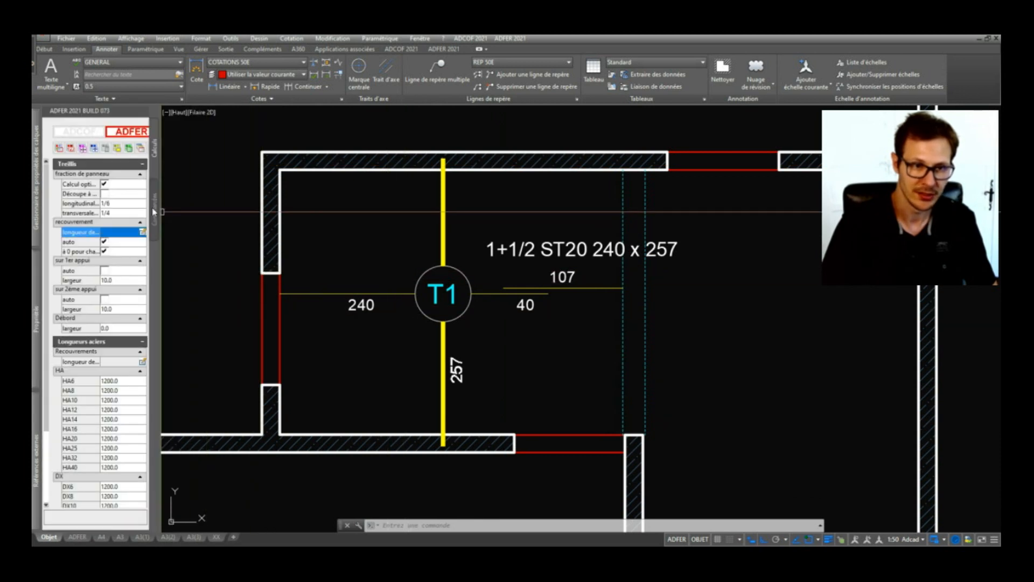
click(155, 194)
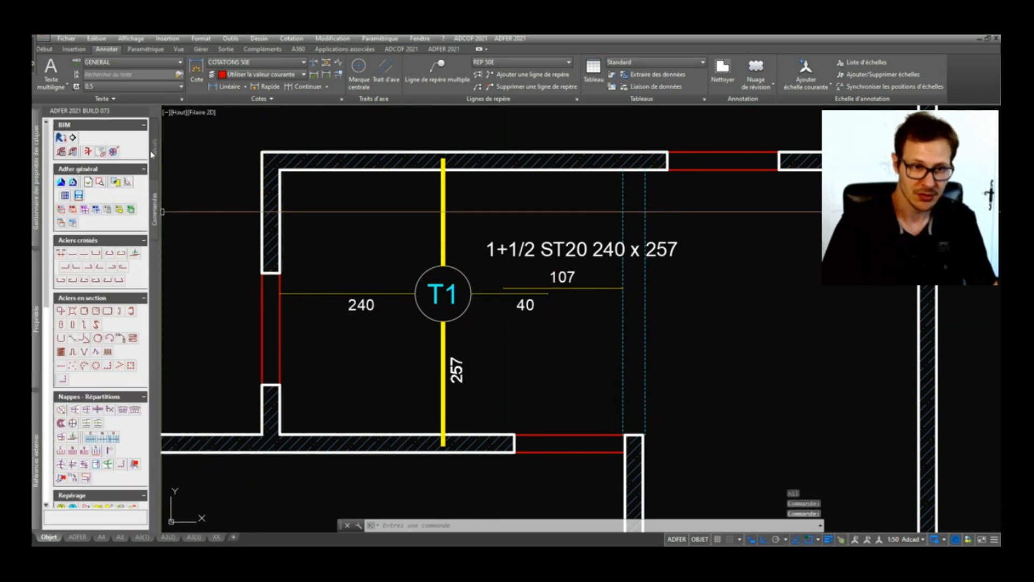
click(347, 237)
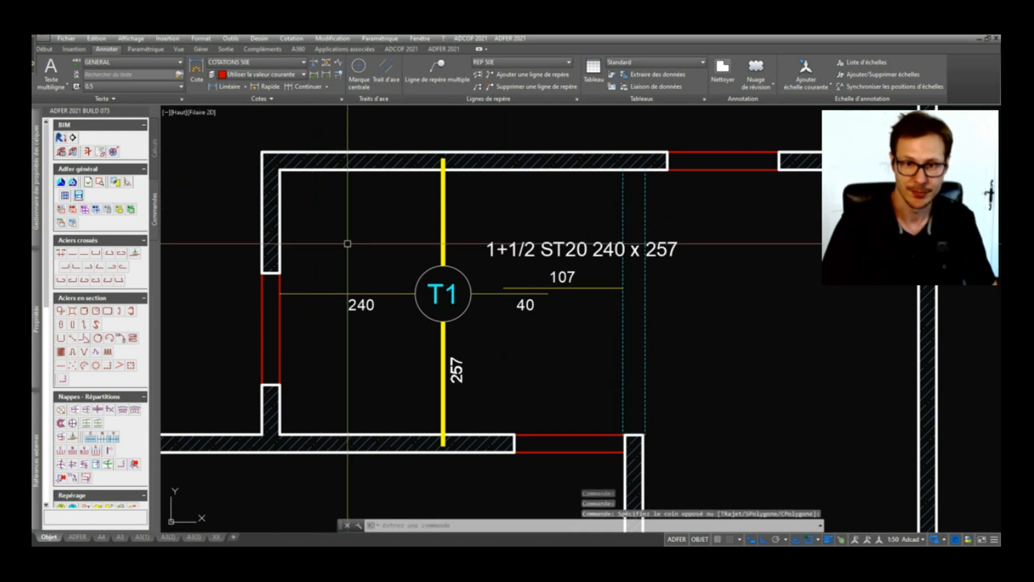
Start a new welded mesh (treillis soudé) with the ST25 panel from the ADETS catalogue.
scroll(381, 241, down, 2)
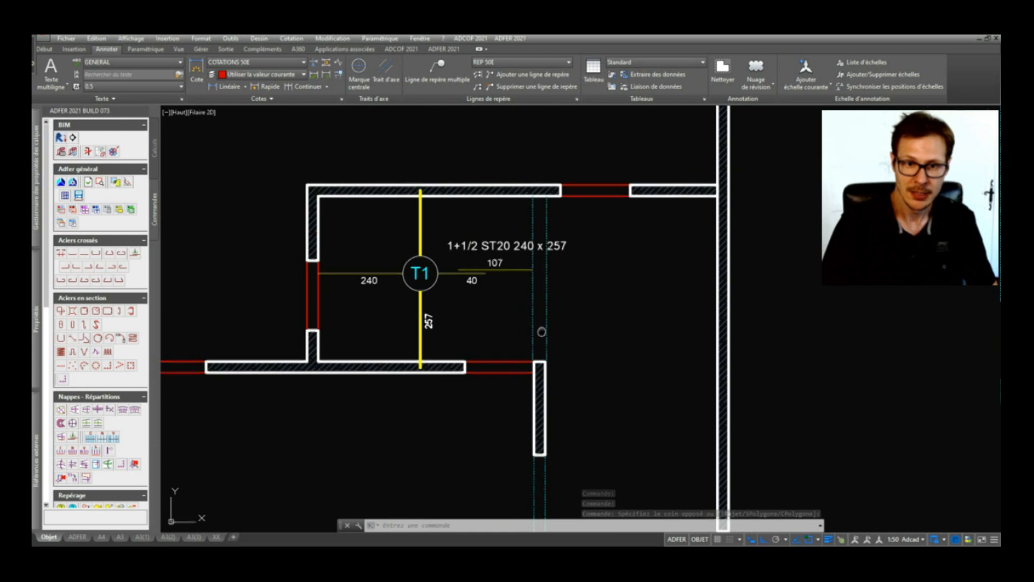
middle_drag(541, 332, 463, 283)
scroll(420, 183, down, 3)
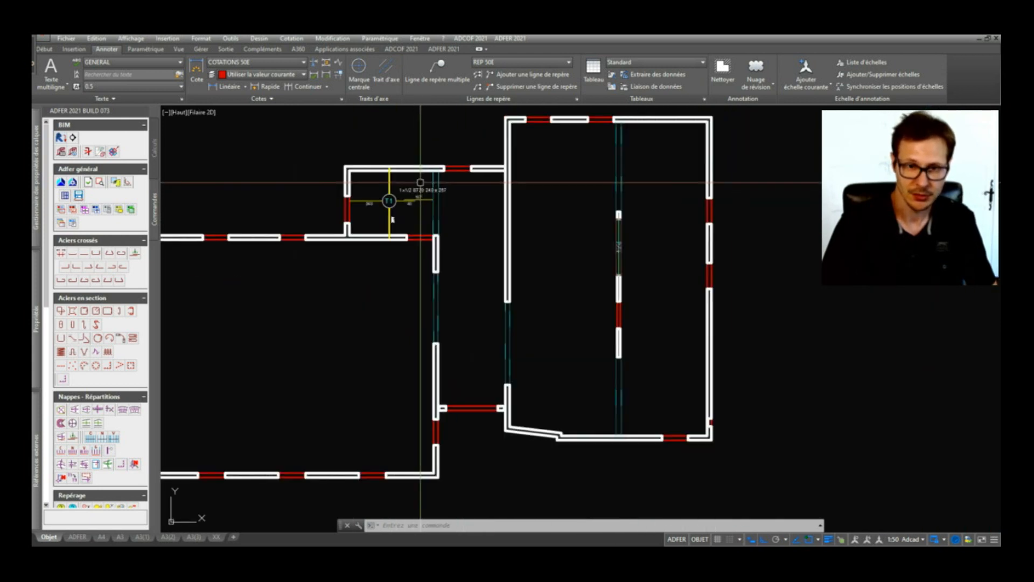
scroll(93, 365, down, 5)
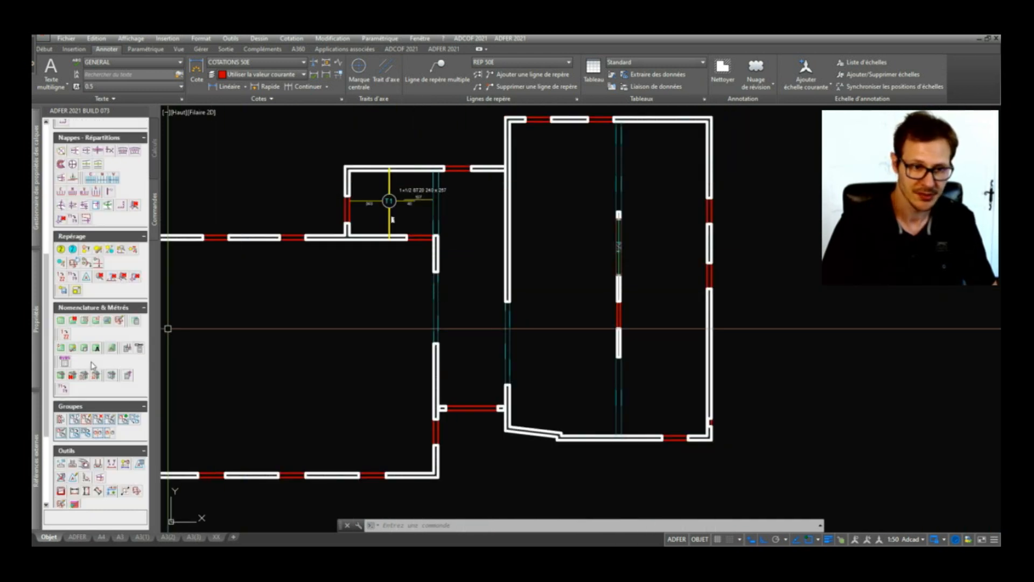
click(62, 205)
click(121, 274)
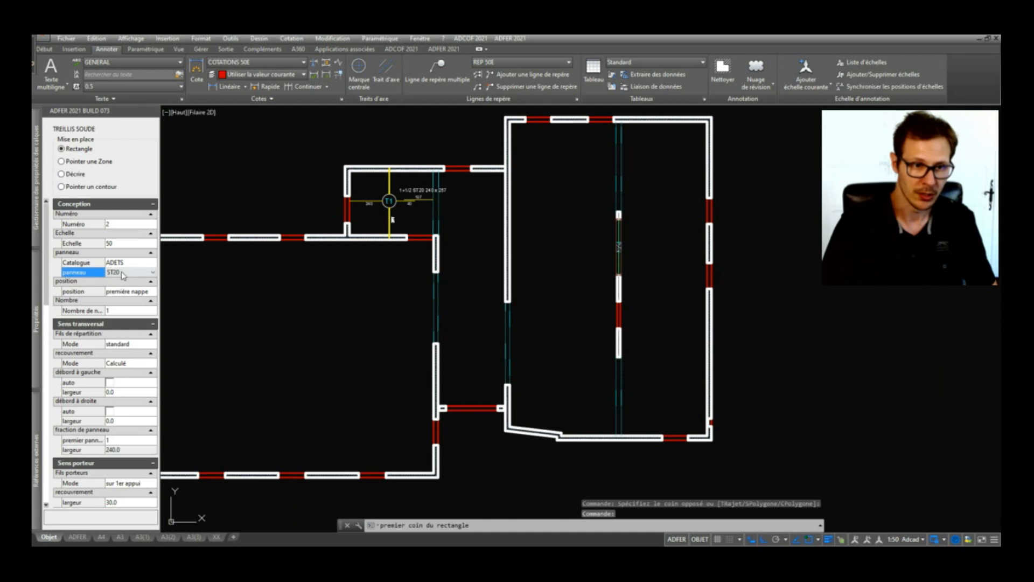
click(133, 300)
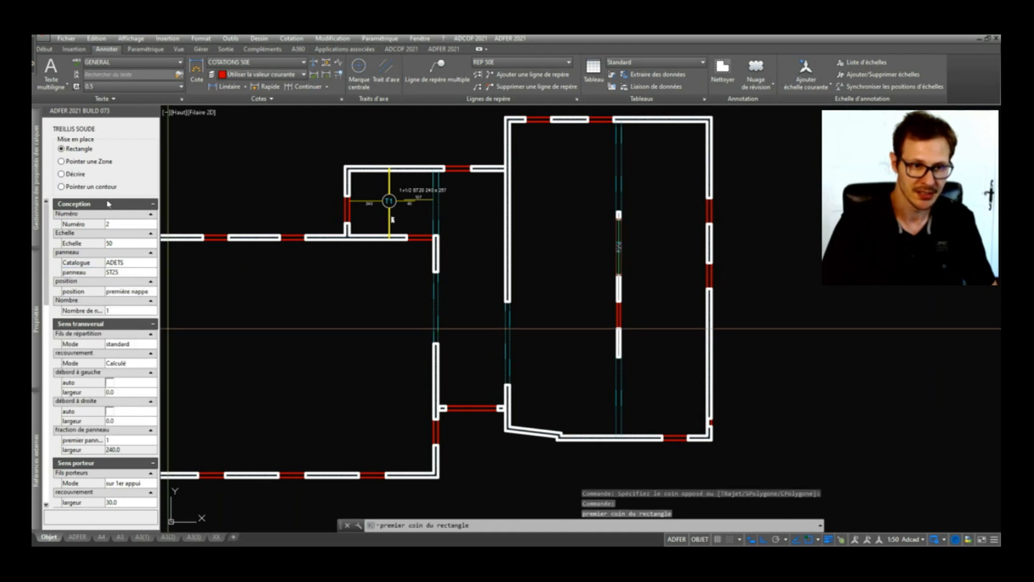
Try to define the mesh area from a point inside the corridor zone, and return to the Rectangle placement mode.
click(75, 163)
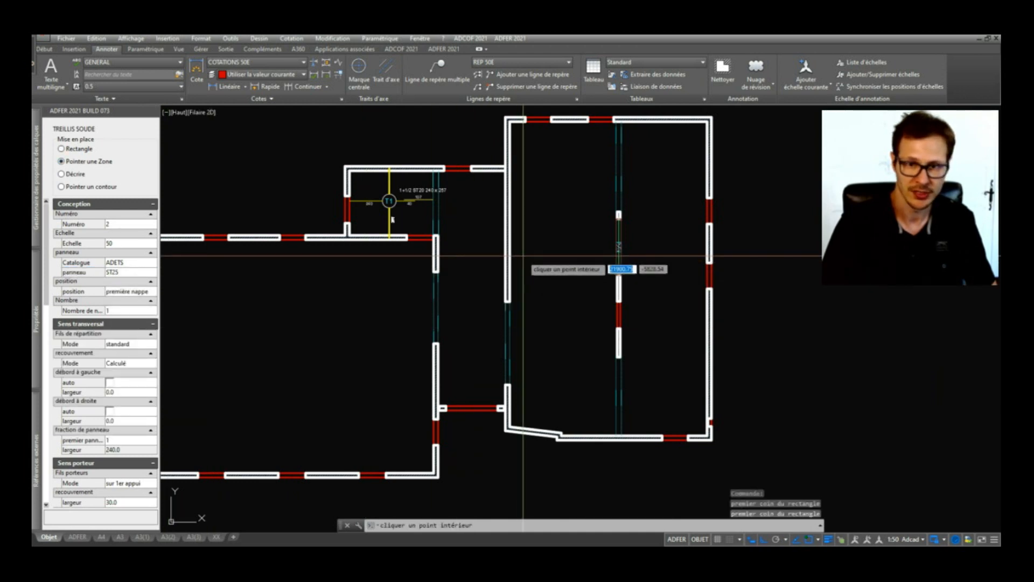
click(479, 269)
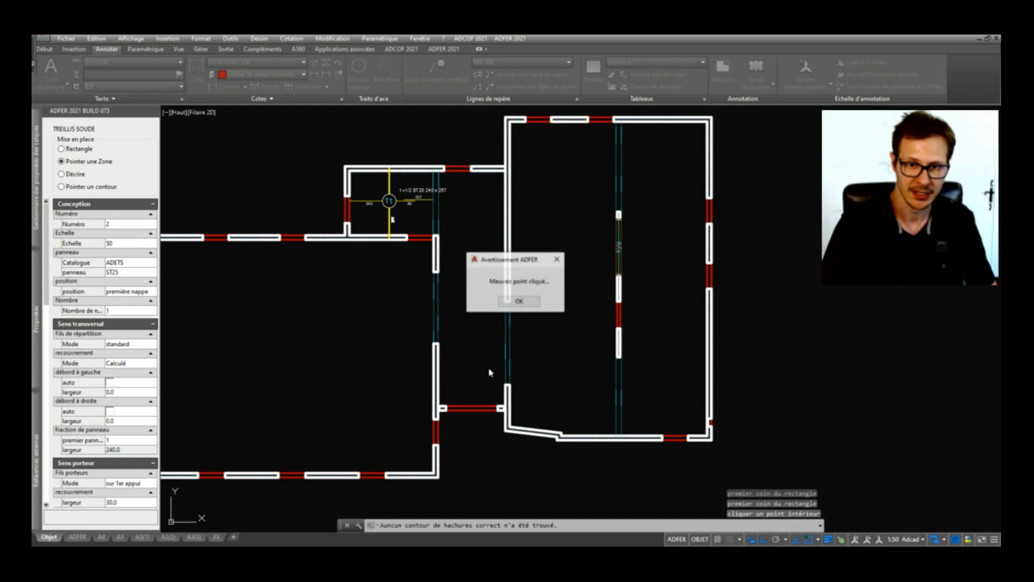
click(518, 301)
scroll(475, 244, up, 2)
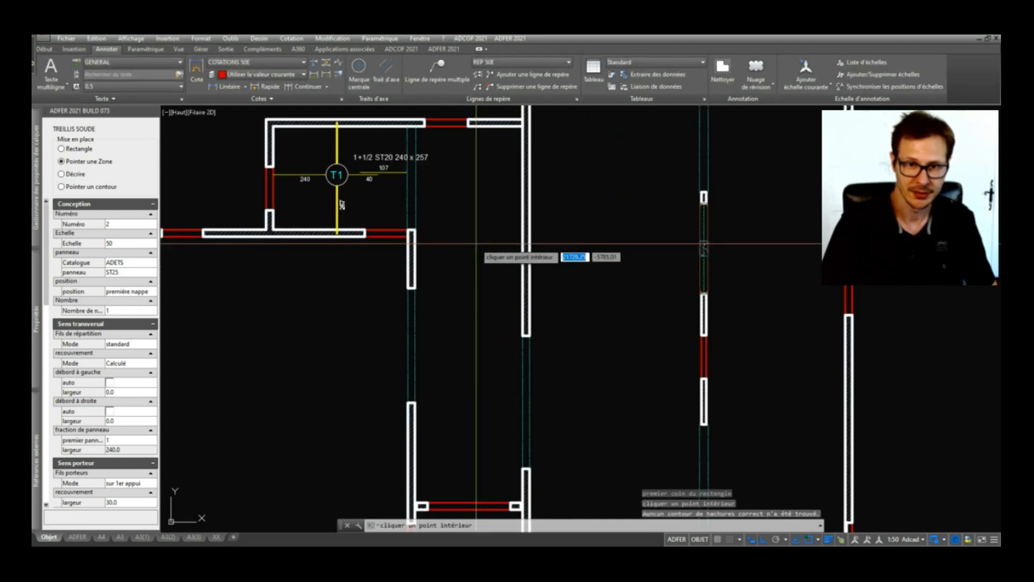
scroll(476, 244, down, 2)
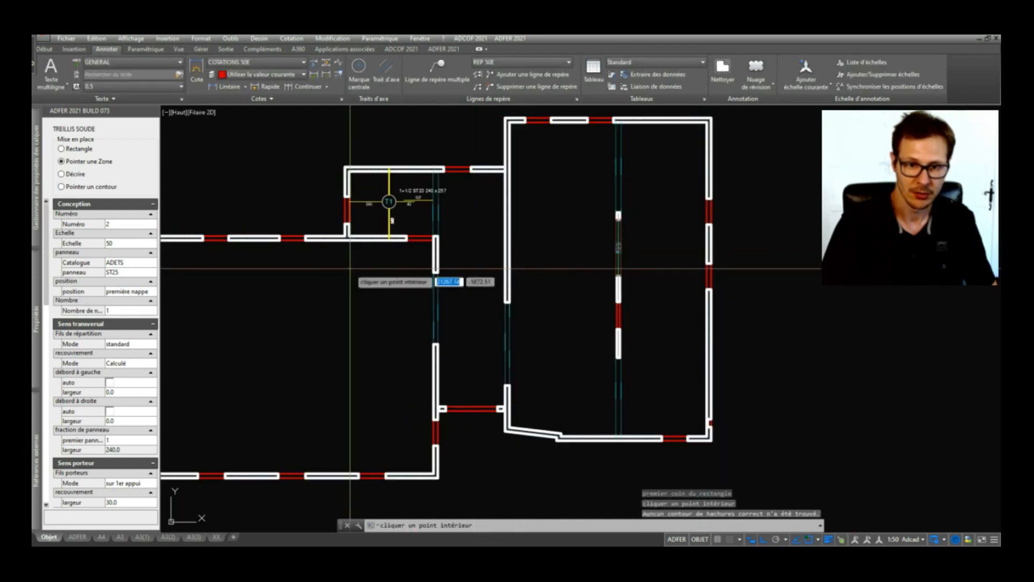
click(91, 187)
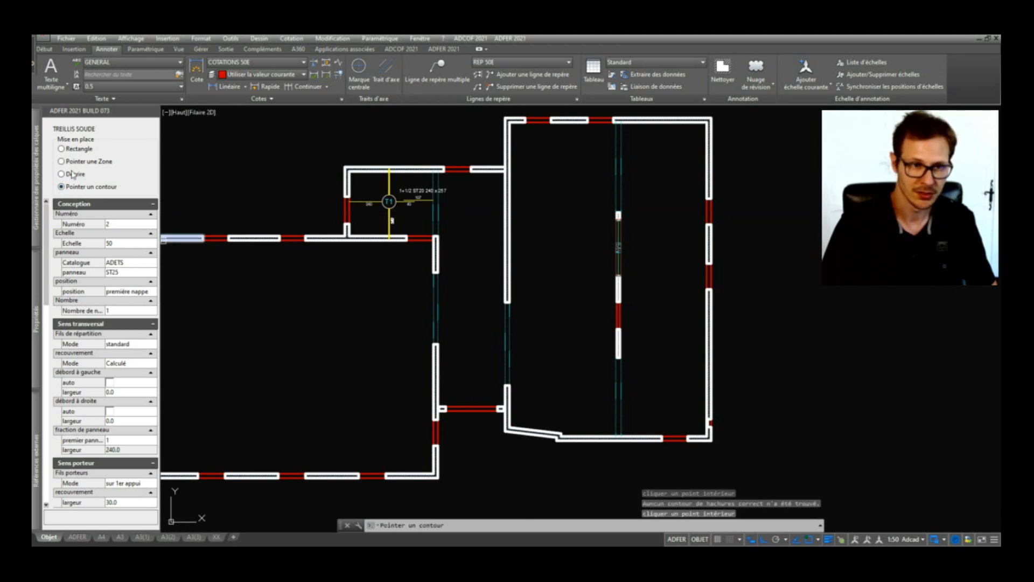
click(80, 149)
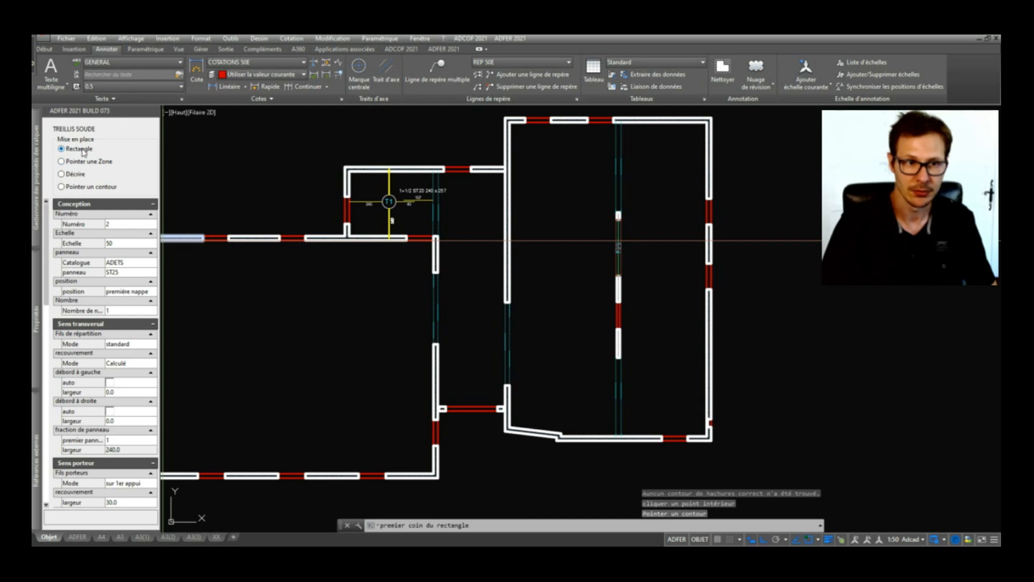
Define the mesh area as a rectangle spanning the whole corridor between its opposite inner corners, beside room T1.
scroll(441, 170, up, 2)
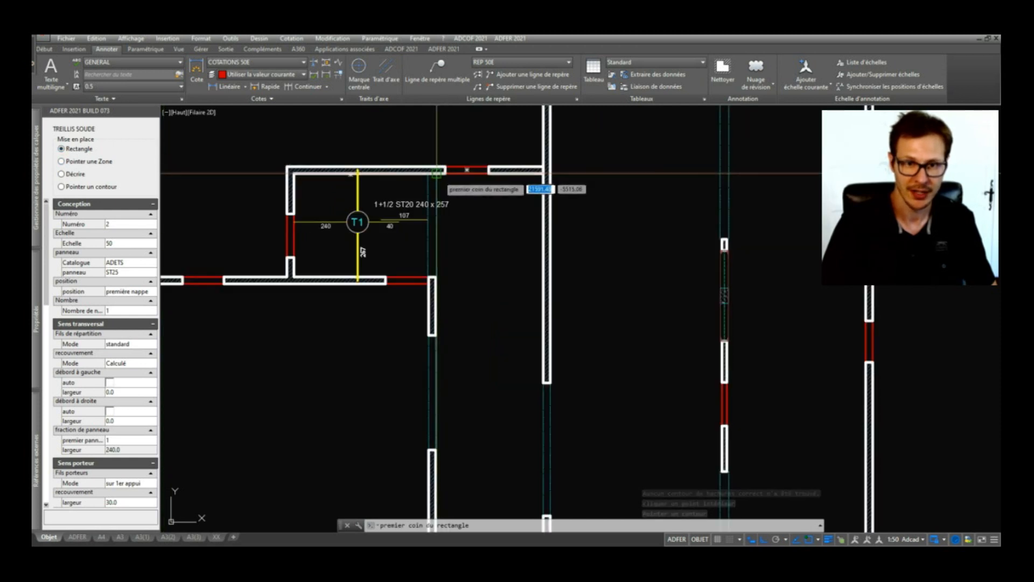
click(437, 182)
scroll(438, 182, down, 5)
scroll(577, 357, up, 8)
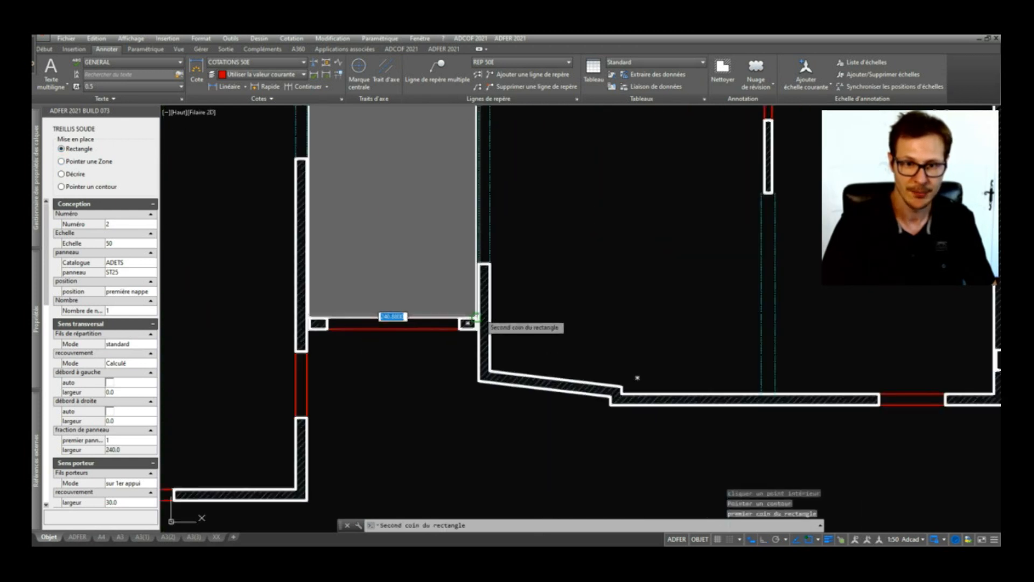
click(476, 322)
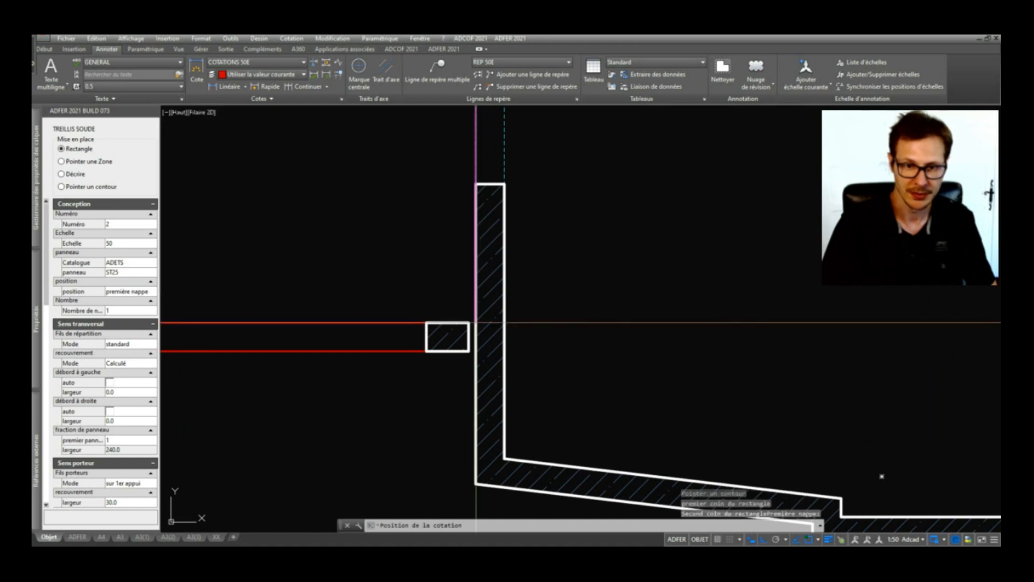
Place the mesh's dimension mark at the middle of the corridor and accept the default distribution direction.
scroll(248, 127, down, 2)
scroll(253, 133, down, 3)
scroll(462, 213, up, 5)
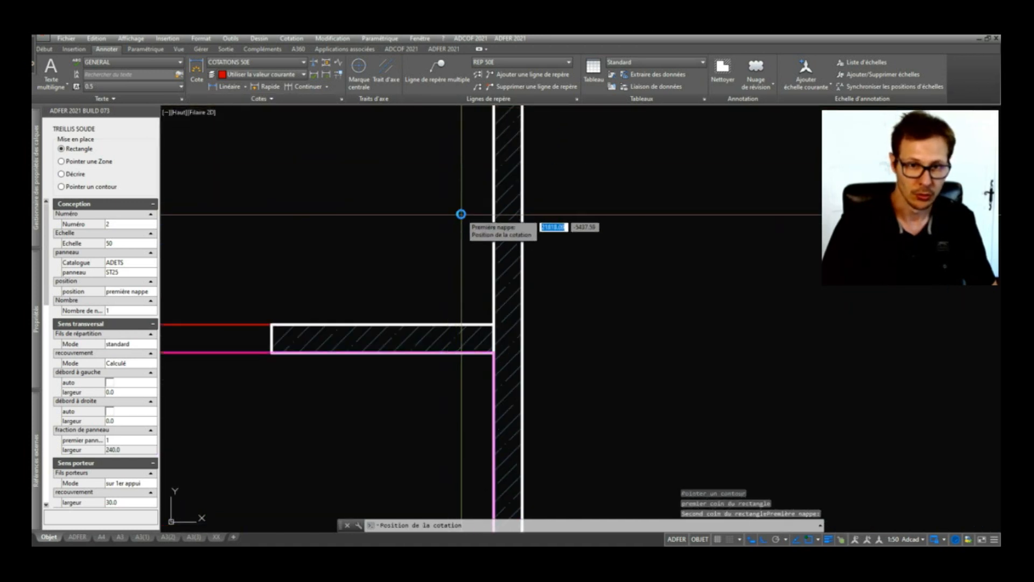
scroll(593, 238, down, 5)
scroll(576, 458, up, 6)
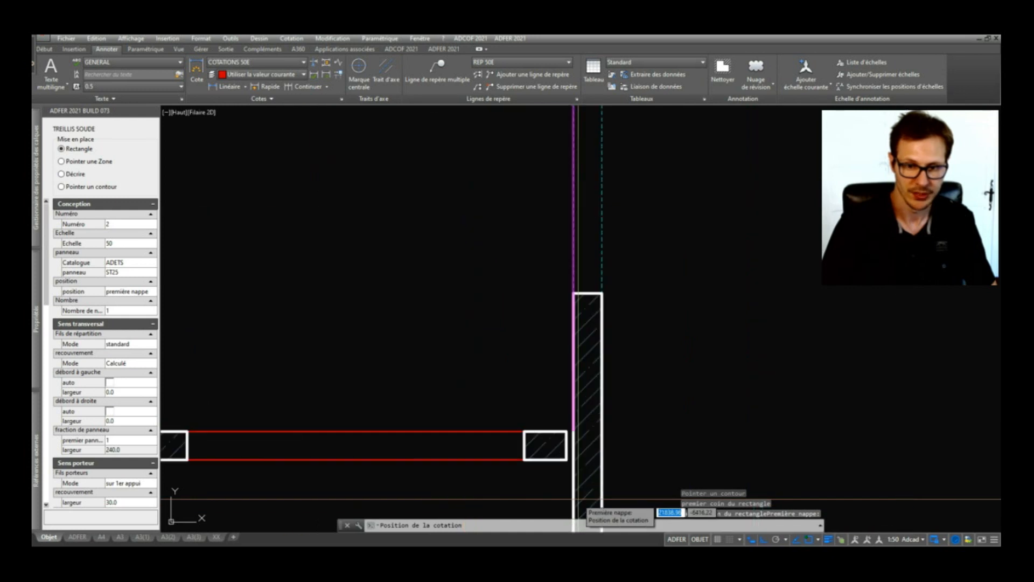
scroll(574, 459, down, 6)
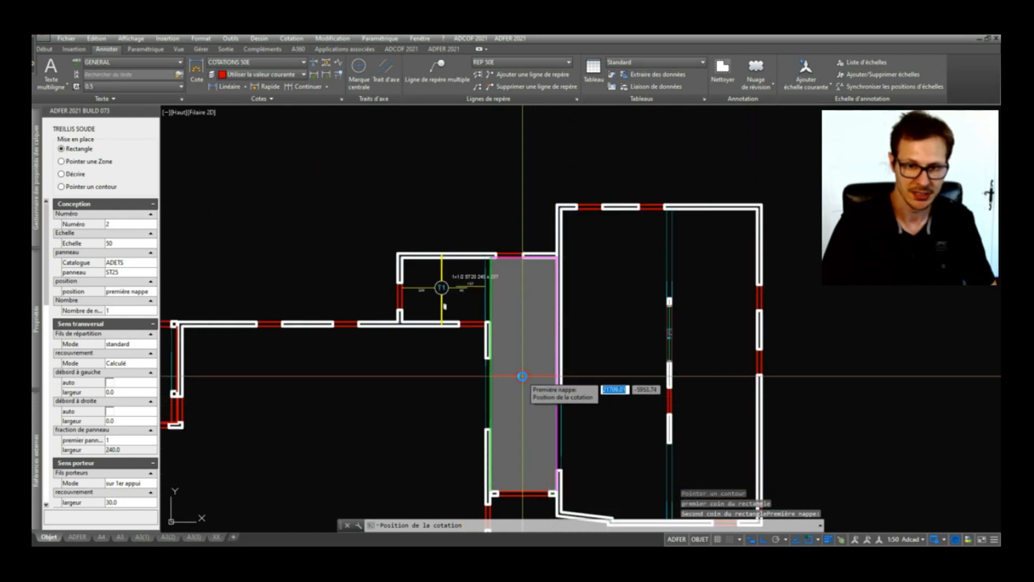
click(523, 373)
scroll(534, 395, up, 4)
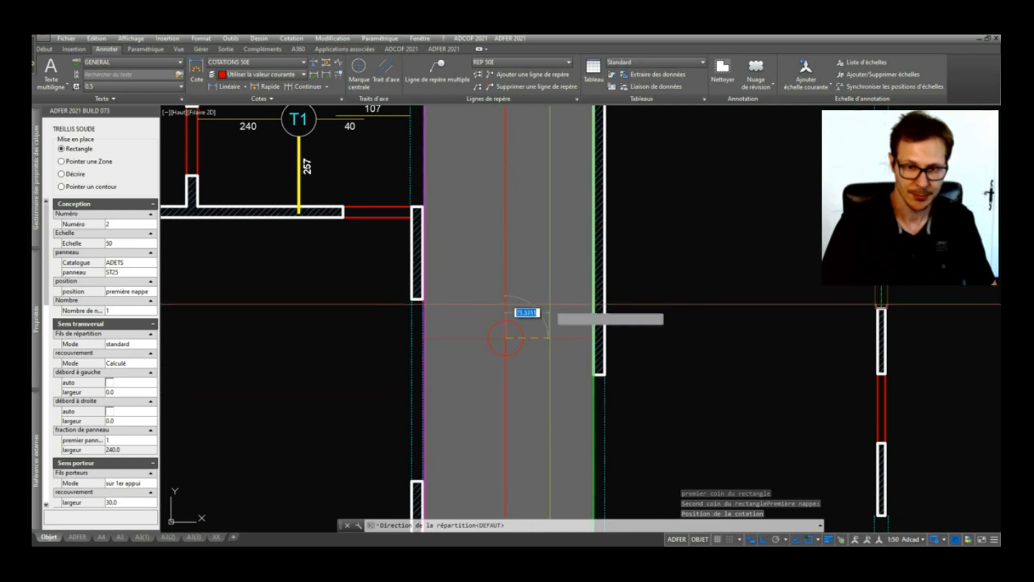
key(Return)
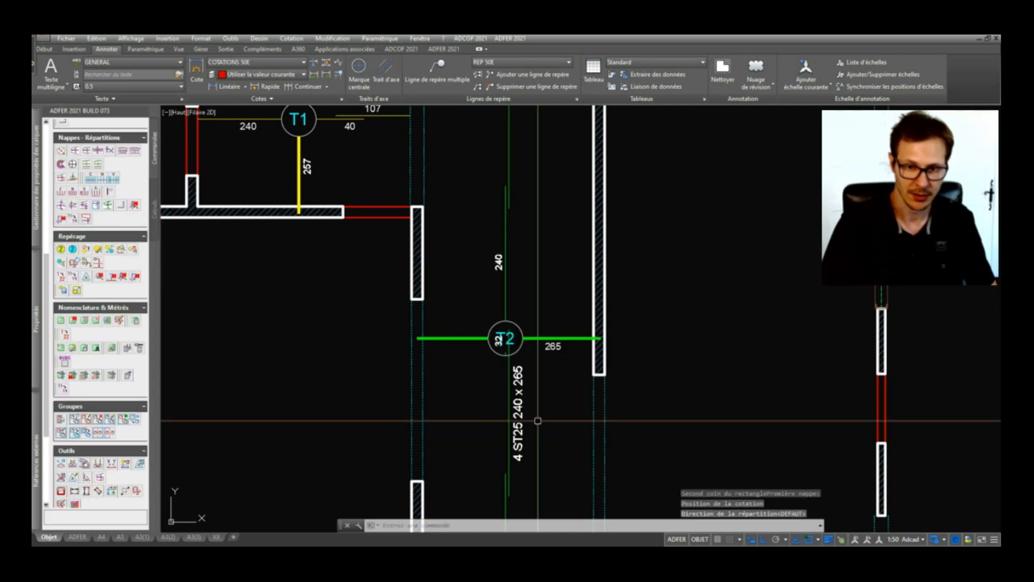
scroll(515, 332, down, 6)
scroll(485, 232, up, 6)
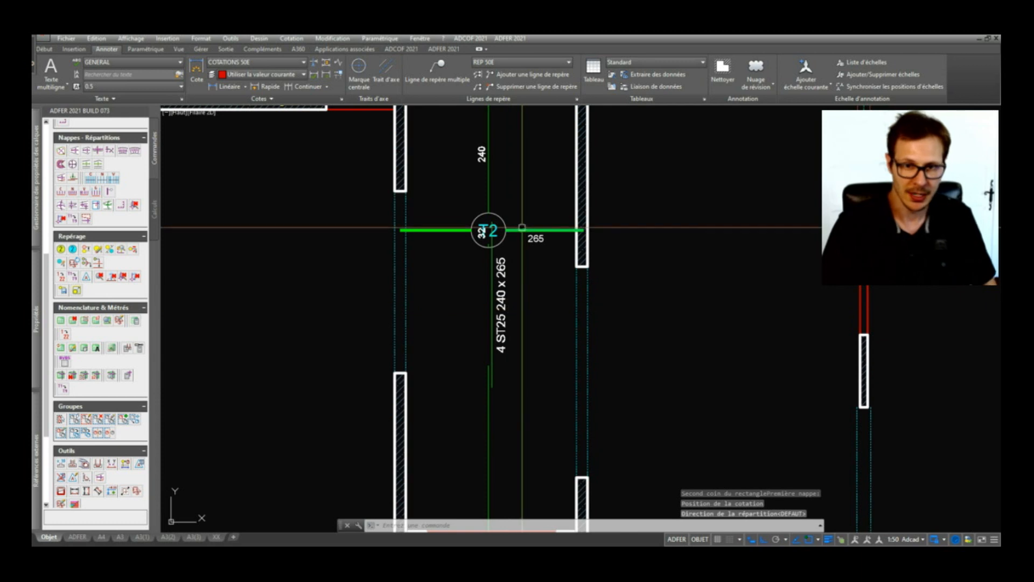
scroll(484, 235, up, 2)
scroll(505, 228, down, 2)
text(et)
key(Return)
click(540, 201)
click(467, 266)
key(Return)
click(489, 233)
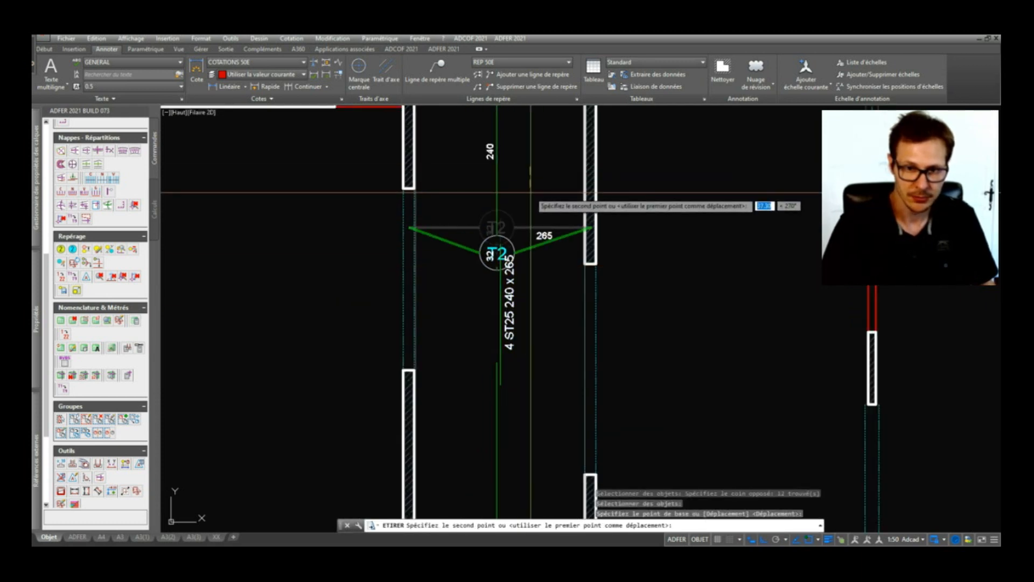
key(Escape)
Stretch mesh T2's whole bearing bar and bubble vertically up the corridor, clear of the 32 overlap label.
key(Return)
click(623, 219)
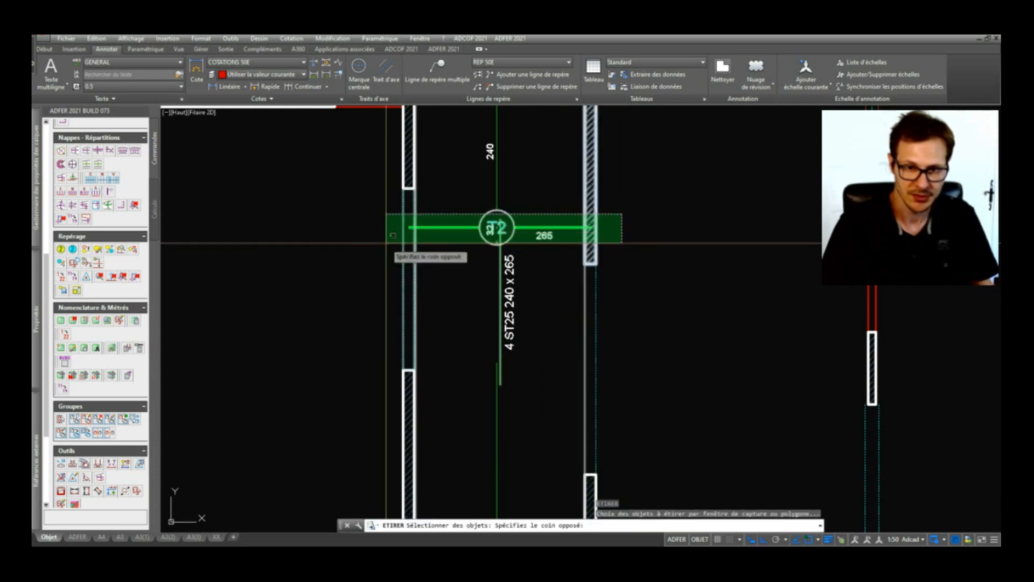
click(388, 241)
key(Return)
click(658, 232)
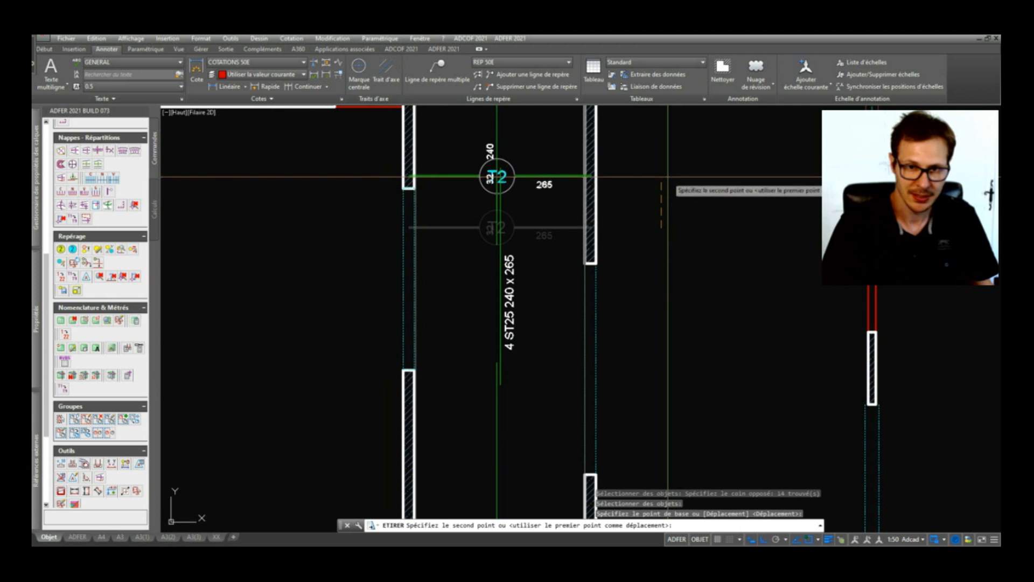
click(670, 125)
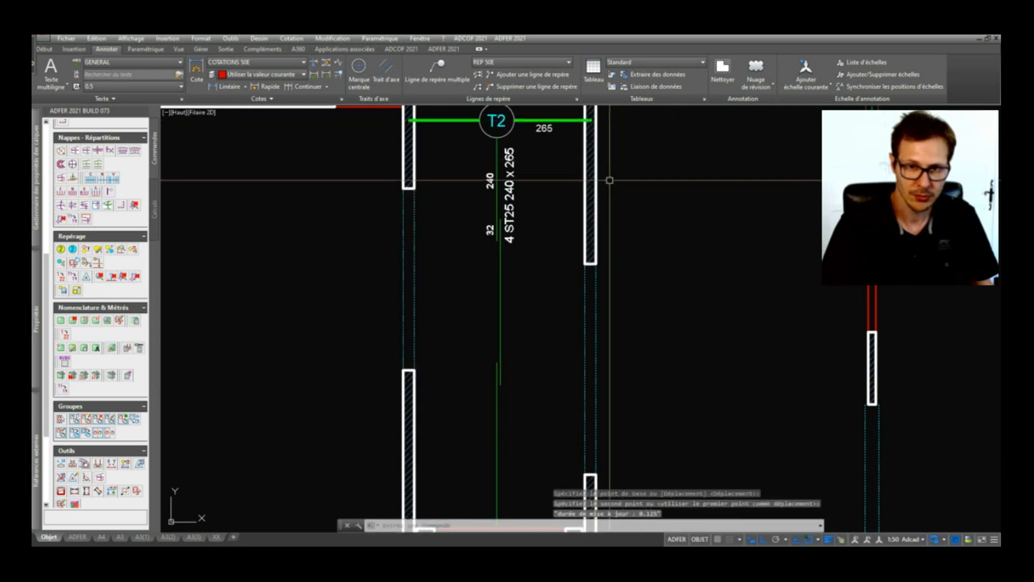
Examine mesh T2's parameters and its panel labels, leaving the settings unchanged.
middle_drag(542, 170, 542, 284)
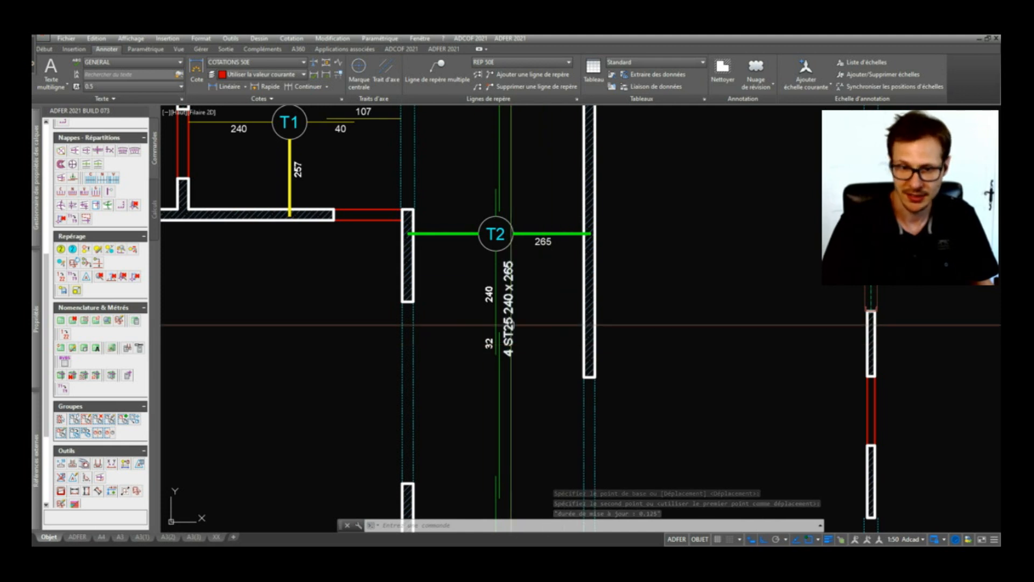
scroll(528, 257, down, 3)
scroll(553, 243, up, 3)
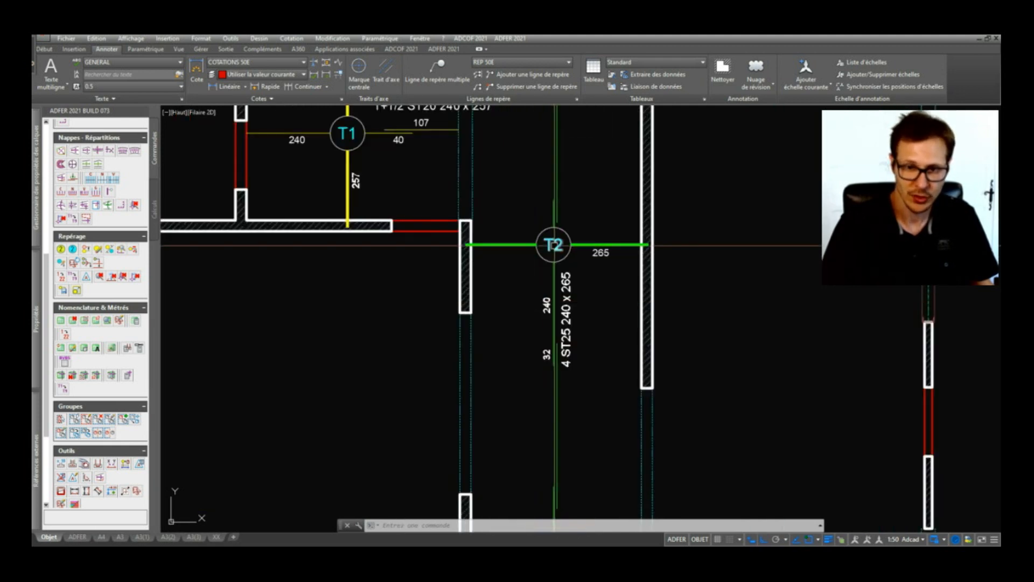
scroll(553, 243, down, 2)
click(554, 245)
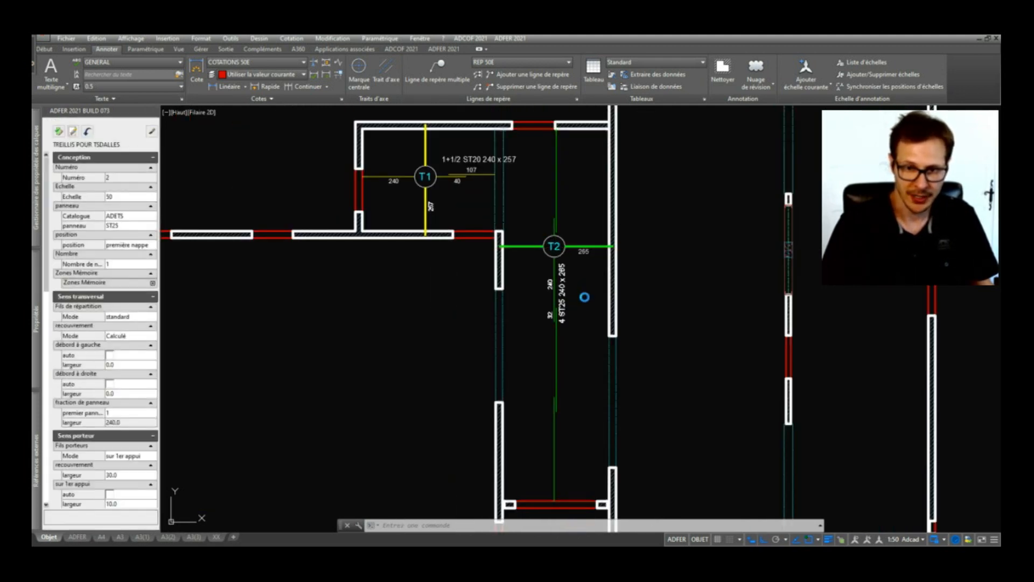
key(Escape)
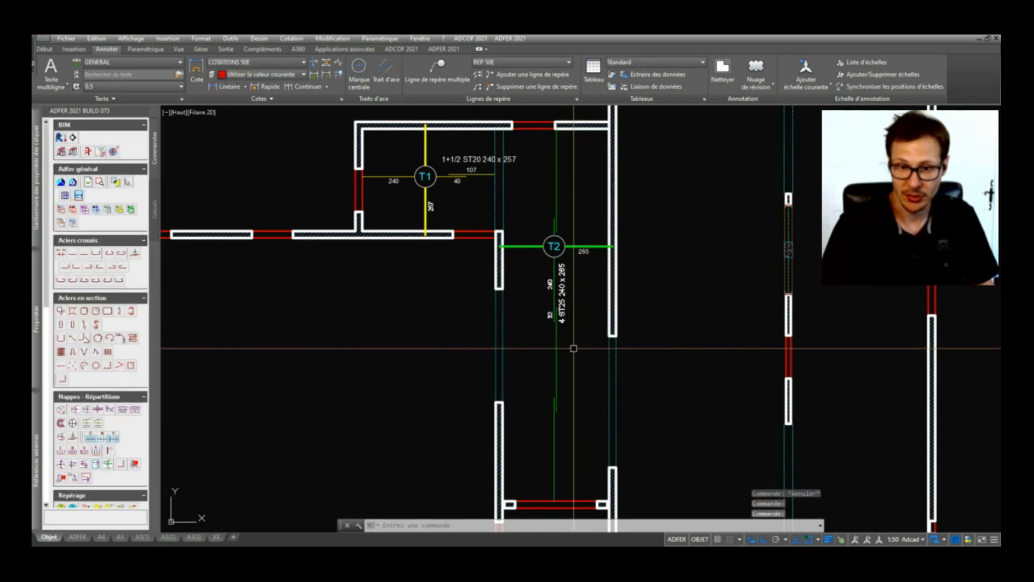
key(Escape)
key(Escape)
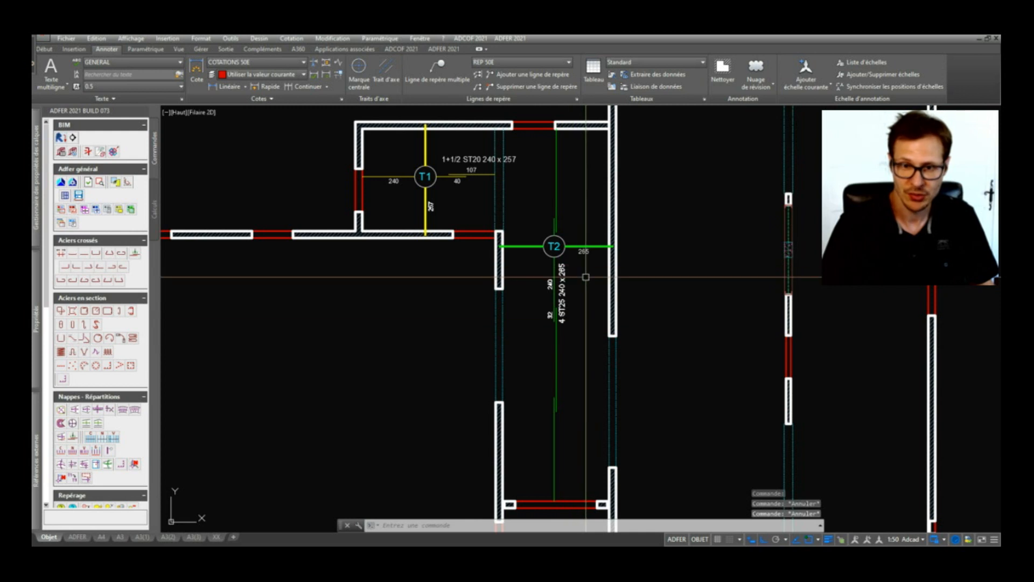
scroll(554, 281, up, 2)
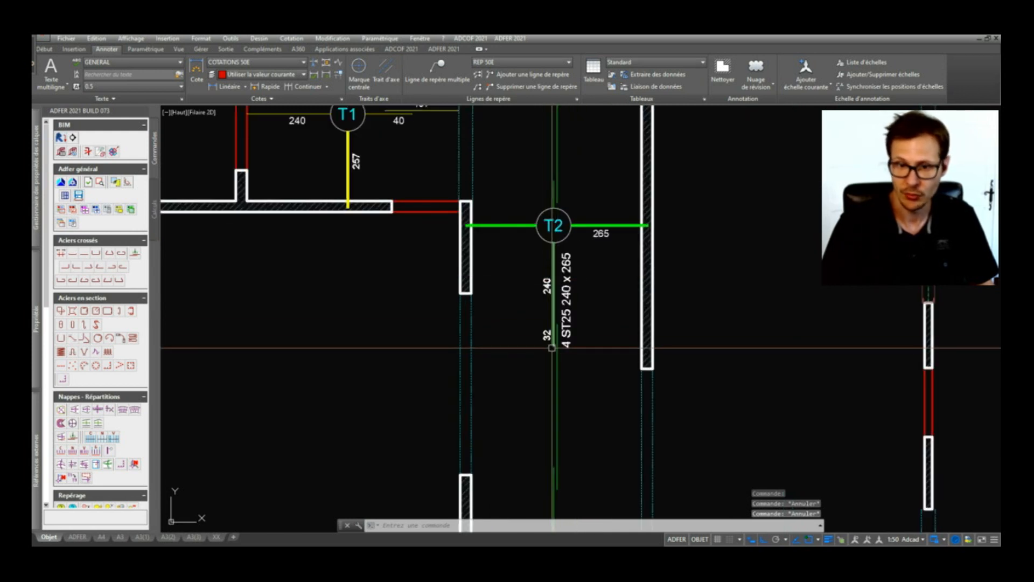
mouse_move(552, 347)
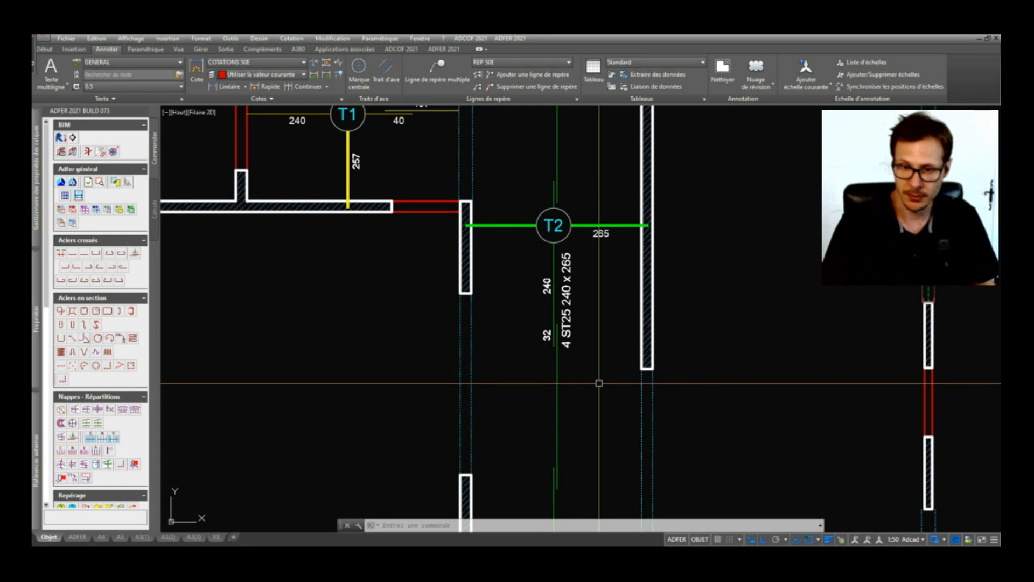
Examine the placed meshes T1 and T2 with their panel and overlap labels, and the large room beyond the corridor.
scroll(598, 381, down, 5)
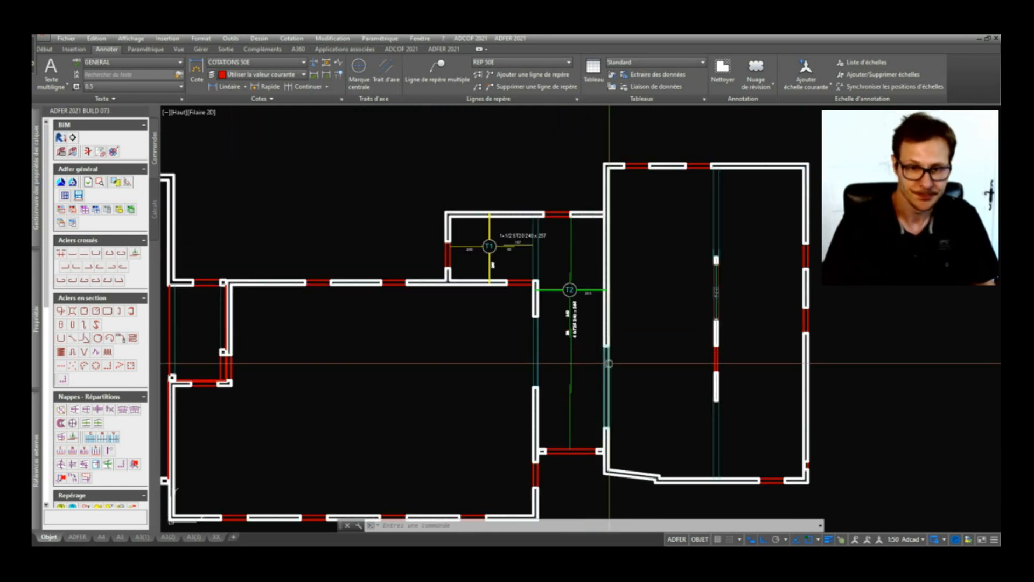
scroll(569, 323, up, 6)
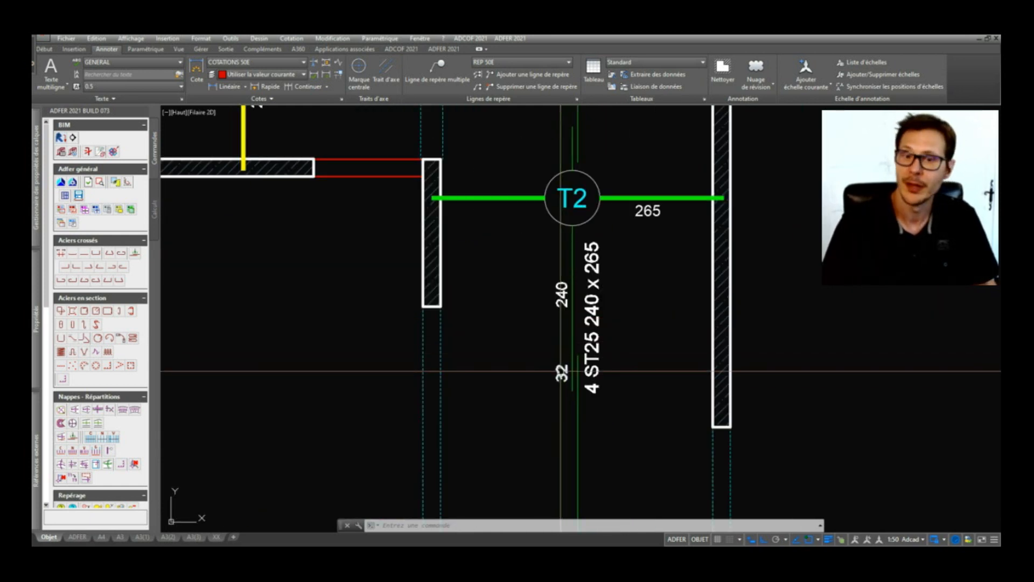
scroll(577, 370, down, 5)
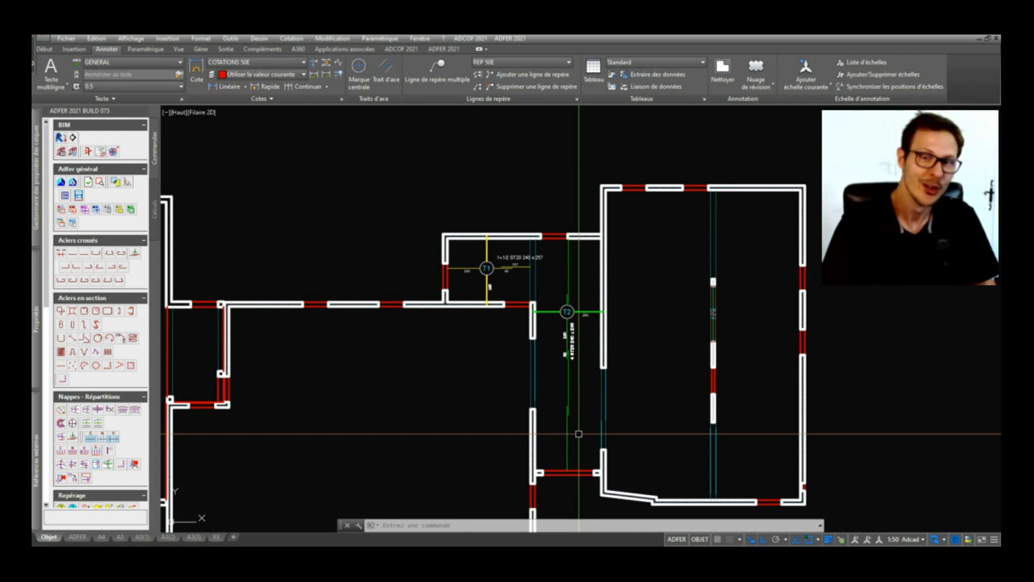
scroll(579, 433, up, 3)
middle_drag(573, 338, 542, 310)
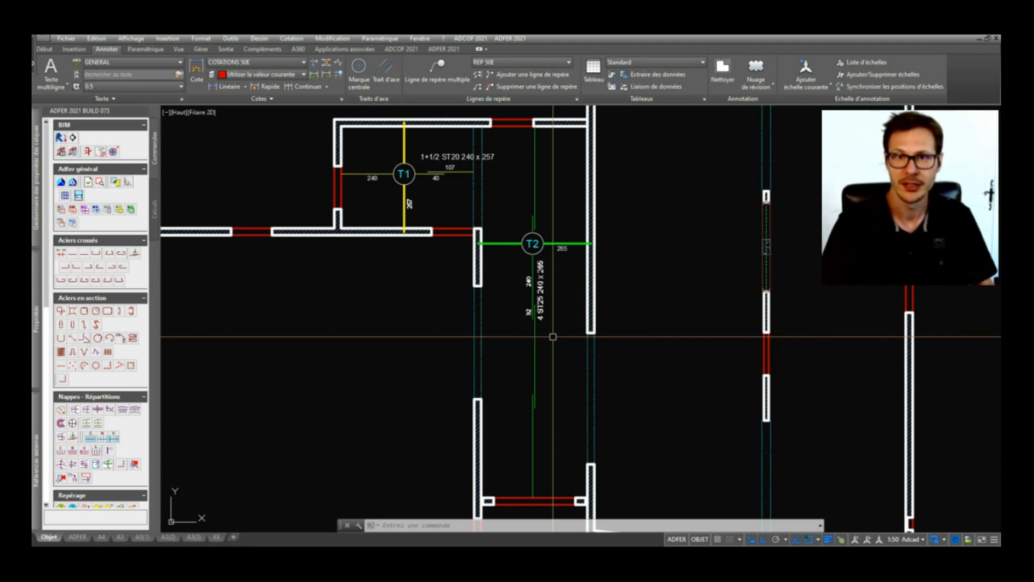
middle_drag(546, 384, 529, 395)
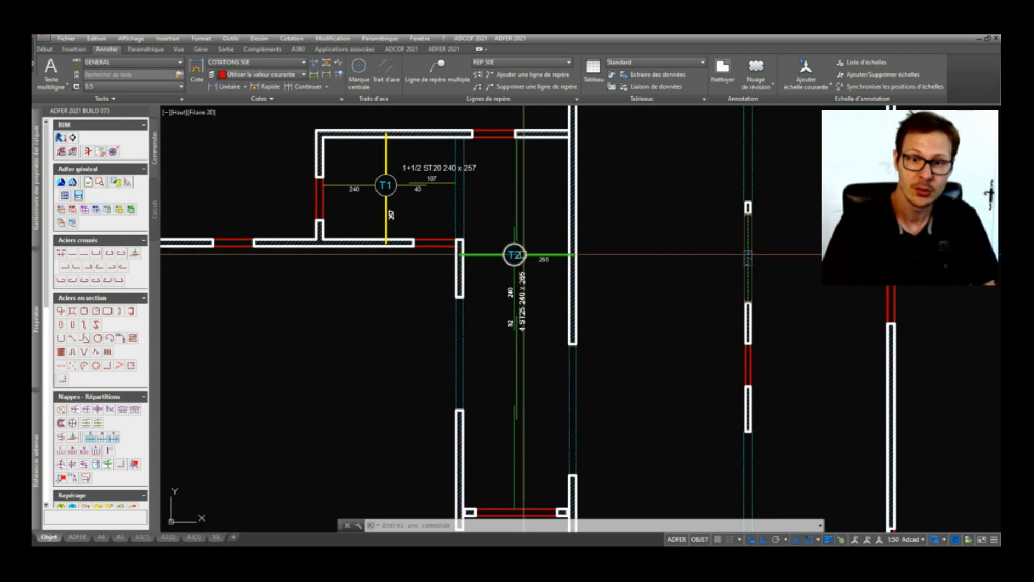
scroll(431, 183, up, 3)
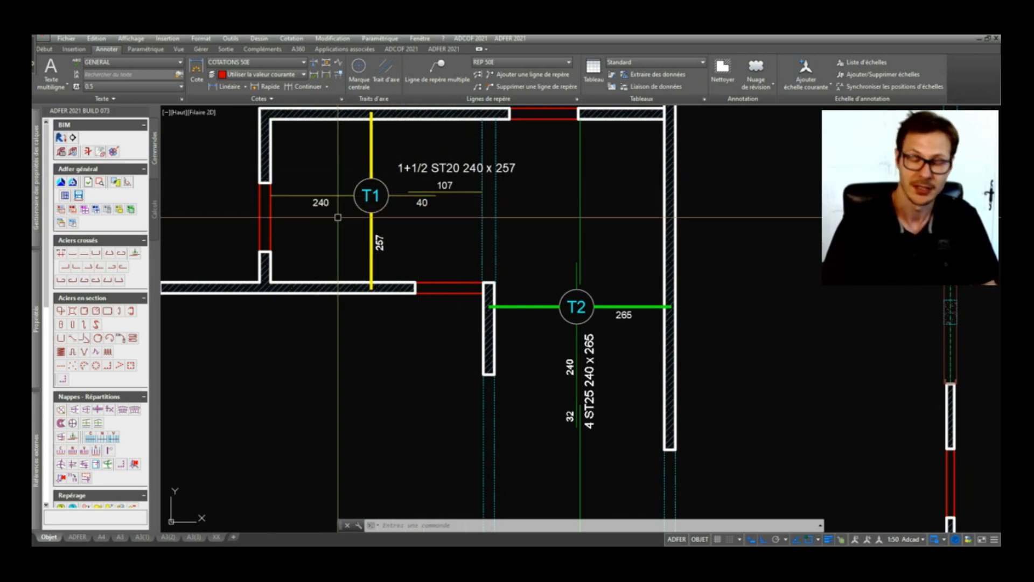
scroll(431, 207, down, 2)
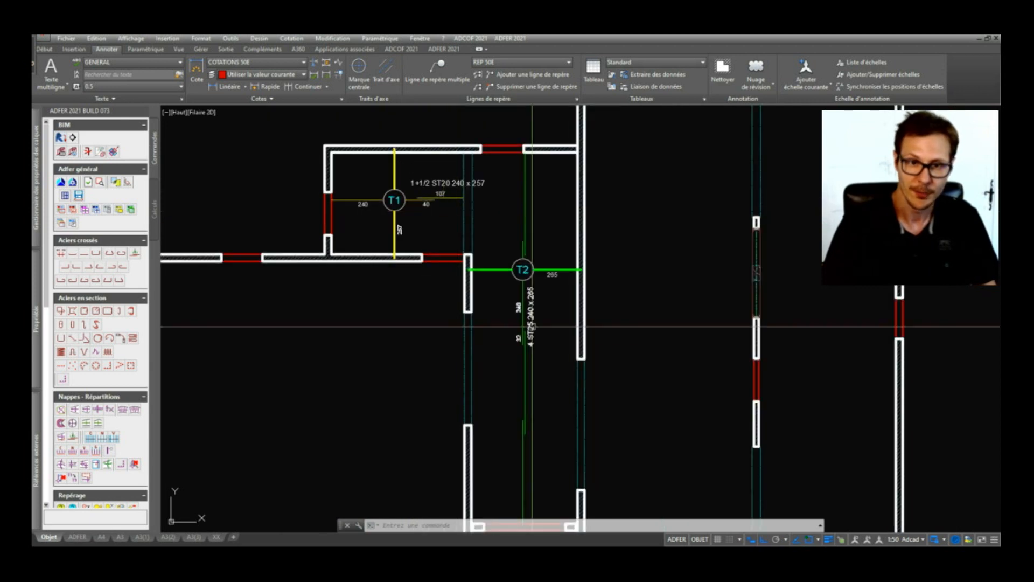
middle_drag(569, 345, 543, 285)
scroll(503, 243, down, 3)
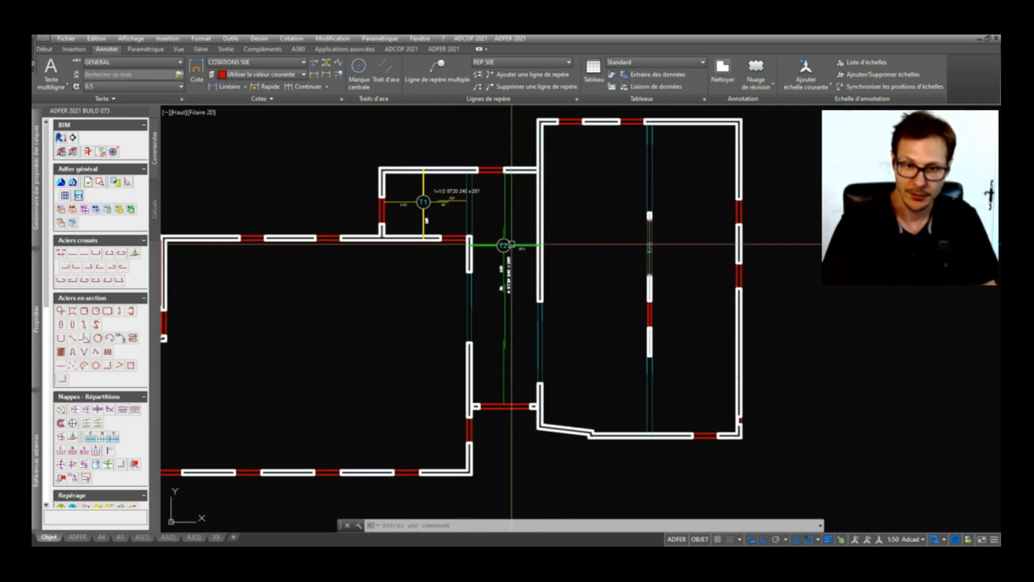
scroll(500, 243, up, 3)
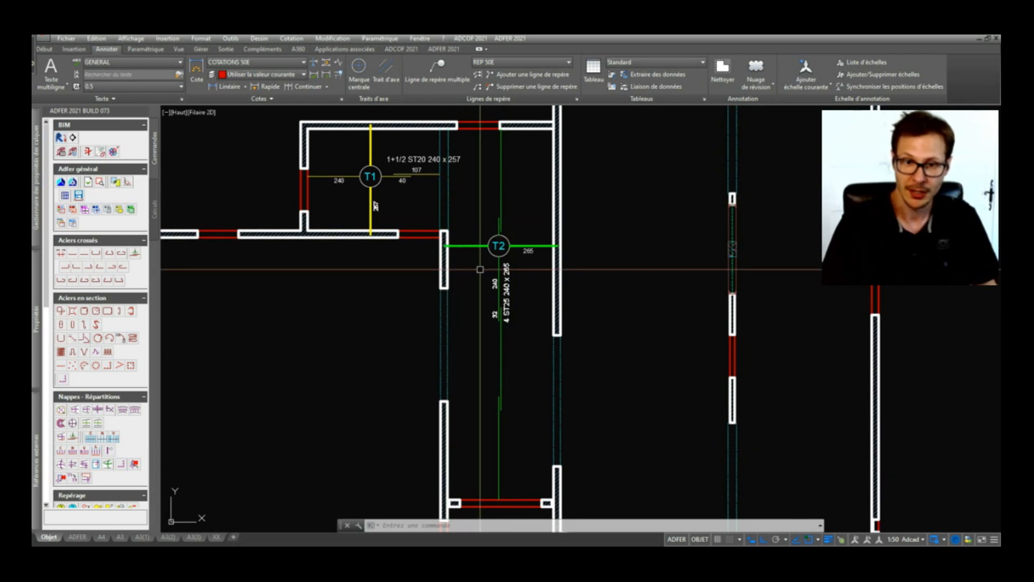
scroll(462, 273, down, 2)
middle_drag(553, 348, 571, 327)
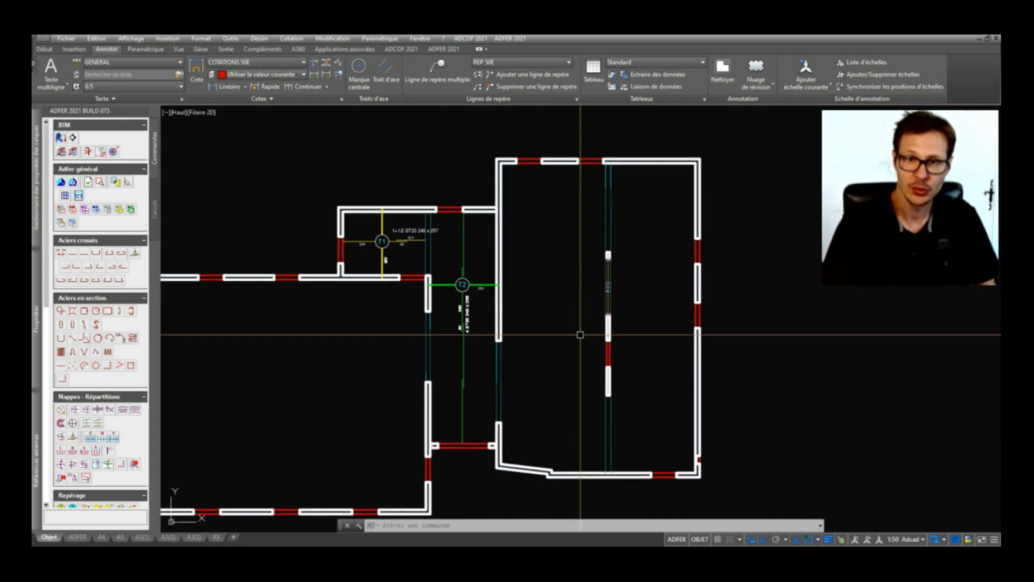
middle_drag(628, 311, 542, 345)
click(669, 226)
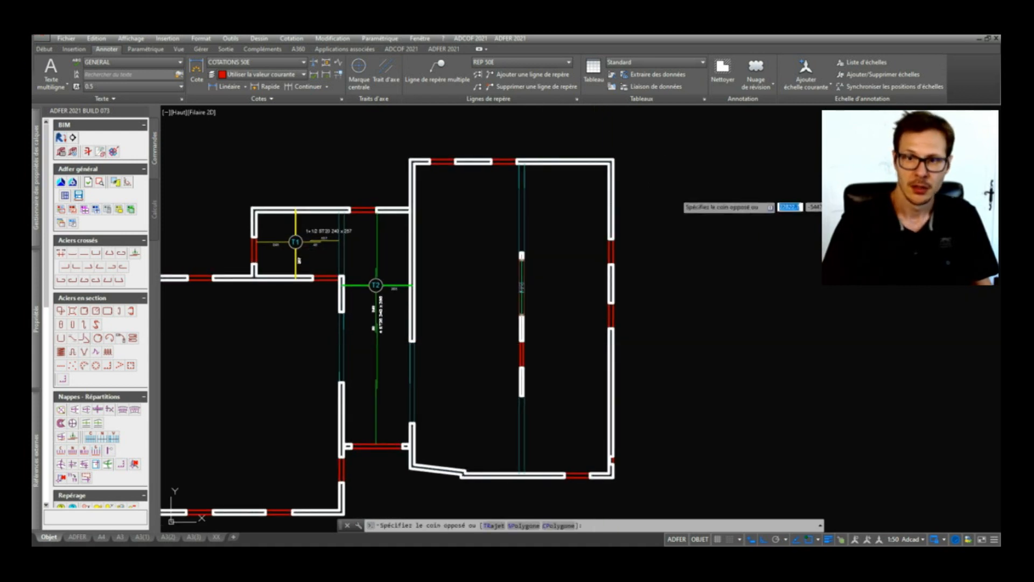
key(Escape)
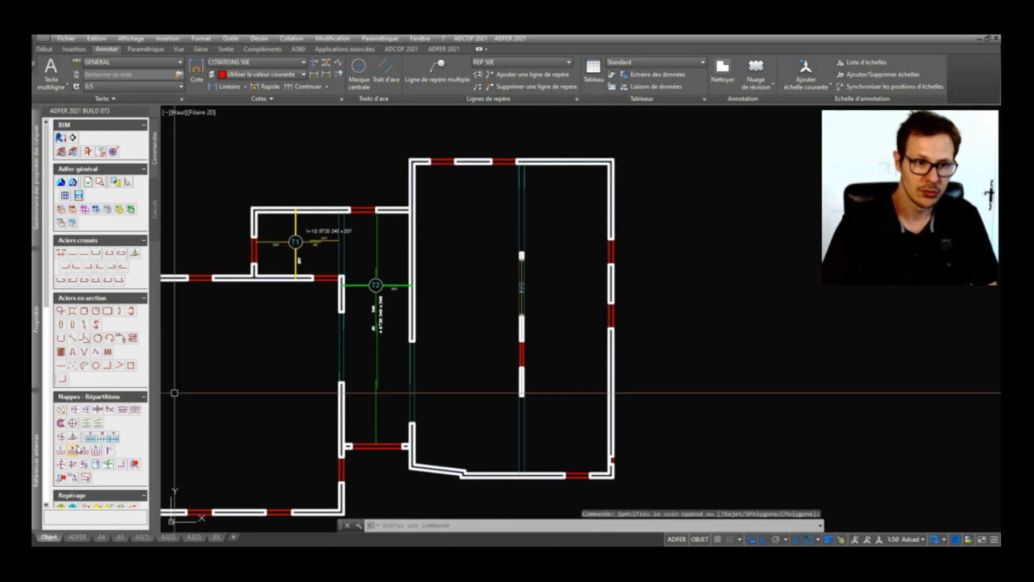
click(62, 464)
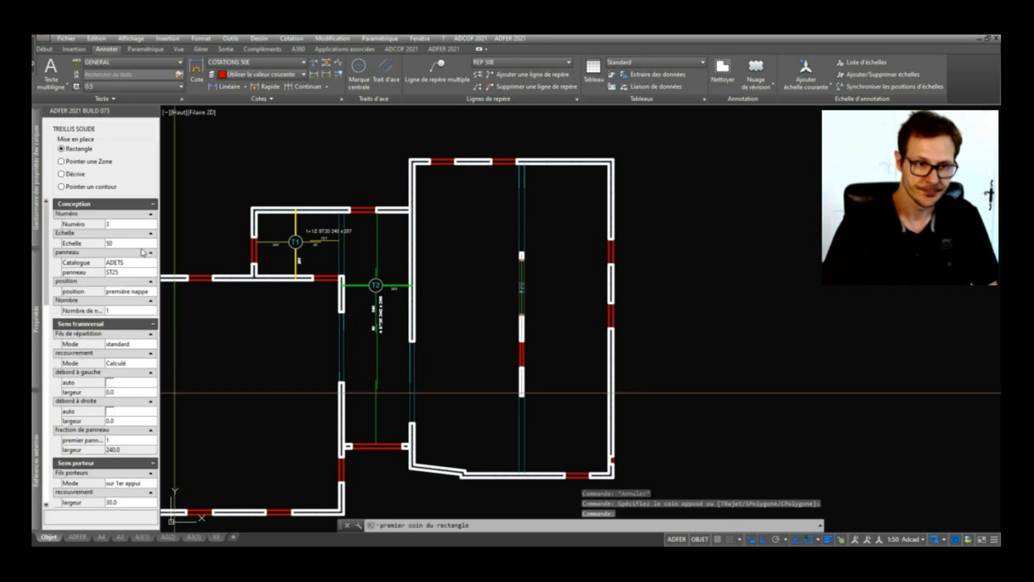
click(118, 274)
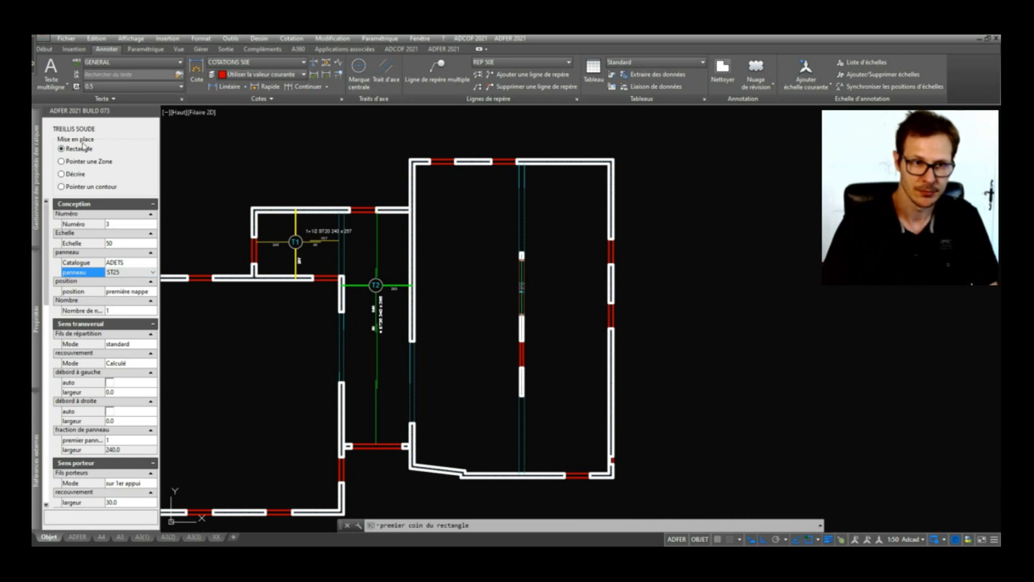
click(82, 161)
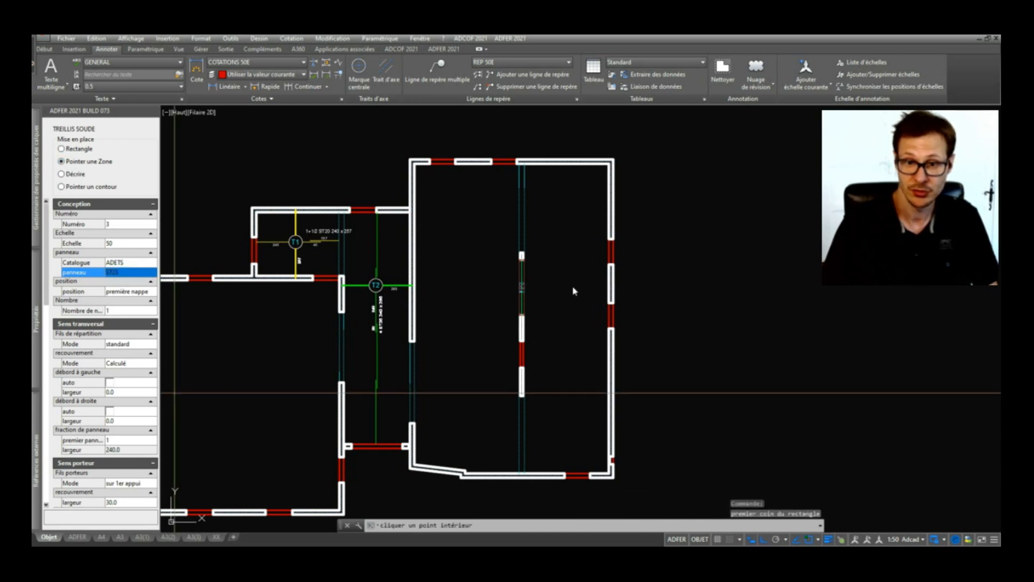
click(528, 326)
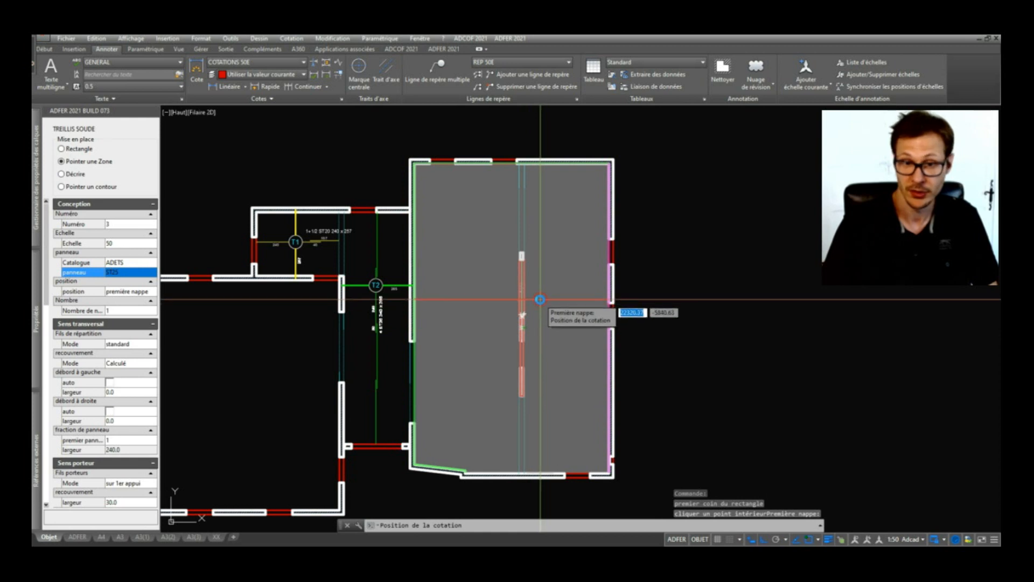
scroll(523, 162, up, 6)
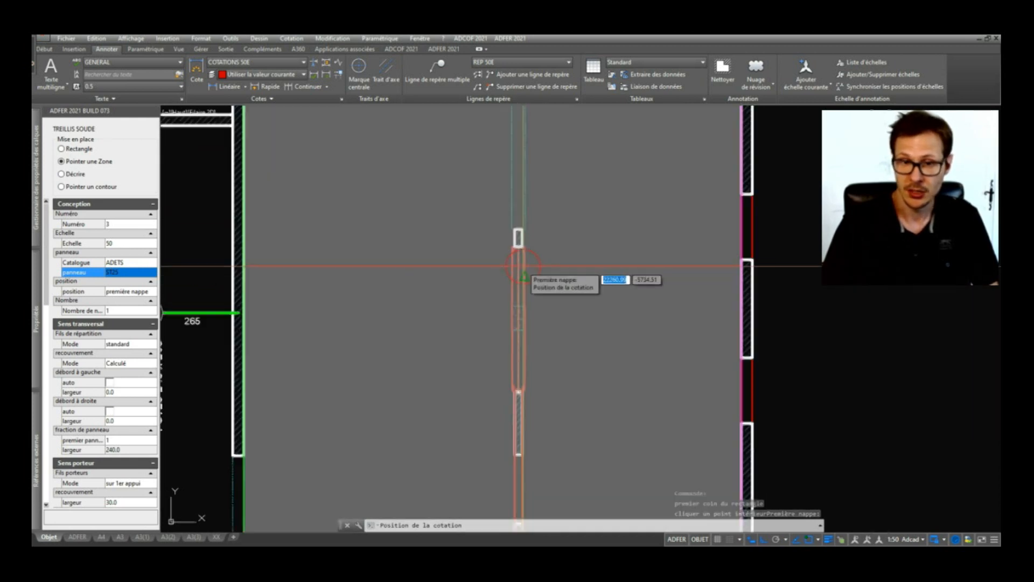
scroll(509, 239, down, 6)
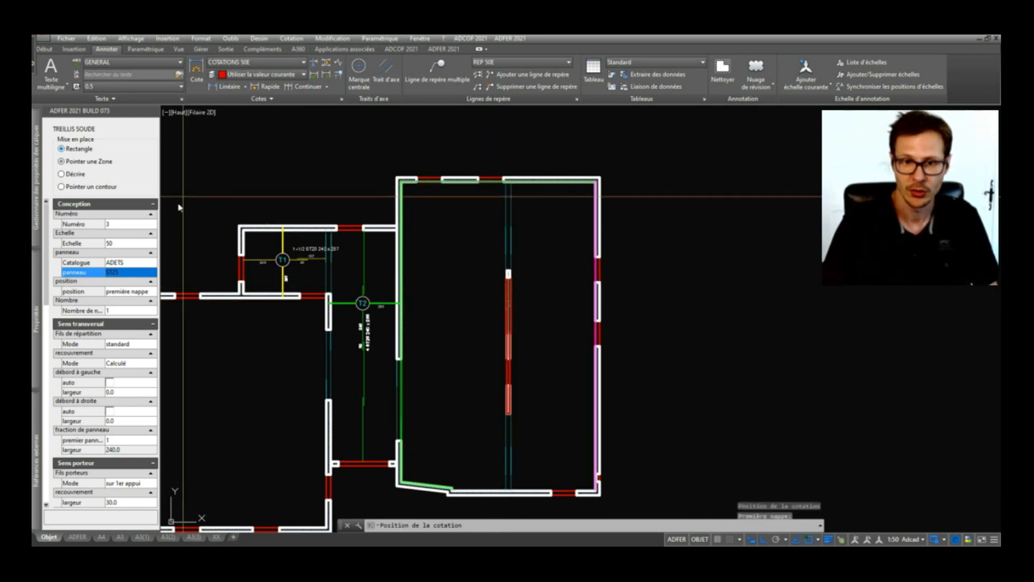
key(Escape)
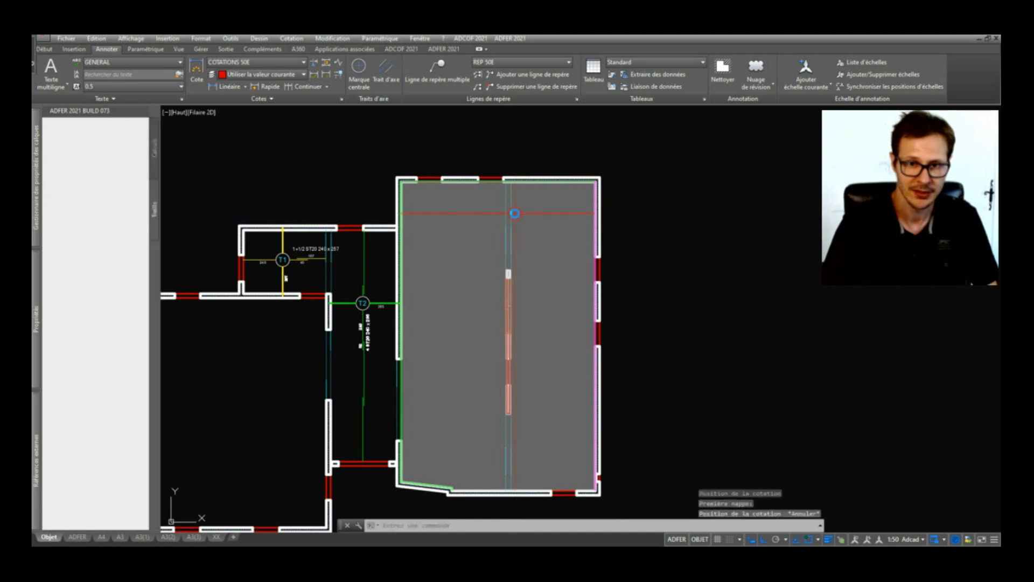
Define an ST25 welded mesh by rectangle over the large room's right bay, from its upper-right inner corner to the partition line at the lower wall.
scroll(125, 410, down, 5)
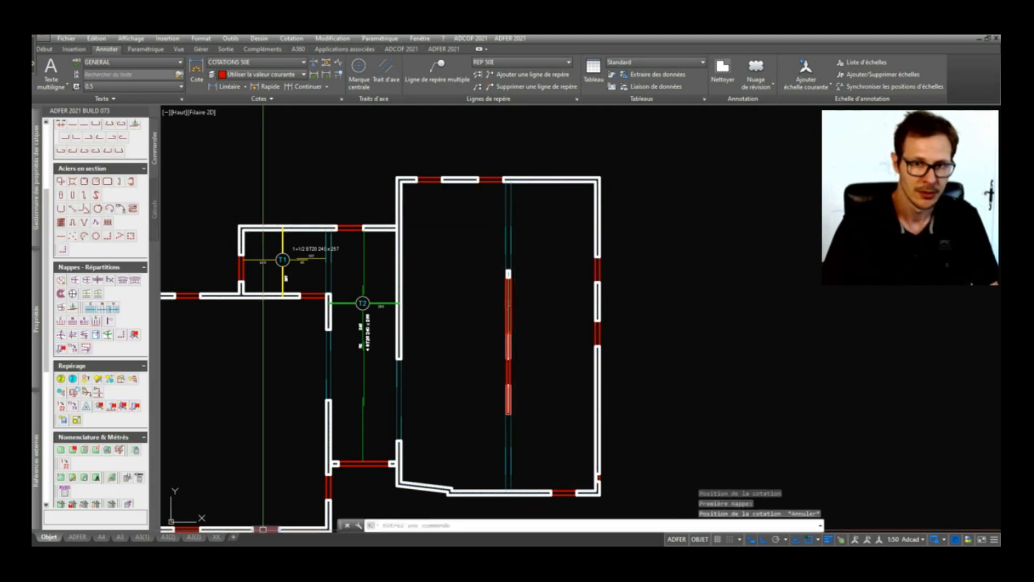
scroll(512, 288, up, 8)
scroll(511, 271, down, 8)
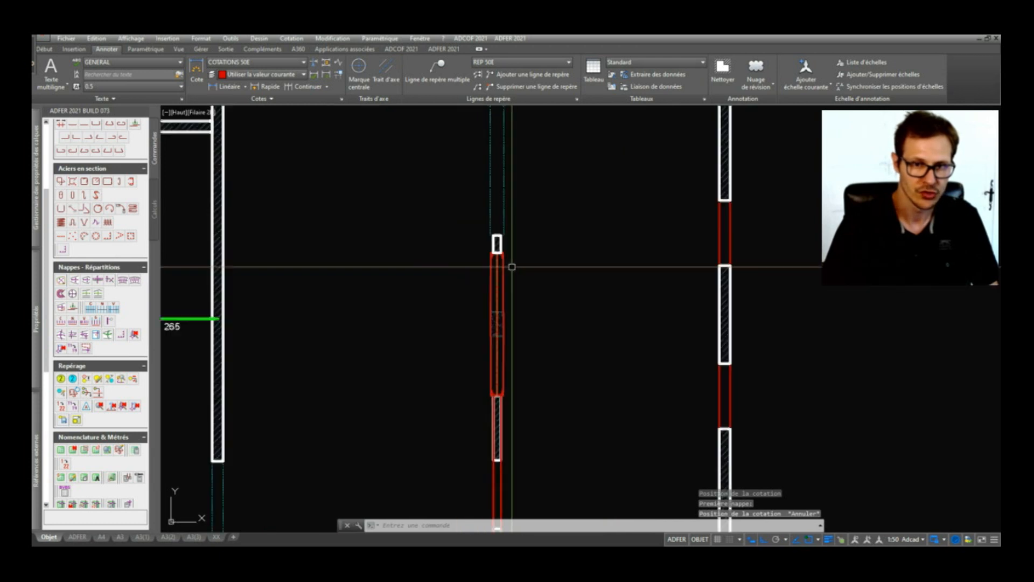
click(60, 340)
click(61, 149)
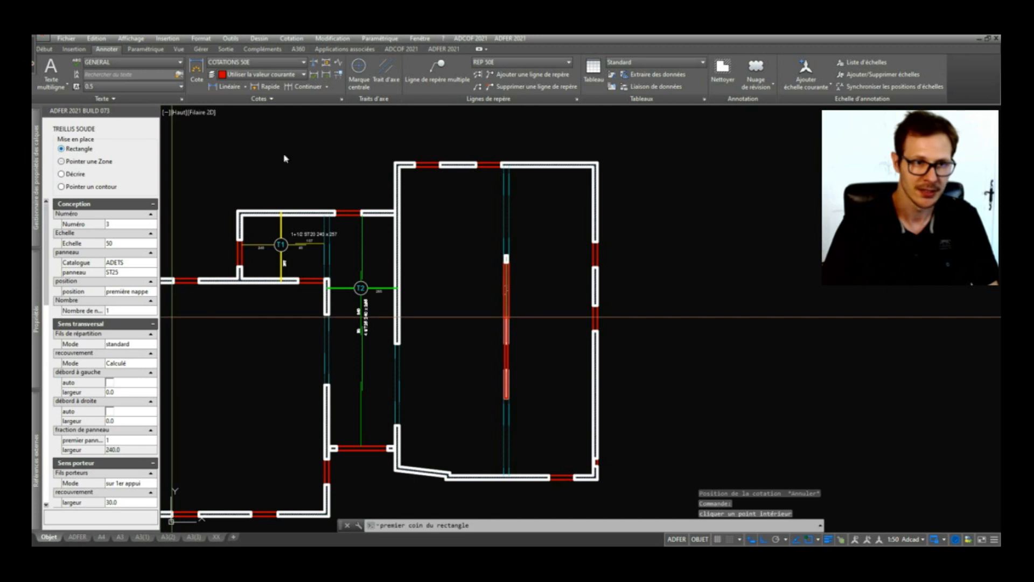
scroll(517, 215, up, 5)
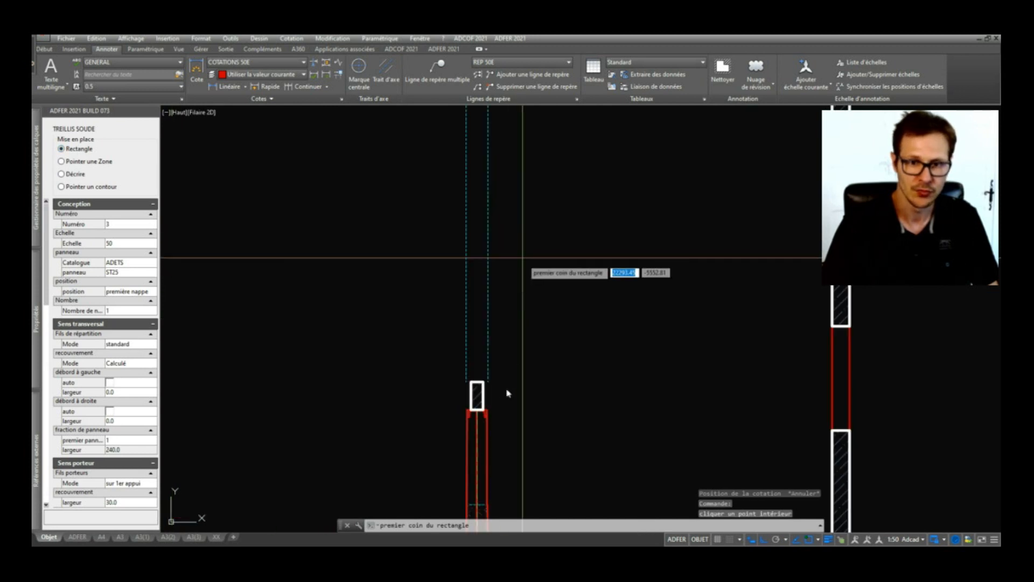
scroll(592, 272, down, 10)
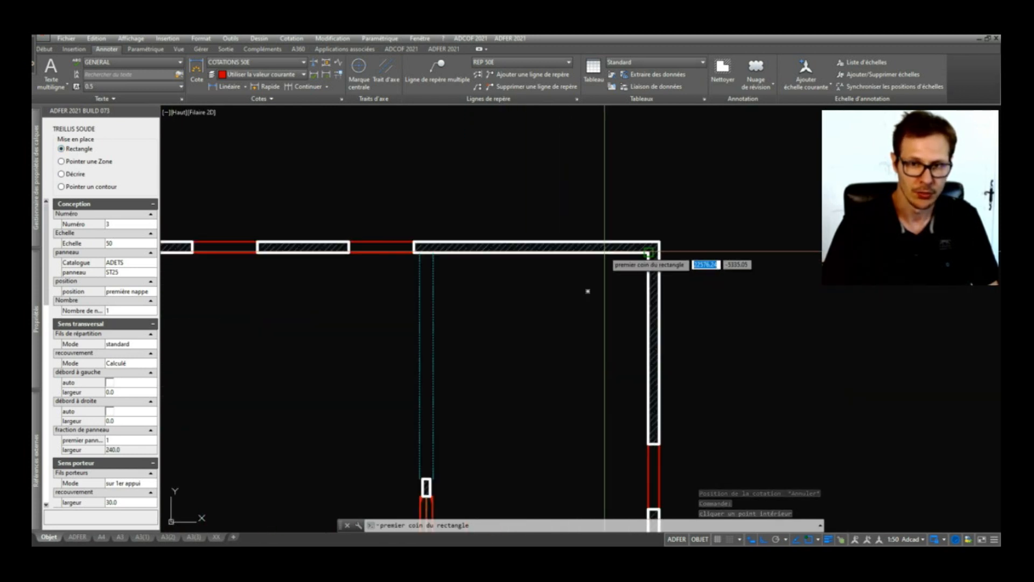
click(603, 203)
scroll(646, 323, up, 6)
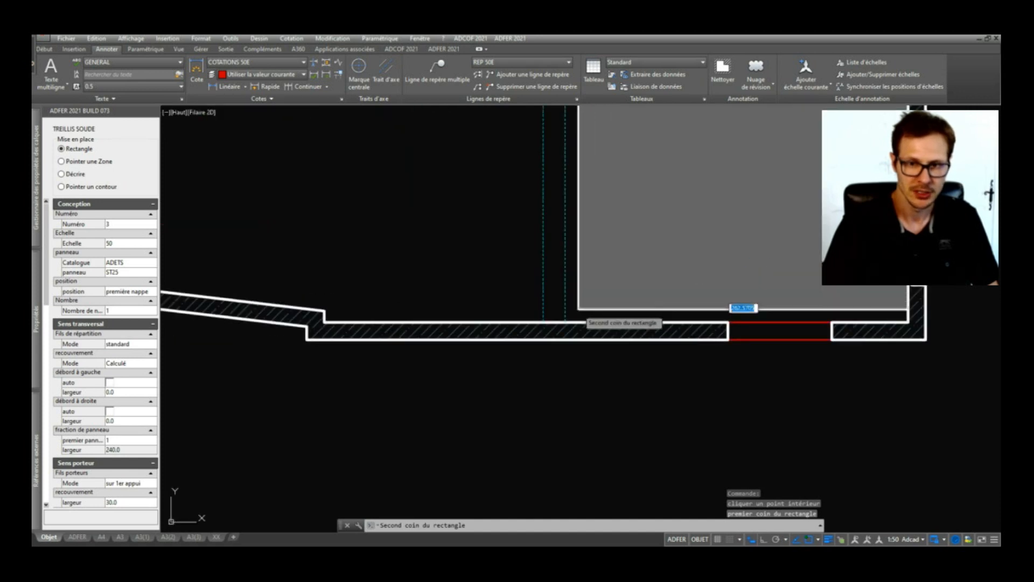
scroll(564, 321, down, 5)
scroll(566, 231, up, 5)
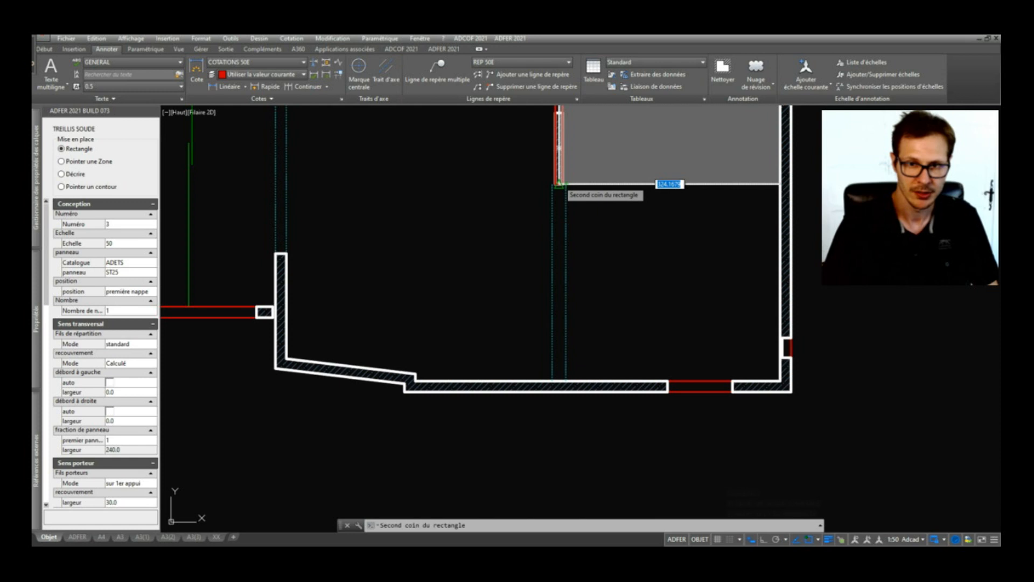
scroll(560, 184, up, 2)
click(910, 496)
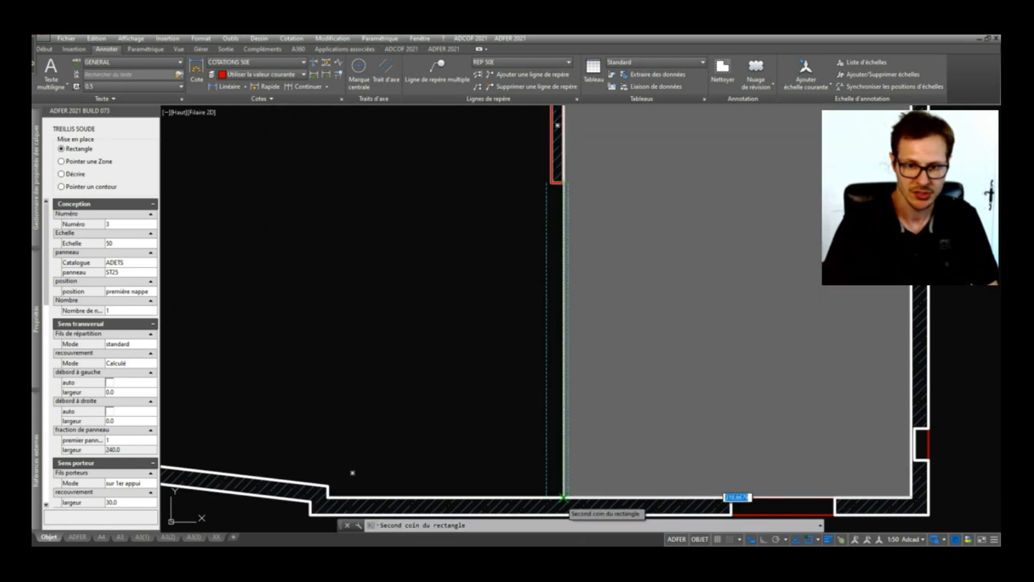
Place the mesh's dimension mark midway between the partition and outer wall, and accept the default distribution direction.
scroll(693, 288, down, 4)
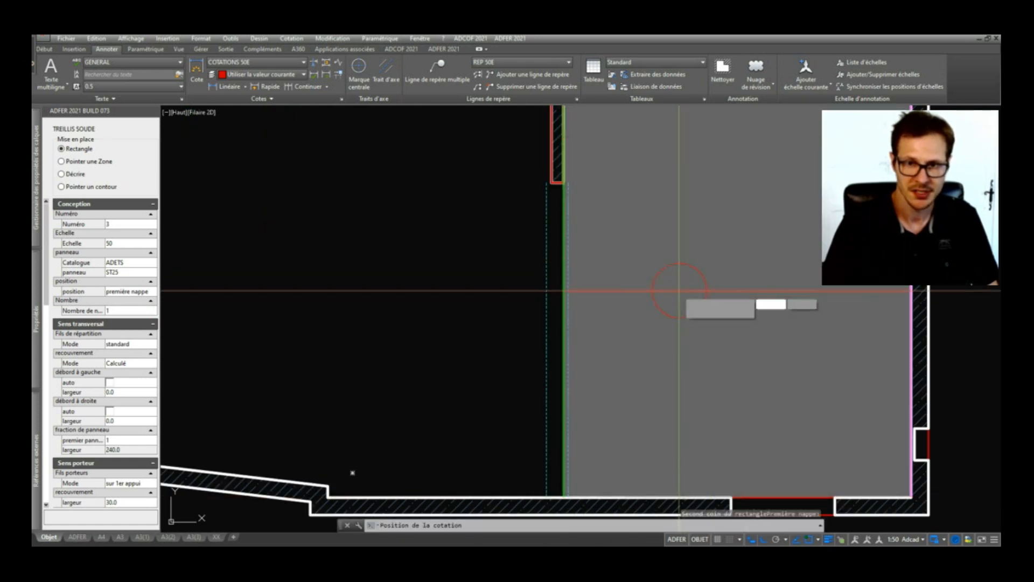
scroll(618, 214, up, 2)
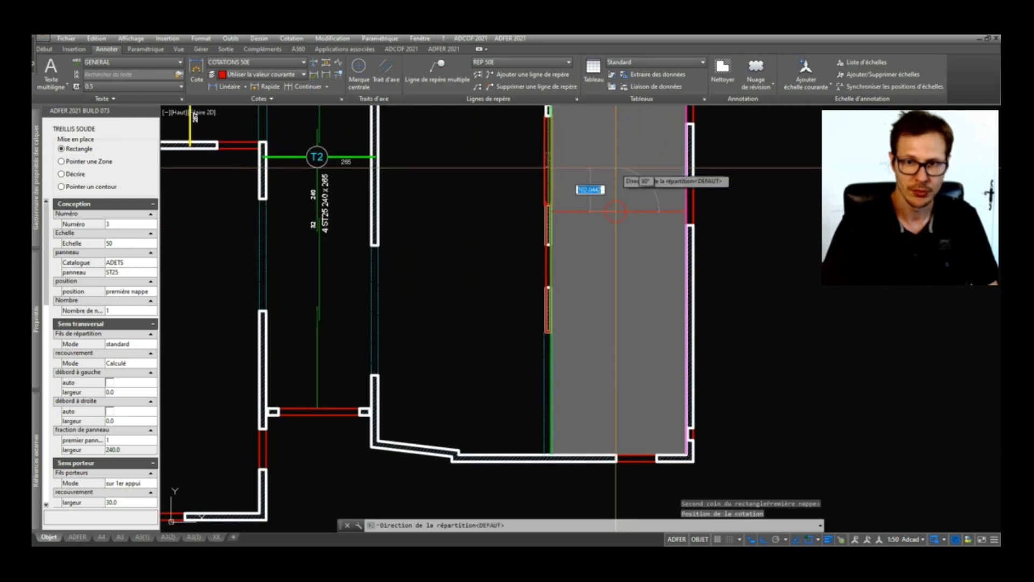
click(634, 158)
key(Return)
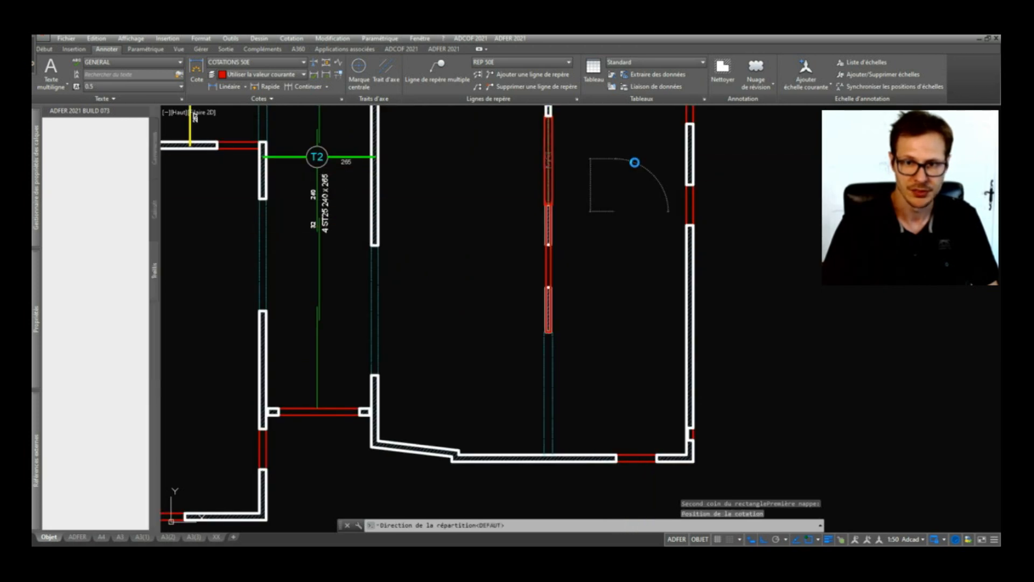
Define an ST50 welded mesh by rectangle over the large room's left bay, from its upper-left inner corner to the partition line at the lower wall.
middle_drag(640, 170, 583, 322)
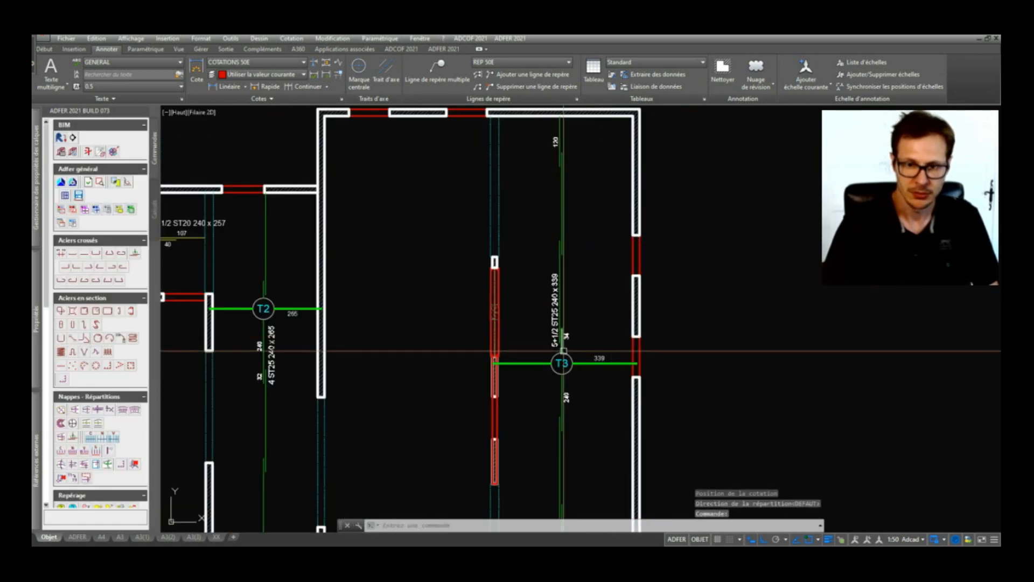
scroll(585, 319, up, 2)
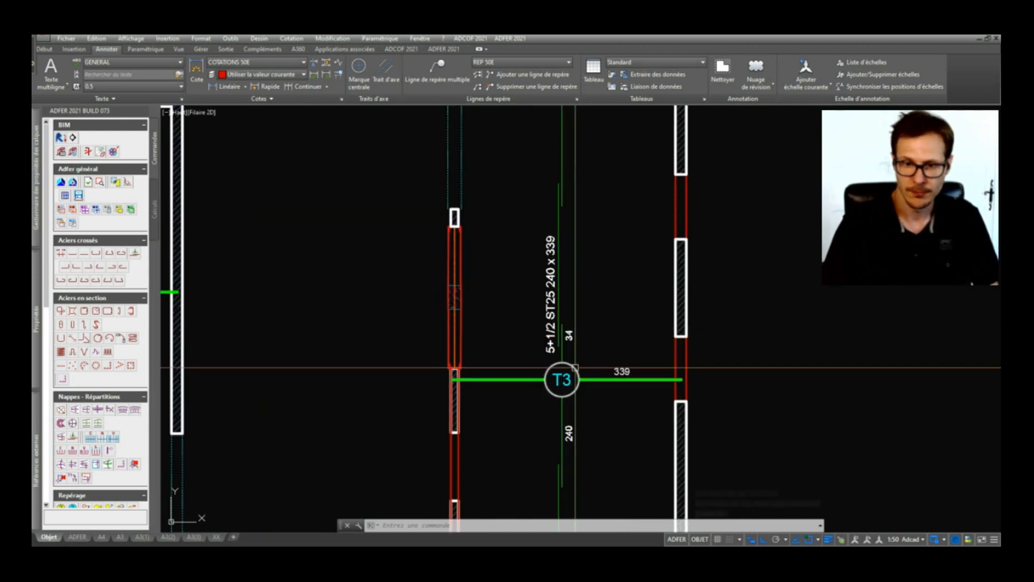
scroll(563, 371, down, 4)
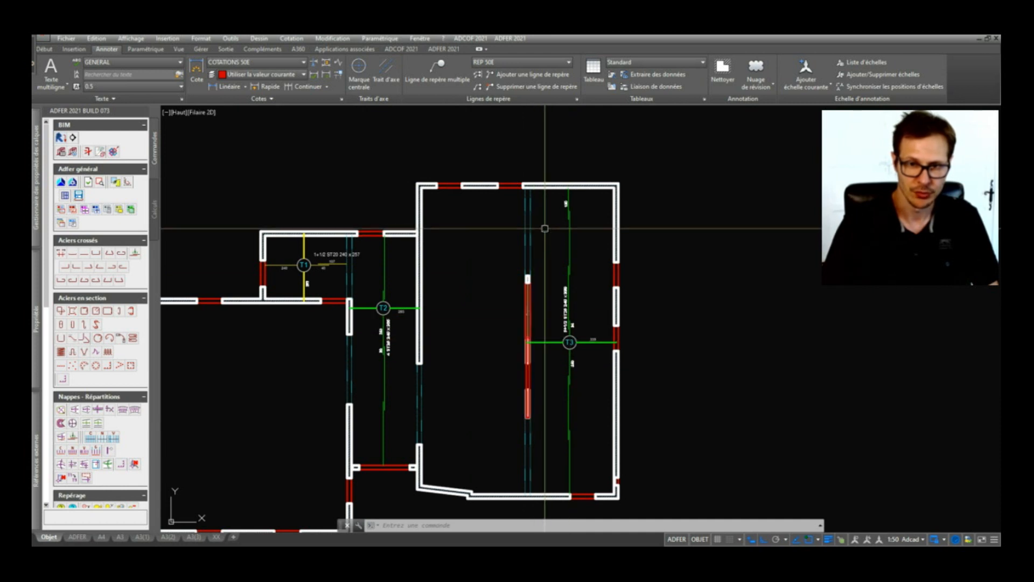
click(62, 465)
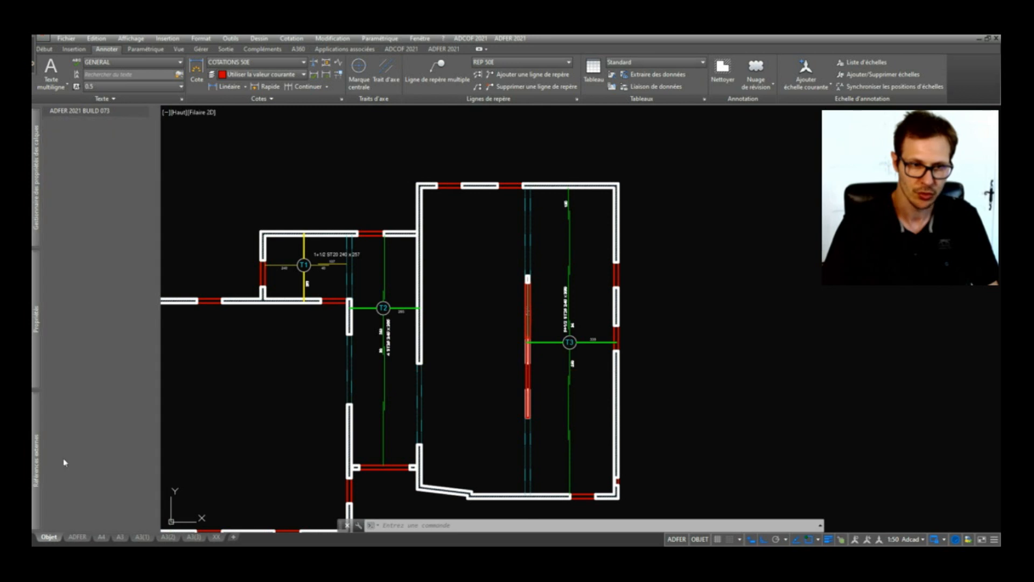
click(128, 274)
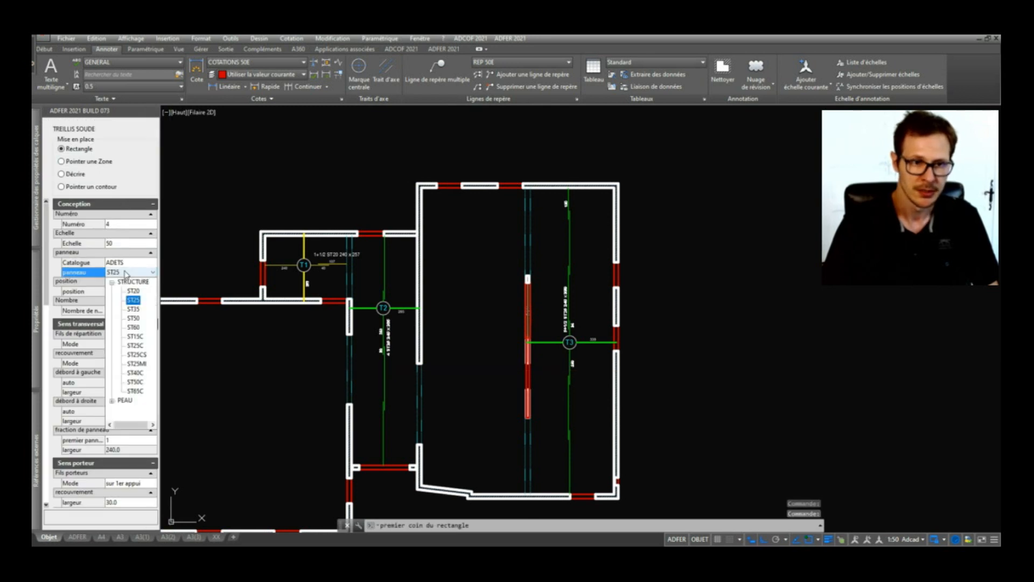
click(137, 319)
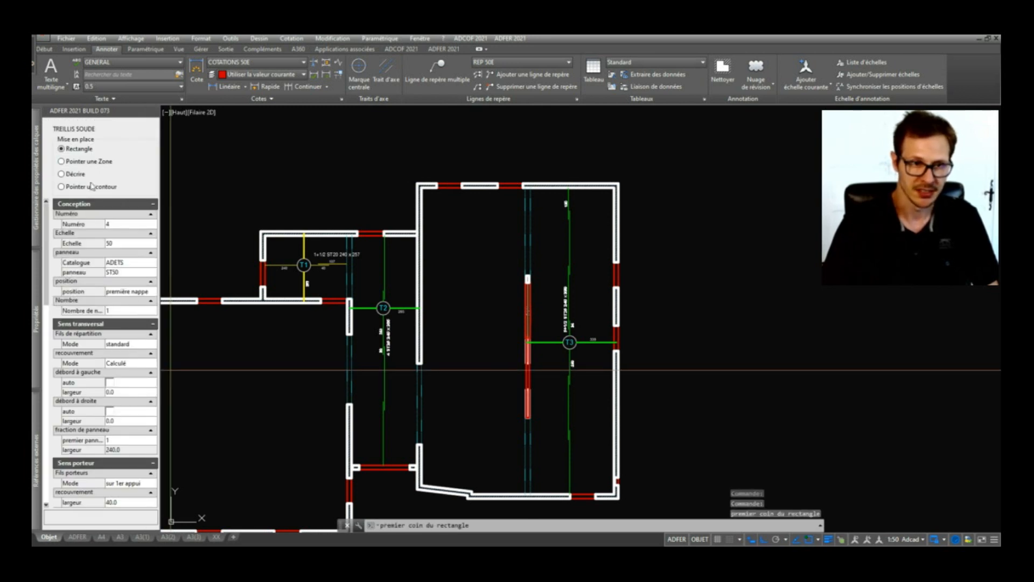
scroll(399, 195, up, 4)
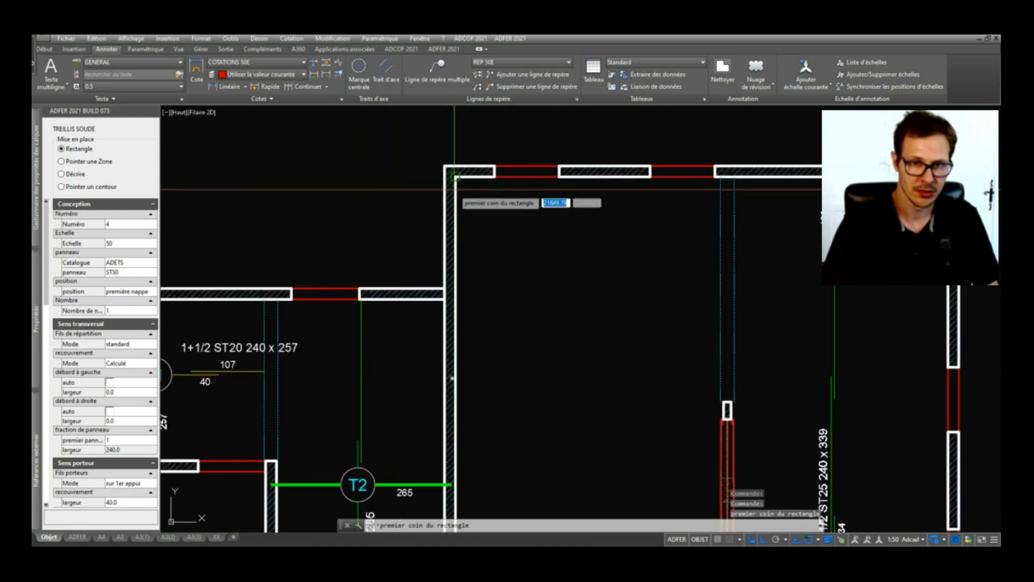
click(457, 170)
scroll(517, 351, down, 5)
scroll(528, 340, up, 7)
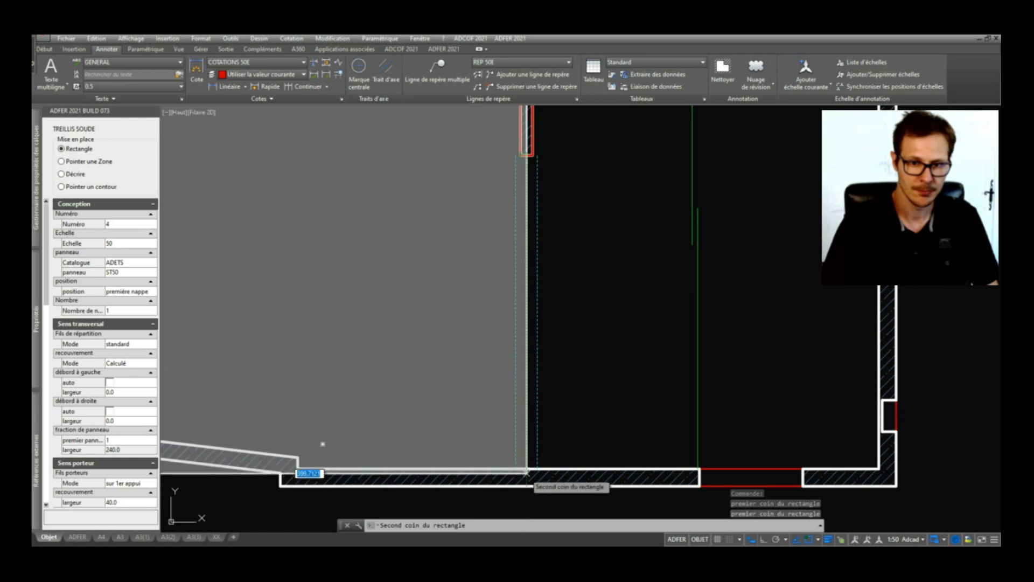
click(521, 469)
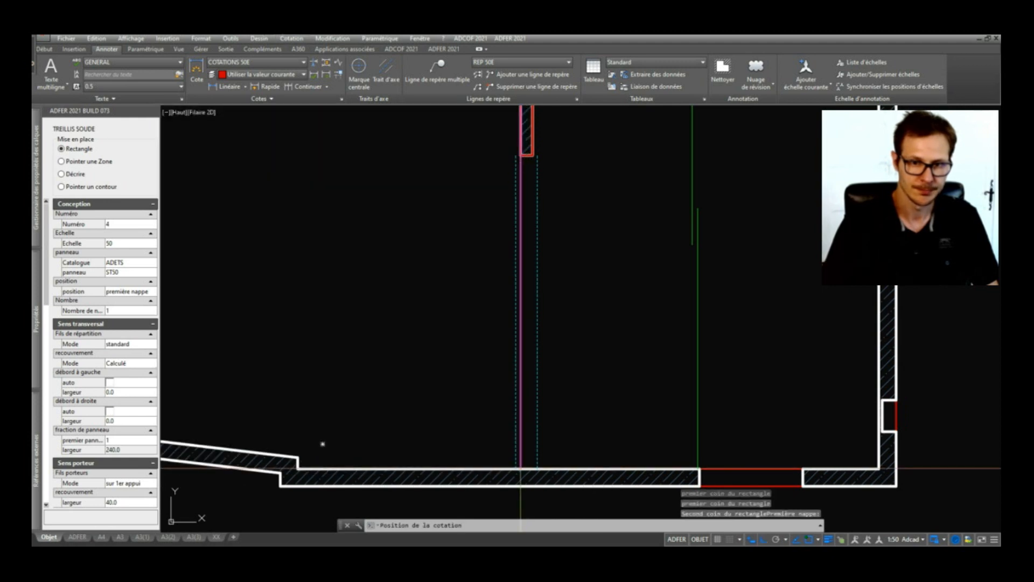
Place the ST50 mesh's dimension mark near mid-height in the left bay and accept the default distribution direction.
scroll(541, 371, down, 5)
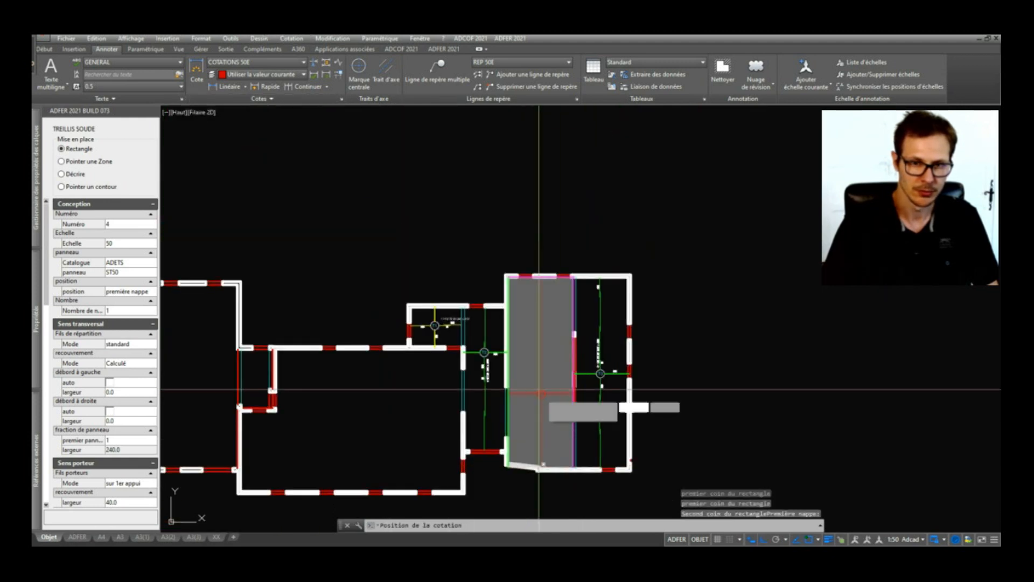
scroll(543, 375, up, 6)
click(540, 402)
key(Return)
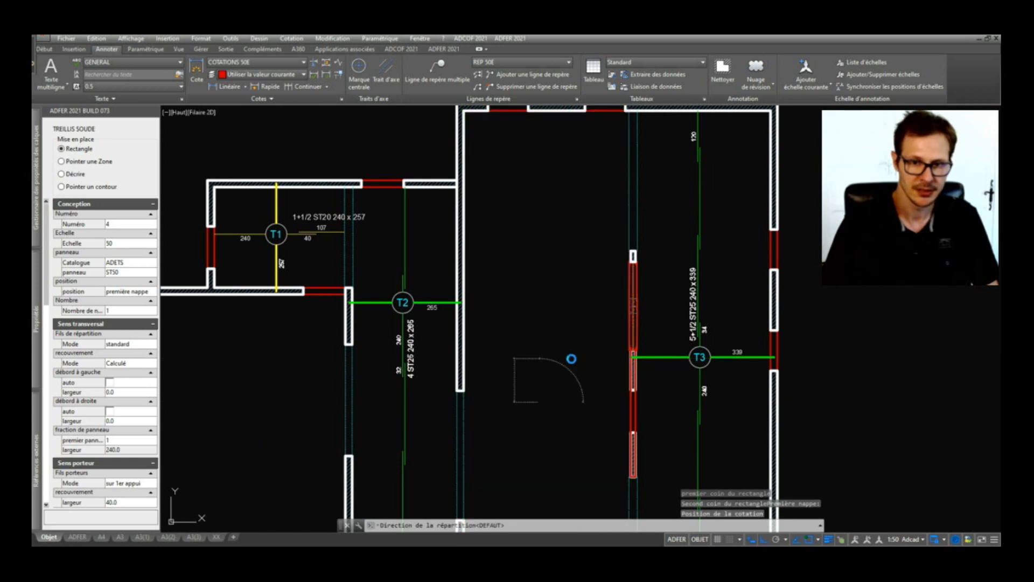
middle_drag(593, 442, 576, 392)
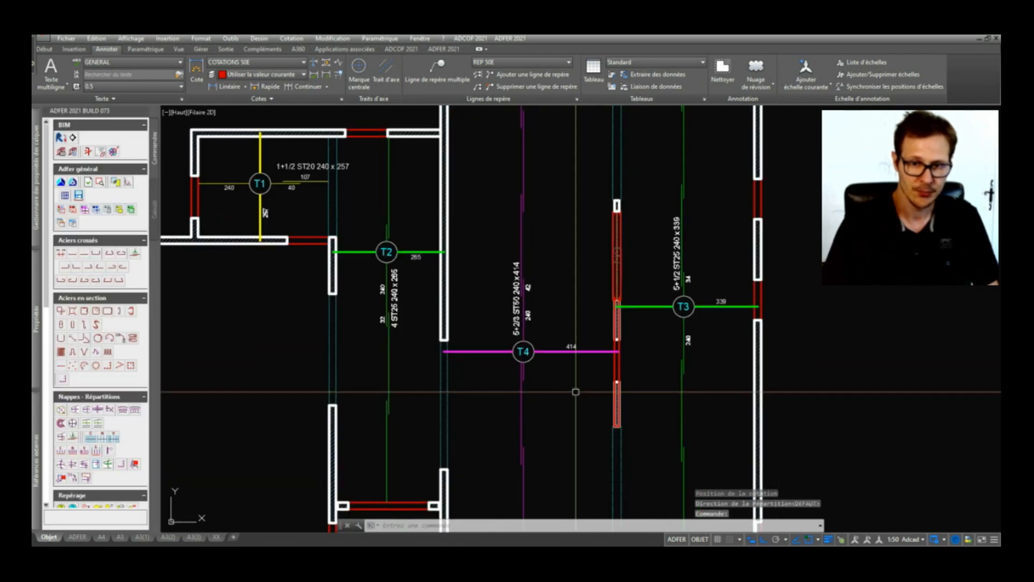
Examine mesh T4's panel layout, parameters, and its panel and overlap labels, leaving the settings unchanged.
scroll(533, 293, up, 2)
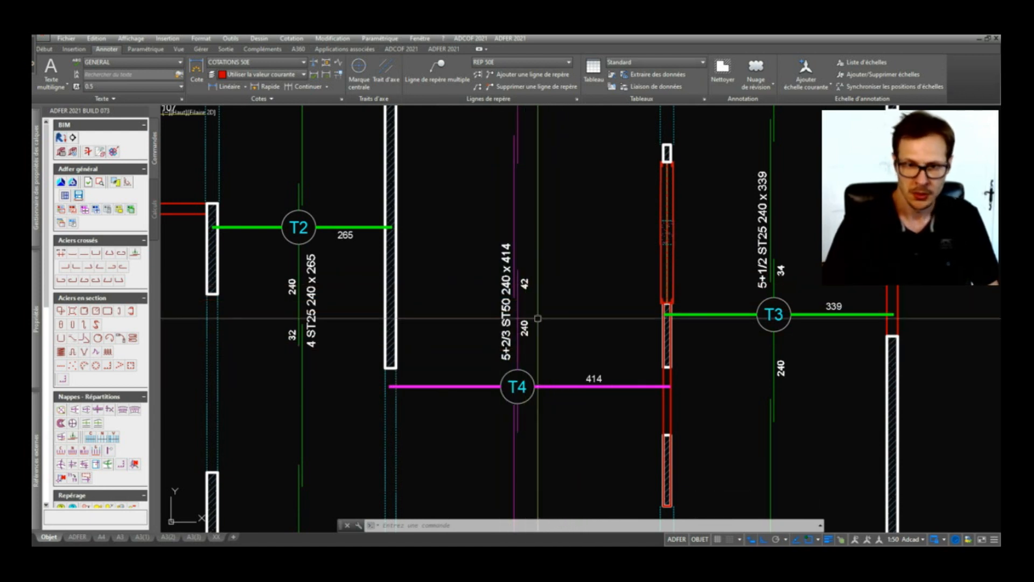
middle_drag(549, 372, 536, 334)
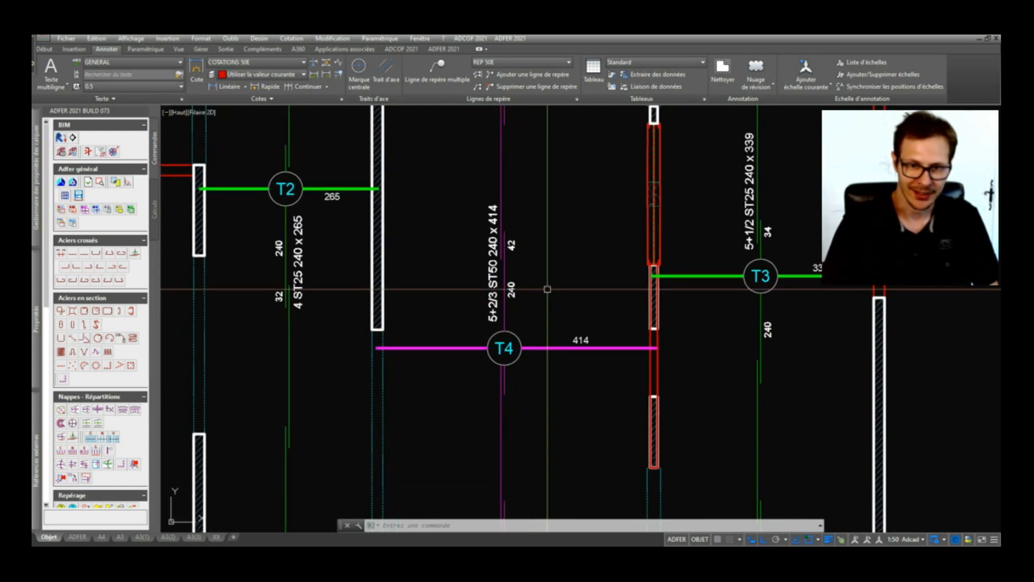
scroll(544, 287, down, 2)
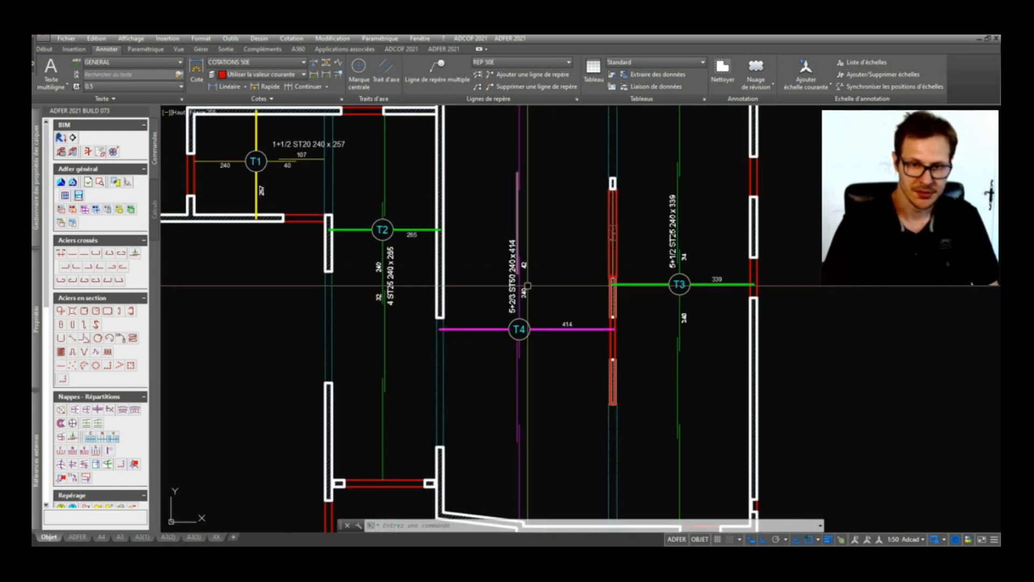
click(519, 331)
scroll(518, 327, up, 4)
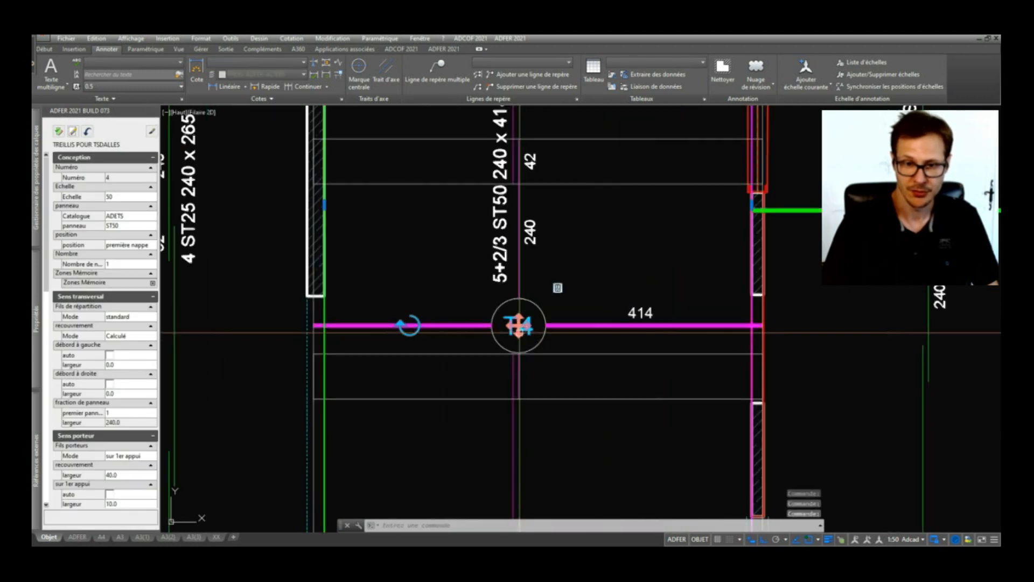
scroll(523, 336, down, 4)
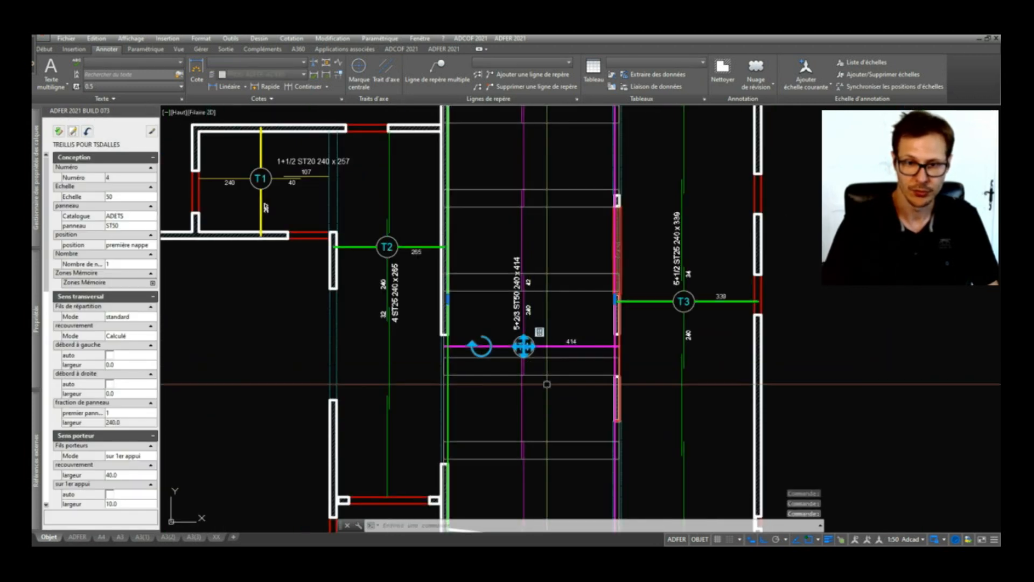
key(Escape)
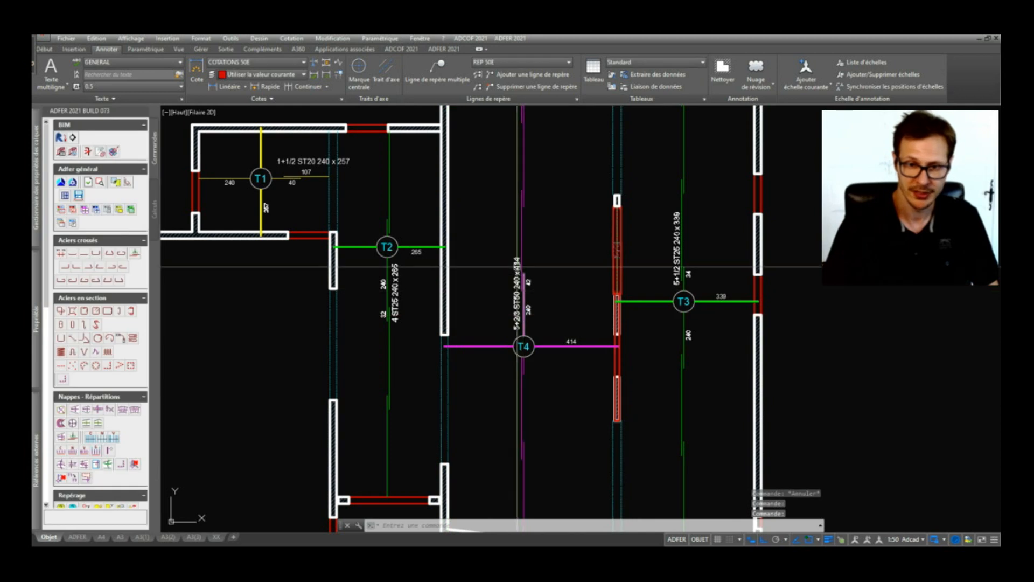
click(525, 245)
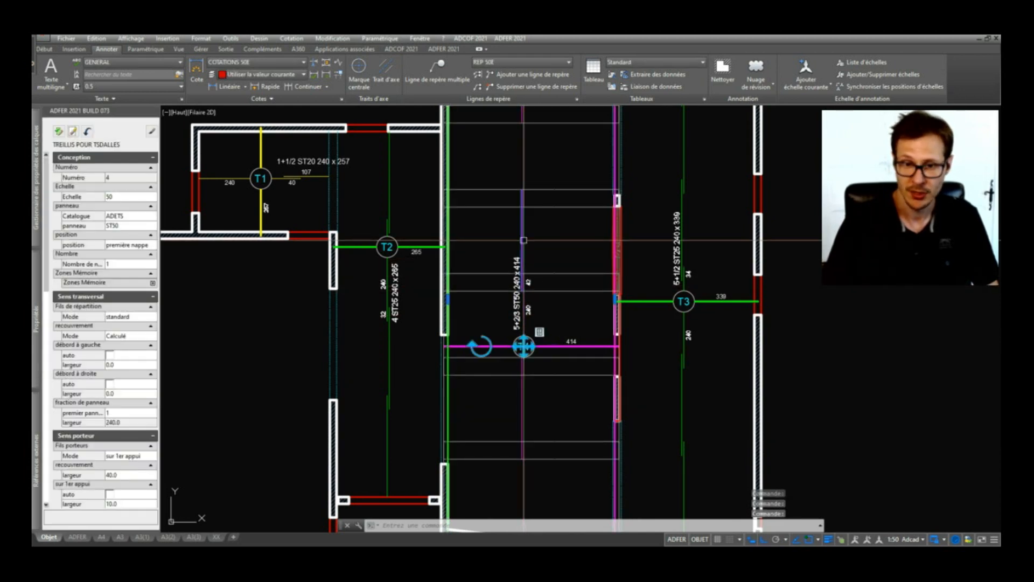
key(Escape)
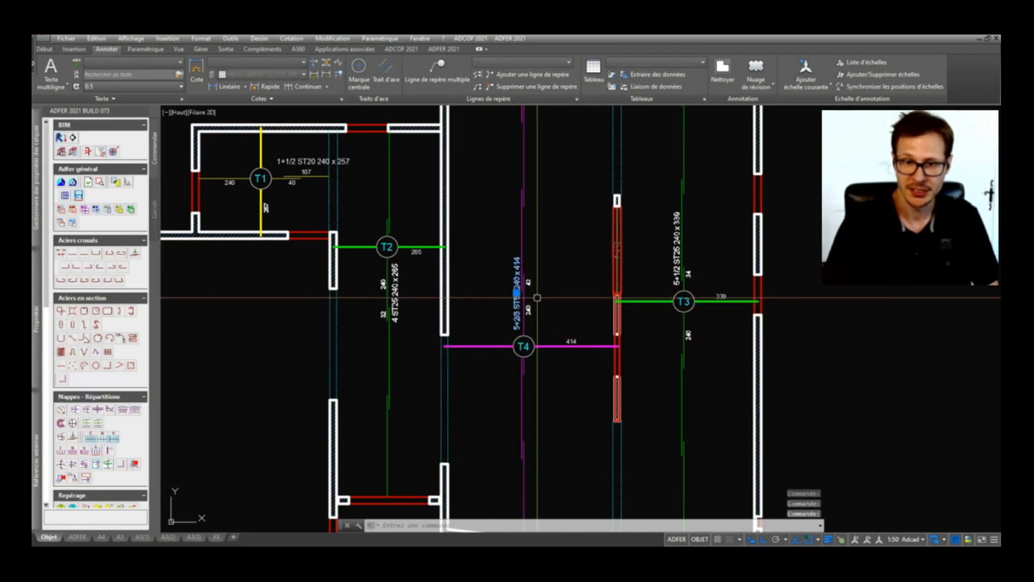
scroll(532, 304, up, 2)
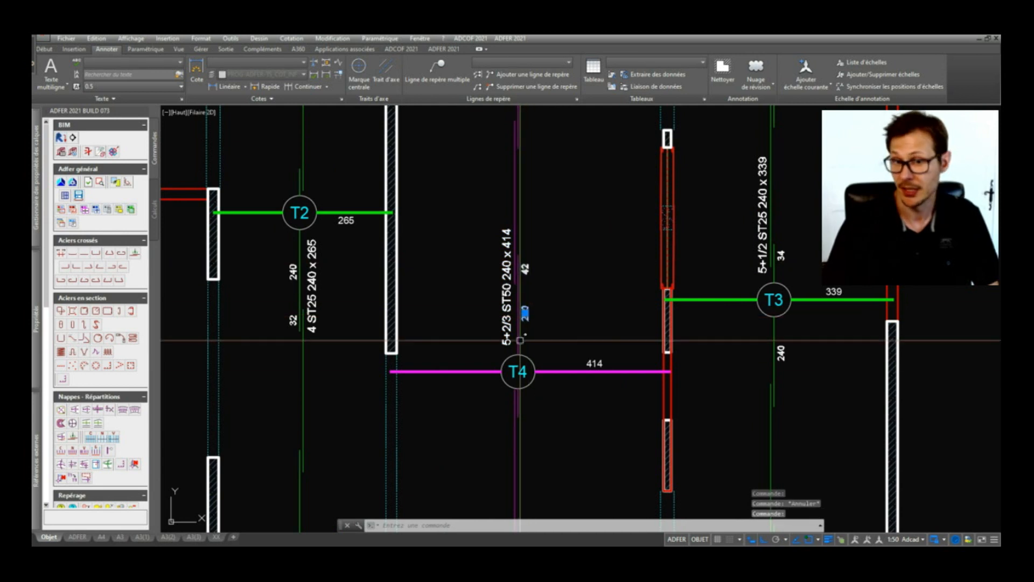
key(Escape)
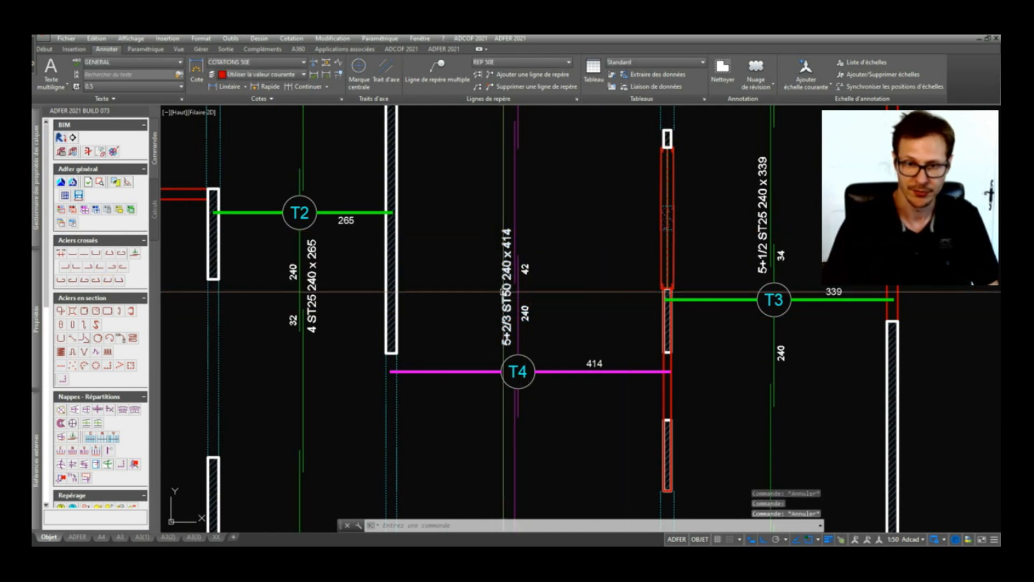
Set mesh T4's transverse overlap mode to Imposé with a width of 35.
click(518, 371)
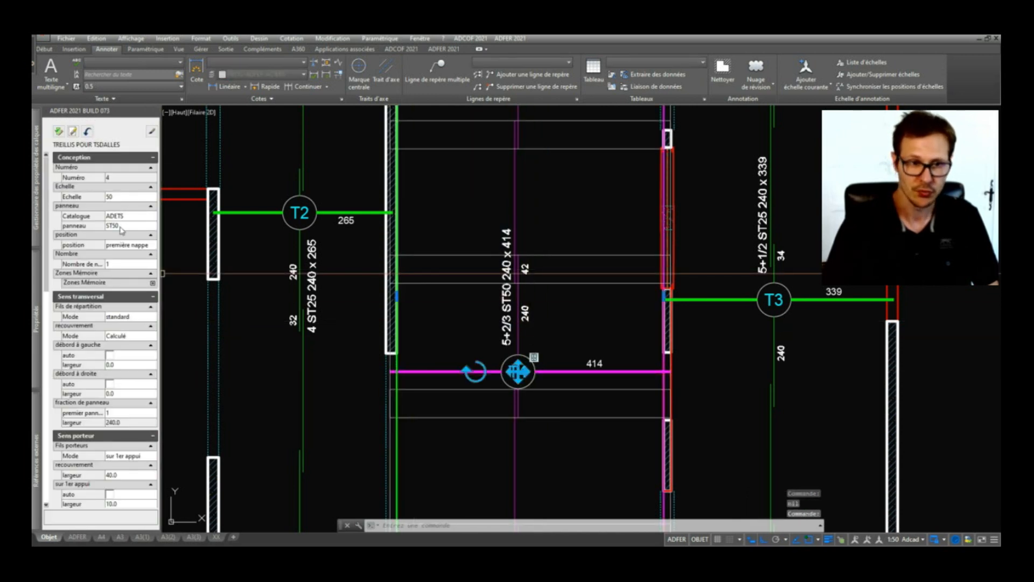
click(123, 335)
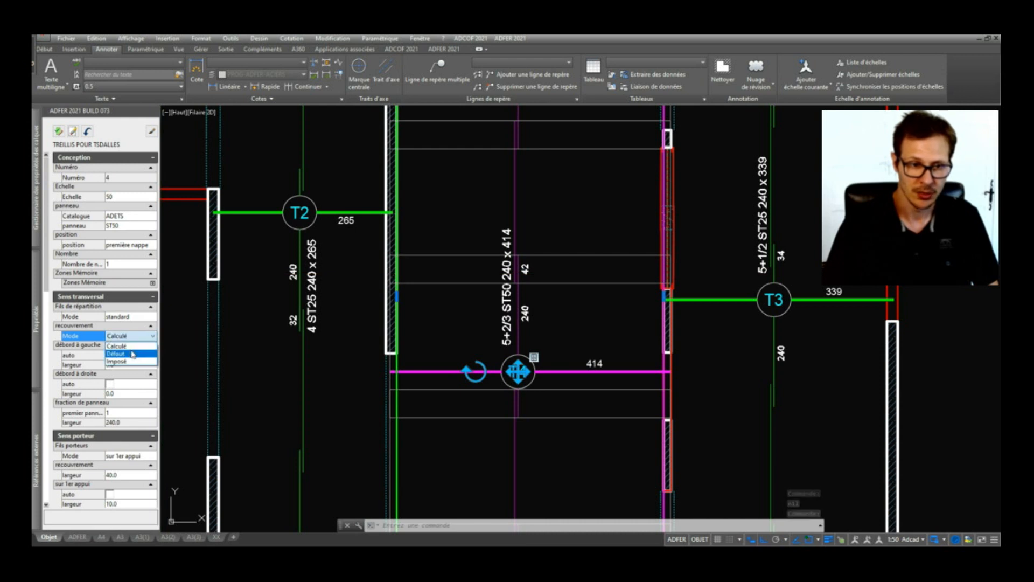
click(128, 362)
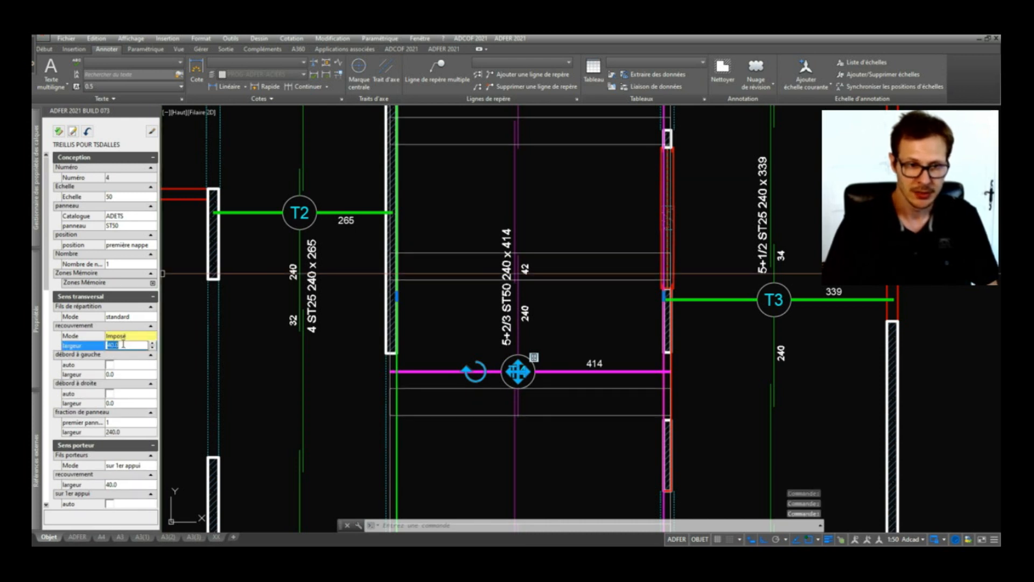
key(Return)
key(Escape)
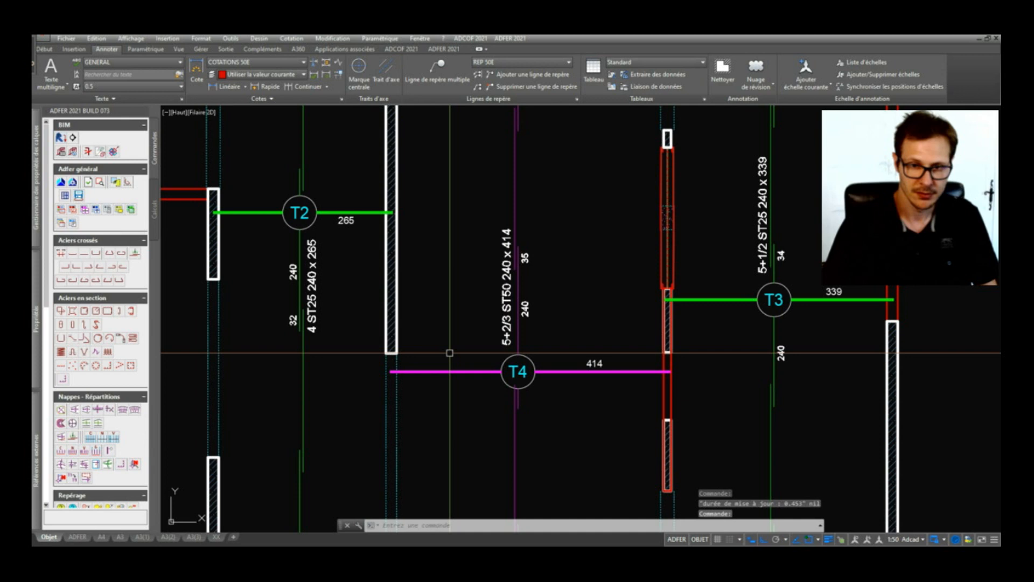
Examine mesh T4's overlap, end-panel and length labels along the left bay, and compare them with neighbouring mesh T3.
scroll(601, 270, down, 2)
scroll(581, 249, up, 4)
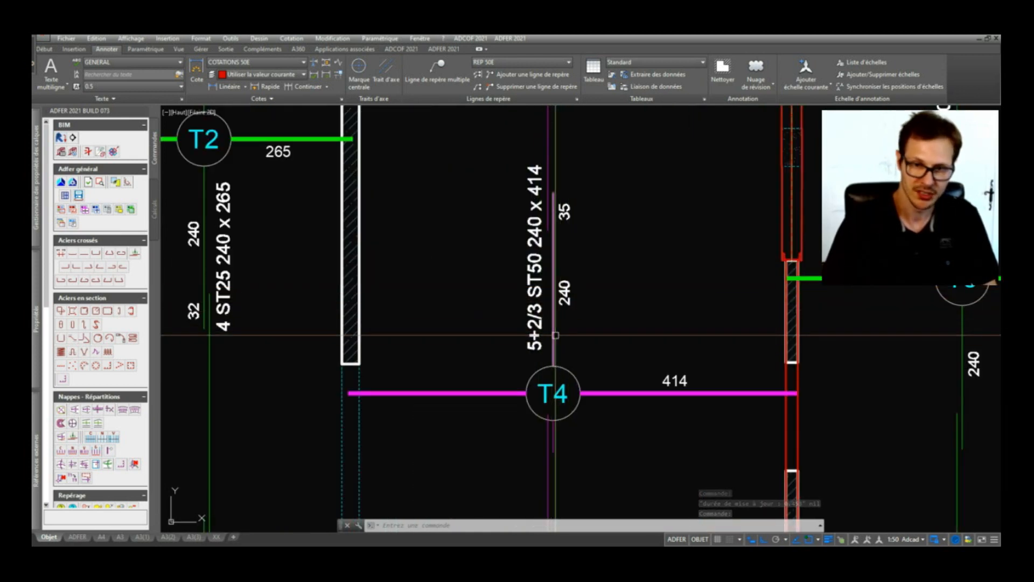
scroll(536, 340, down, 3)
scroll(560, 162, up, 3)
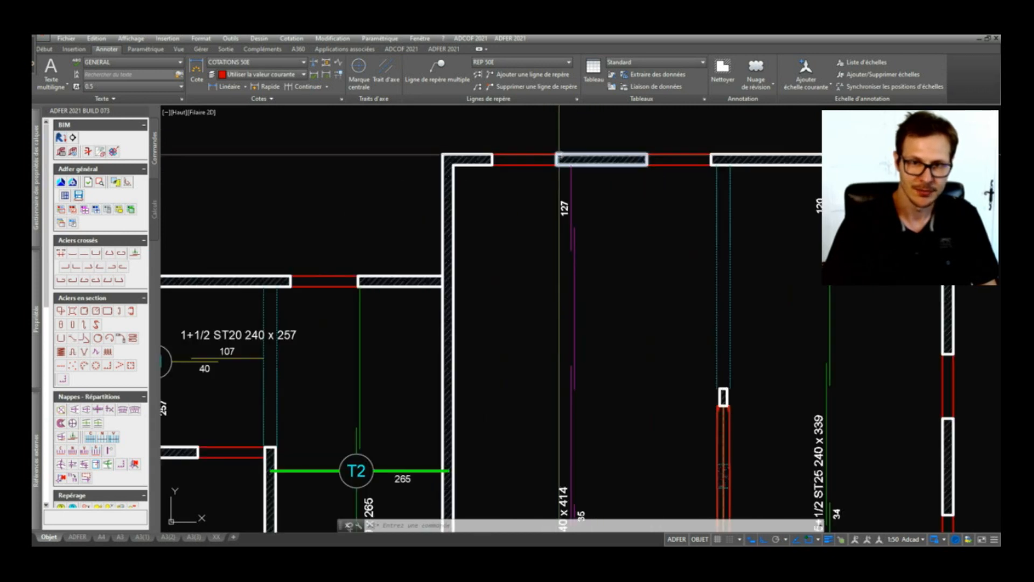
scroll(562, 160, down, 4)
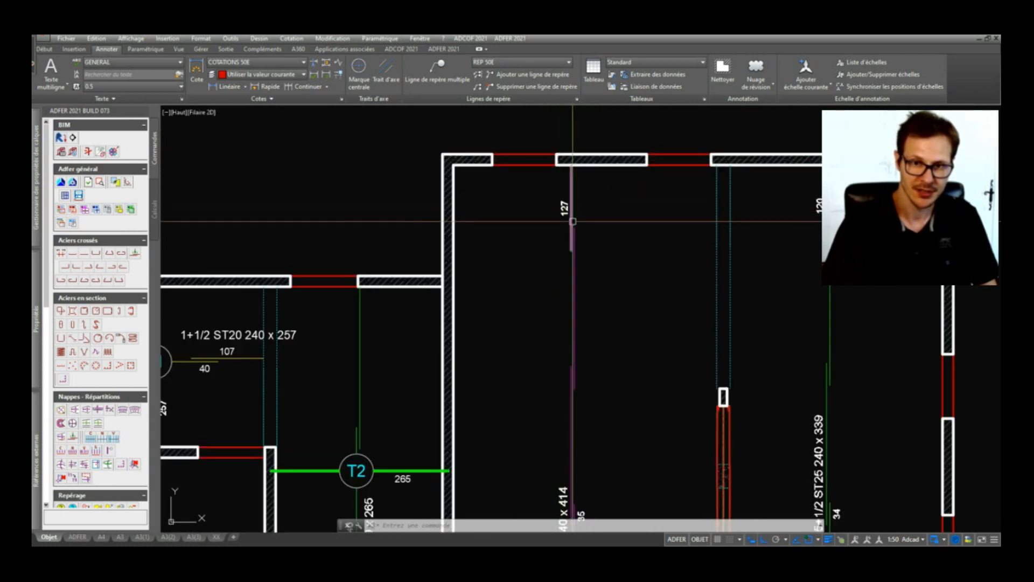
scroll(579, 216, up, 3)
scroll(560, 196, down, 2)
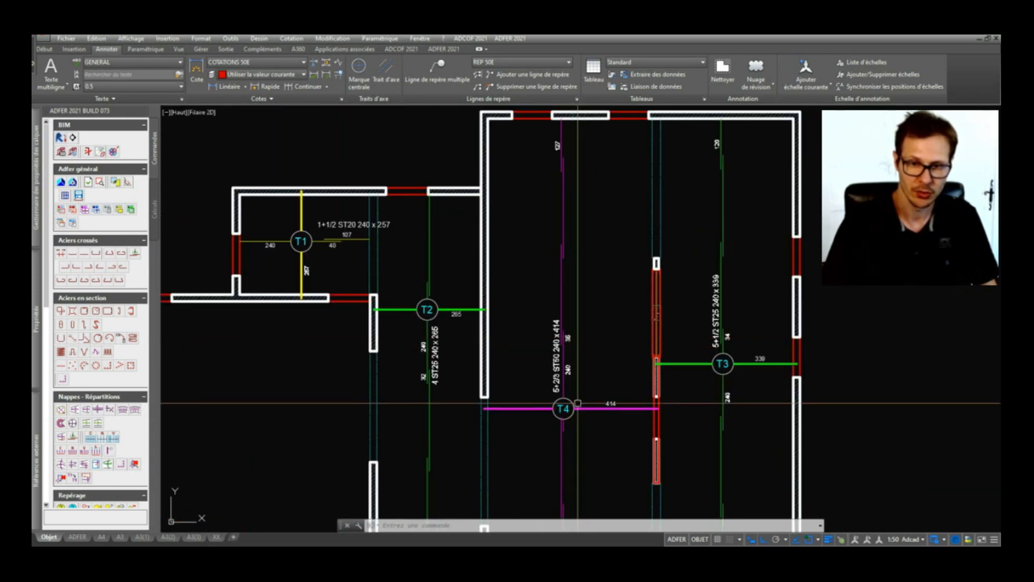
scroll(583, 346, up, 2)
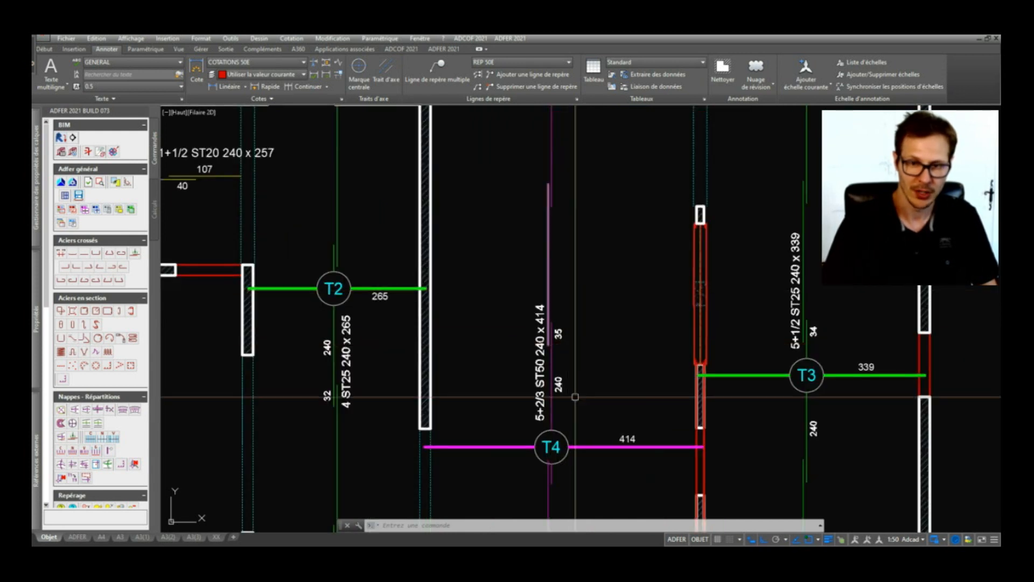
scroll(608, 349, down, 4)
scroll(657, 416, up, 4)
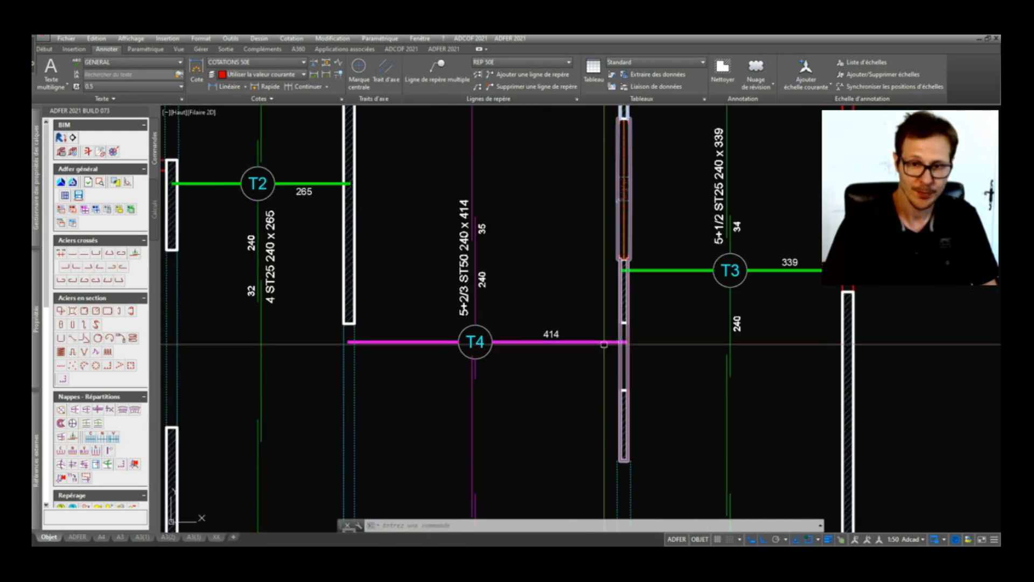
scroll(636, 258, up, 2)
middle_drag(585, 280, 552, 296)
mouse_move(856, 317)
middle_down()
mouse_move(685, 356)
mouse_move(667, 416)
mouse_move(652, 374)
middle_up()
scroll(690, 355, down, 2)
scroll(711, 354, down, 2)
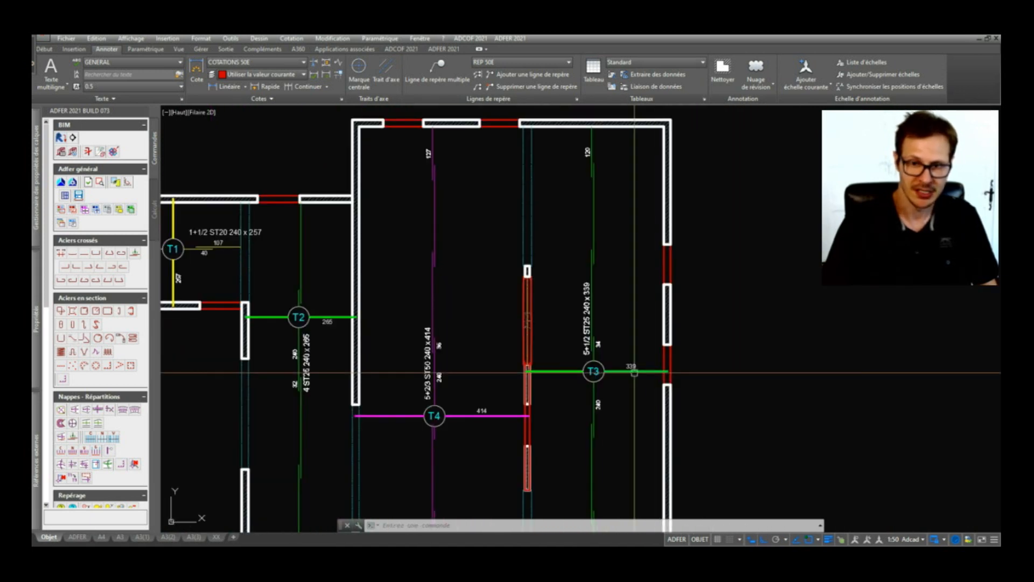
Set mesh T3's width on the first support (sur 1er appui) to 0 and update the mesh.
click(593, 372)
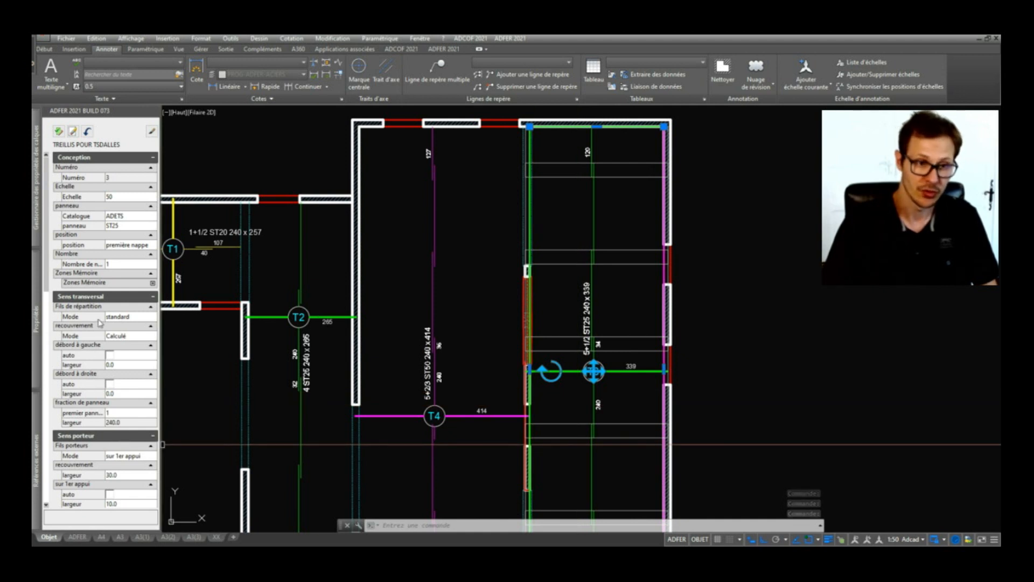
scroll(102, 344, down, 1)
scroll(122, 452, down, 1)
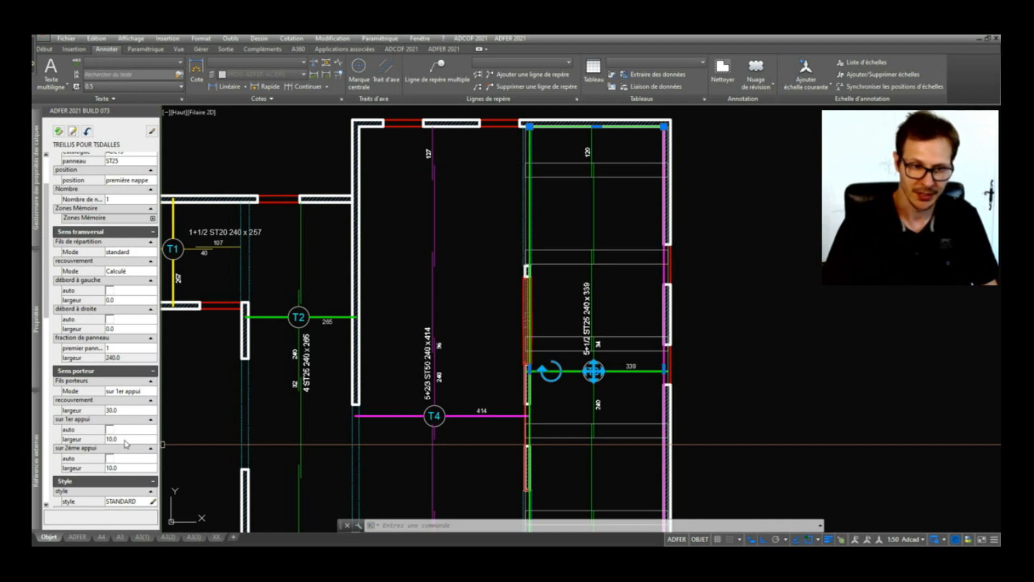
scroll(126, 443, down, 2)
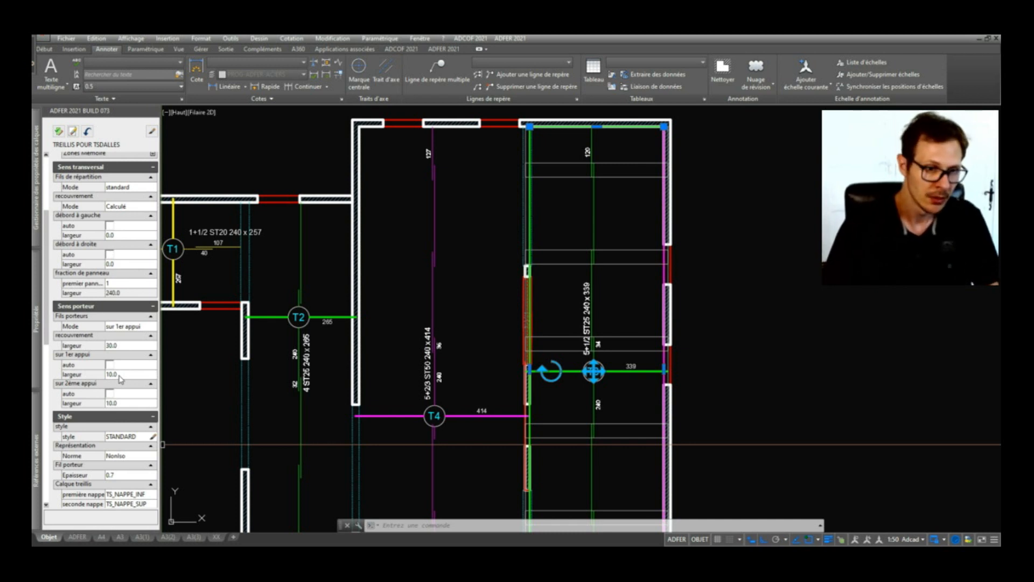
click(123, 374)
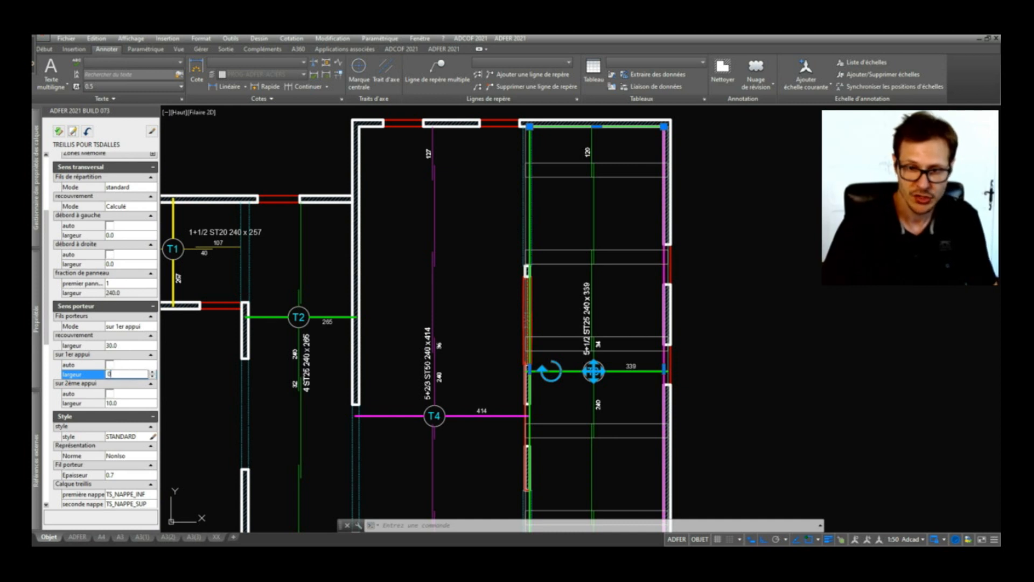
key(Return)
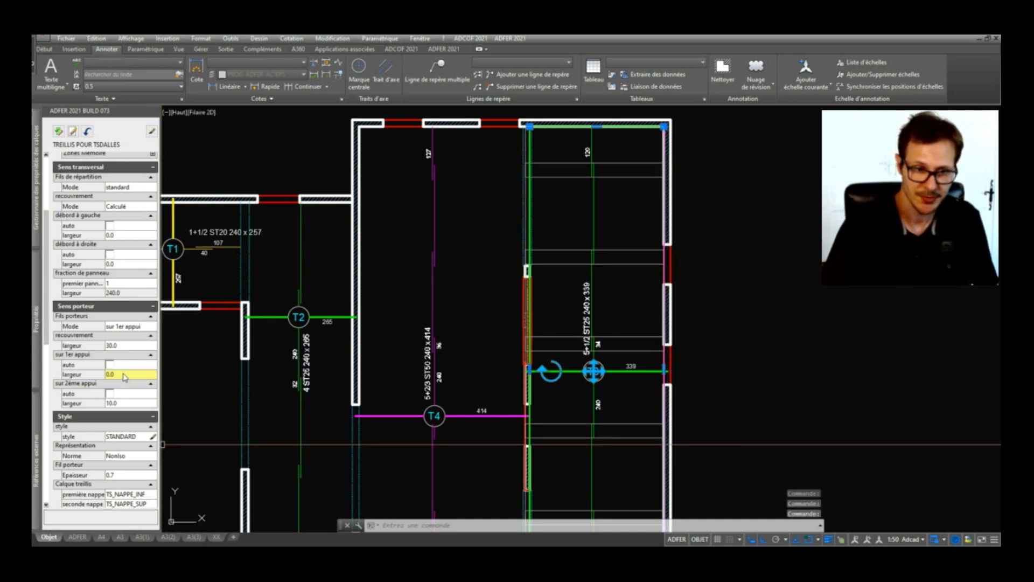
click(59, 132)
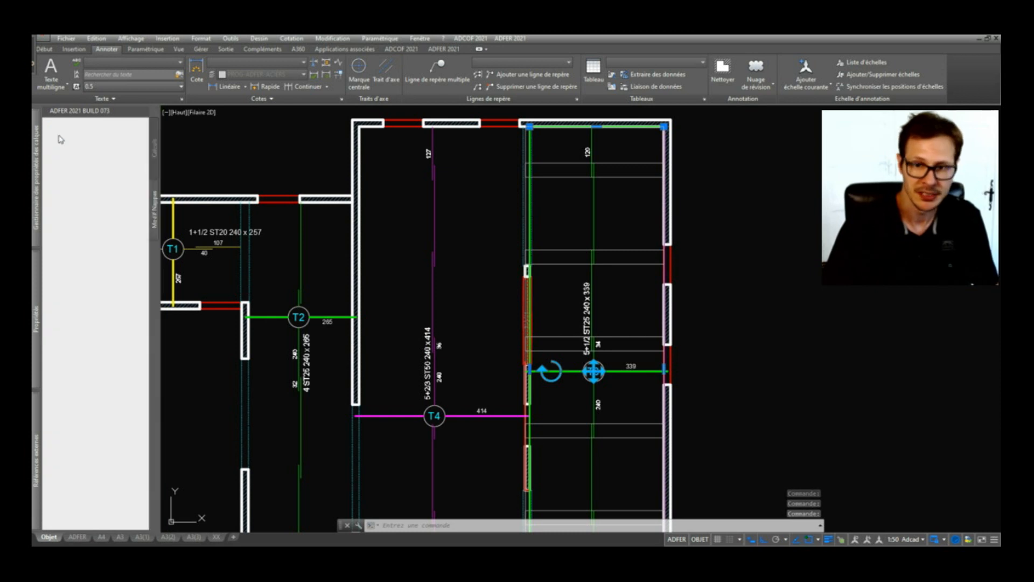
Examine mesh T3's end at the outer wall, its length label and its first and second support width settings.
scroll(648, 348, up, 5)
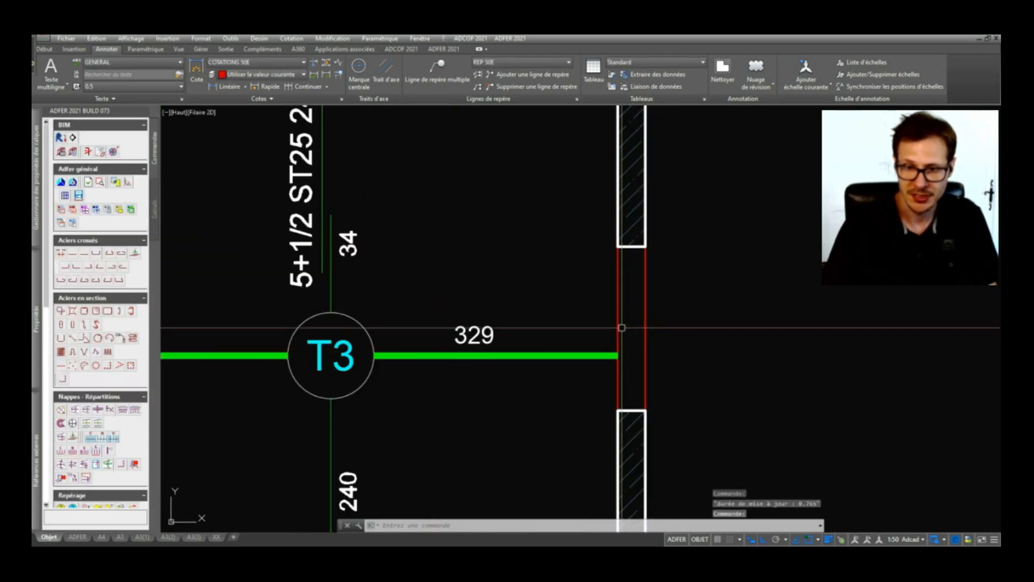
scroll(621, 351, down, 5)
scroll(616, 352, down, 5)
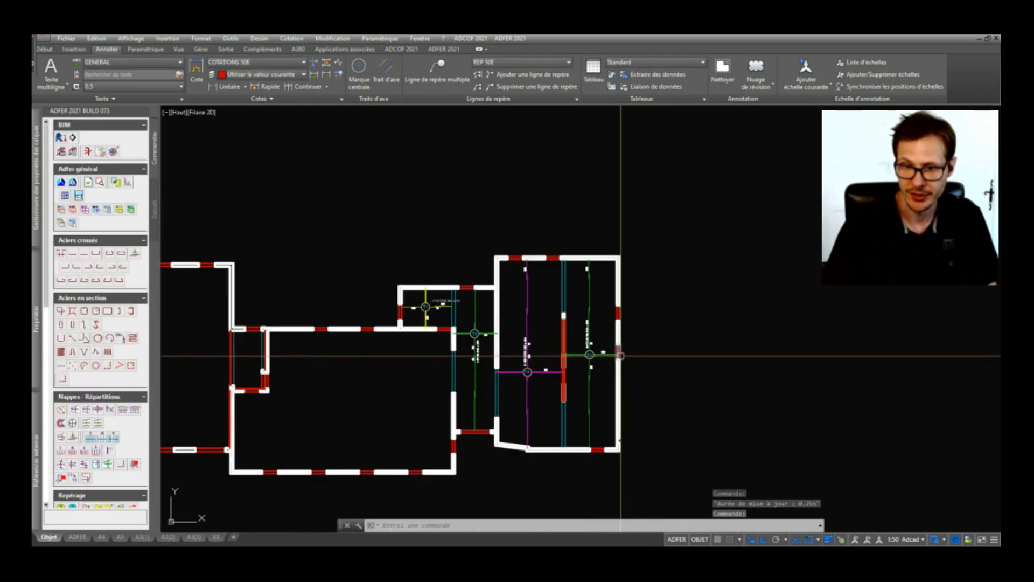
scroll(622, 353, up, 7)
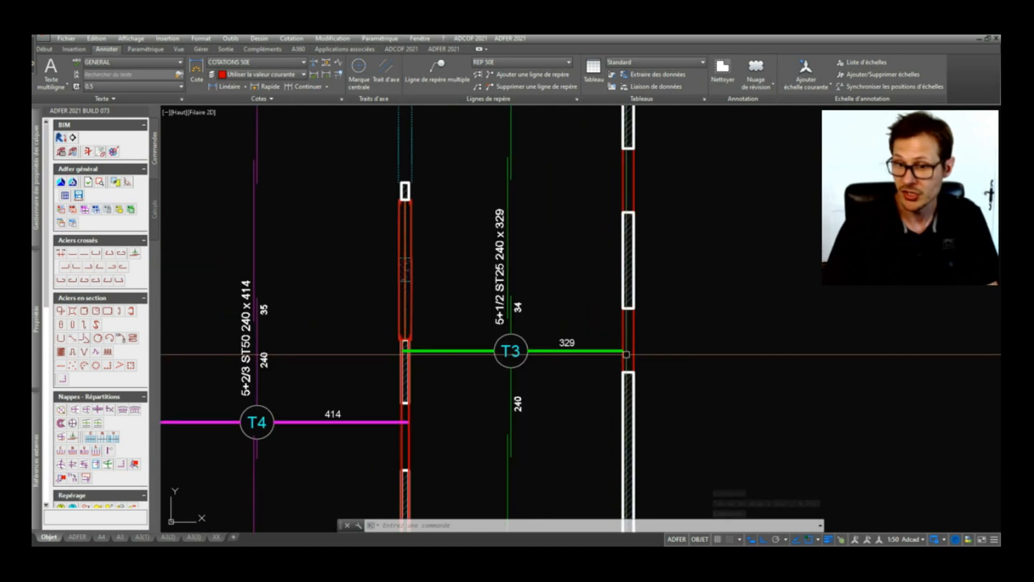
mouse_move(614, 353)
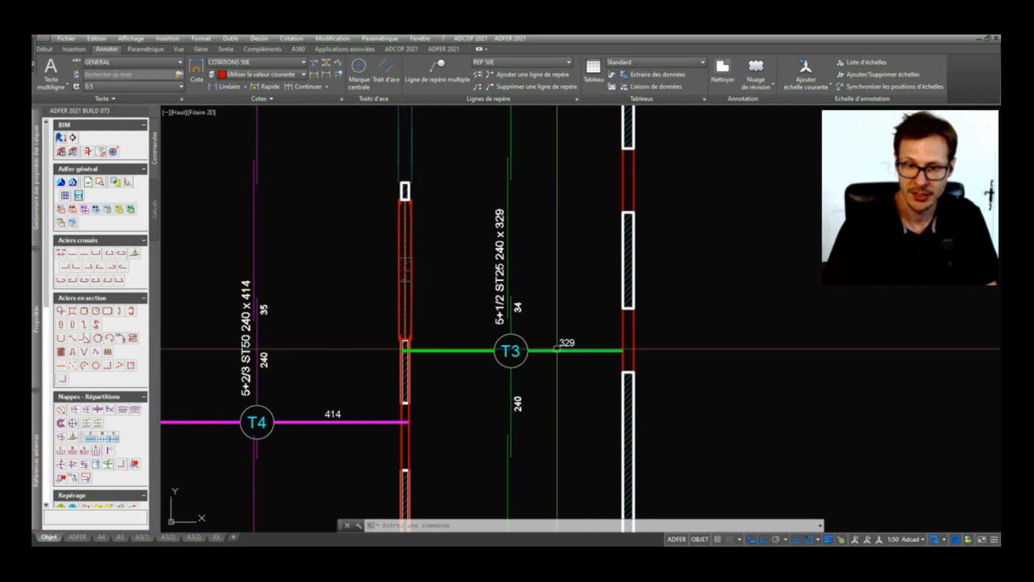
scroll(531, 342, down, 2)
scroll(532, 346, up, 2)
click(515, 344)
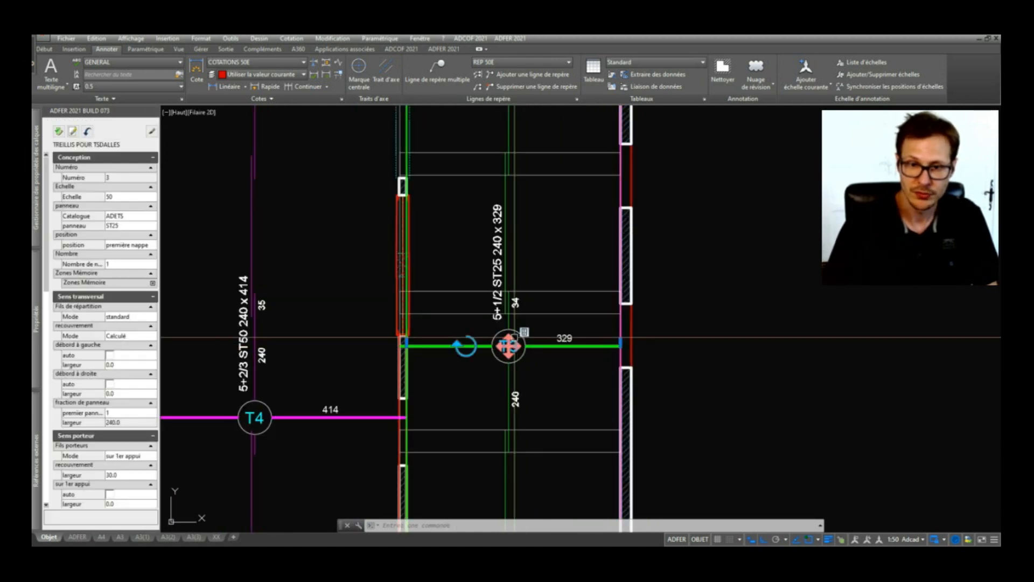
scroll(121, 396, down, 1)
scroll(123, 396, down, 1)
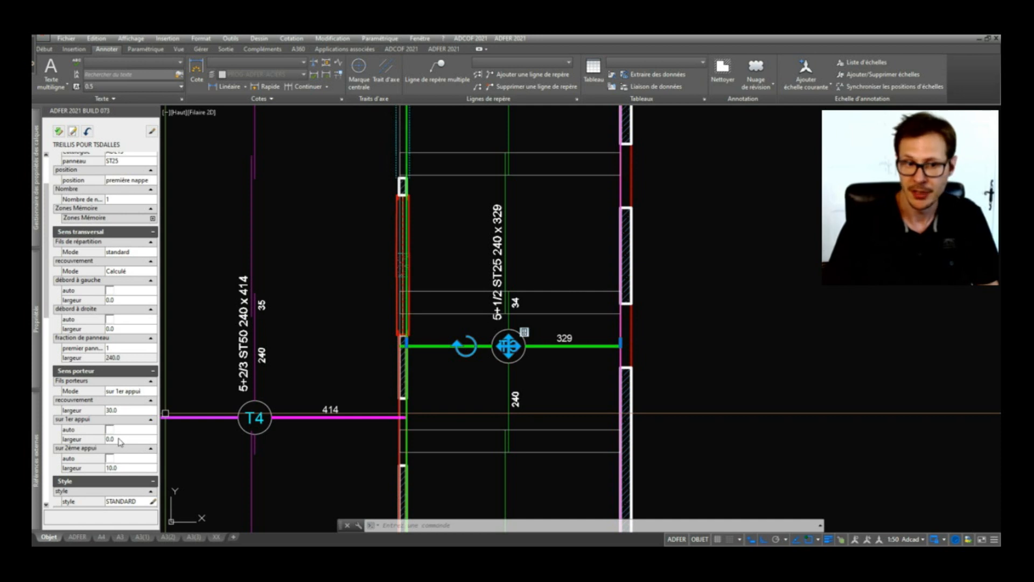
scroll(121, 469, down, 1)
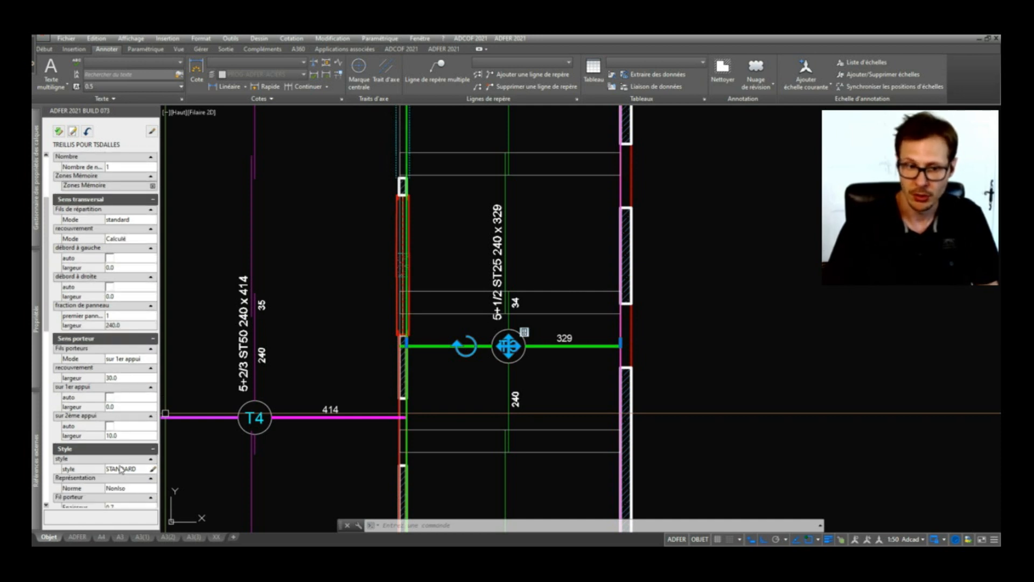
click(123, 435)
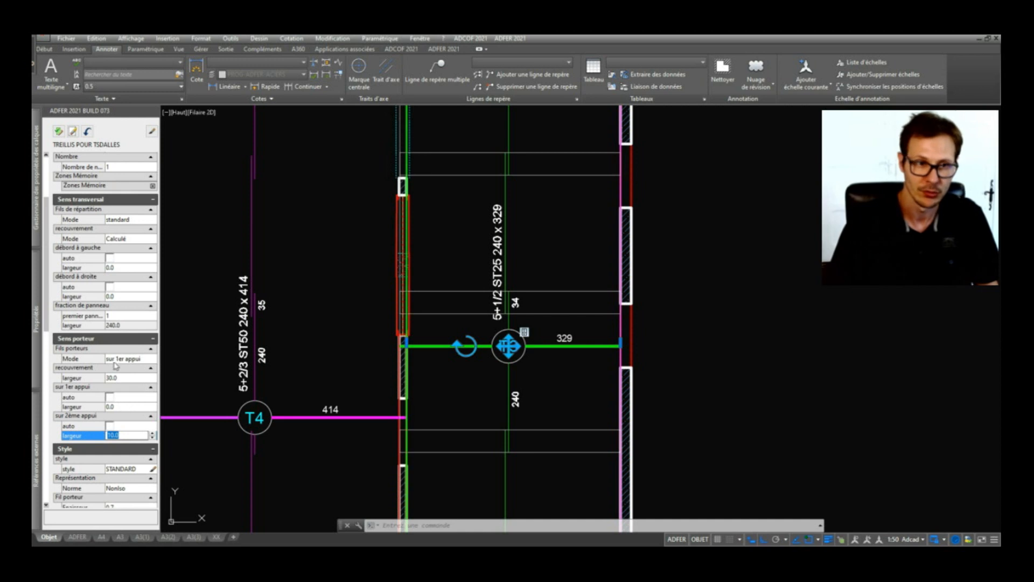
key(Return)
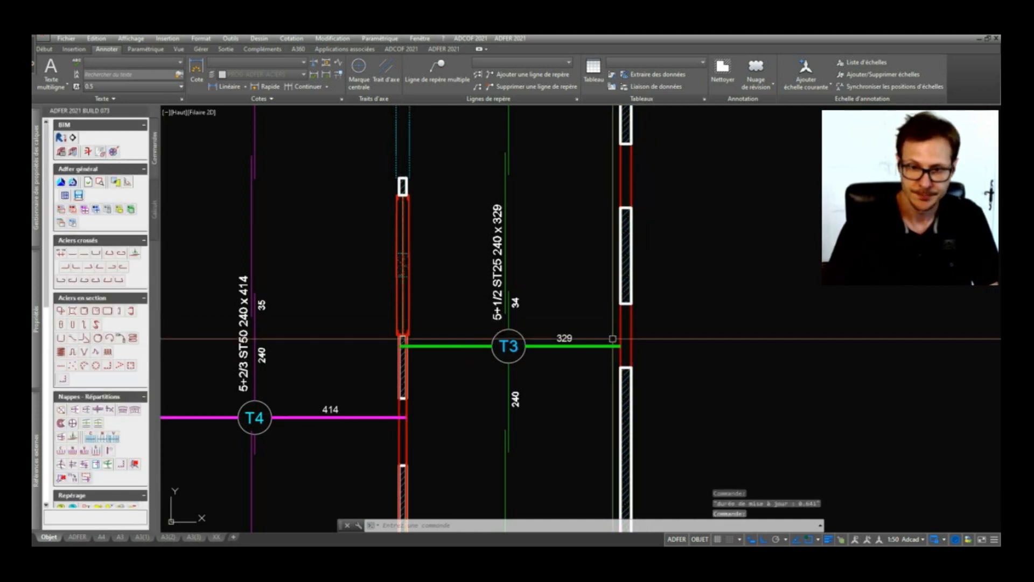
click(629, 363)
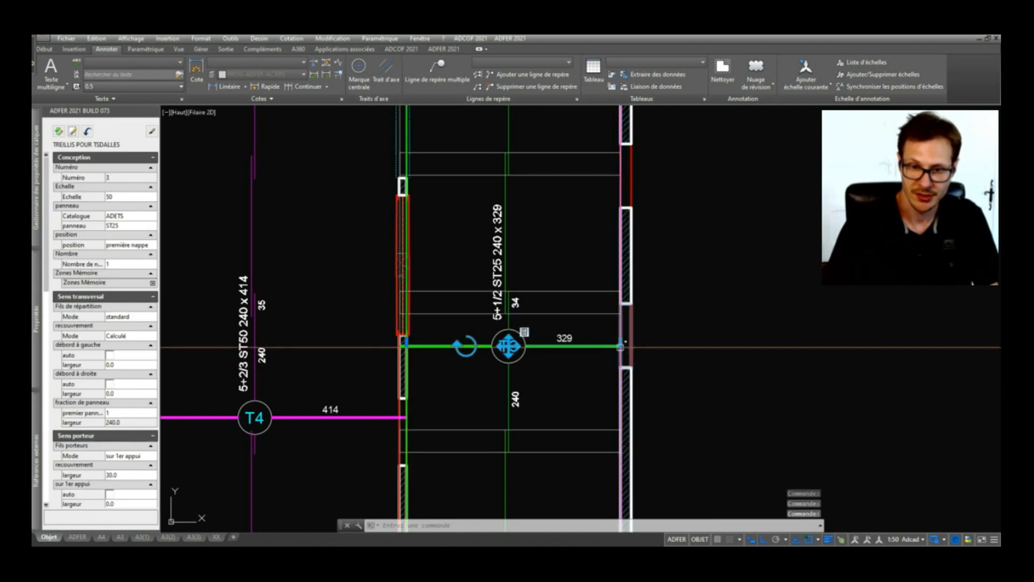
click(508, 346)
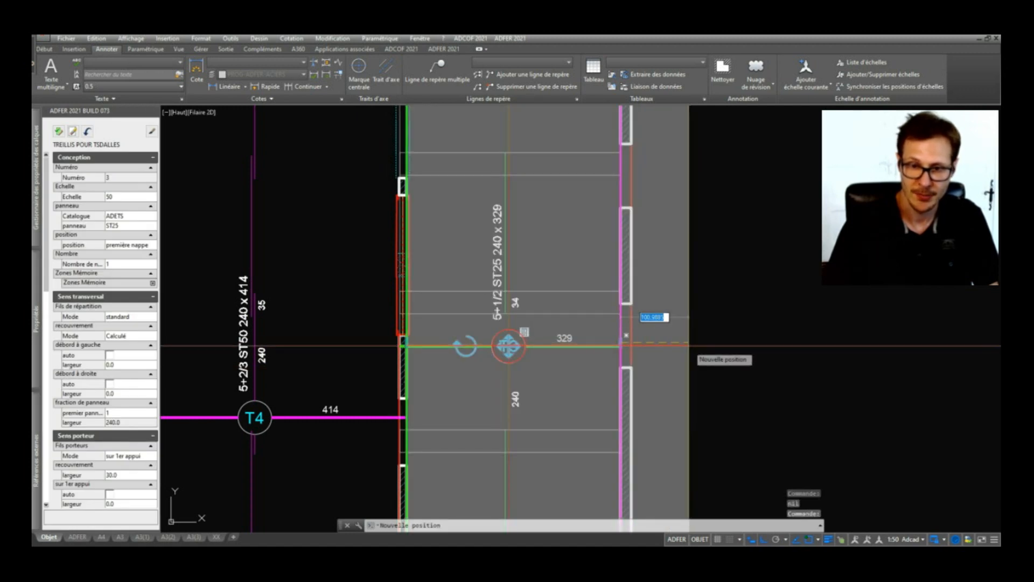
key(Escape)
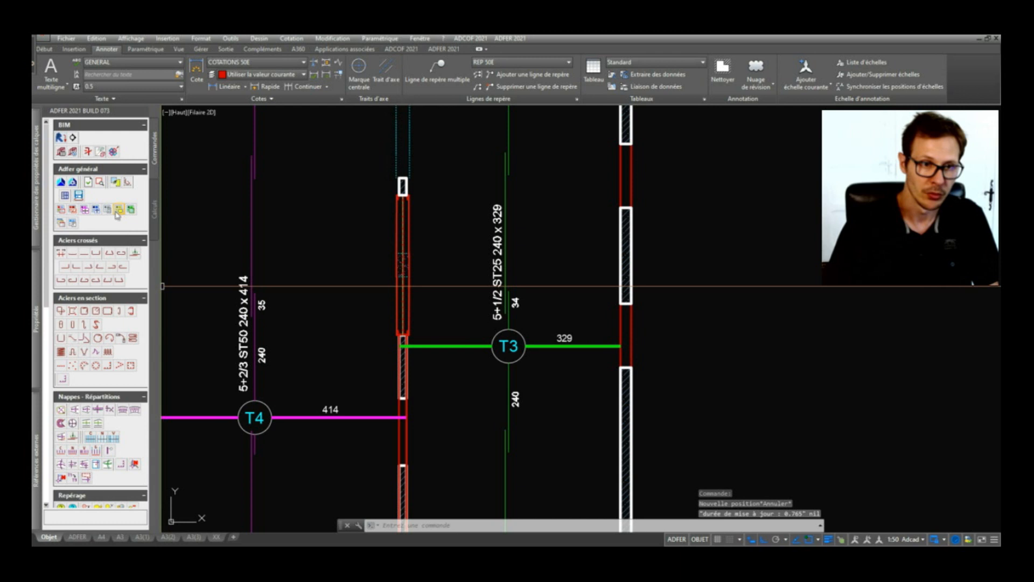
Review the general mesh defaults for panel fractions, overlaps and supports, and the steel and welded mesh catalogue tables.
click(118, 211)
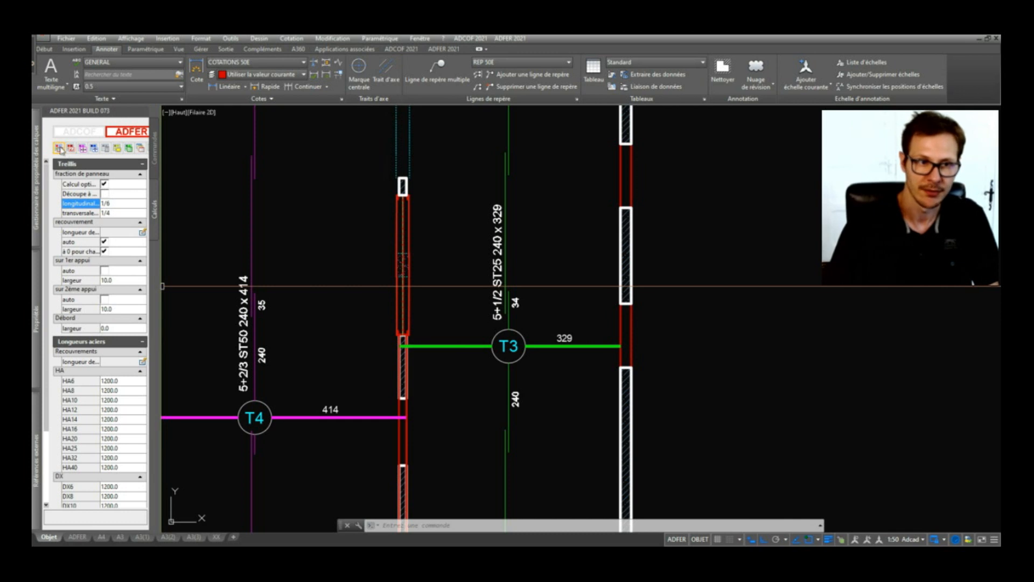
click(144, 146)
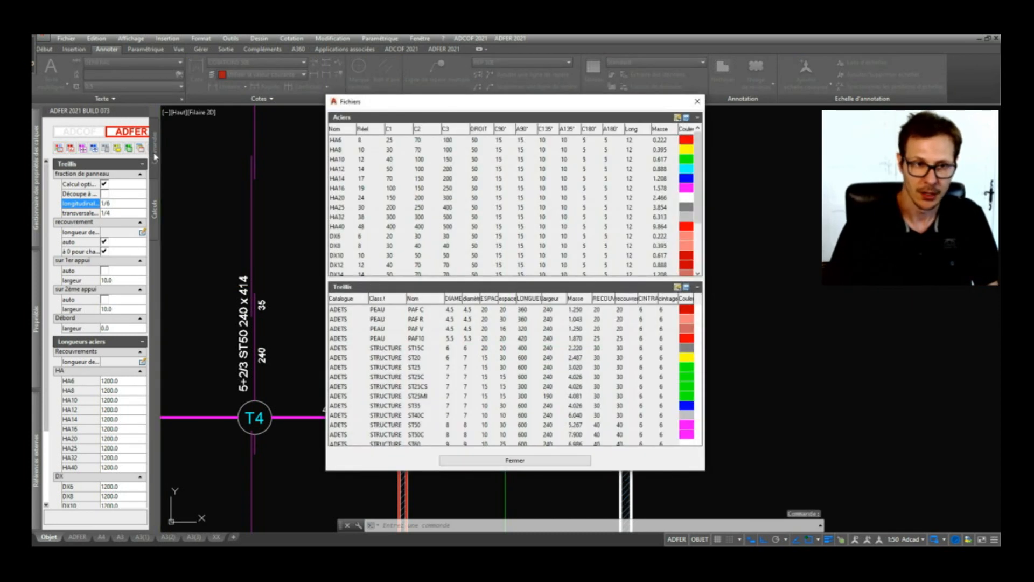
key(Escape)
click(154, 156)
click(547, 348)
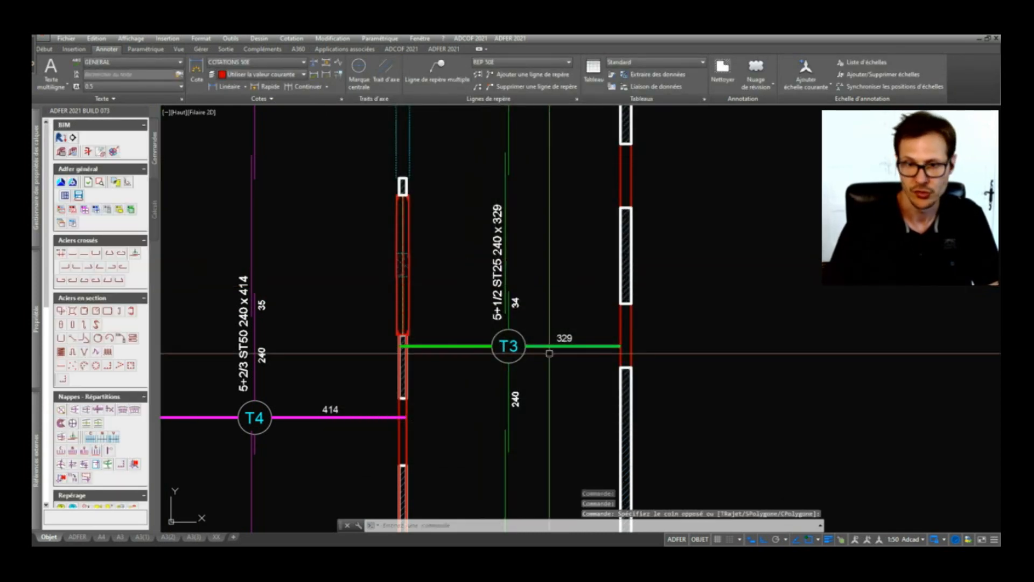
scroll(808, 313, down, 4)
key(Escape)
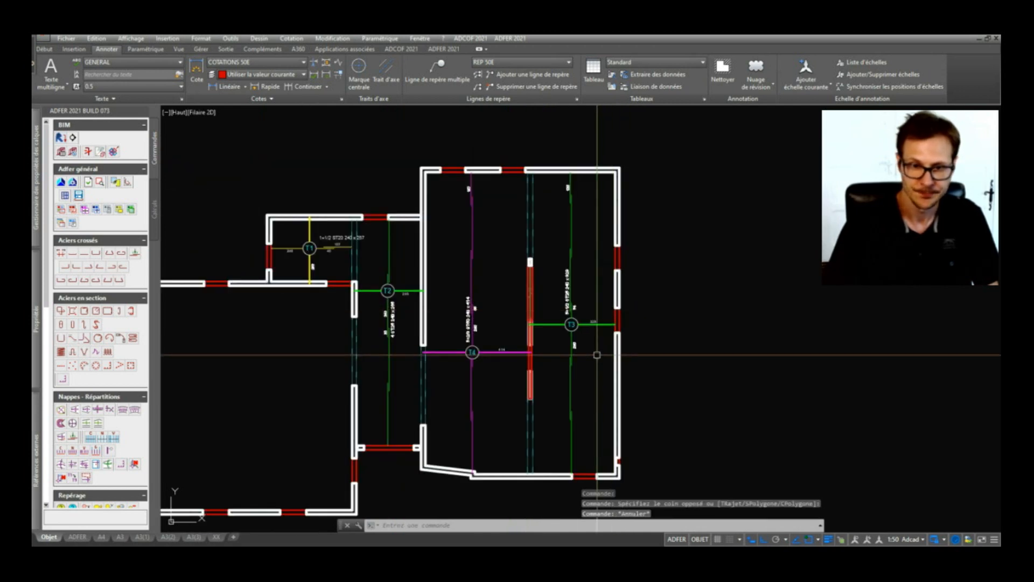
Look over meshes T1 to T4 and the adjoining large rooms across the slab plan.
scroll(614, 248, up, 2)
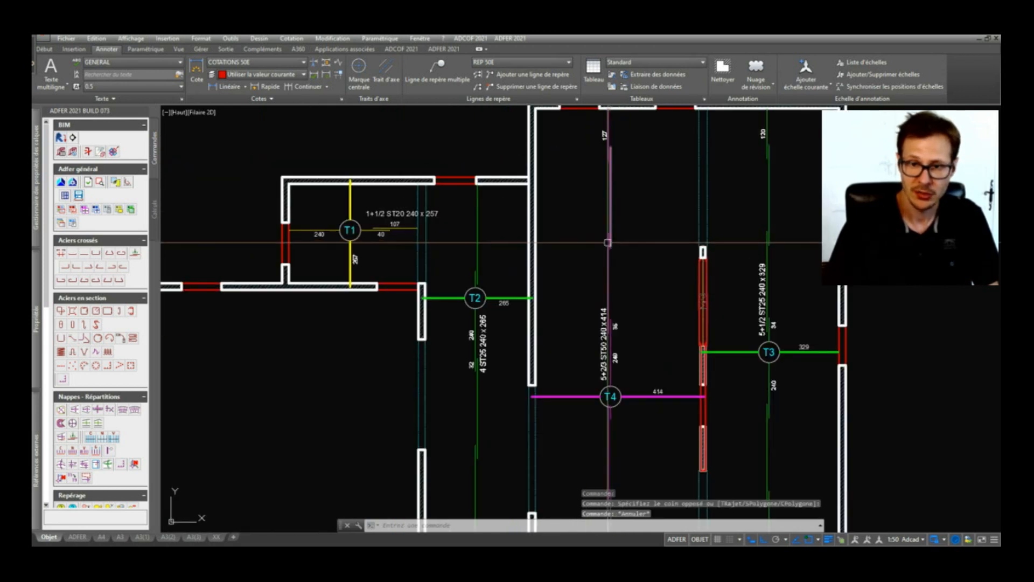
middle_drag(689, 373, 609, 341)
scroll(545, 388, up, 4)
scroll(501, 364, down, 2)
scroll(498, 366, down, 2)
middle_drag(711, 358, 651, 392)
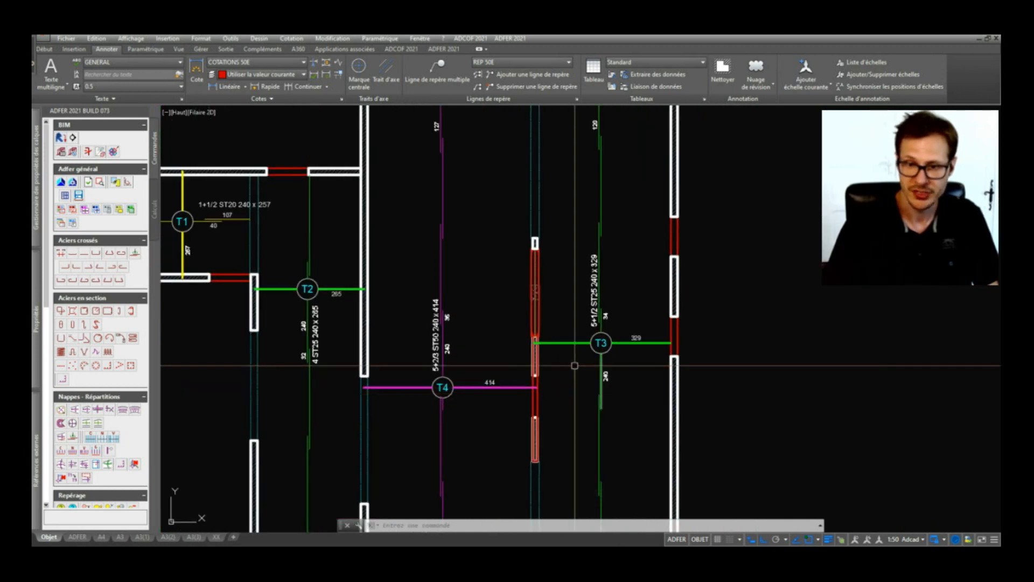
scroll(555, 356, down, 2)
middle_drag(685, 355, 617, 319)
middle_drag(416, 238, 503, 299)
middle_drag(387, 378, 570, 272)
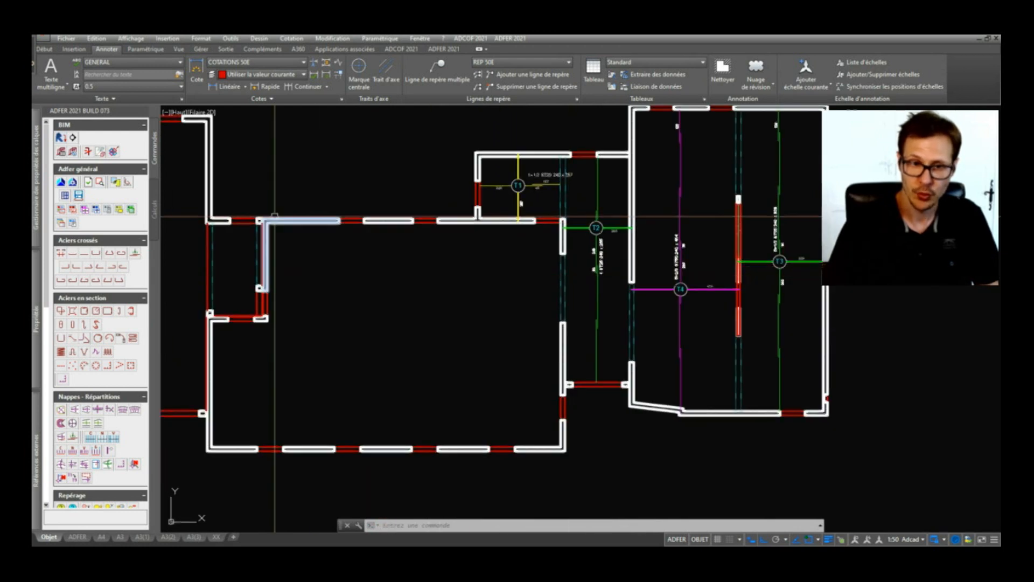
scroll(271, 217, up, 4)
scroll(316, 260, down, 2)
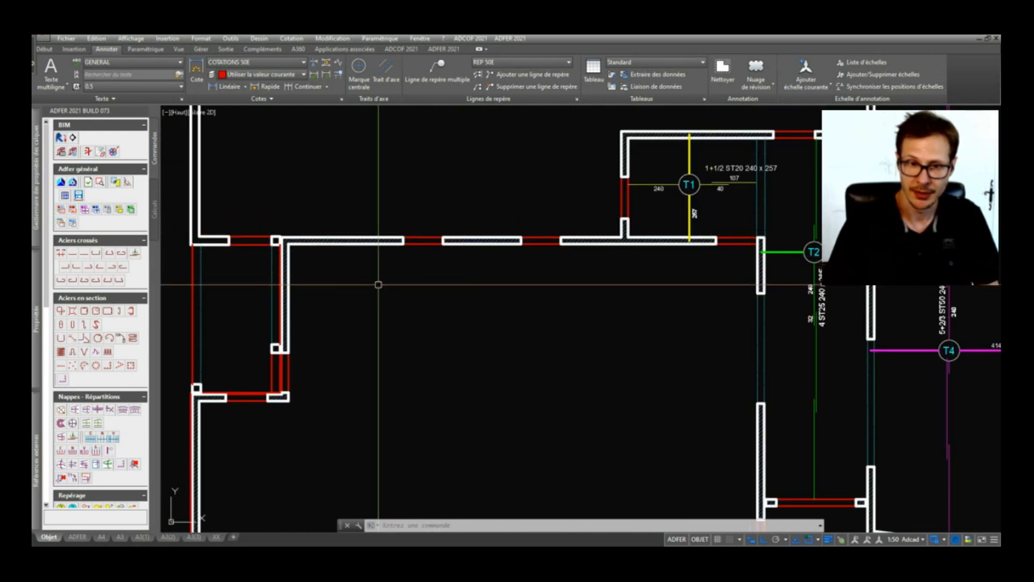
scroll(518, 167, down, 2)
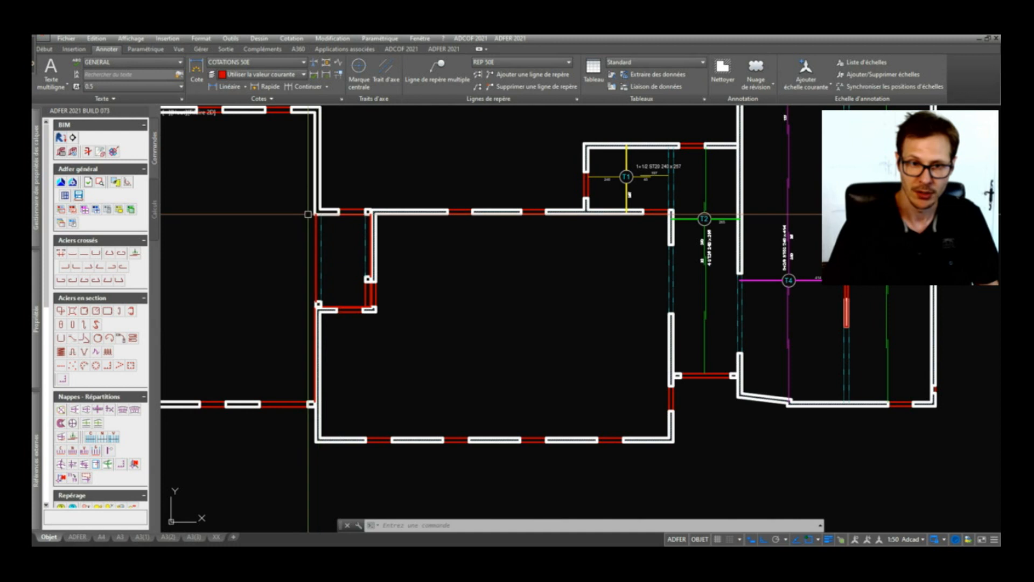
Start a rectangle-placed welded mesh for the far-left room, with its position set to seconde nappe and panel PAF10 from the PEAU class.
middle_drag(310, 215, 636, 276)
scroll(516, 157, up, 4)
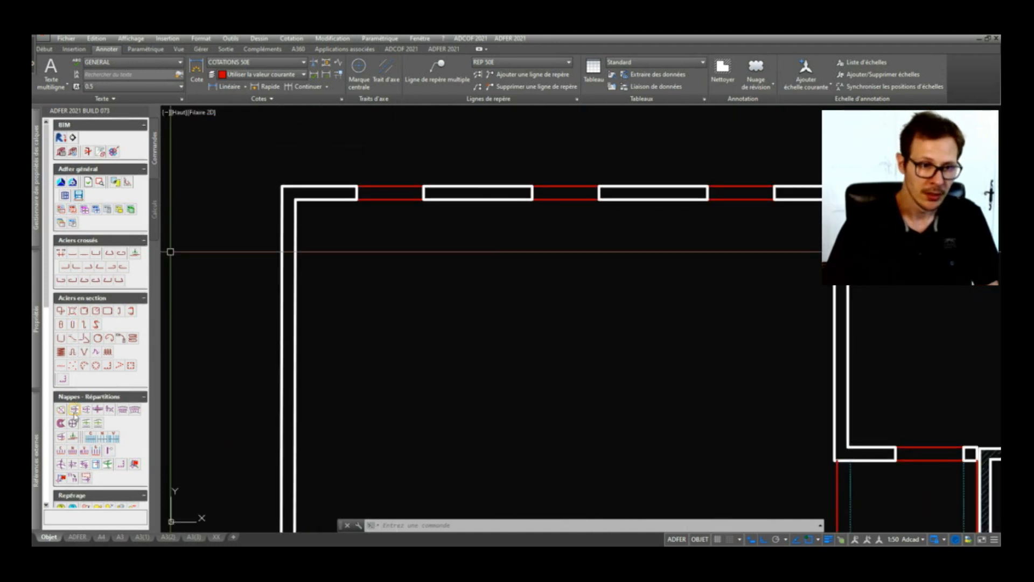
scroll(75, 417, down, 3)
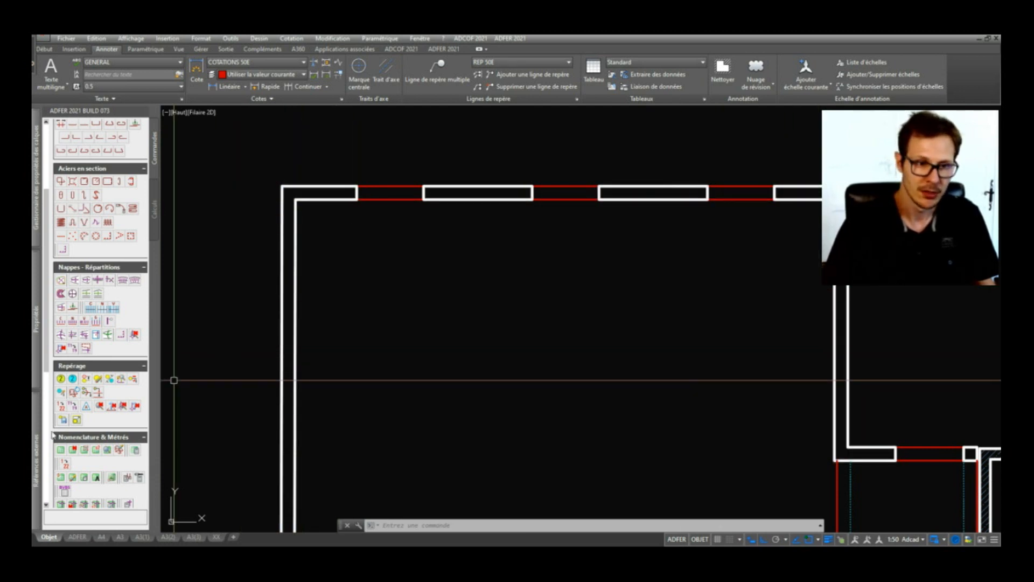
click(61, 335)
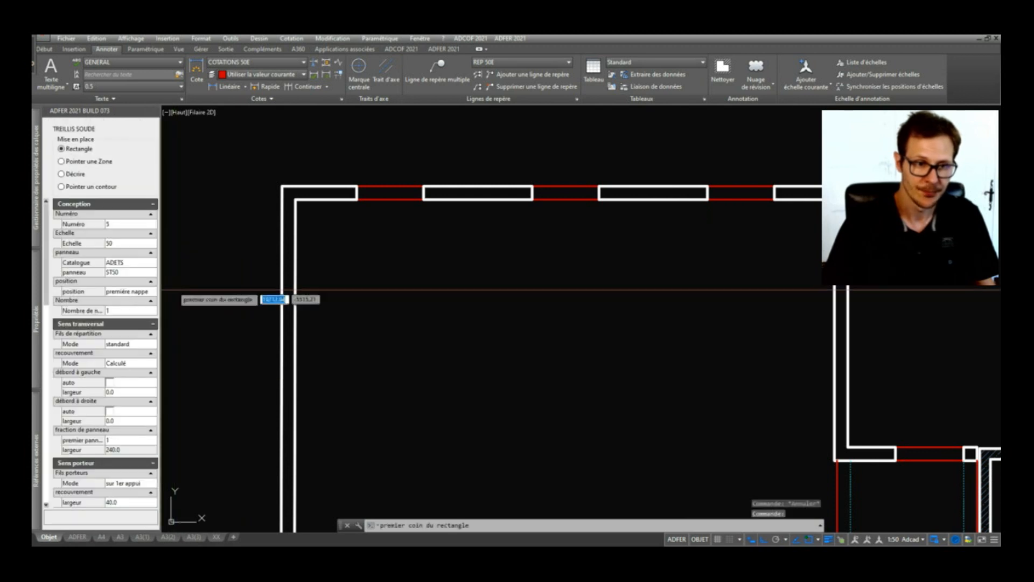
click(133, 293)
click(133, 292)
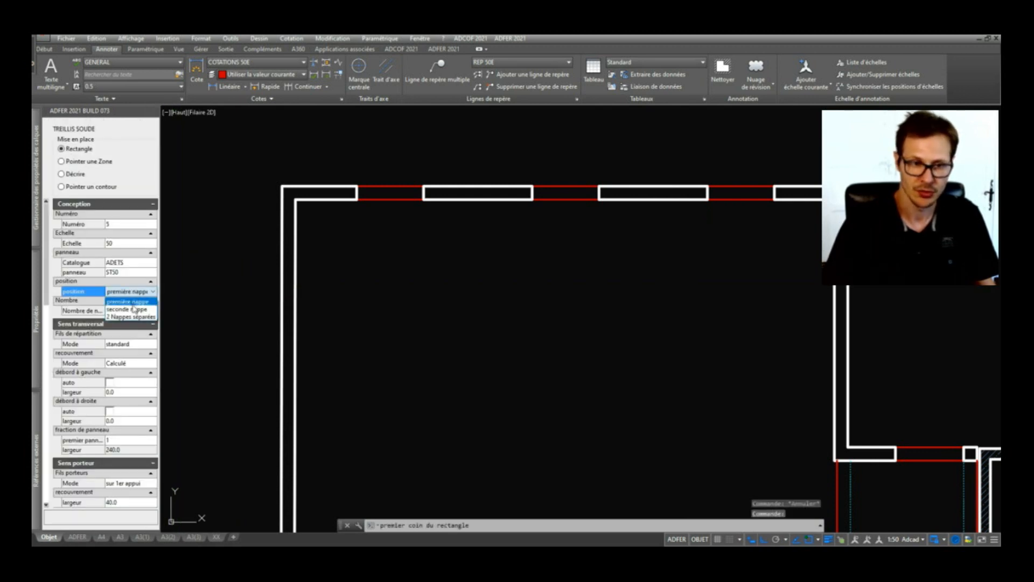
click(135, 310)
click(120, 271)
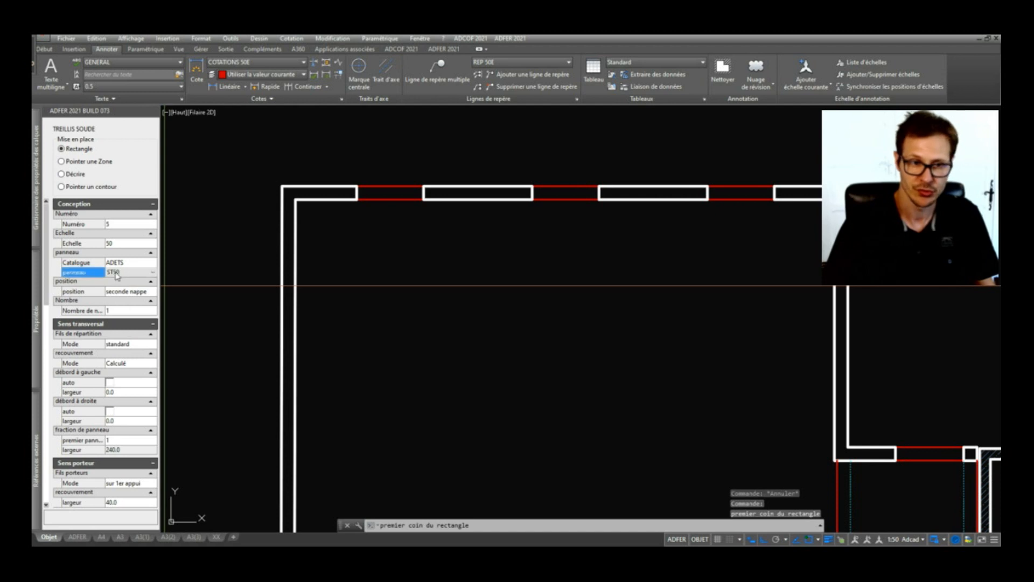
click(118, 273)
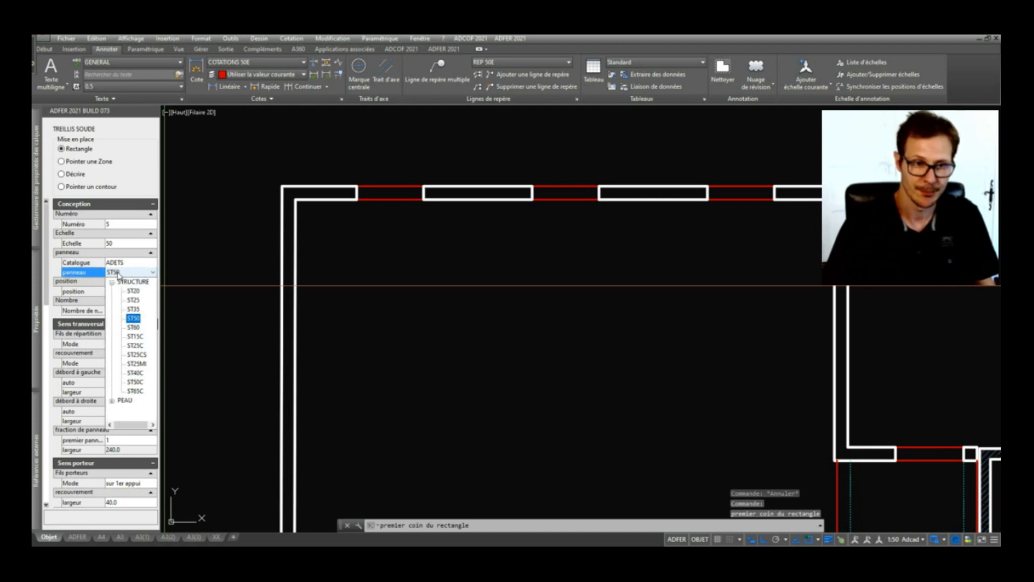
click(112, 400)
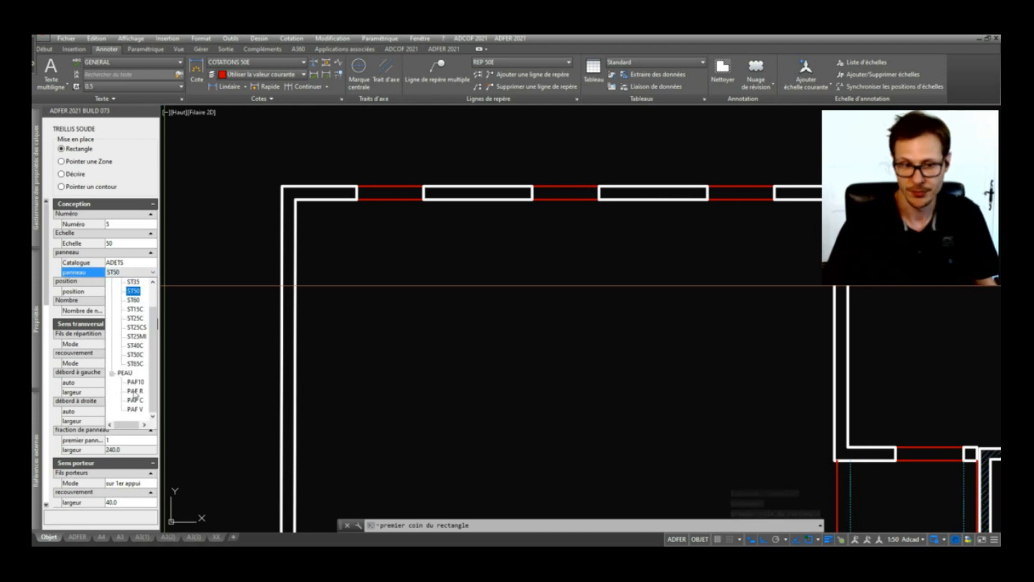
click(136, 382)
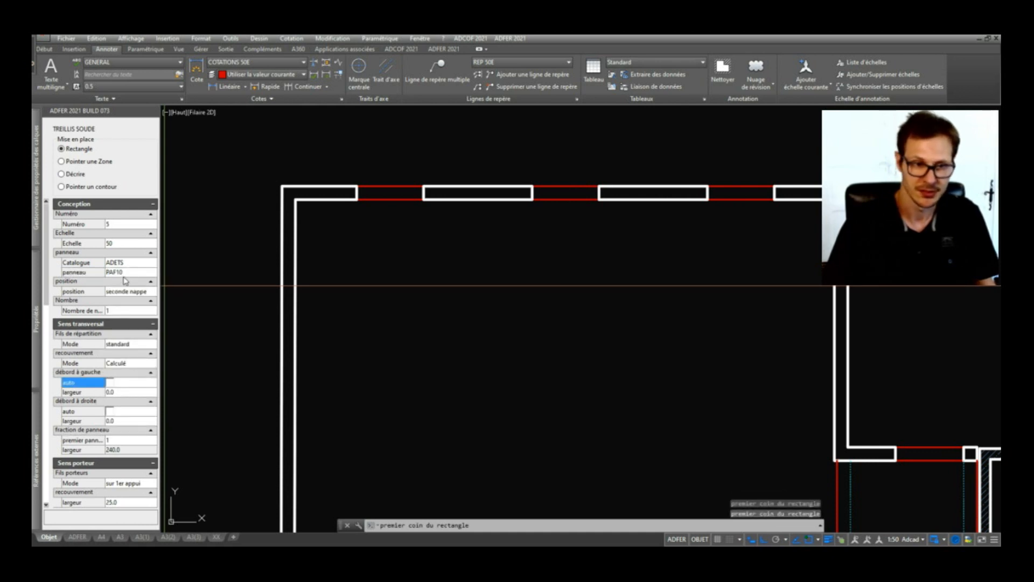
Place the mesh rectangle across the far-left room's full width, about 79 deep along its upper wall, with the default distribution direction.
click(295, 200)
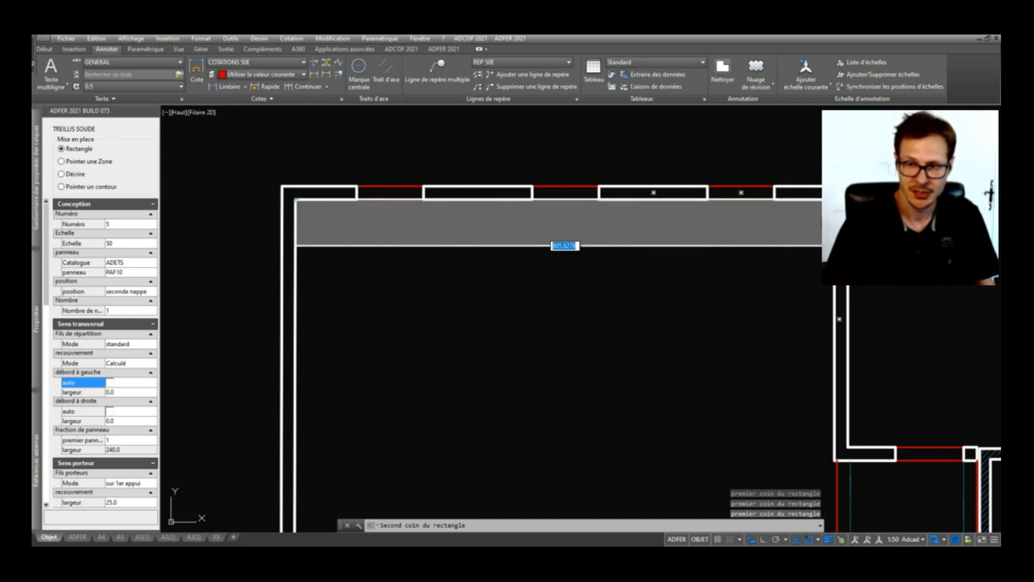
click(563, 252)
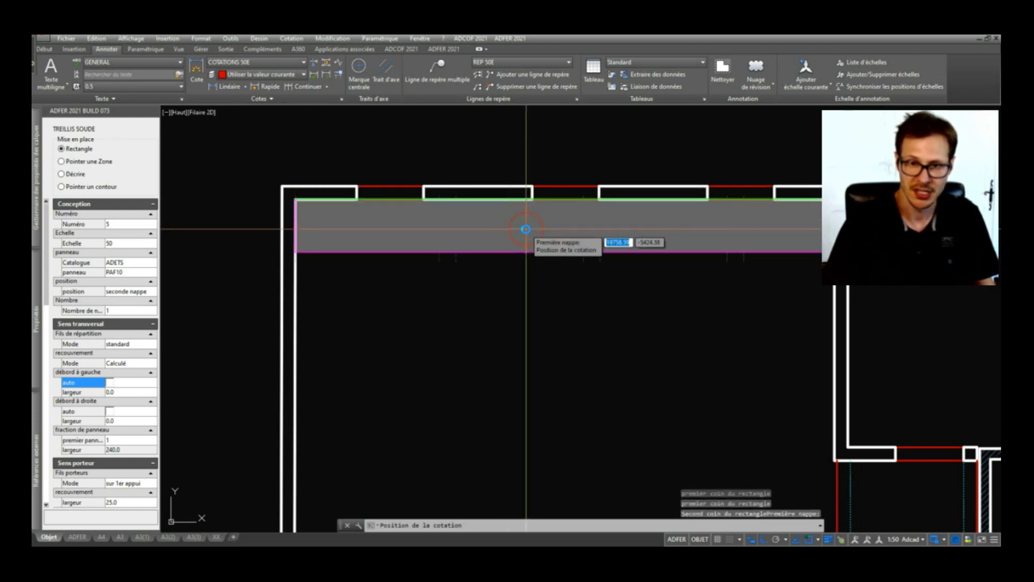
click(530, 227)
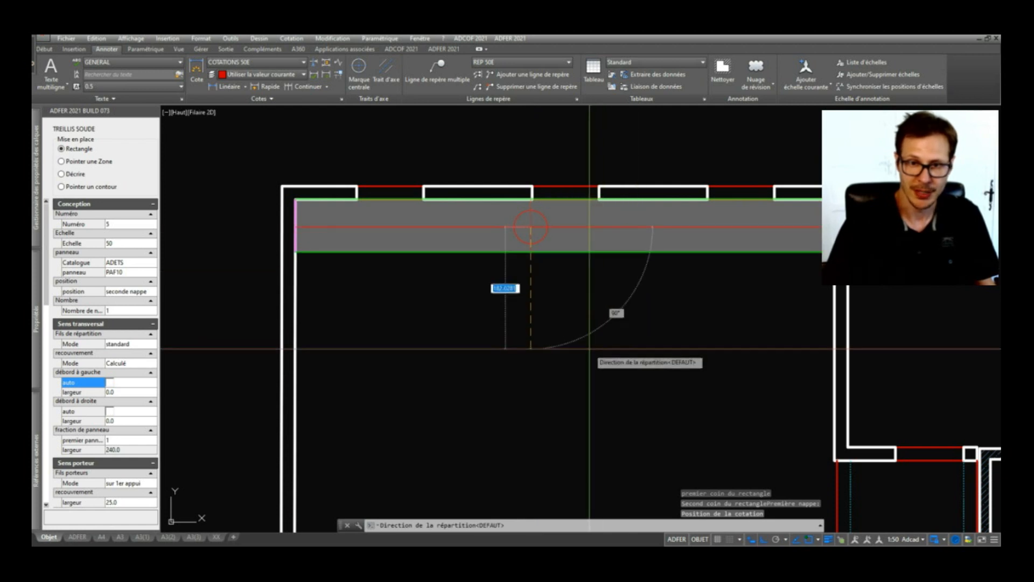
key(Return)
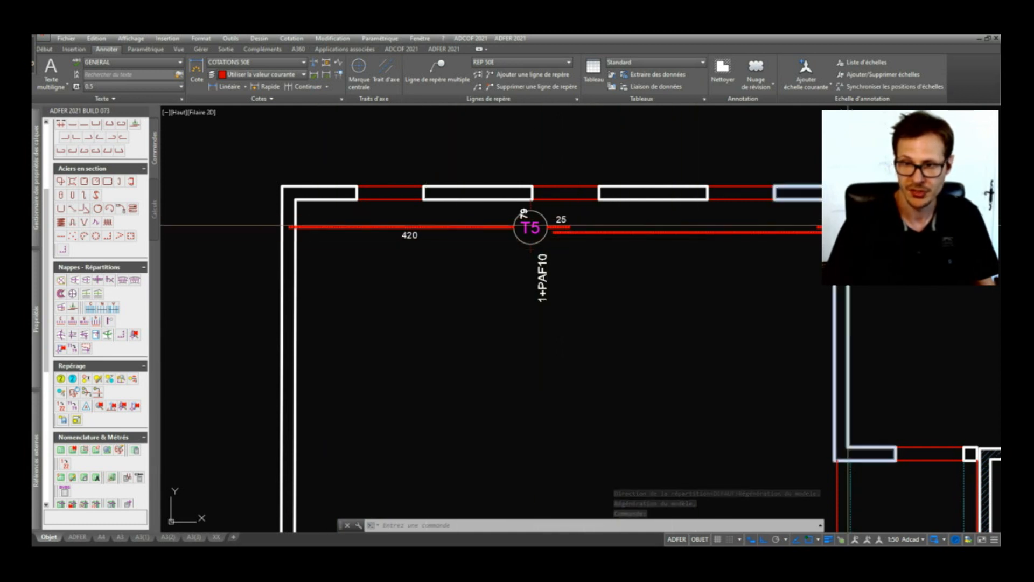
Examine where the panels of mesh T5 overlap and how its far end sits on the room's right-hand wall.
scroll(819, 221, up, 2)
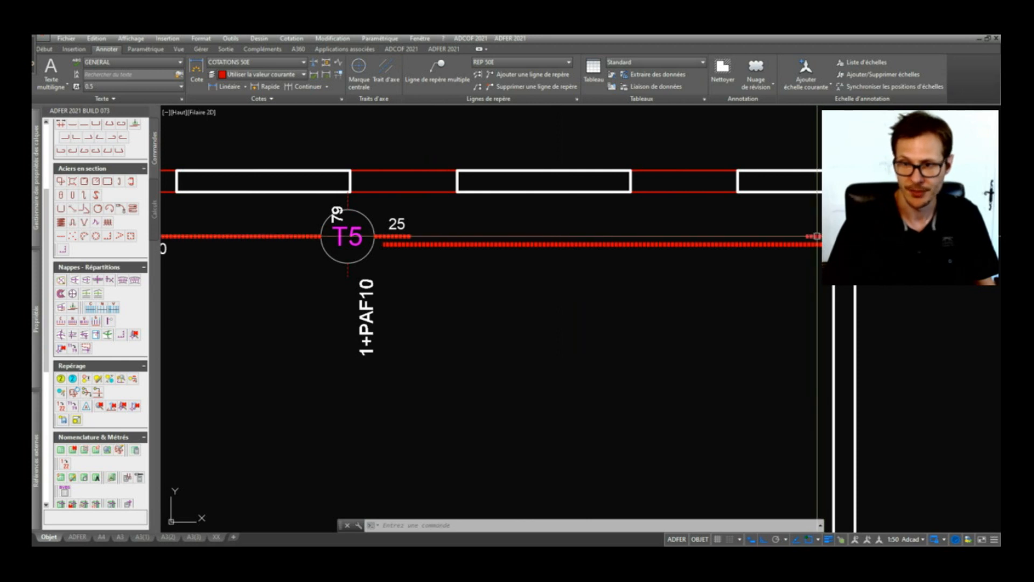
scroll(817, 235, down, 2)
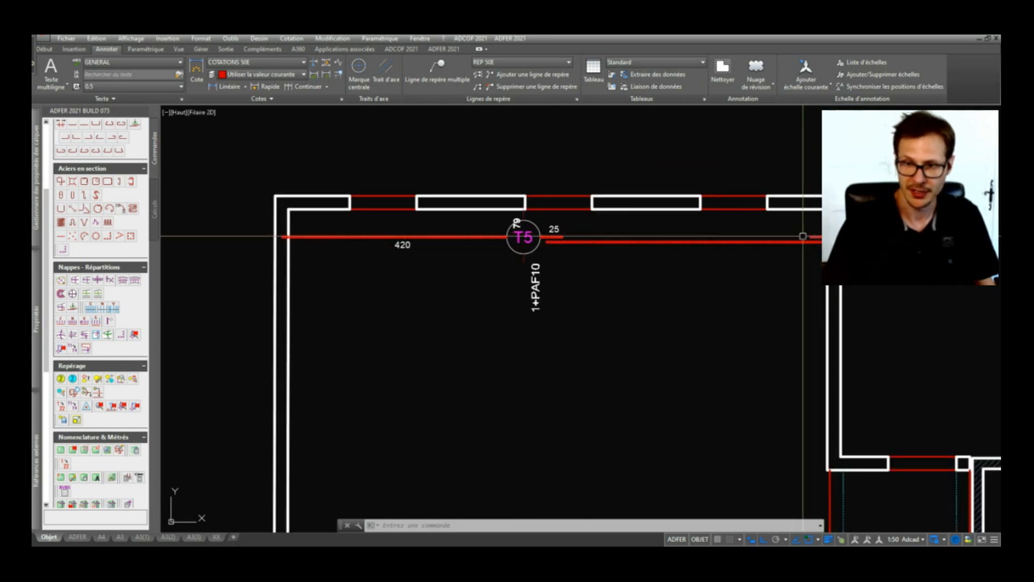
scroll(836, 232, up, 4)
scroll(836, 232, down, 3)
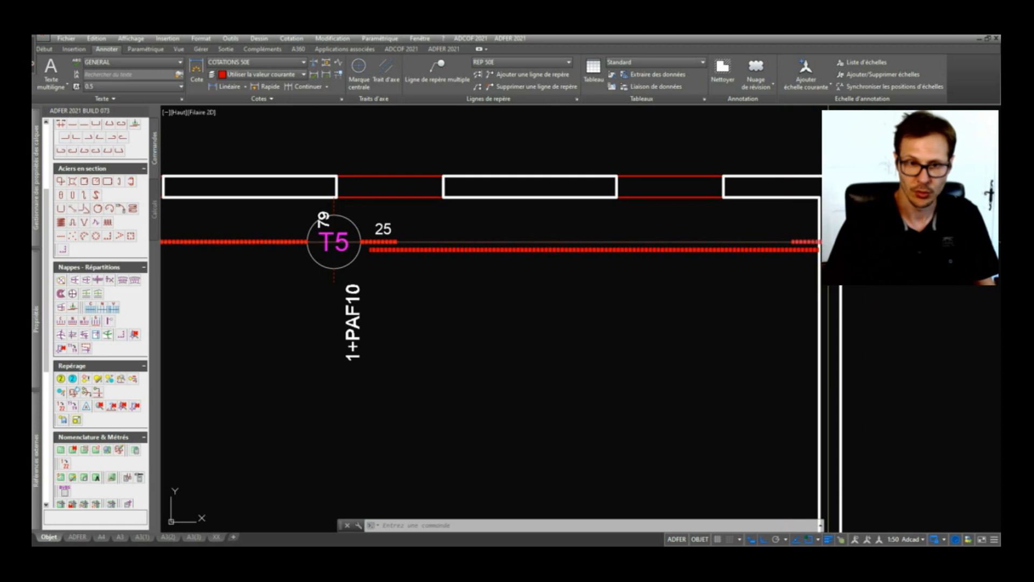
scroll(867, 244, down, 2)
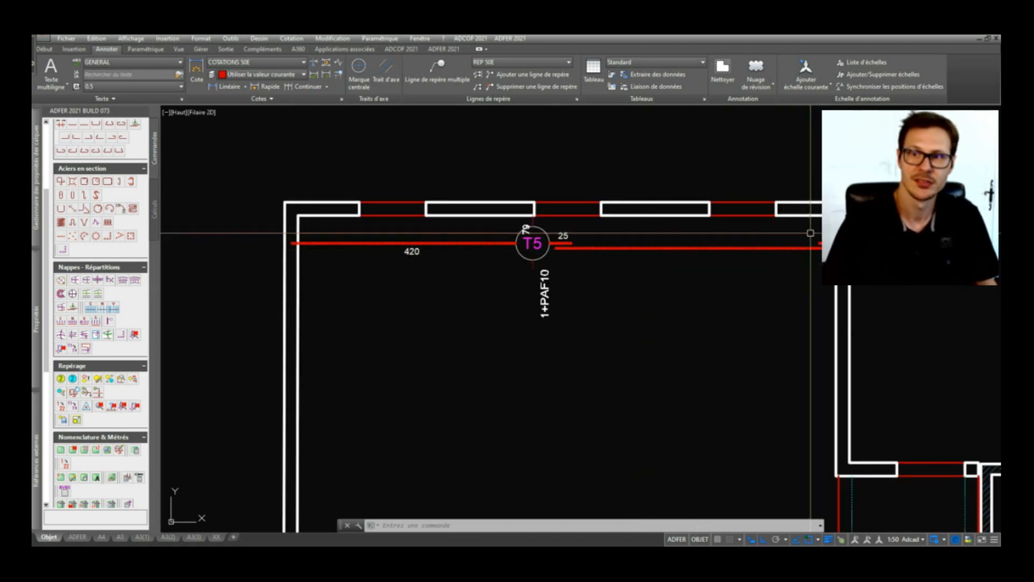
scroll(808, 248, up, 10)
click(809, 235)
key(Escape)
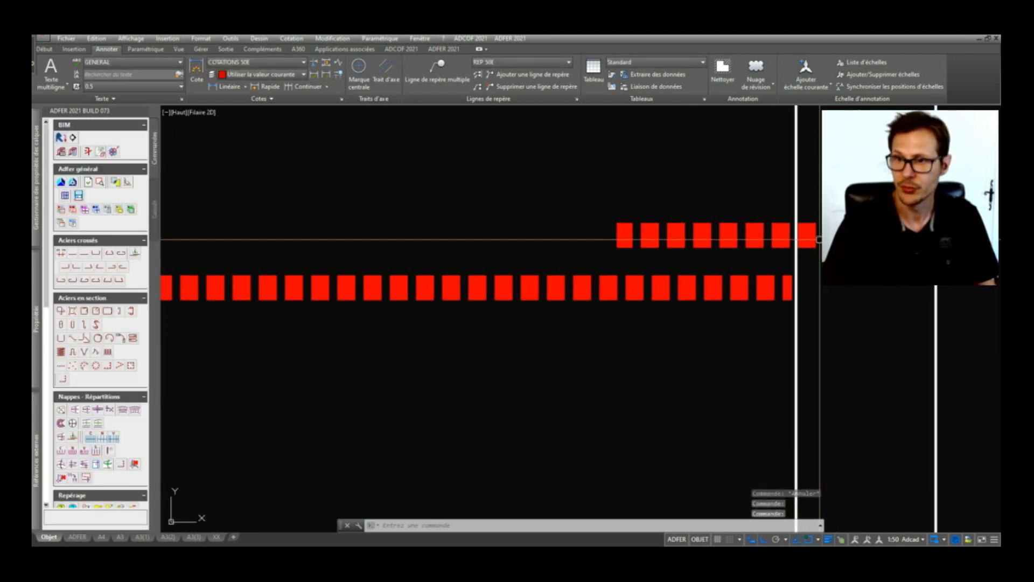
scroll(908, 281, down, 8)
key(Escape)
scroll(628, 284, down, 2)
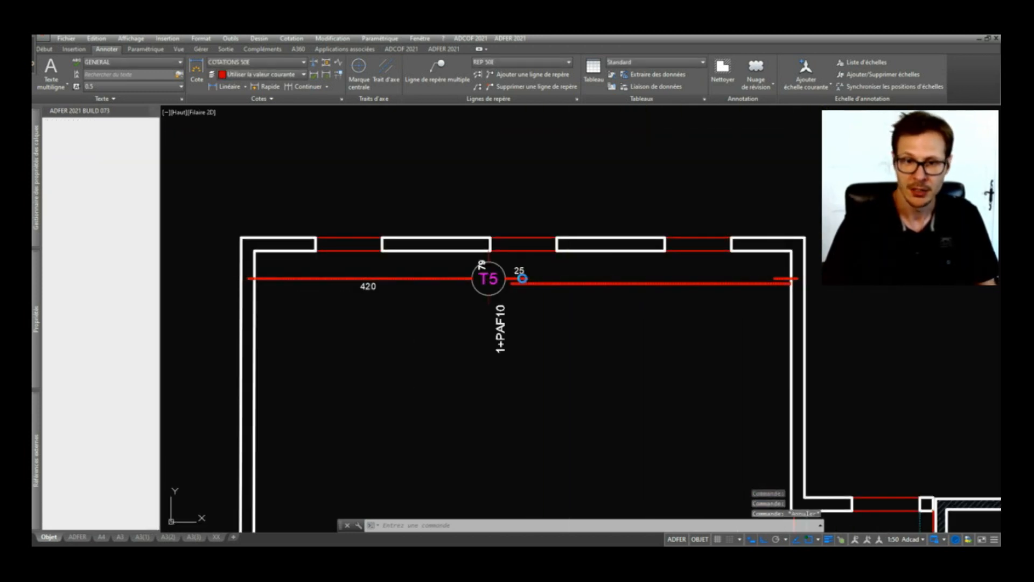
Set mesh T5's transverse overlap mode to Imposé with a width of 40 and update the mesh.
click(524, 279)
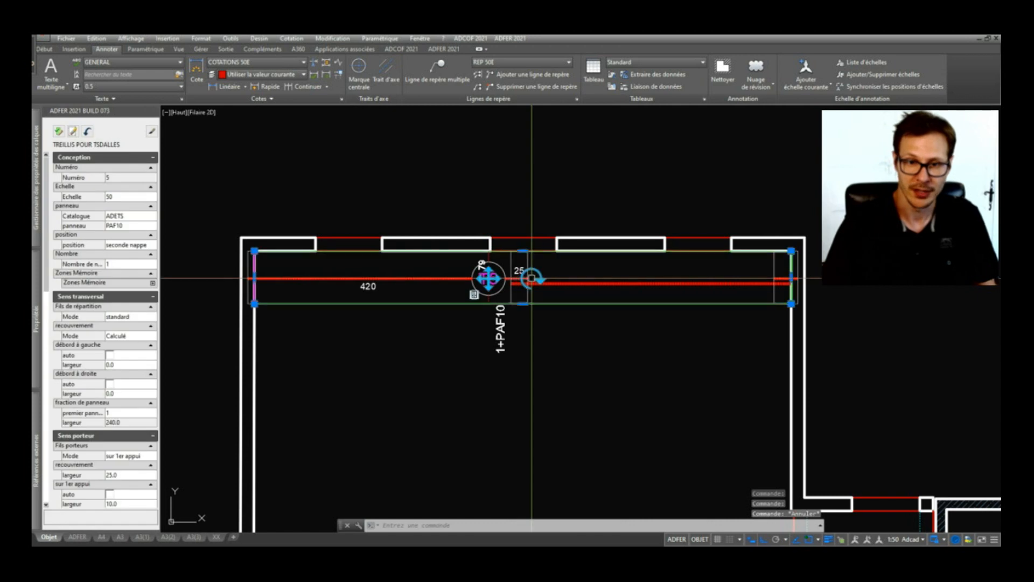
click(124, 338)
click(126, 337)
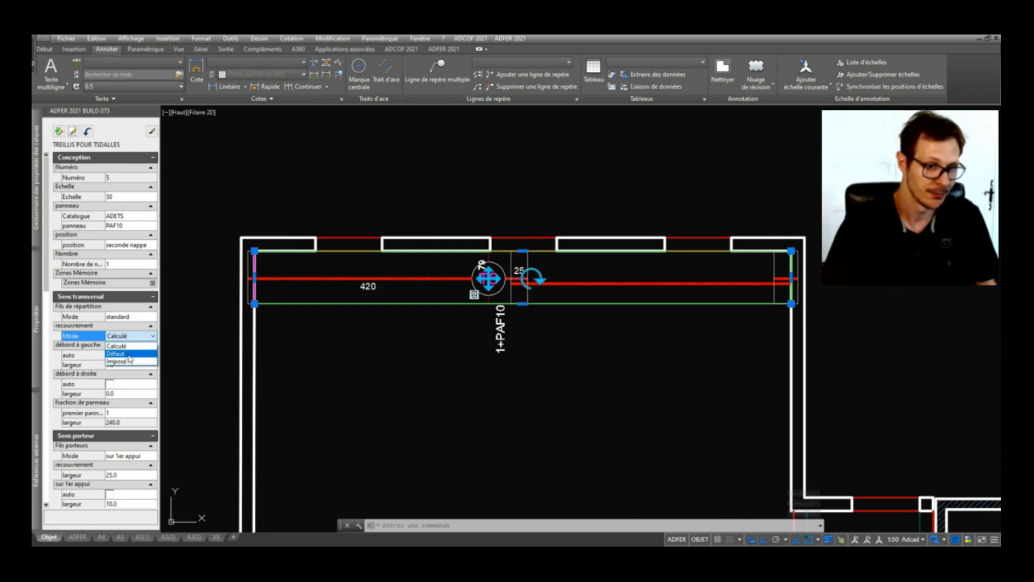
click(127, 355)
click(122, 338)
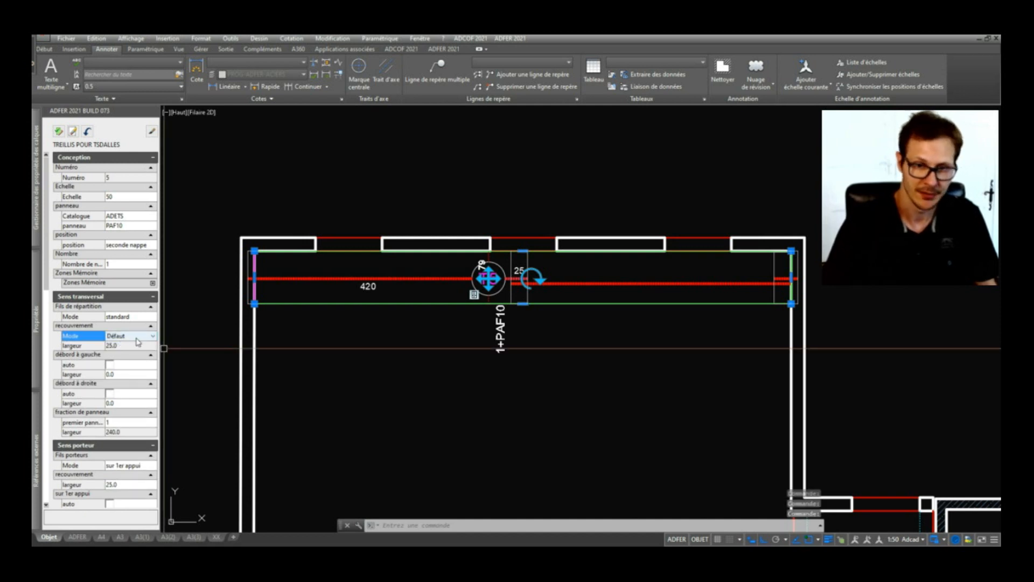
click(137, 337)
click(128, 360)
click(129, 345)
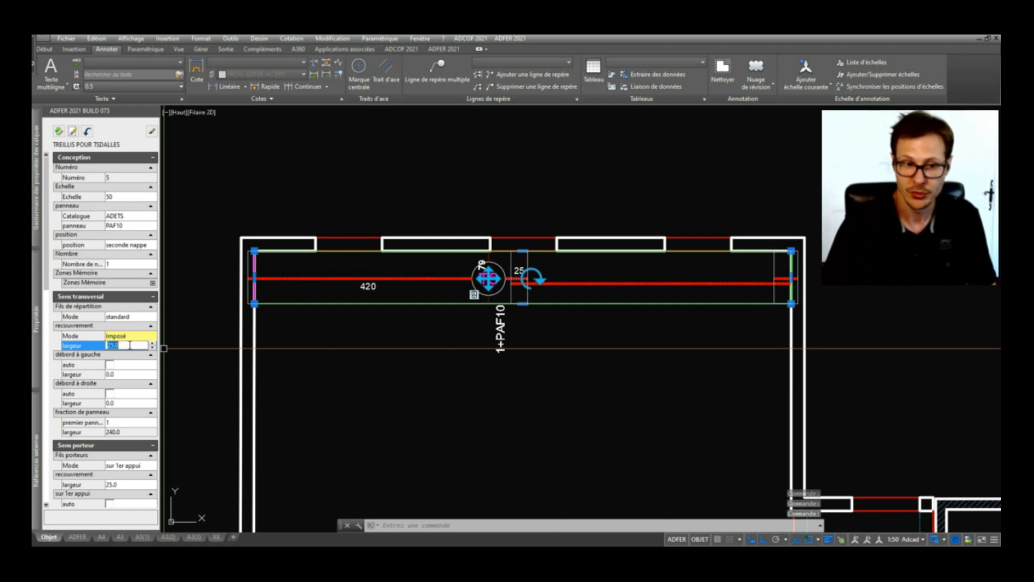
text(40)
key(Return)
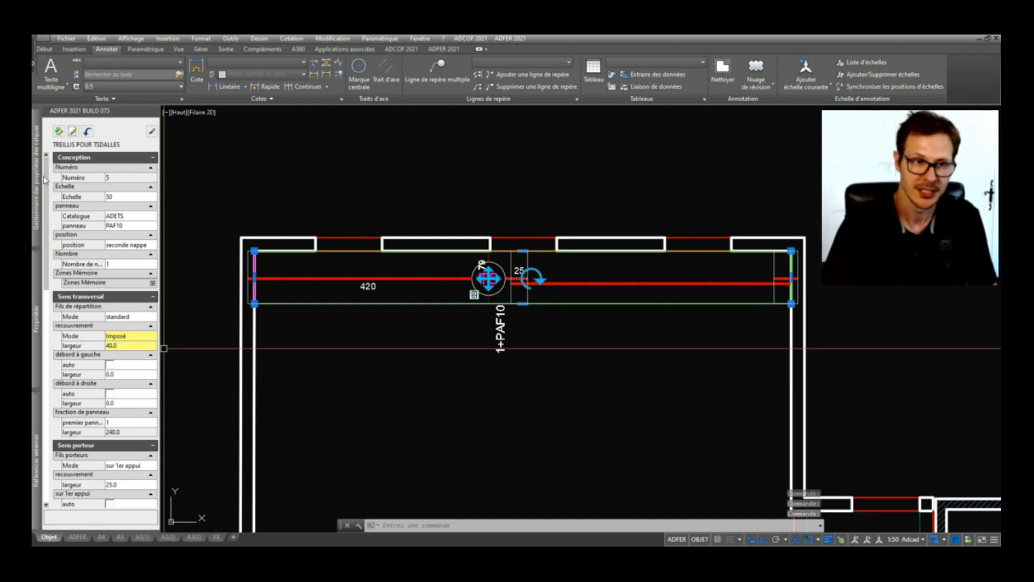
click(59, 132)
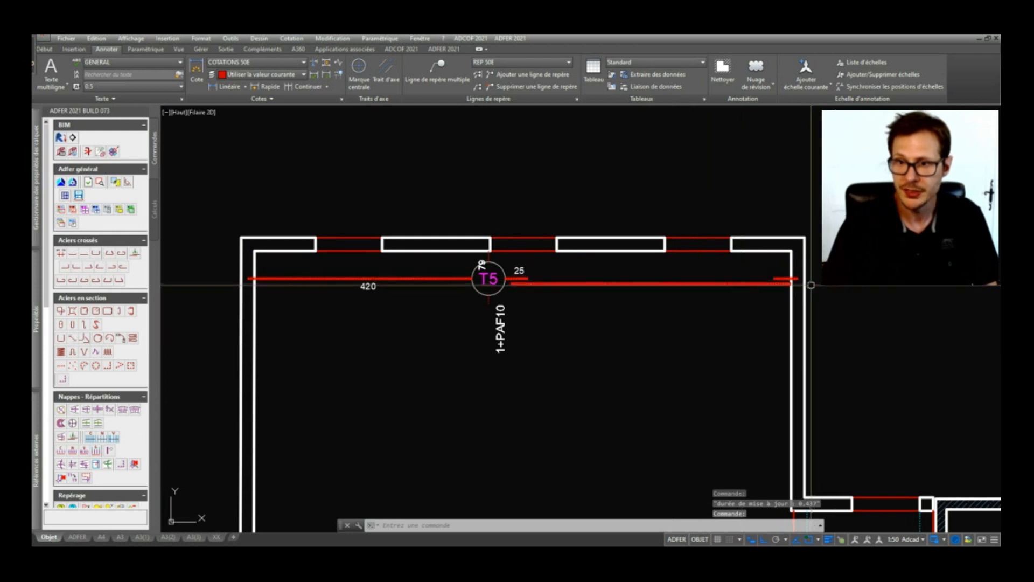
Set mesh T5's imposed transverse overlap width to 20 and update the mesh.
click(767, 282)
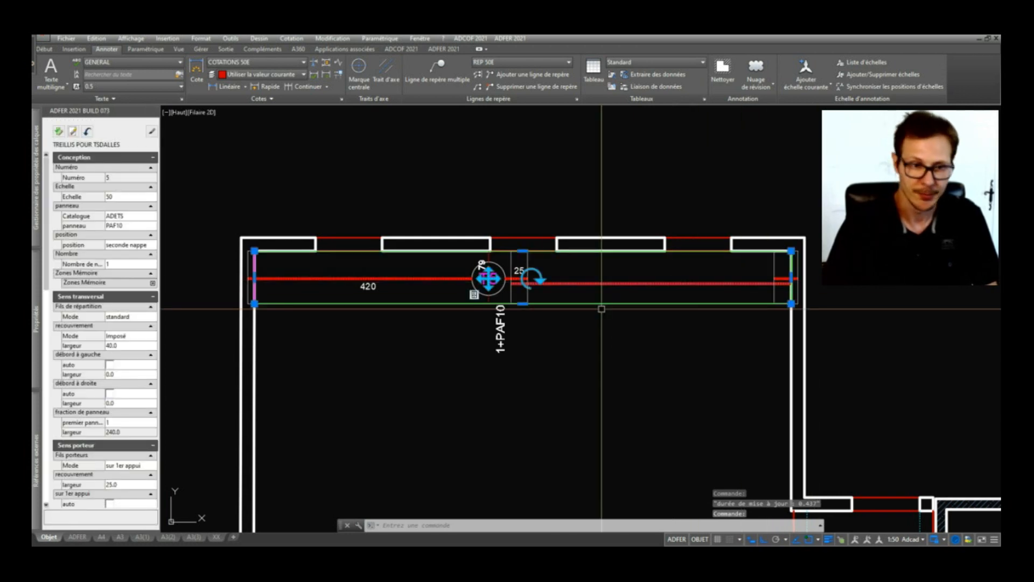
mouse_move(792, 280)
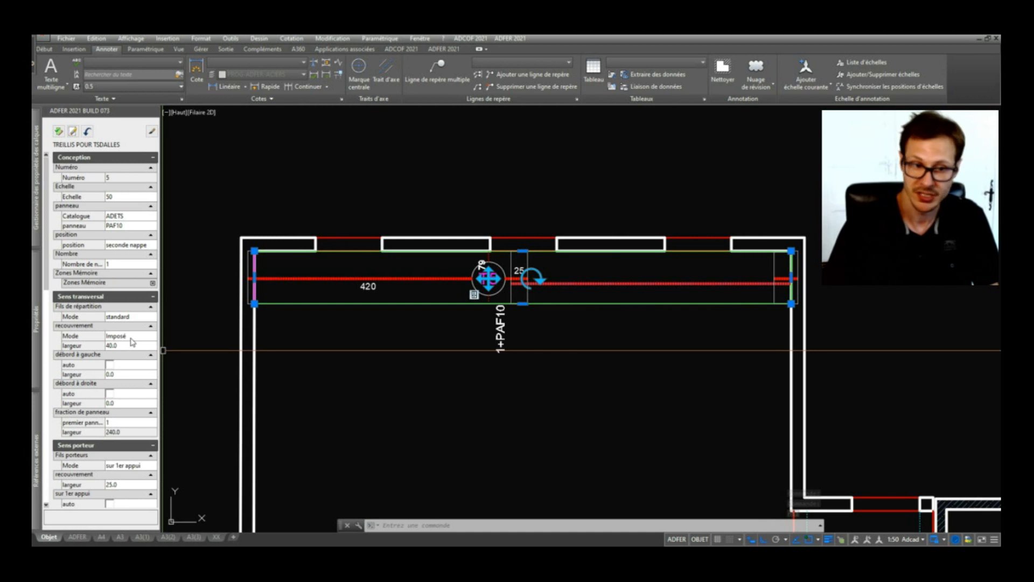
click(125, 345)
text(2)
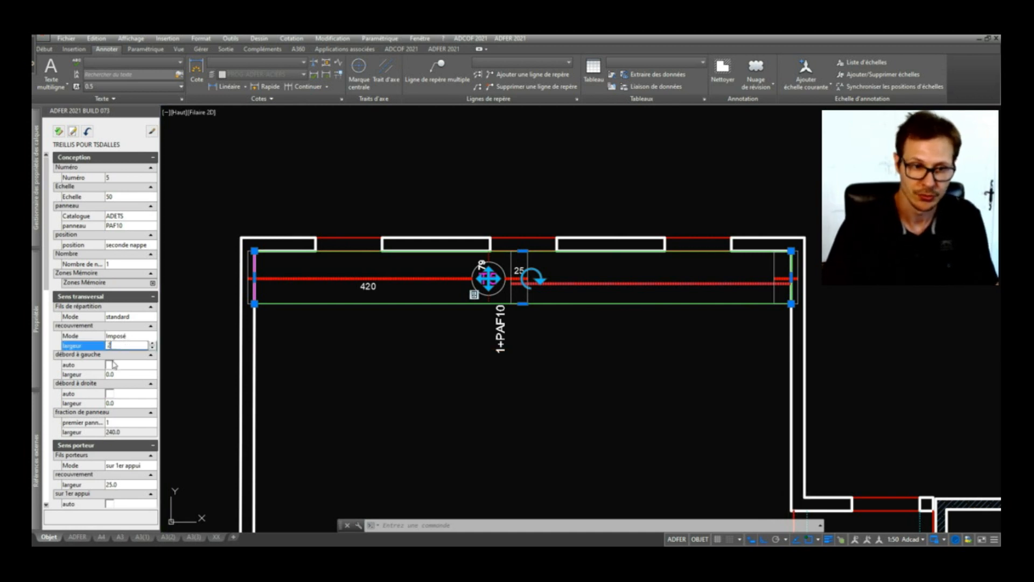
text(0)
key(Return)
click(58, 132)
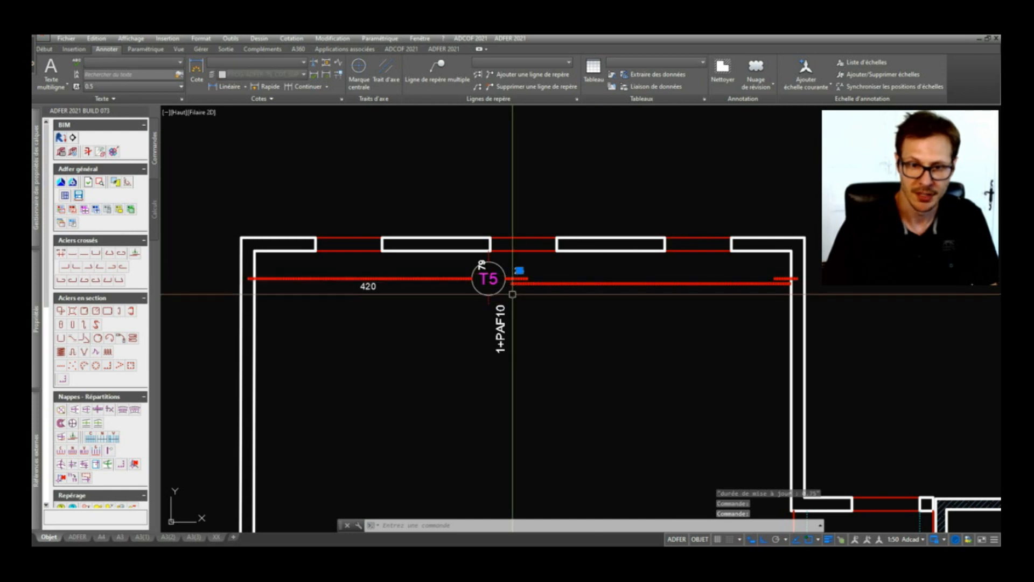
Set mesh T5's overlap width in the bearing direction (Sens porteur) to 20 and update the mesh.
click(486, 278)
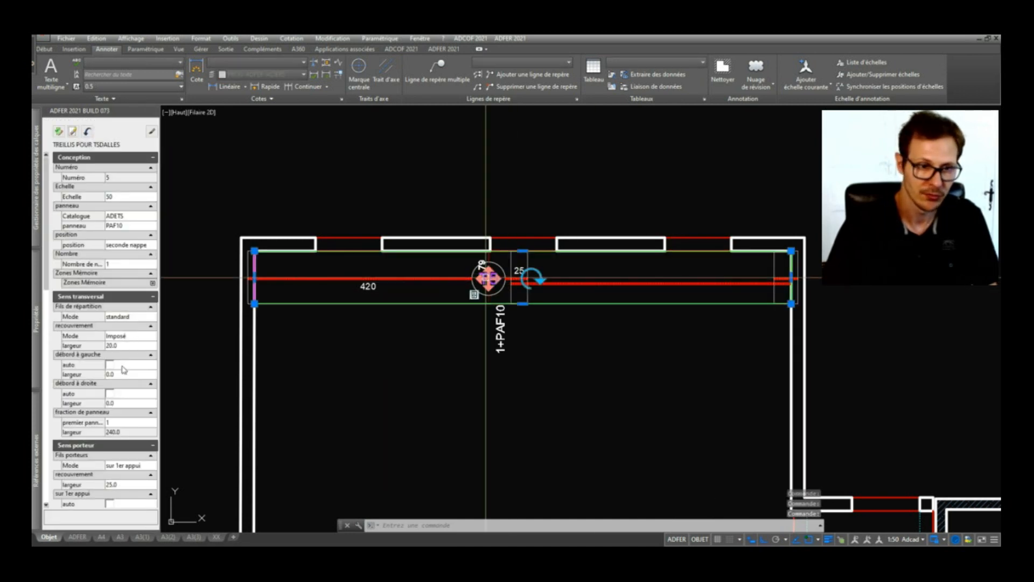
scroll(118, 285, down, 1)
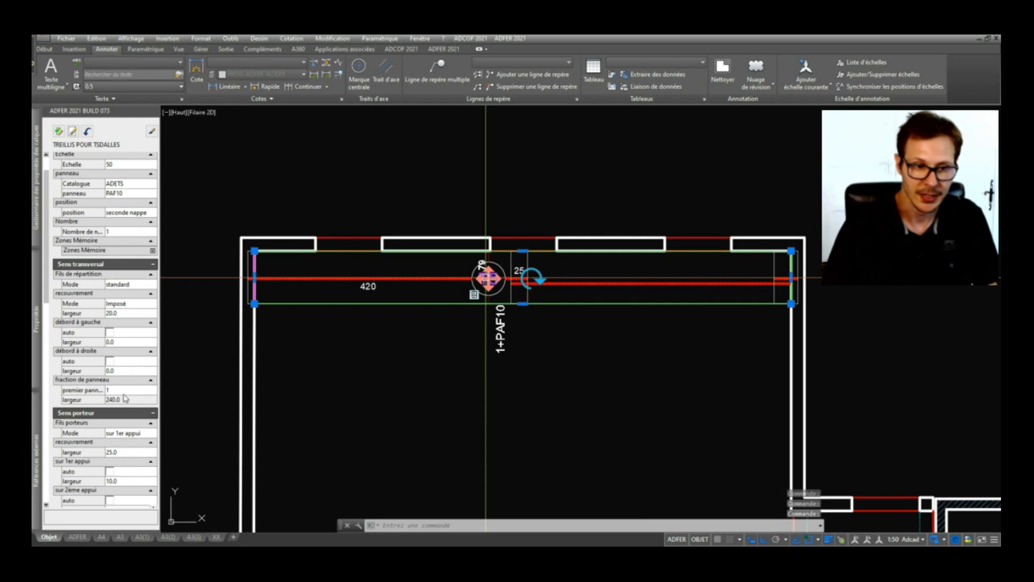
click(120, 453)
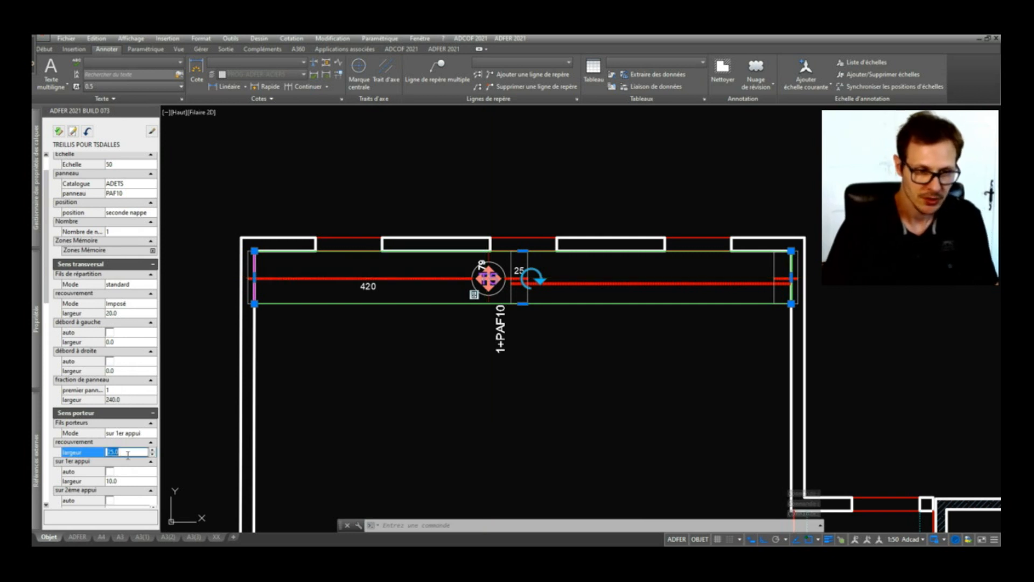
text(20)
key(Return)
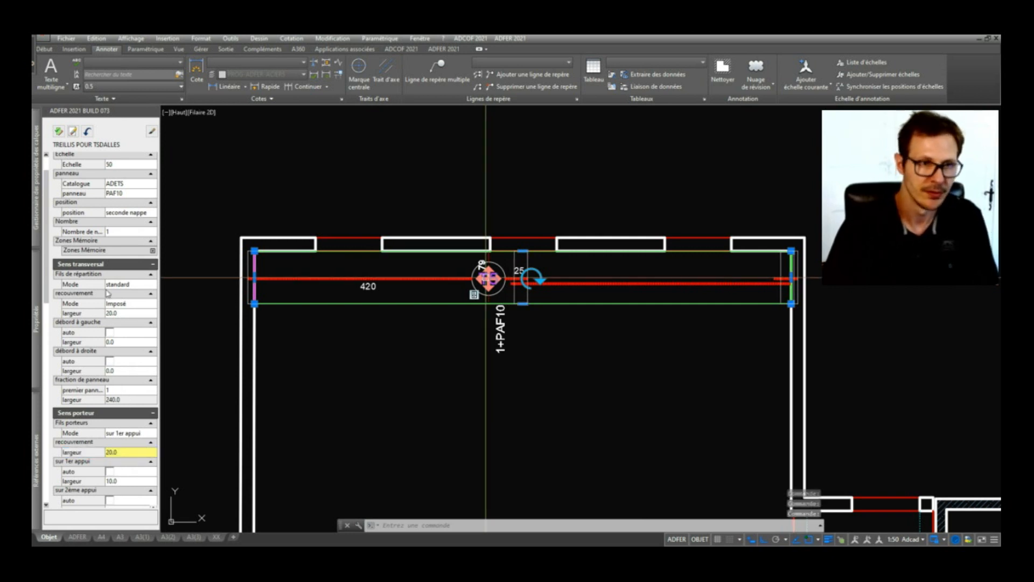
click(59, 132)
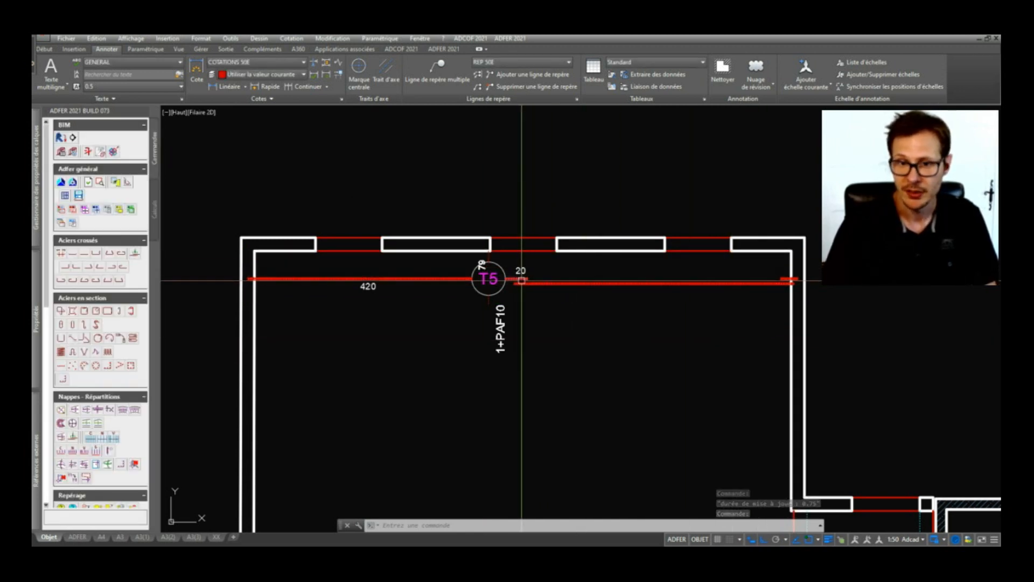
Set mesh T5's overlap widths to 0 in both the transverse and bearing directions and update the mesh.
mouse_move(520, 279)
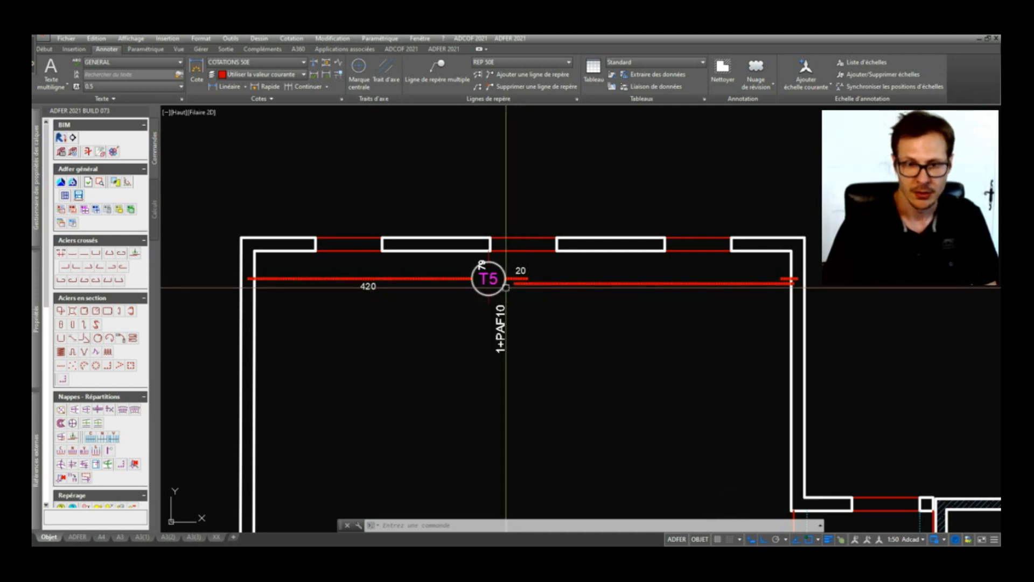
click(795, 286)
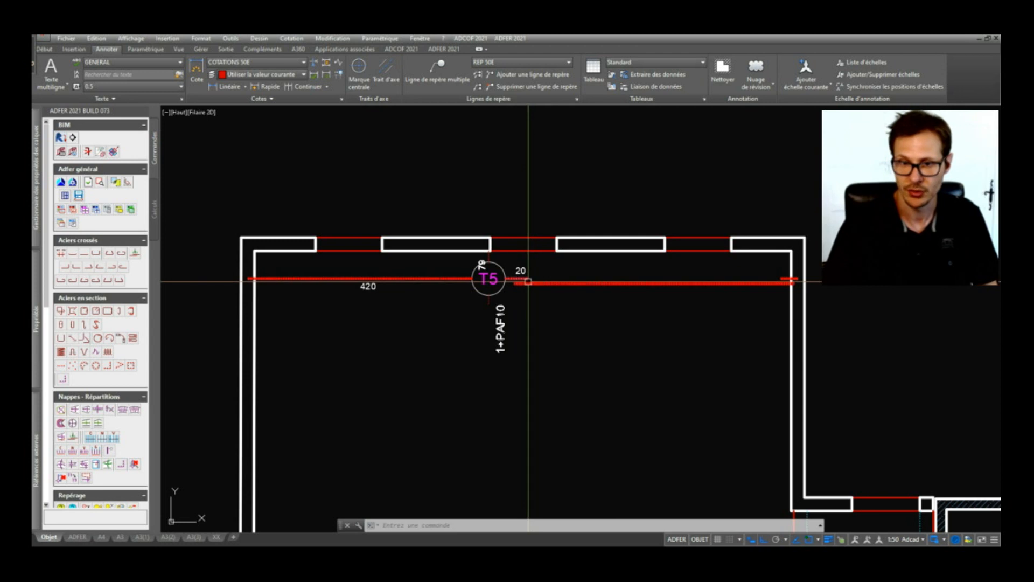
scroll(516, 260, down, 4)
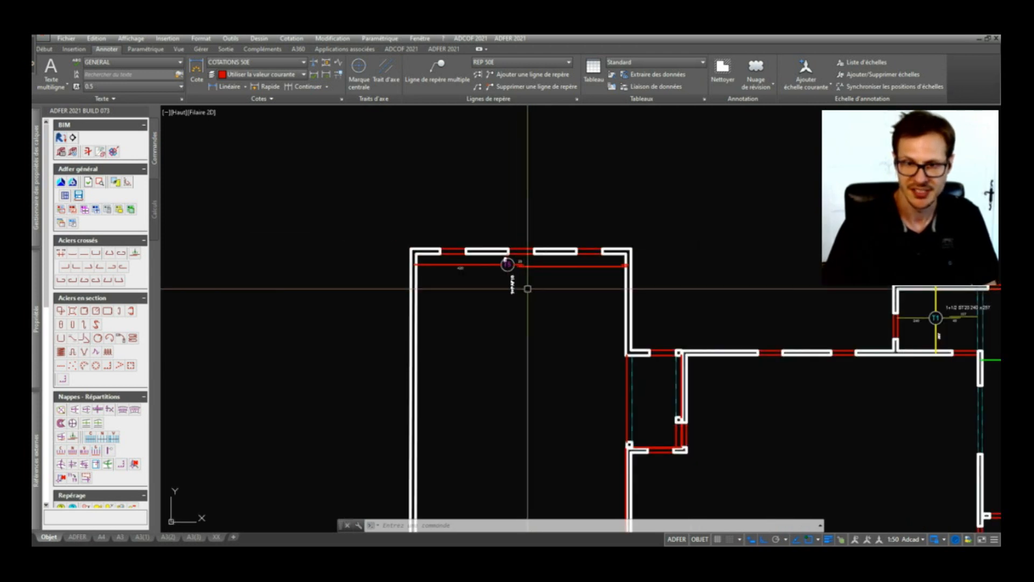
scroll(518, 264, up, 4)
click(516, 263)
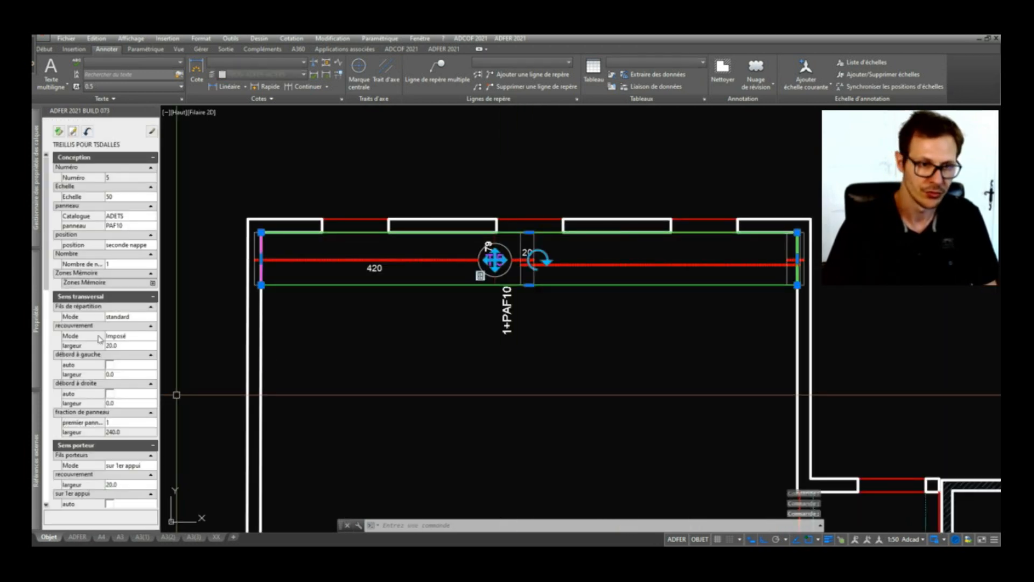
click(125, 346)
scroll(125, 364, down, 1)
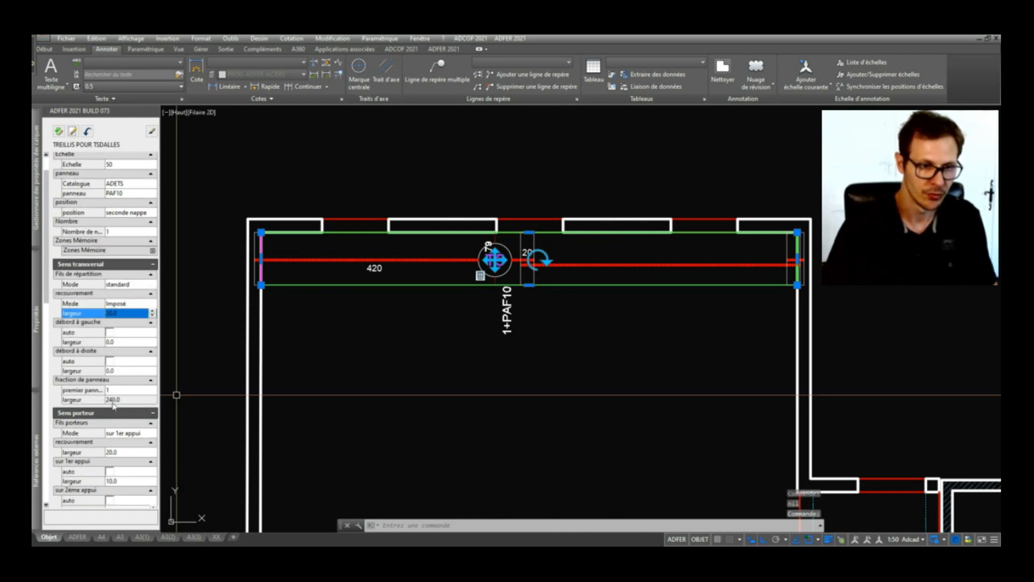
text(40)
click(123, 314)
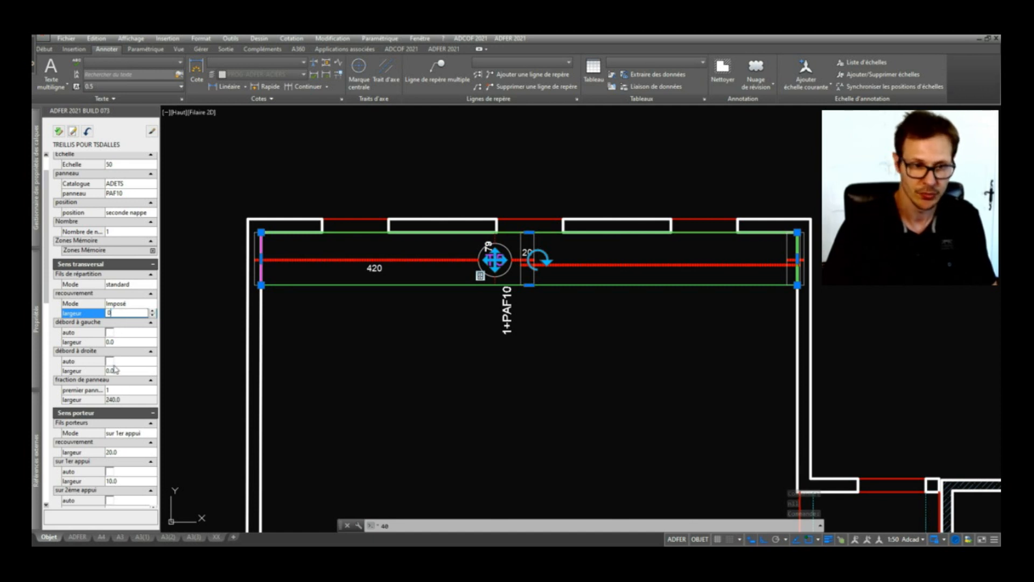
click(125, 453)
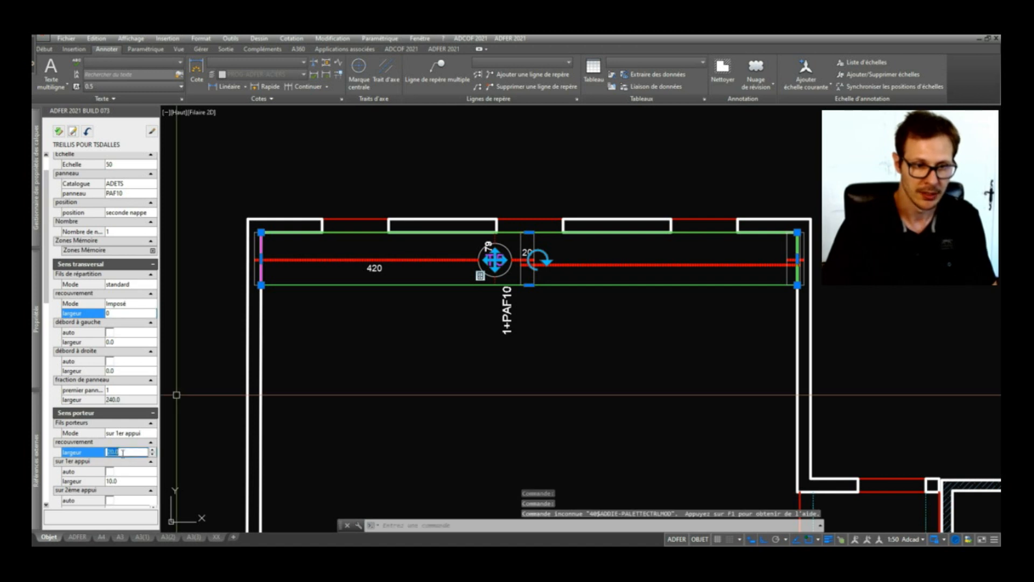
click(59, 131)
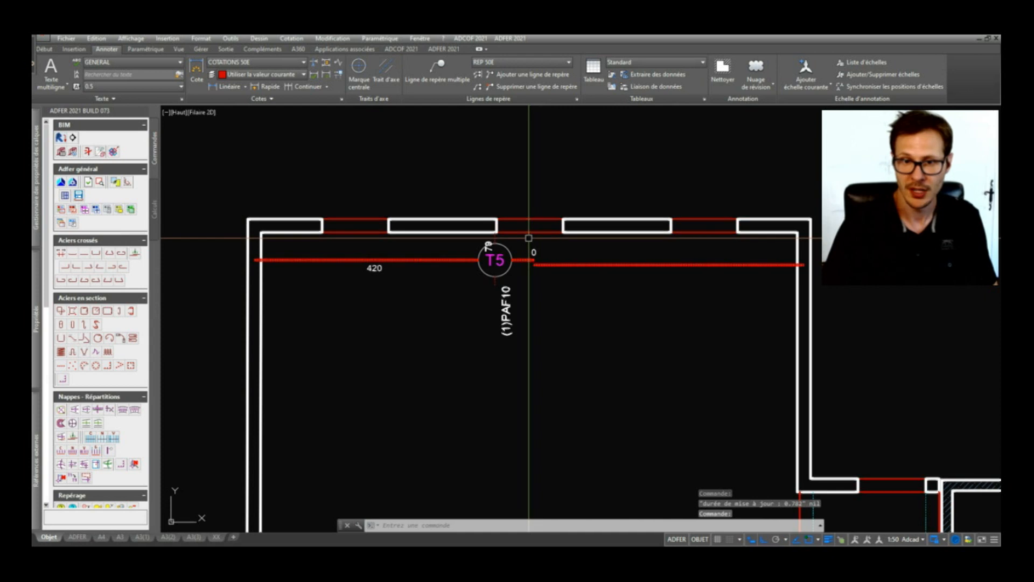
Move mesh T5's width label slightly up, clear of the circled mark.
scroll(532, 259, up, 2)
scroll(534, 260, down, 3)
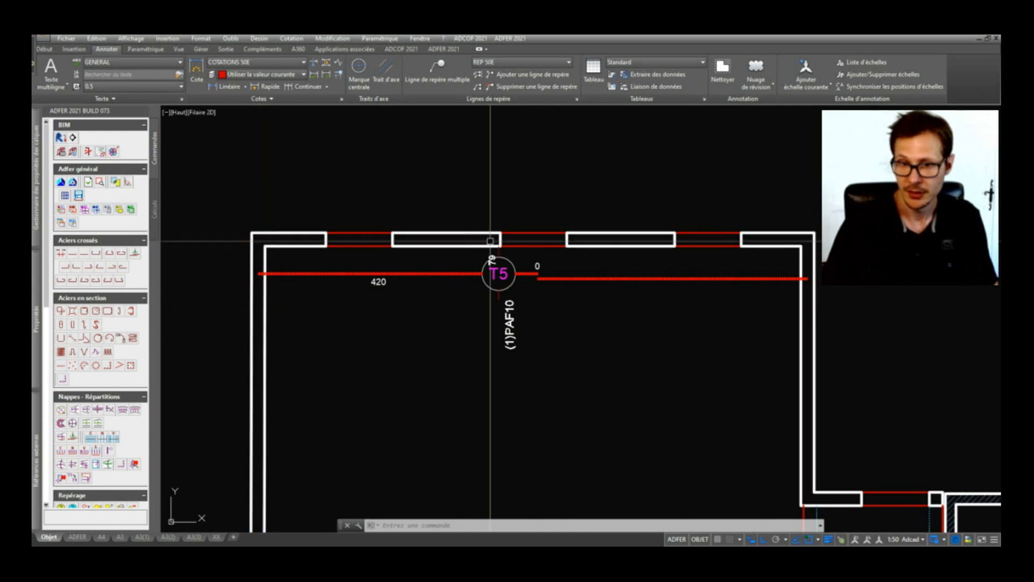
scroll(469, 262, up, 3)
click(531, 252)
click(532, 252)
key(Escape)
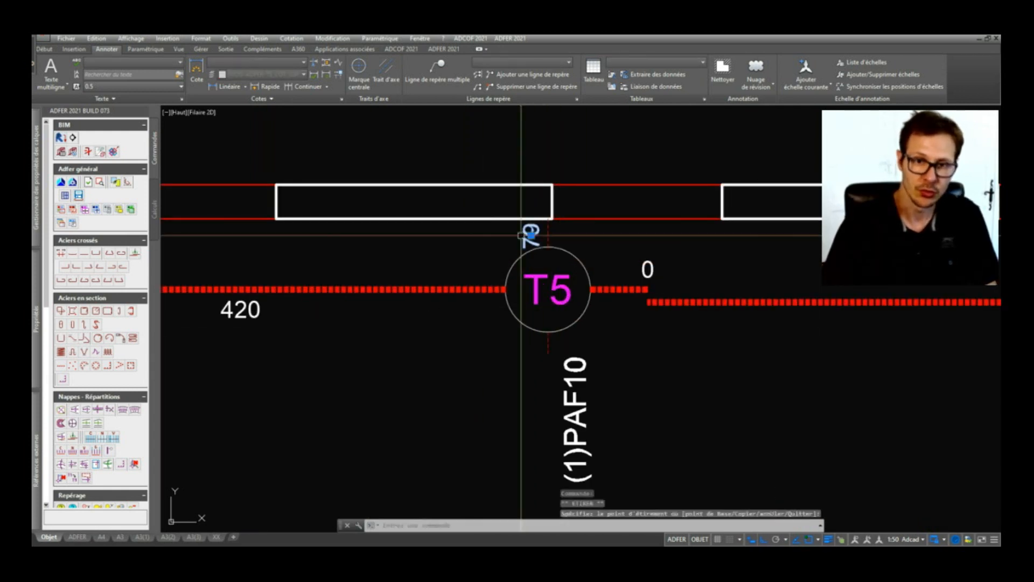
scroll(556, 275, down, 2)
scroll(323, 264, down, 2)
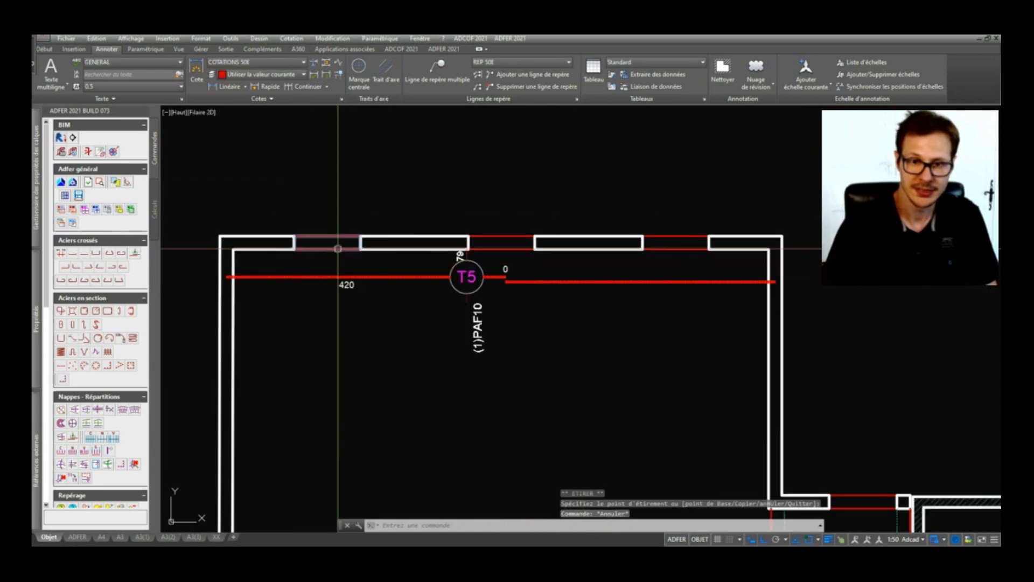
scroll(442, 260, down, 2)
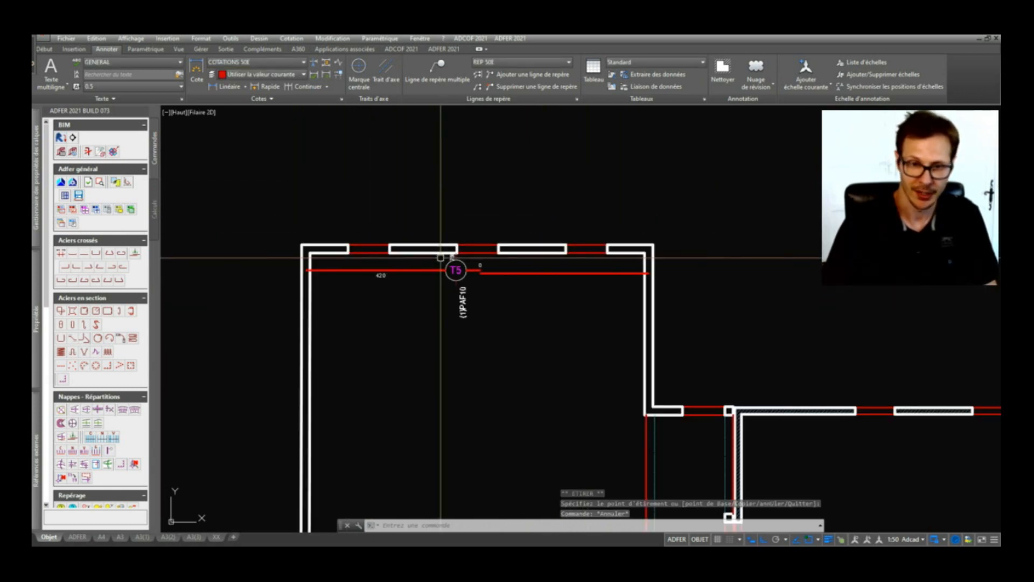
scroll(188, 403, down, 2)
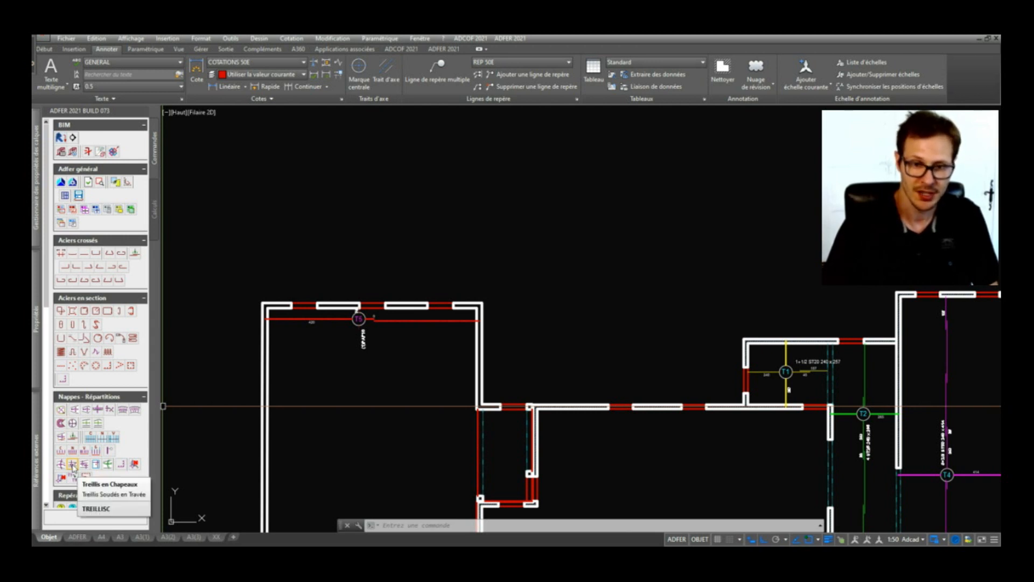
middle_drag(482, 418, 492, 258)
scroll(490, 349, up, 6)
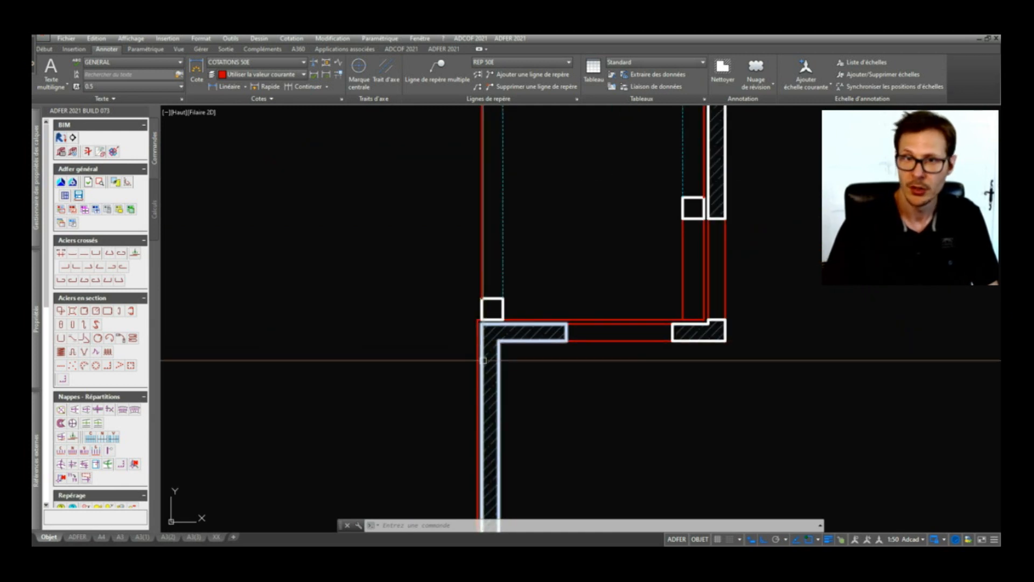
scroll(486, 368, down, 4)
scroll(486, 368, down, 3)
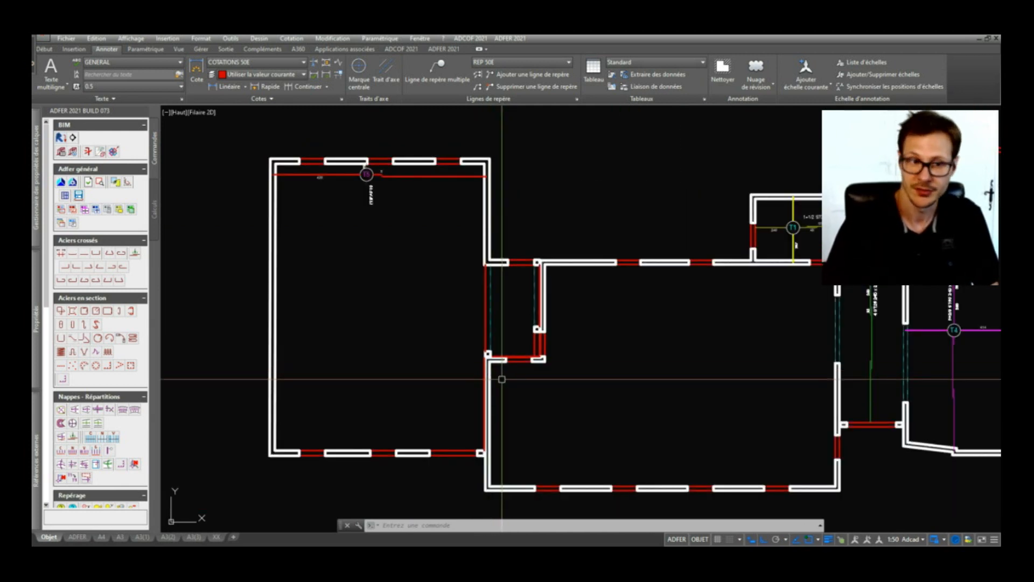
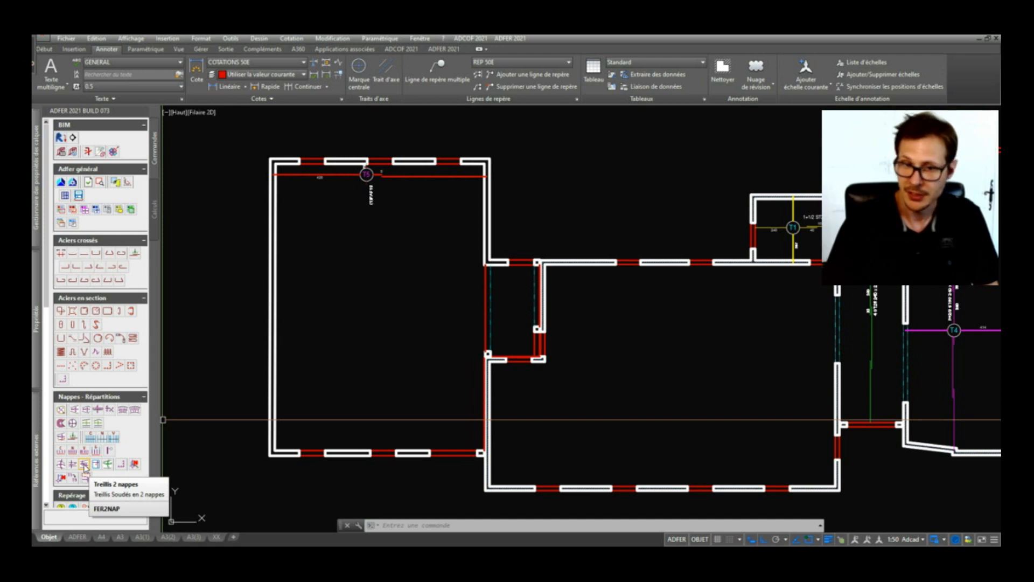
Place a two-layer PAF10 mesh over the T5 bay by rectangle, keeping the proposed lengths and setbacks, and position both layers' dimensions.
click(84, 467)
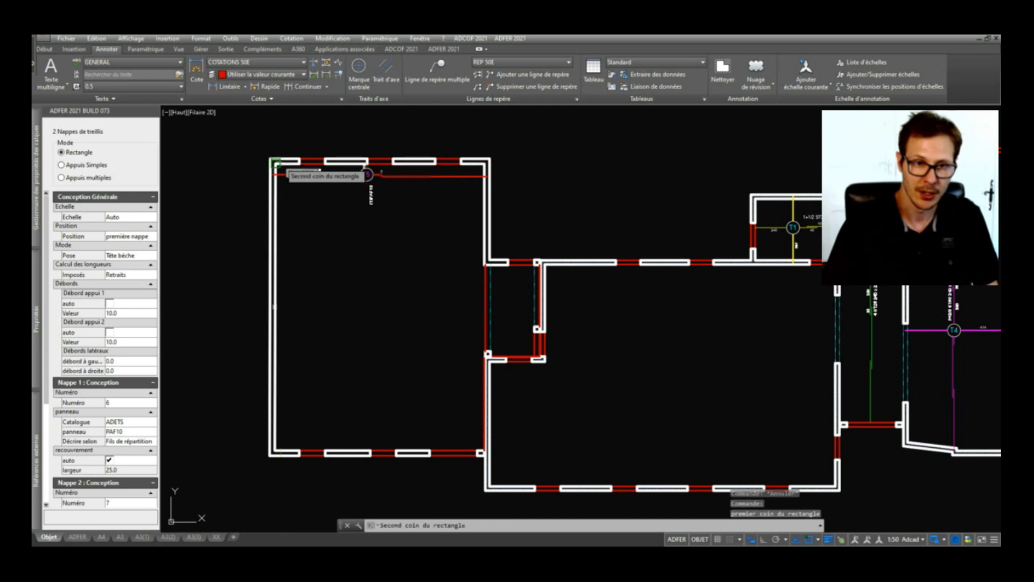
click(273, 163)
scroll(496, 440, up, 5)
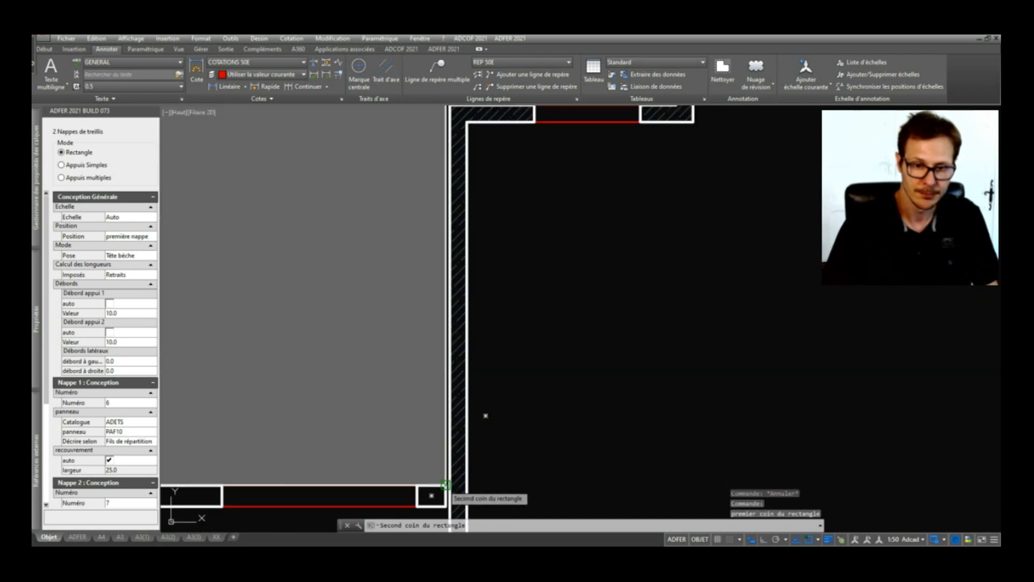
click(449, 484)
scroll(461, 470, down, 7)
scroll(387, 383, up, 3)
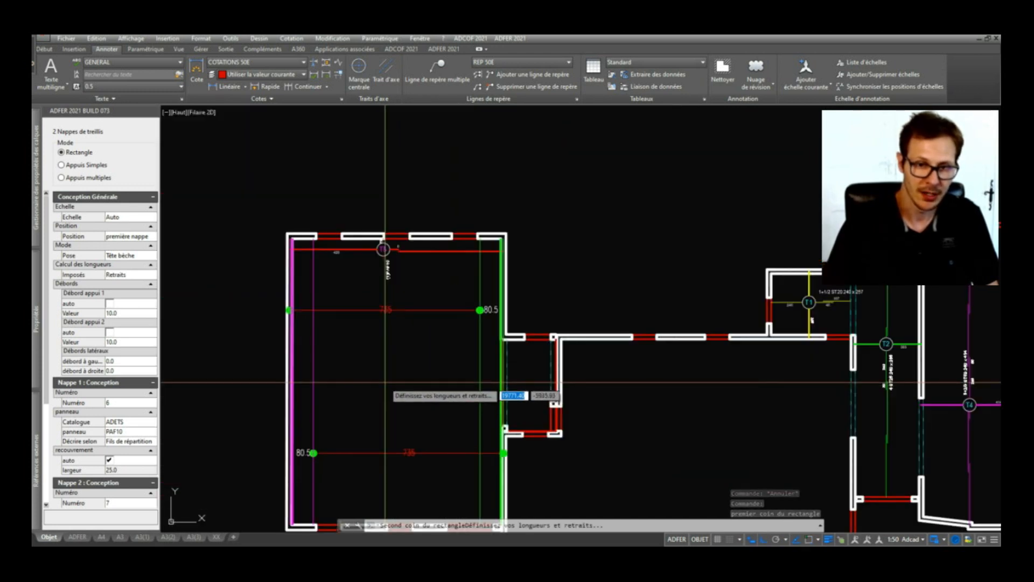
right_click(398, 382)
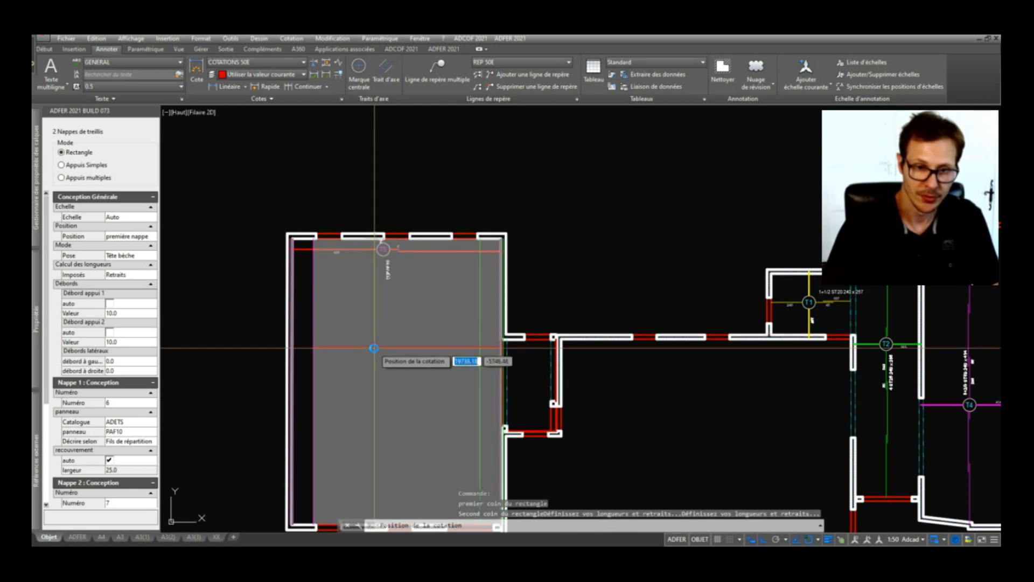
click(374, 349)
click(439, 445)
Examine the two mesh layers T6 and T7 in the T5 bay and the settings of mesh T6.
middle_drag(468, 404, 500, 332)
scroll(375, 270, up, 4)
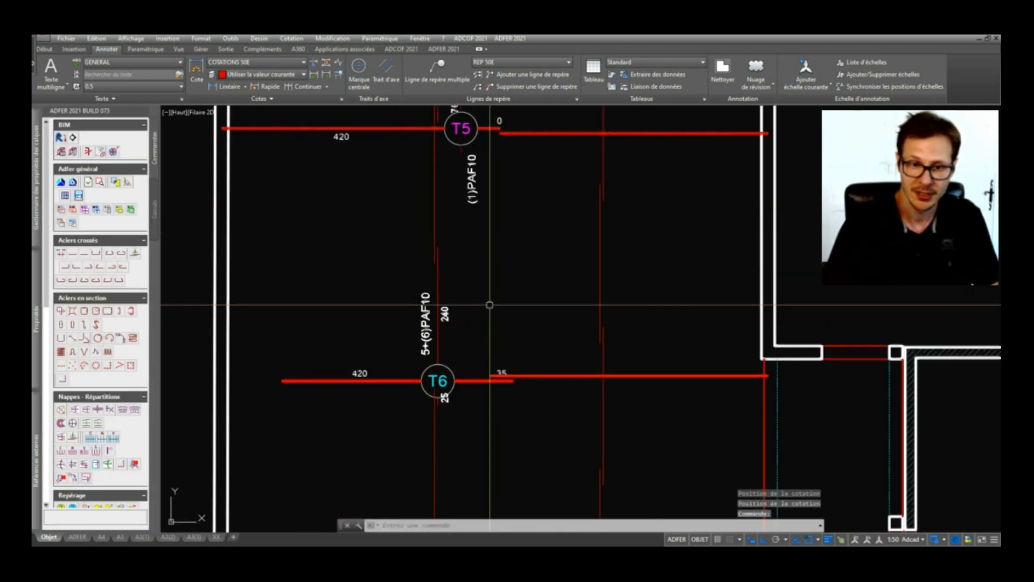
scroll(503, 365, down, 4)
scroll(452, 325, up, 4)
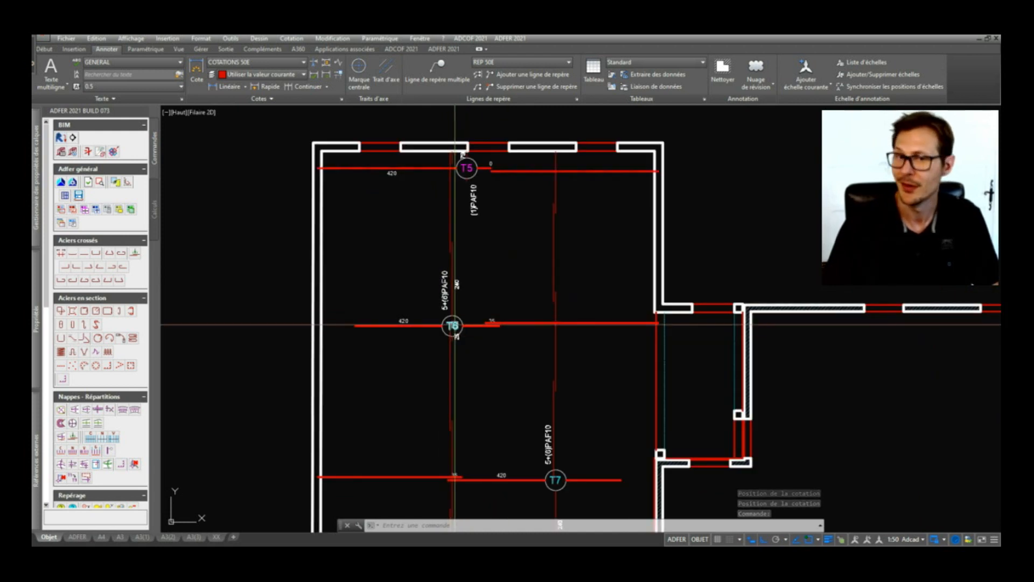
double_click(451, 325)
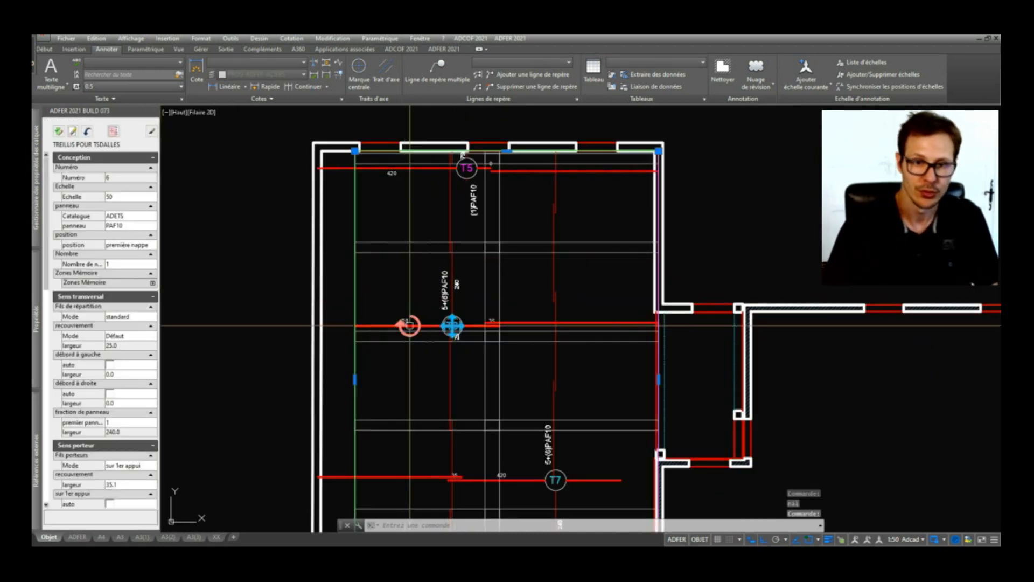
scroll(468, 310, down, 2)
key(Escape)
key(Escape)
scroll(518, 425, up, 2)
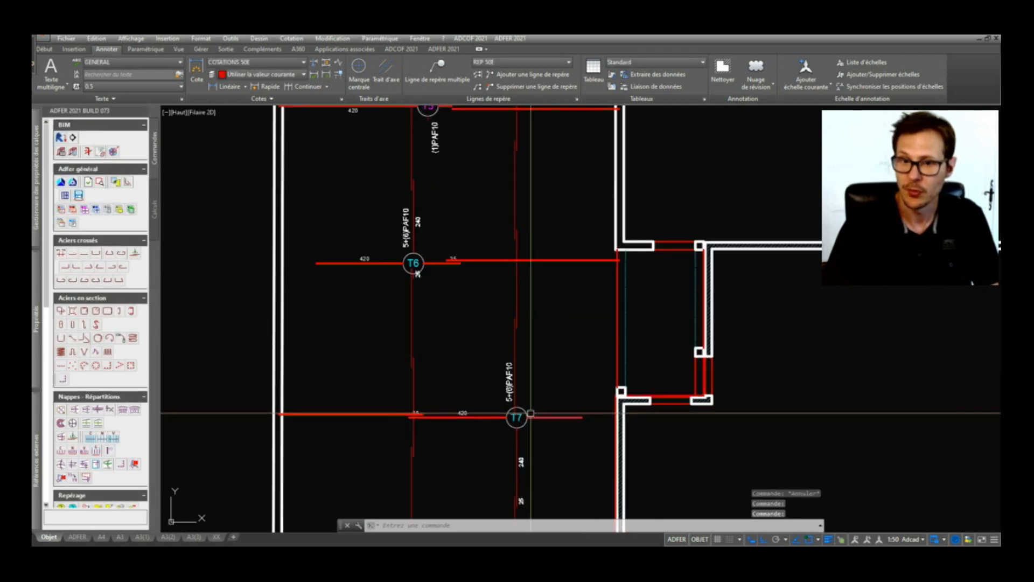
scroll(518, 431, down, 2)
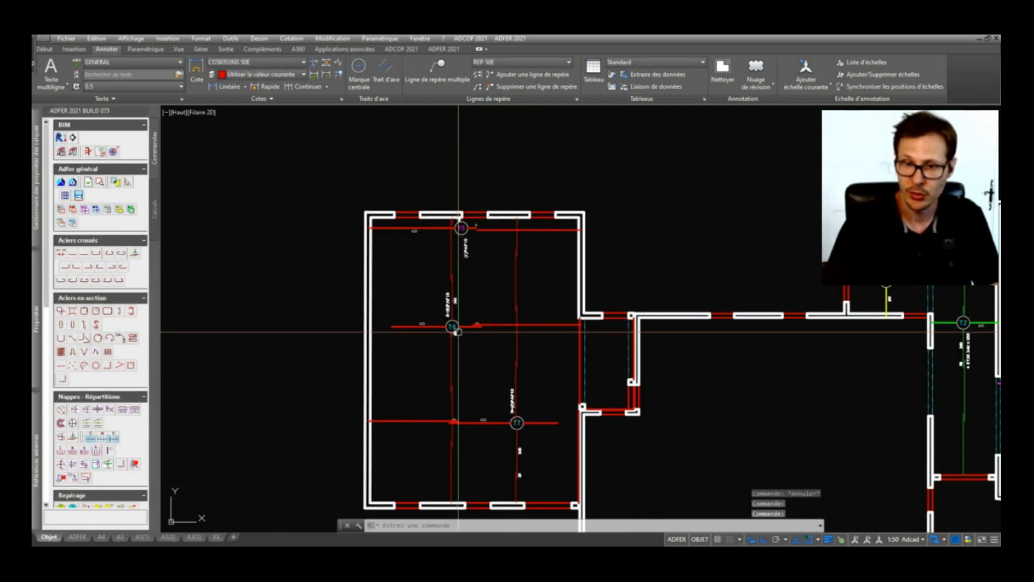
Delete mesh layers T6 and T7 from the T5 bay.
click(531, 299)
click(423, 425)
key(Delete)
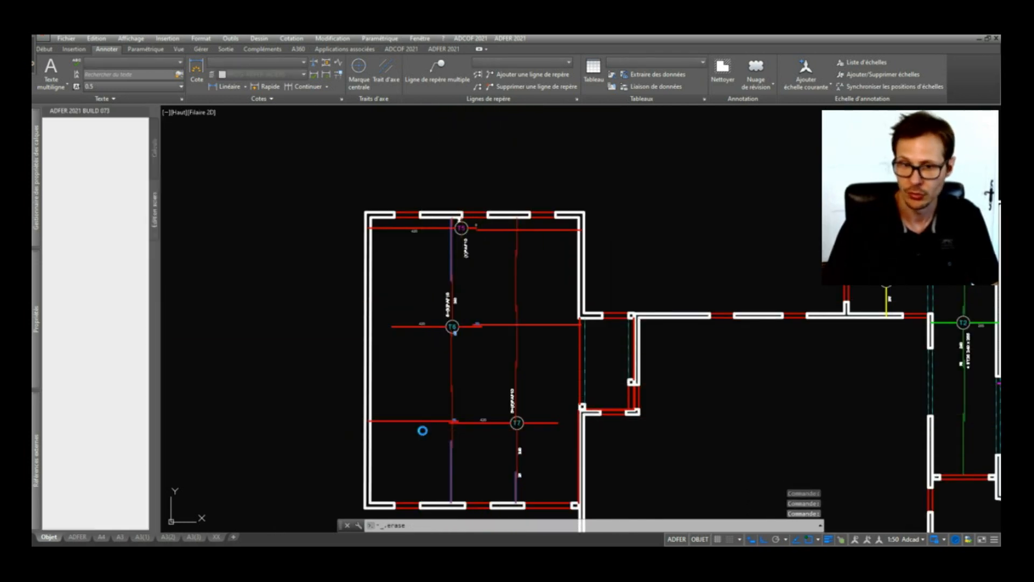
Start an HA12 steel bar layer at 20 spacing and define its rectangle over the room containing mesh T4.
scroll(496, 383, down, 2)
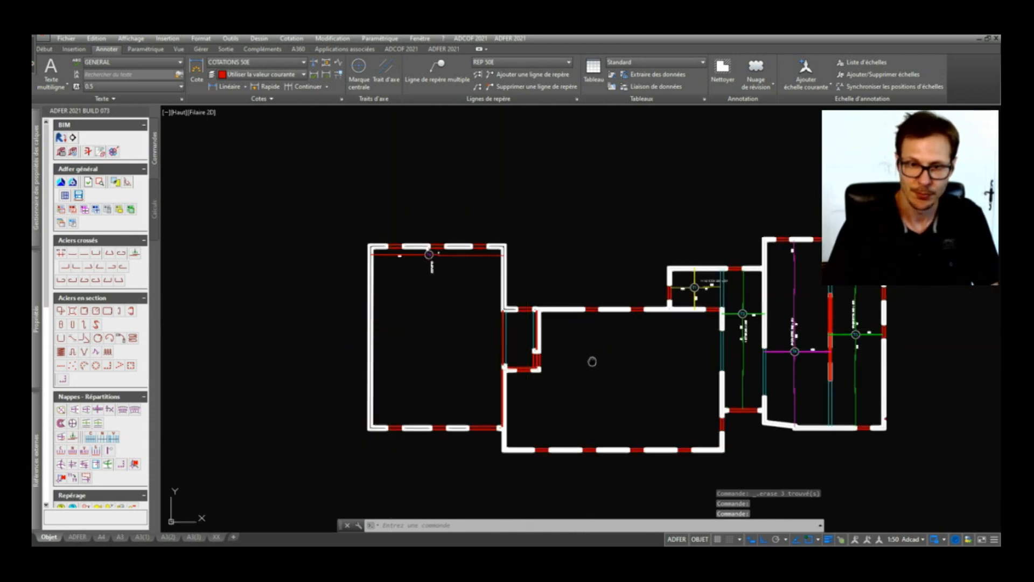
middle_drag(591, 361, 528, 351)
scroll(346, 306, up, 2)
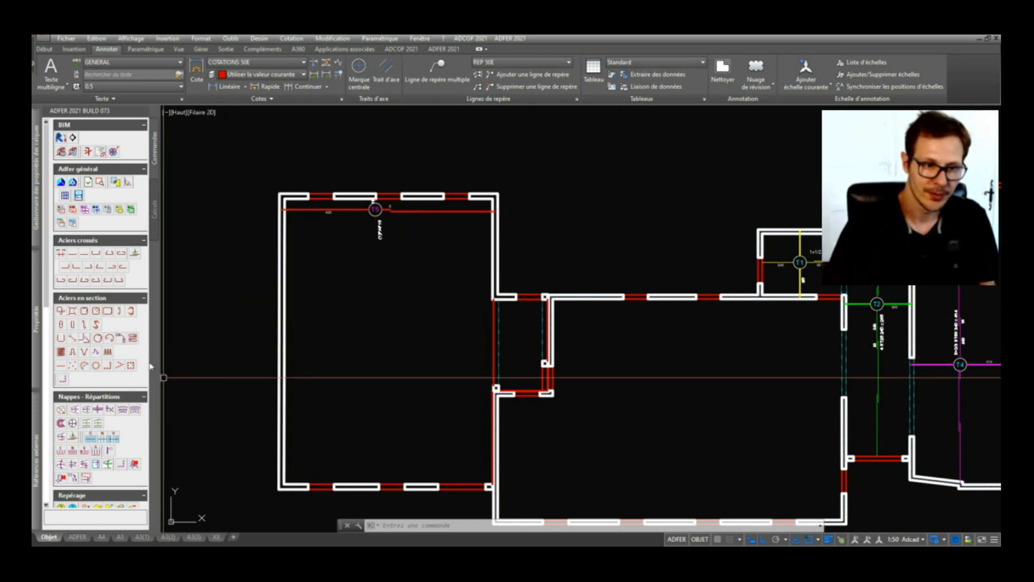
middle_drag(361, 306, 385, 281)
scroll(120, 318, down, 3)
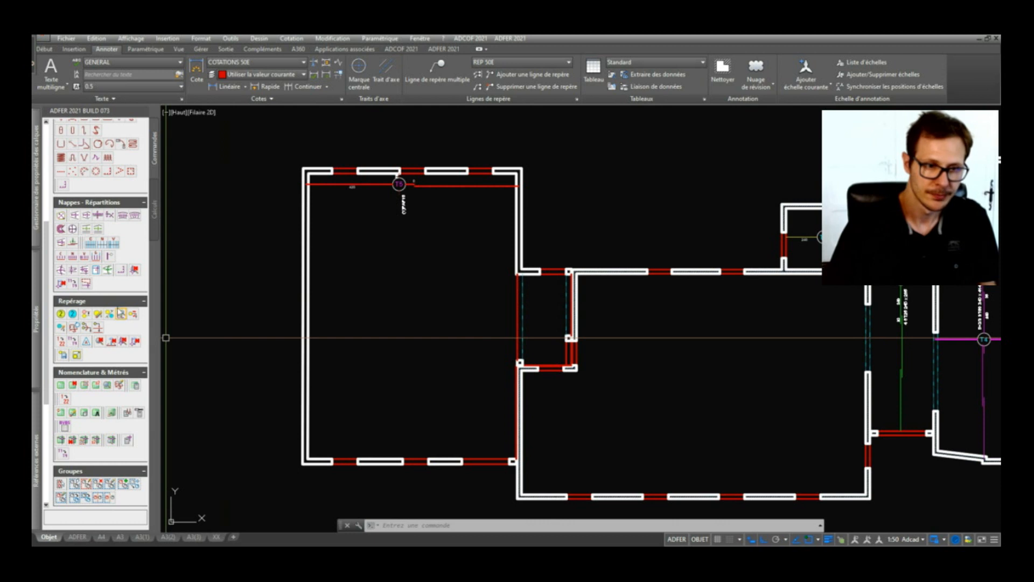
click(61, 216)
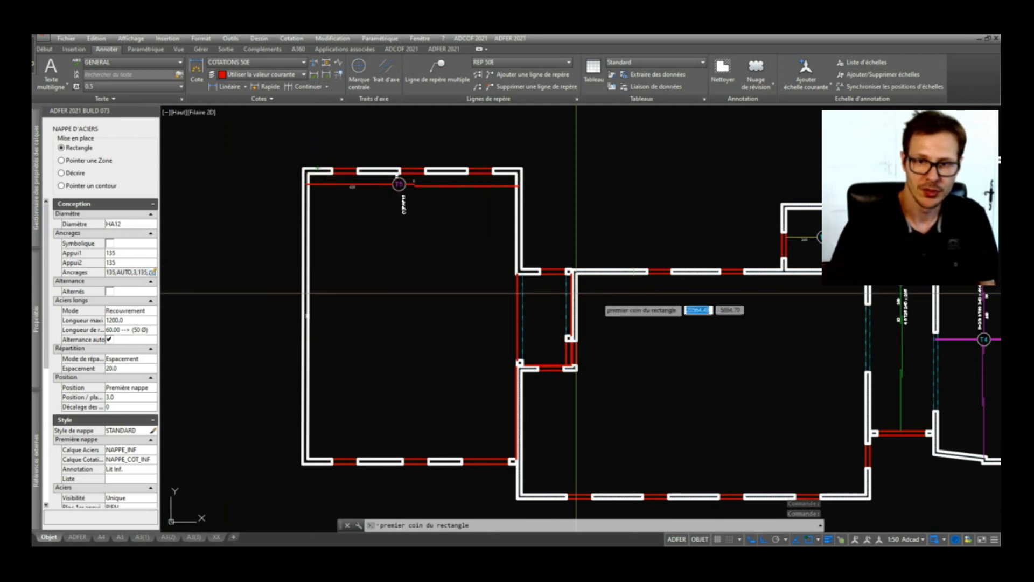
scroll(576, 292, down, 3)
scroll(596, 300, up, 3)
scroll(506, 290, up, 1)
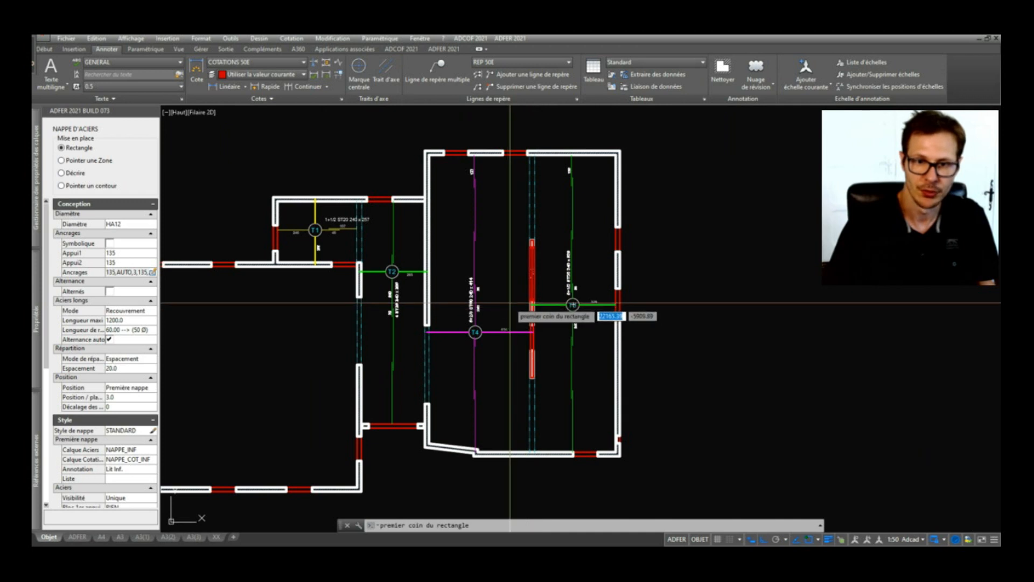
scroll(431, 153, up, 2)
click(429, 156)
scroll(457, 164, down, 2)
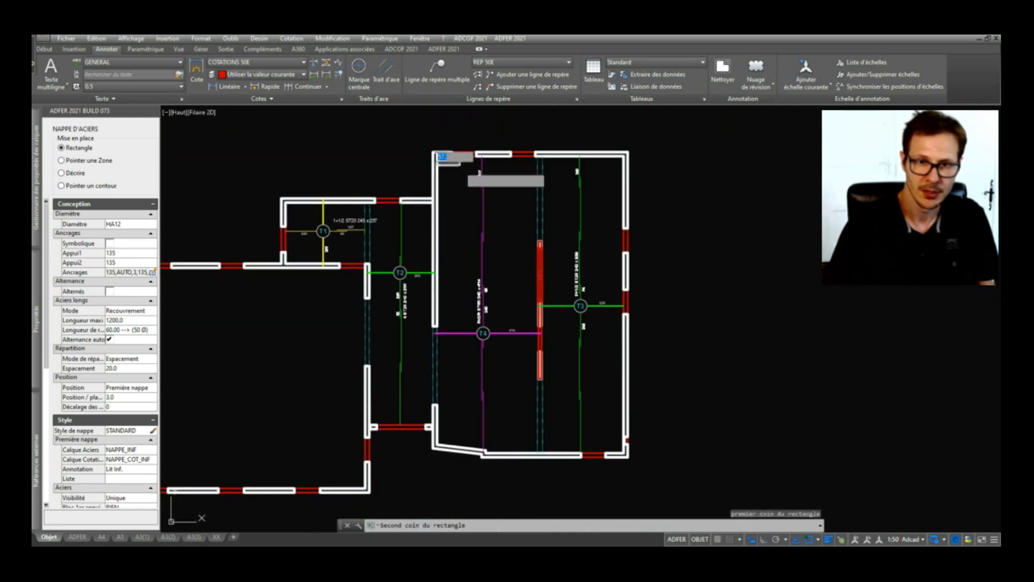
scroll(536, 451, up, 3)
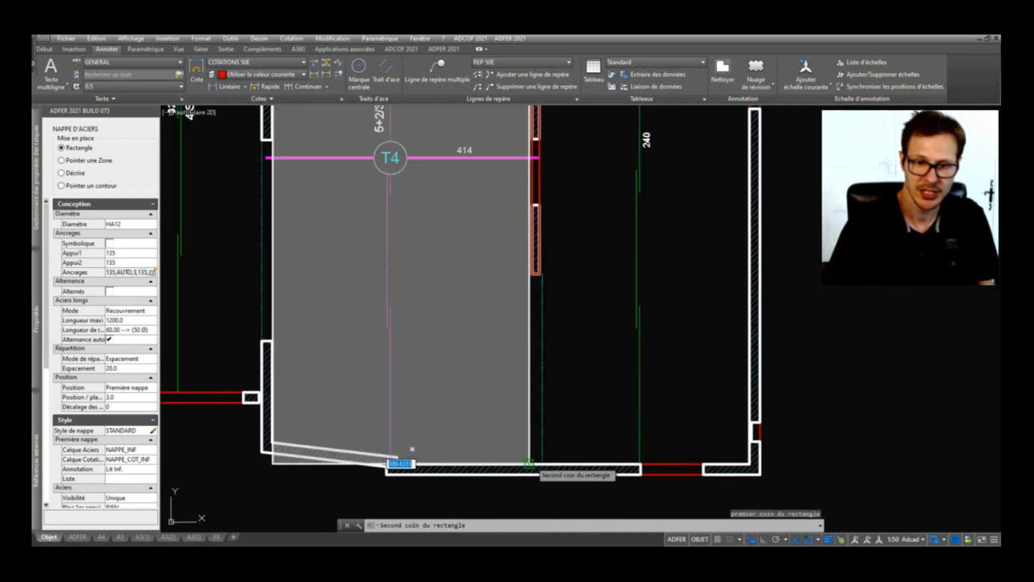
click(529, 464)
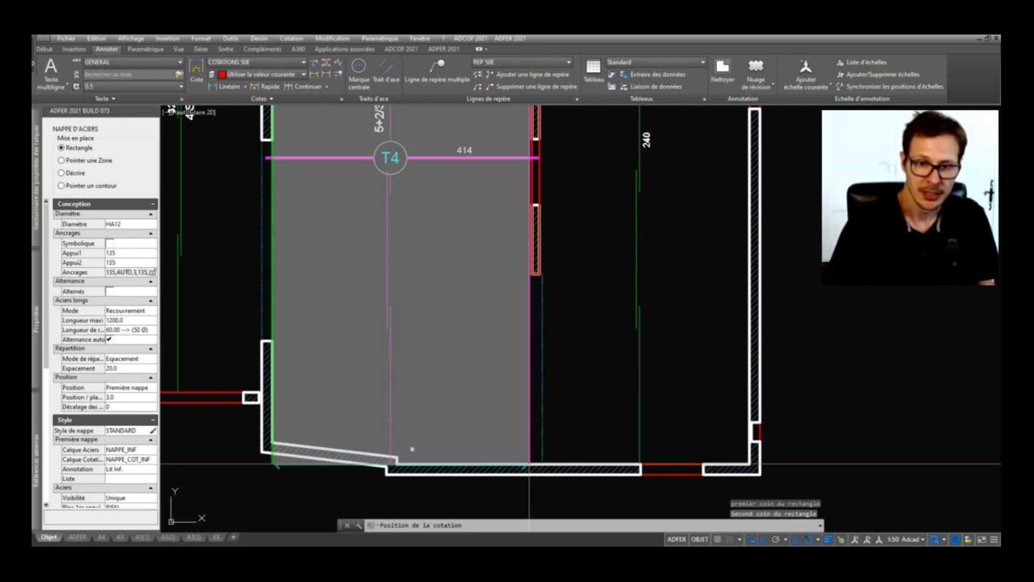
Position the bar layer's dimension between the T4 room's walls, above the T4 label, and choose a vertical distribution direction.
scroll(476, 310, down, 6)
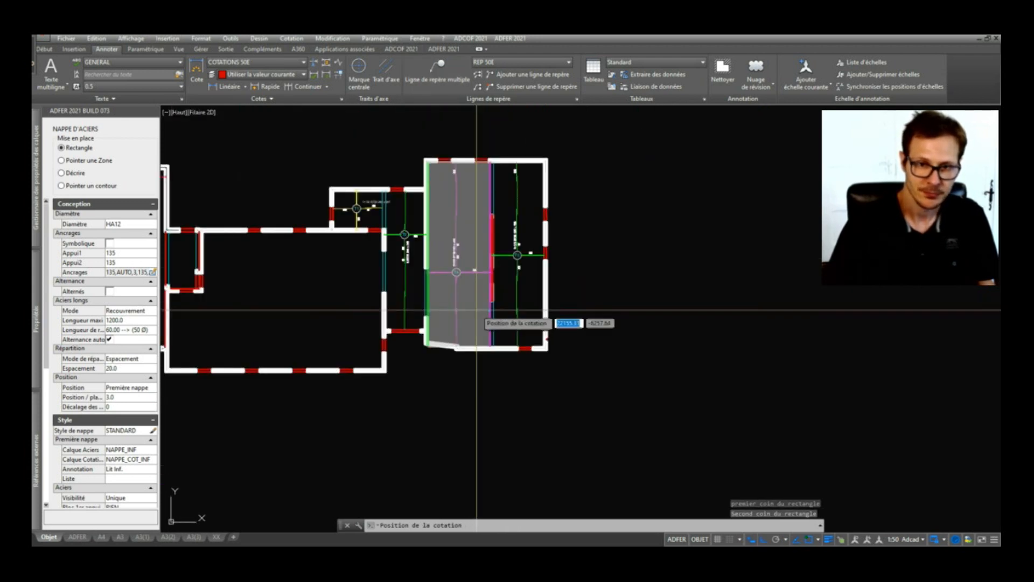
scroll(476, 310, up, 5)
click(468, 224)
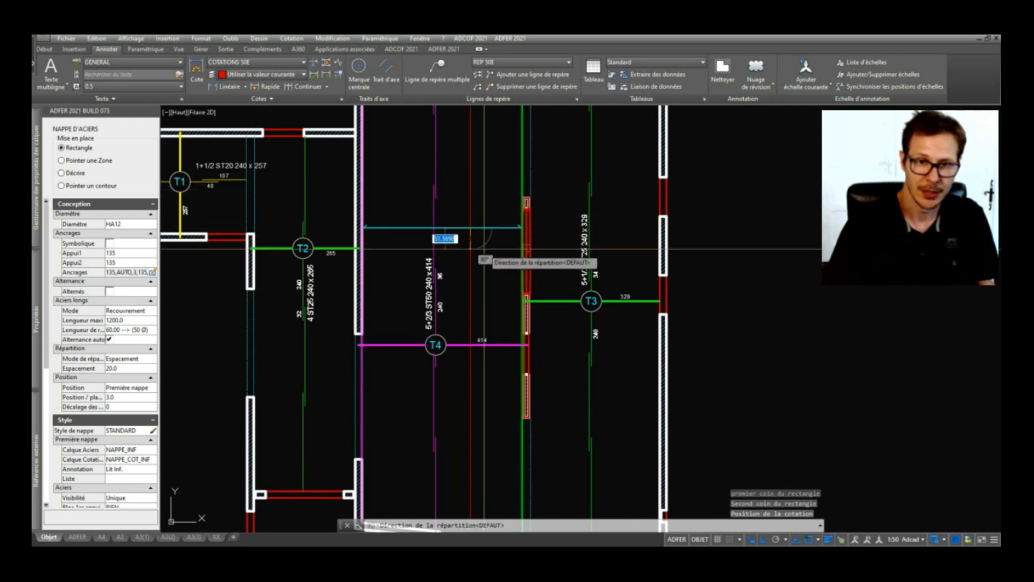
click(459, 212)
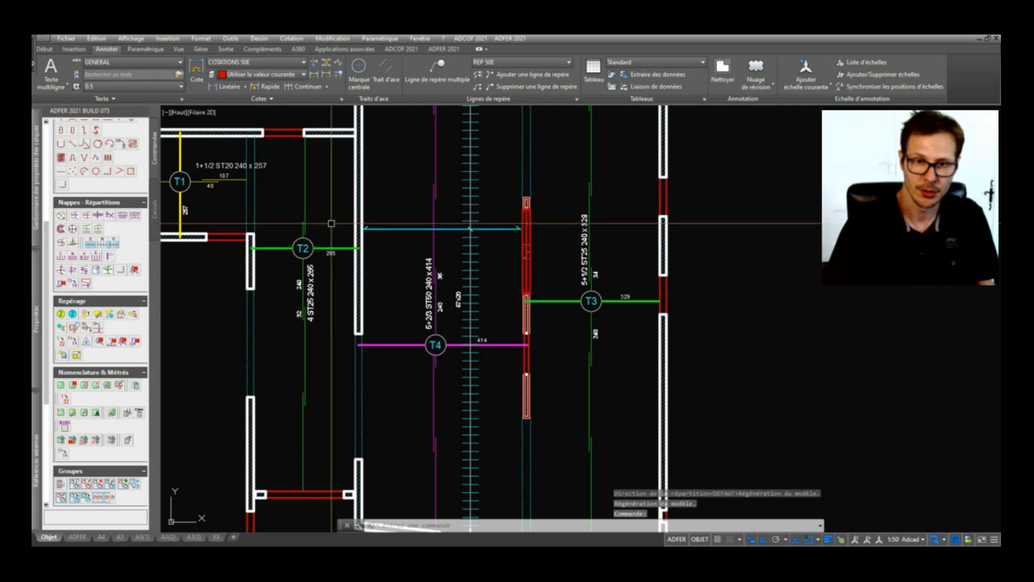
Set the diameter of the bar layer in the T4 room to HA8.
middle_drag(483, 266, 483, 309)
scroll(462, 320, up, 3)
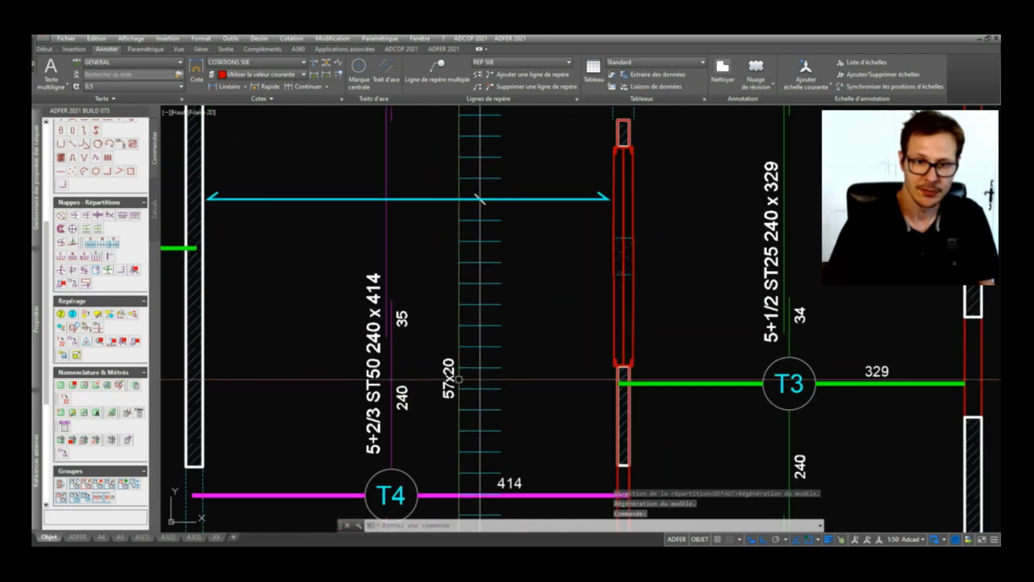
scroll(459, 379, down, 4)
click(482, 316)
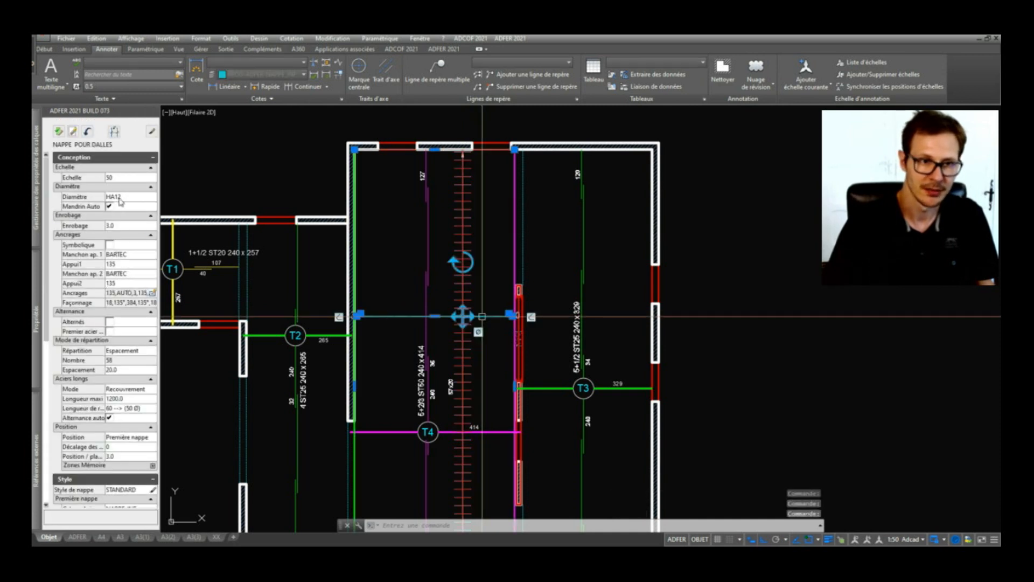
click(121, 200)
click(126, 199)
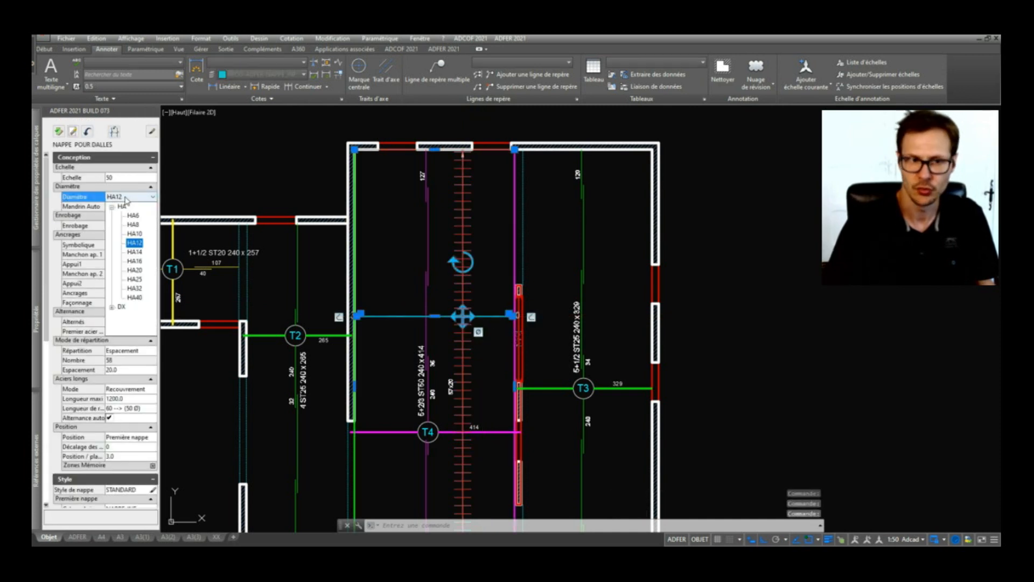
click(132, 224)
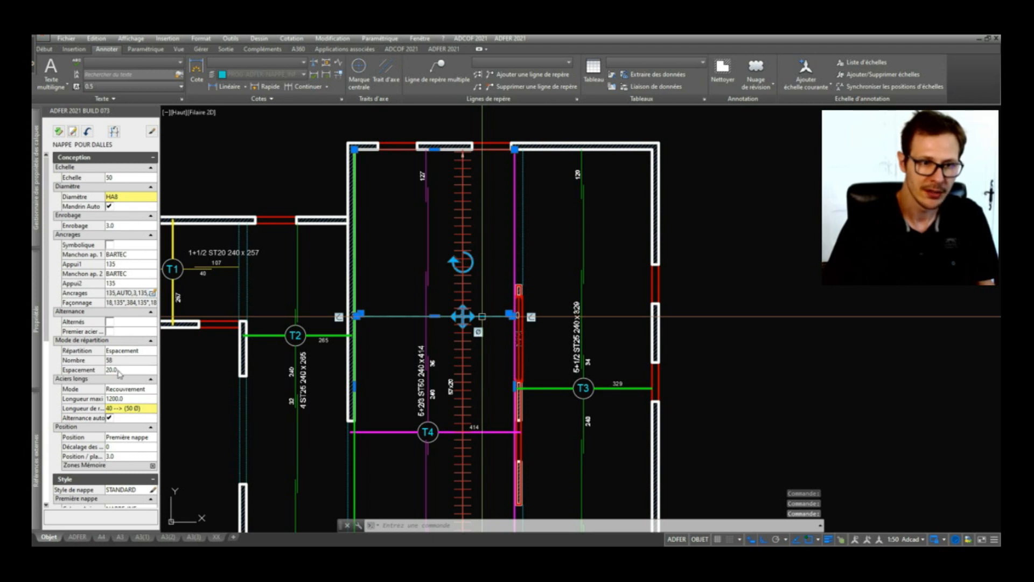
Set the bar layer's spacing to 25 and update the layer.
text(25)
key(Return)
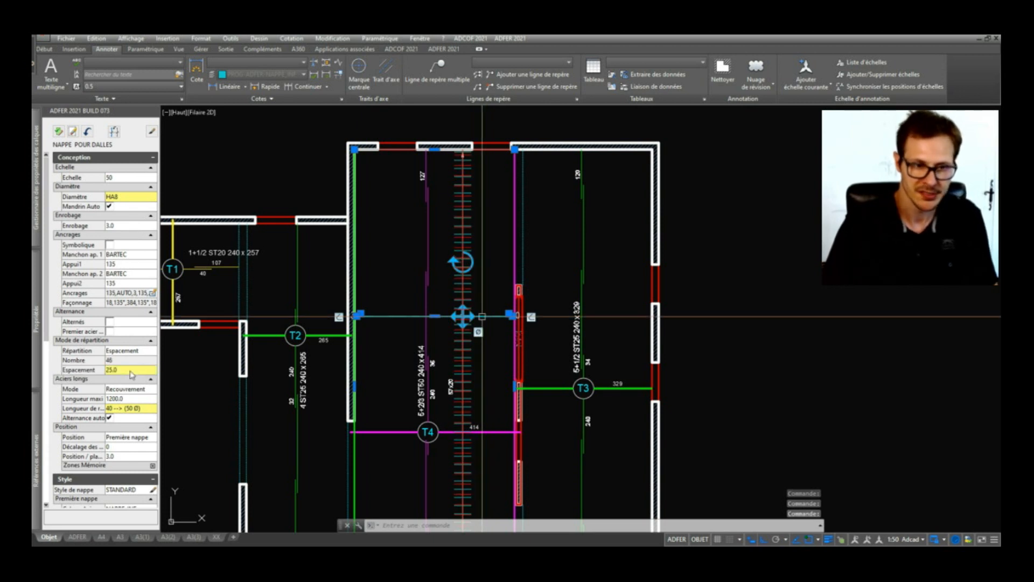
click(58, 132)
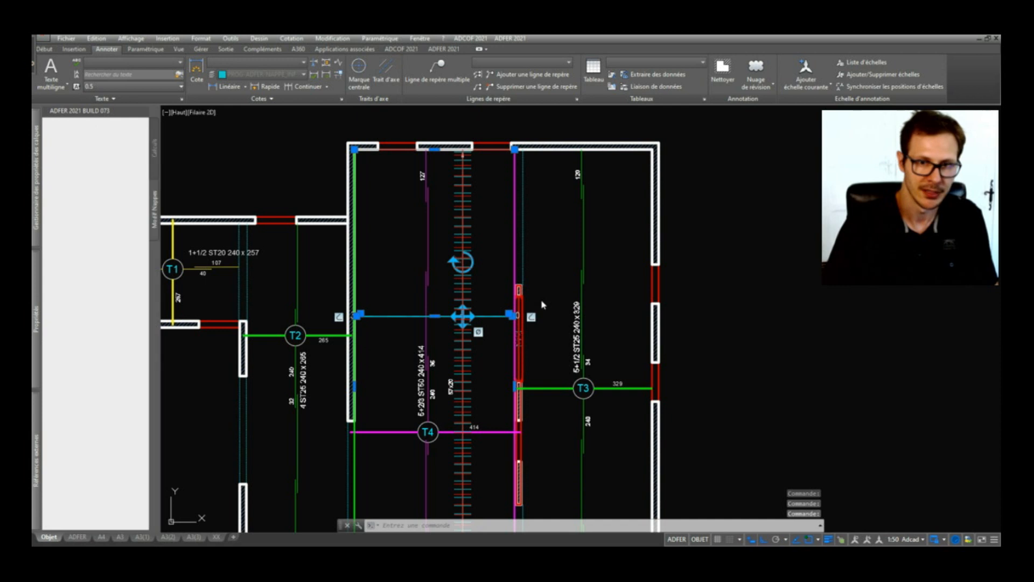
scroll(538, 242, down, 5)
scroll(542, 221, up, 8)
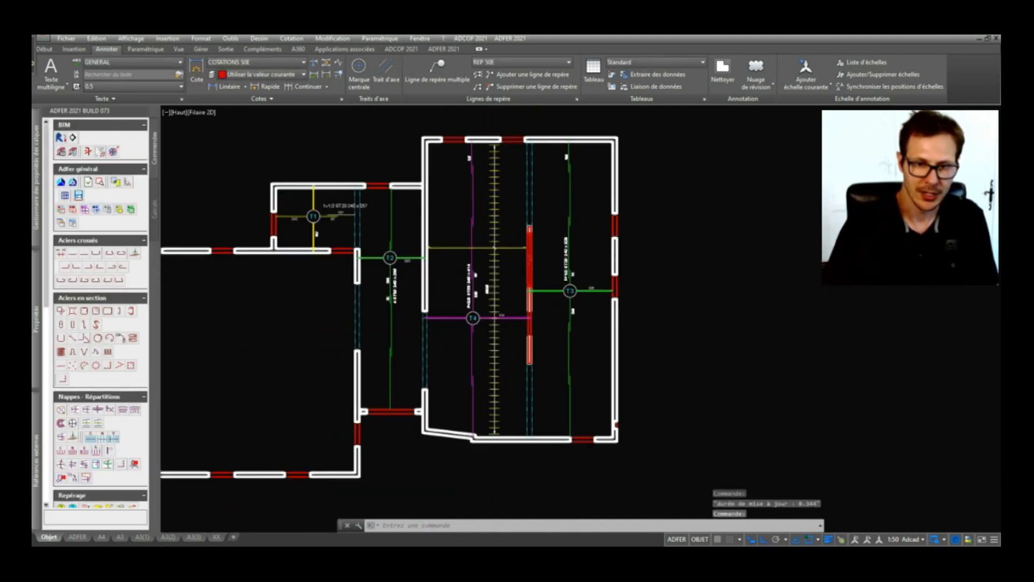
middle_drag(543, 221, 521, 303)
scroll(509, 345, down, 2)
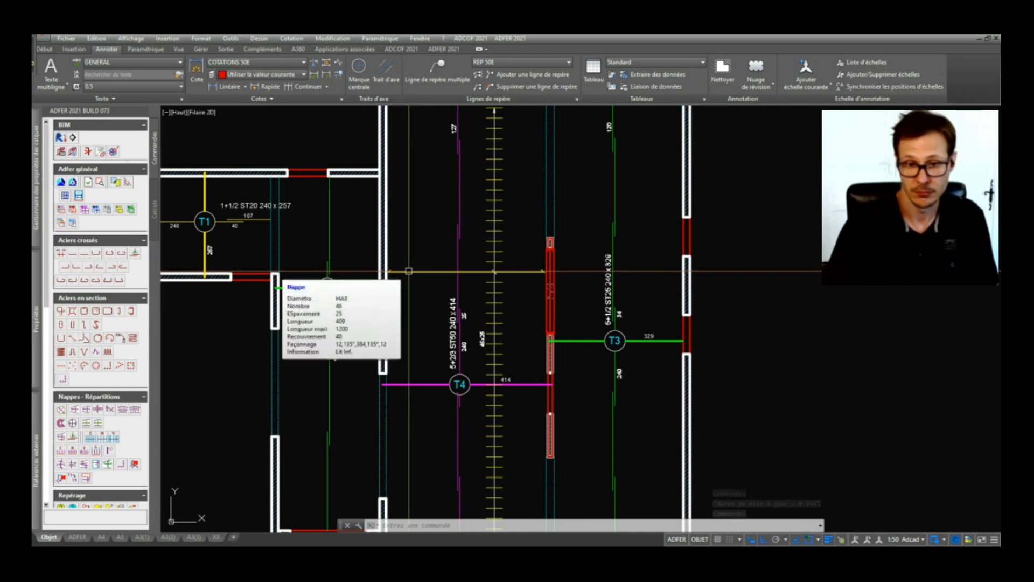
Set the bar visibility of the T4 room's steel layer to Tous.
scroll(489, 284, down, 2)
click(512, 277)
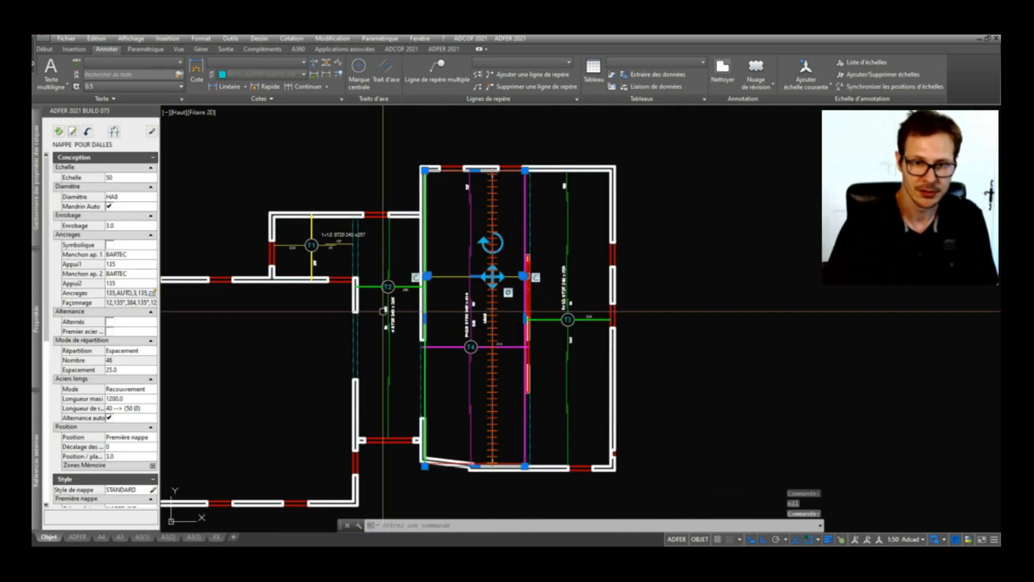
scroll(141, 334, down, 3)
scroll(127, 382, down, 3)
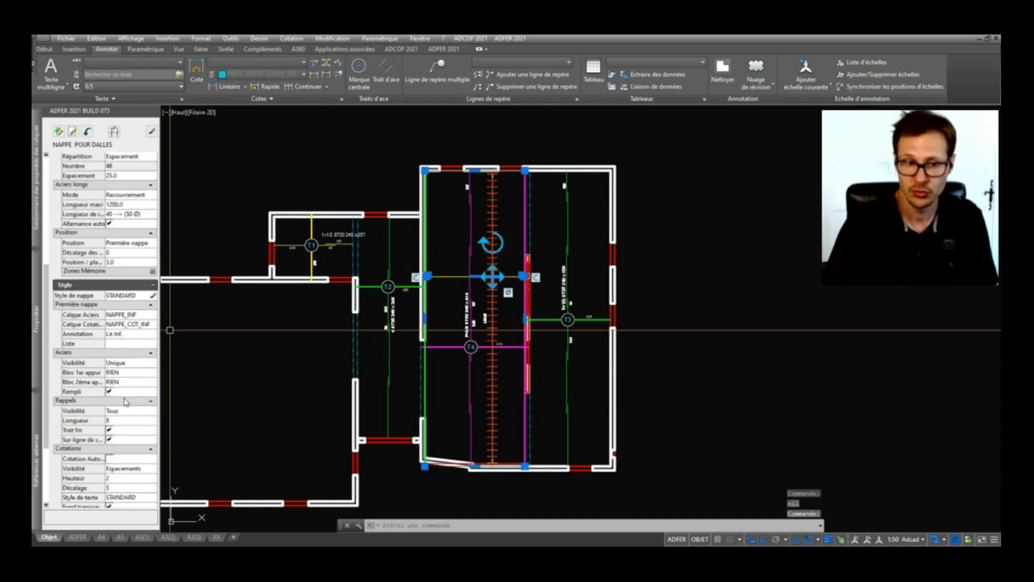
click(126, 366)
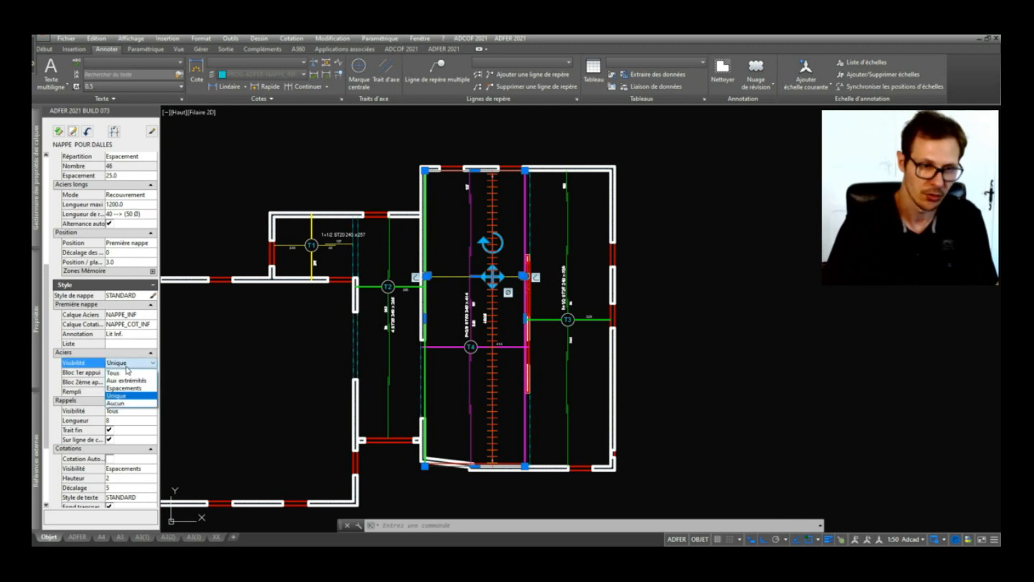
click(124, 374)
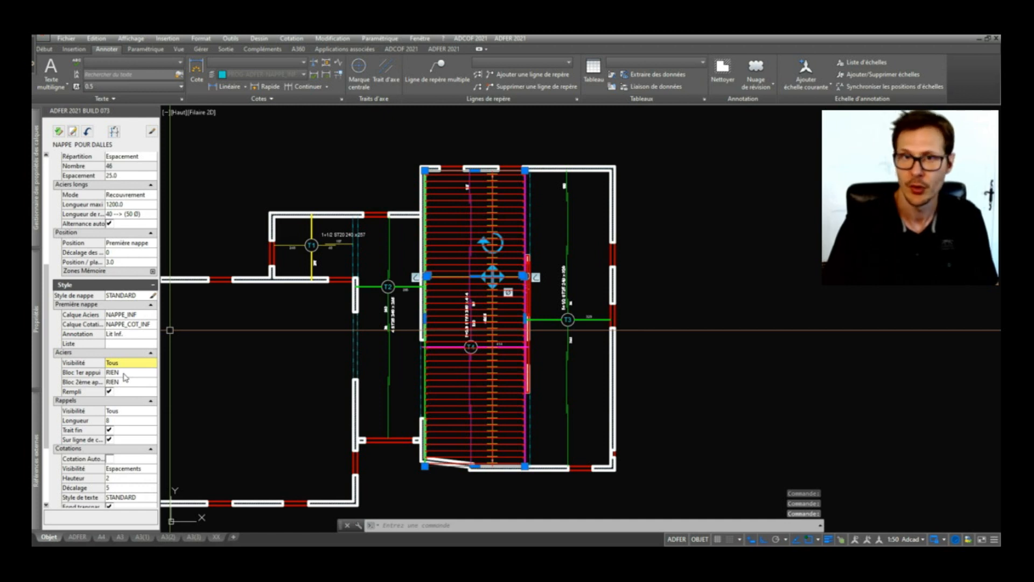
Return the layer's bar visibility to Unique and update the layer.
click(127, 366)
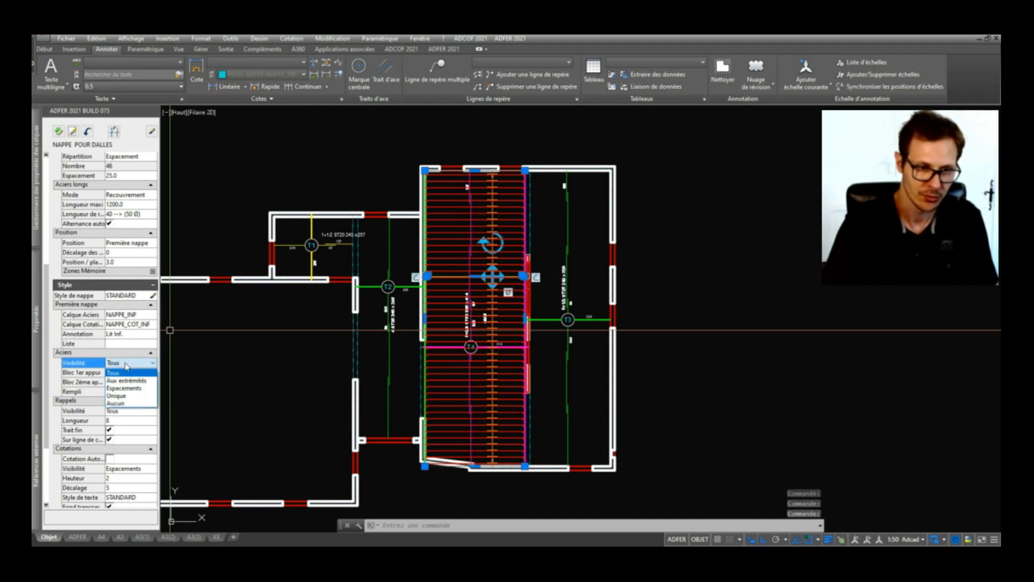
click(127, 397)
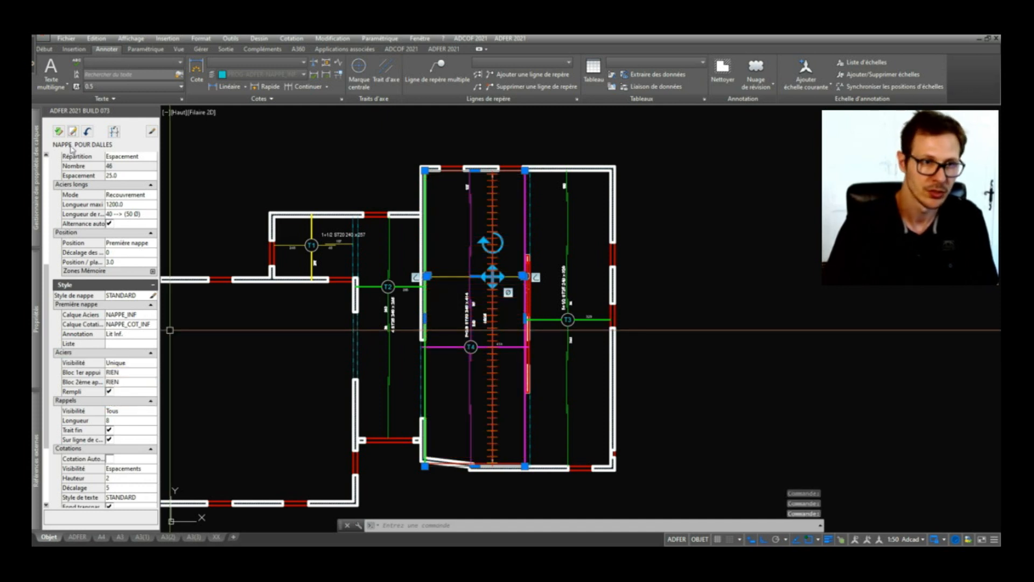
click(58, 130)
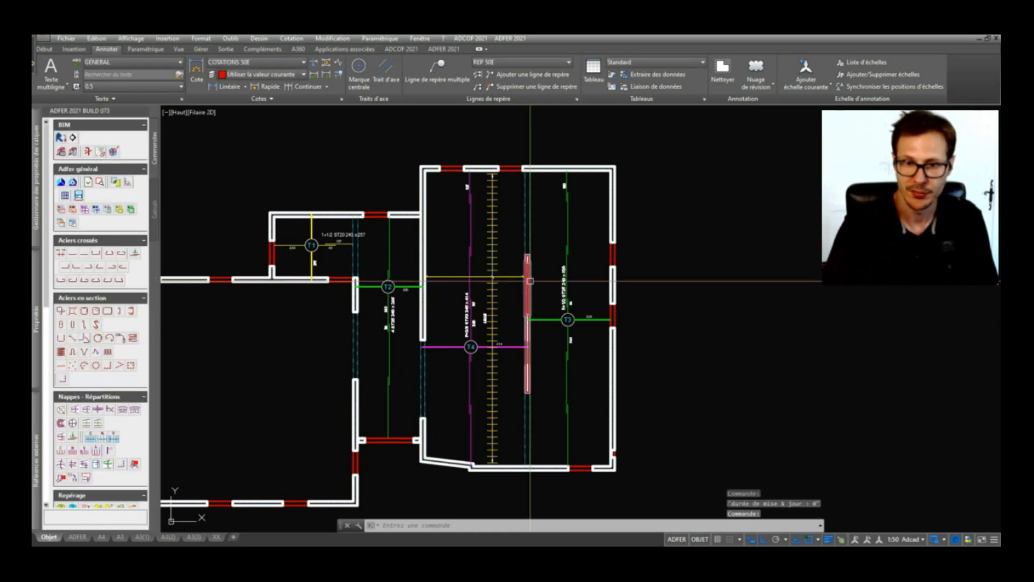
Examine the default scale options in the ADFER representation configuration.
scroll(495, 275, up, 2)
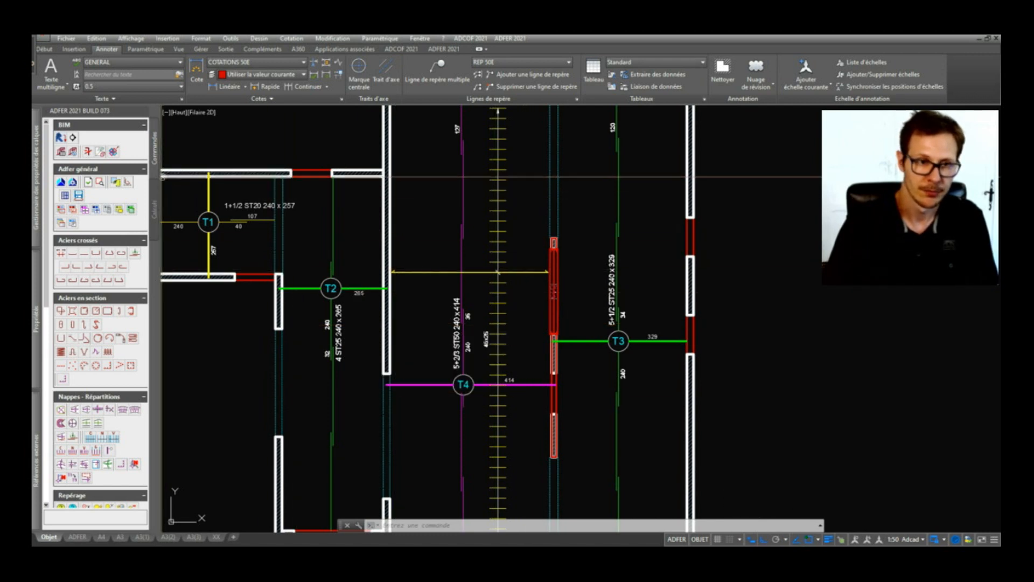
click(156, 205)
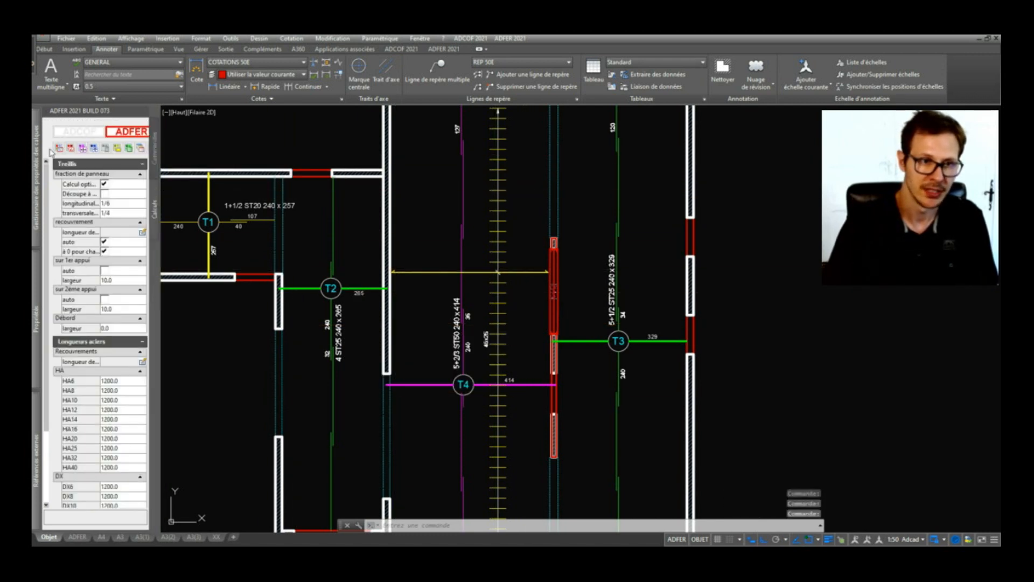
click(155, 203)
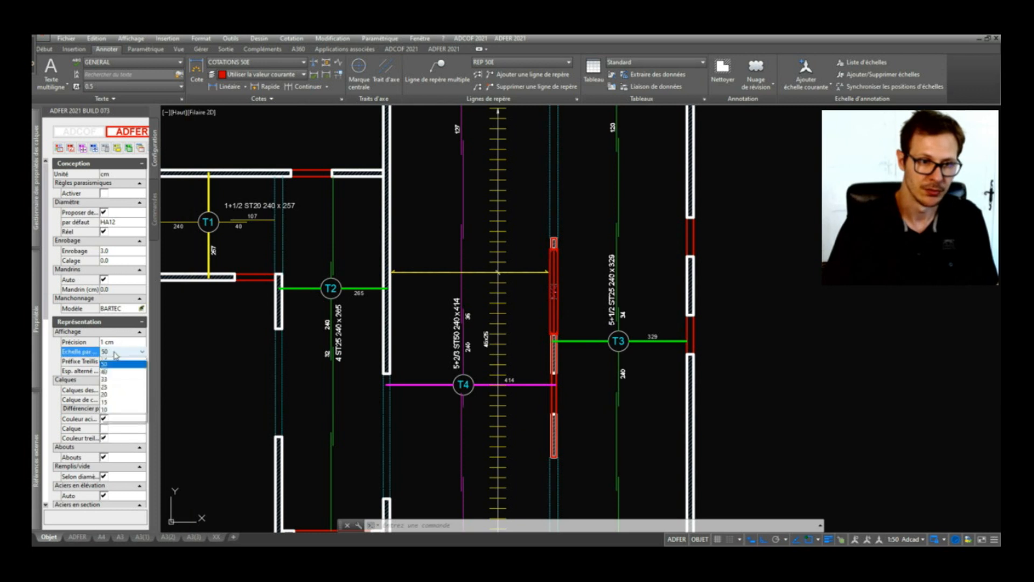
click(115, 385)
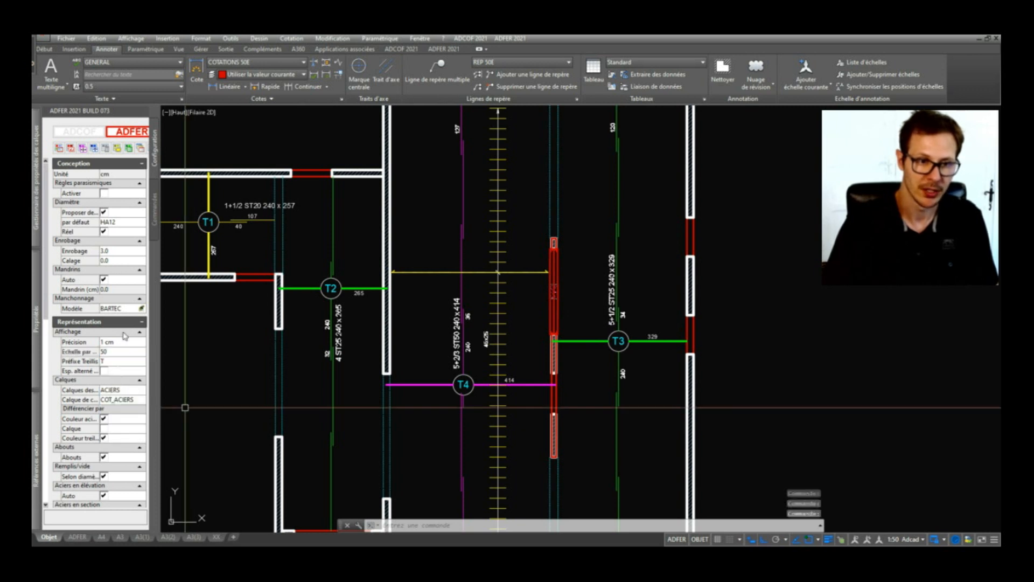
click(156, 202)
Label the T4 room's bar layer as mark 1, placing the bubble above the representative bar, near the wall on the T2 side.
scroll(86, 353, down, 5)
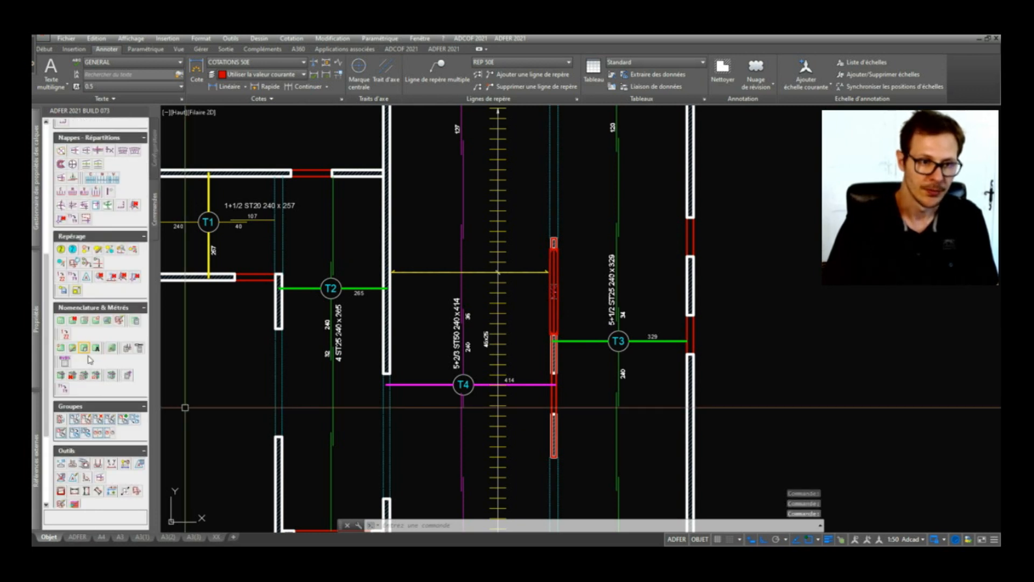
click(60, 249)
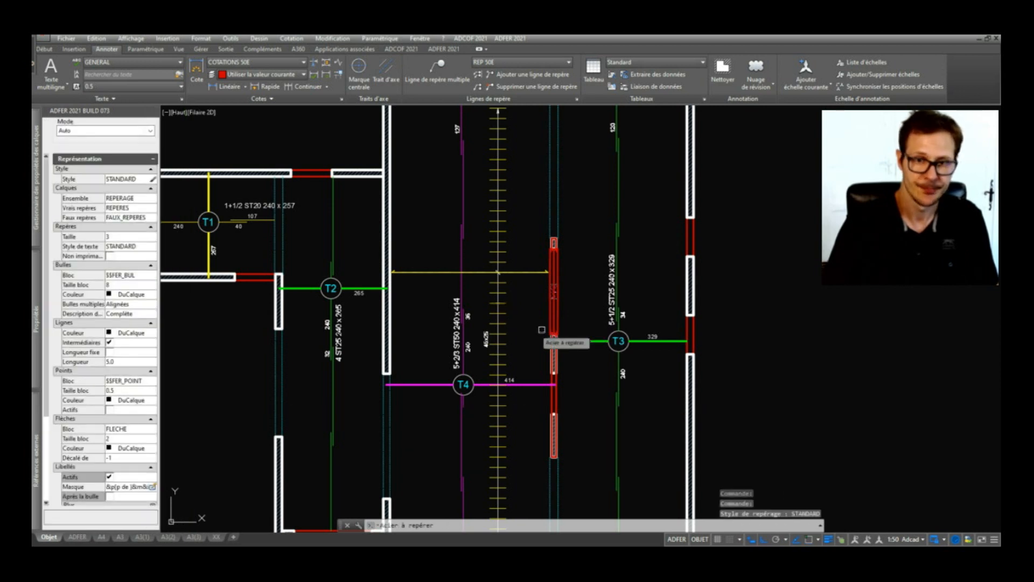
scroll(498, 273, up, 4)
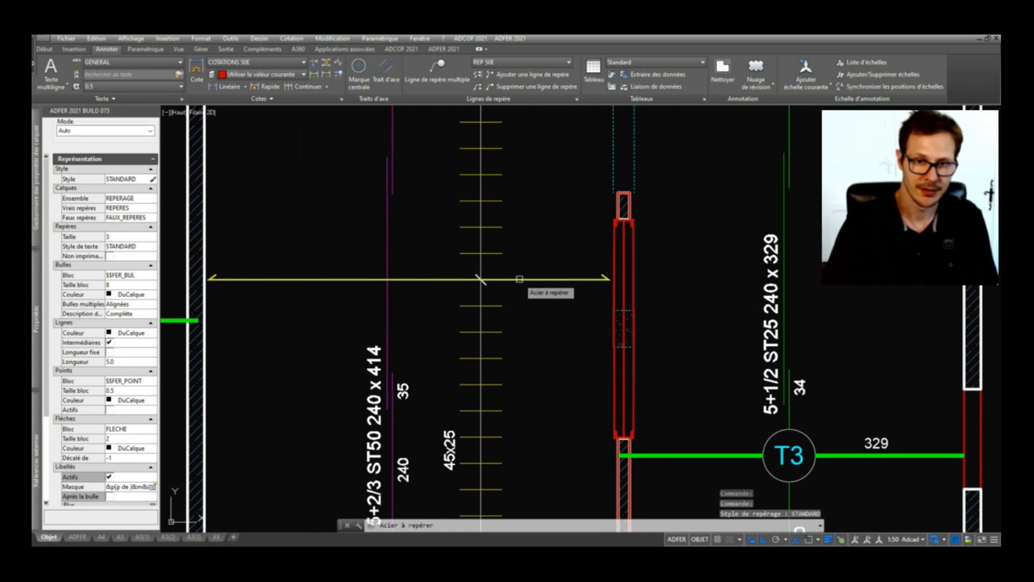
click(415, 279)
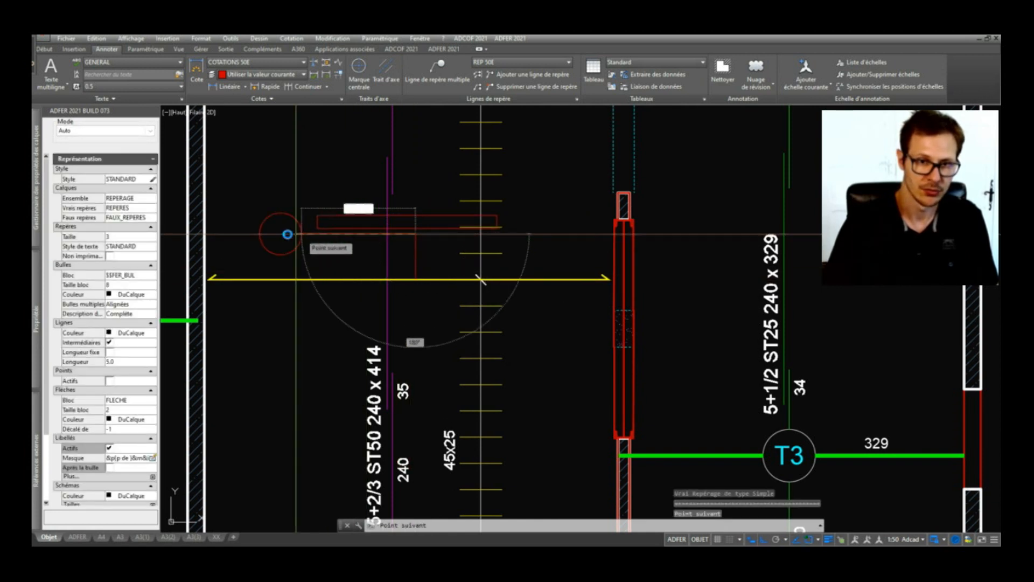
click(254, 233)
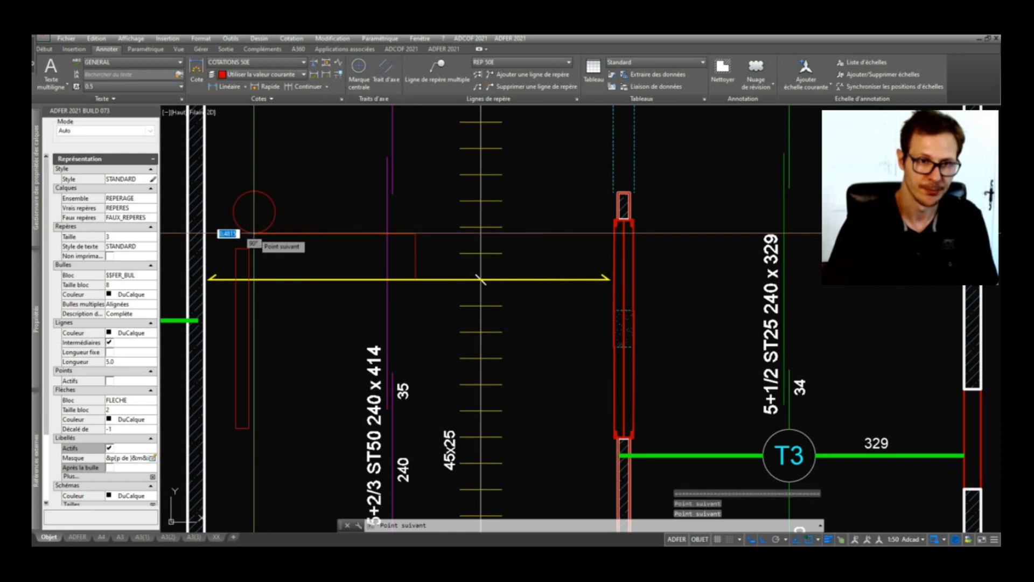
key(Return)
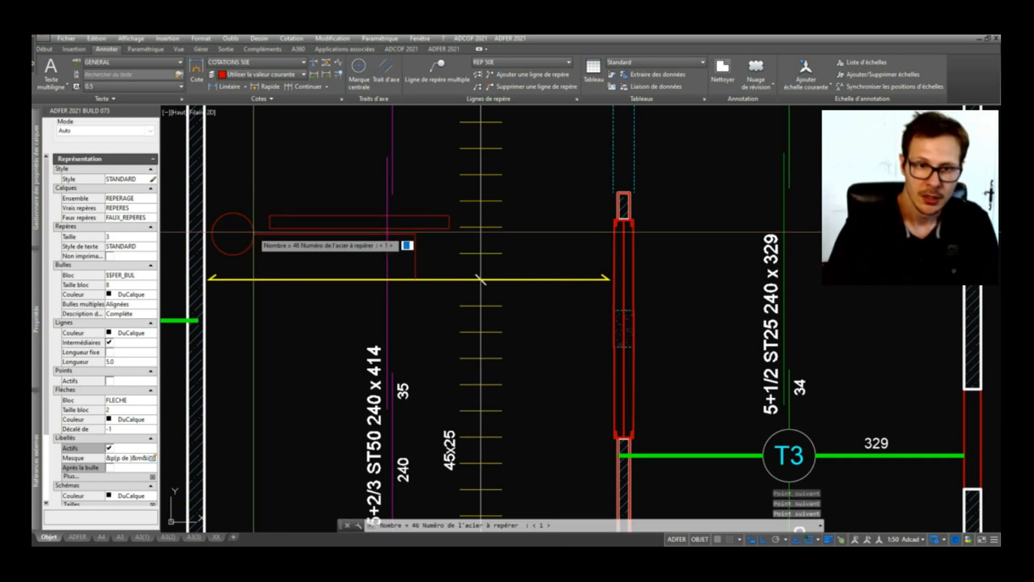
key(Return)
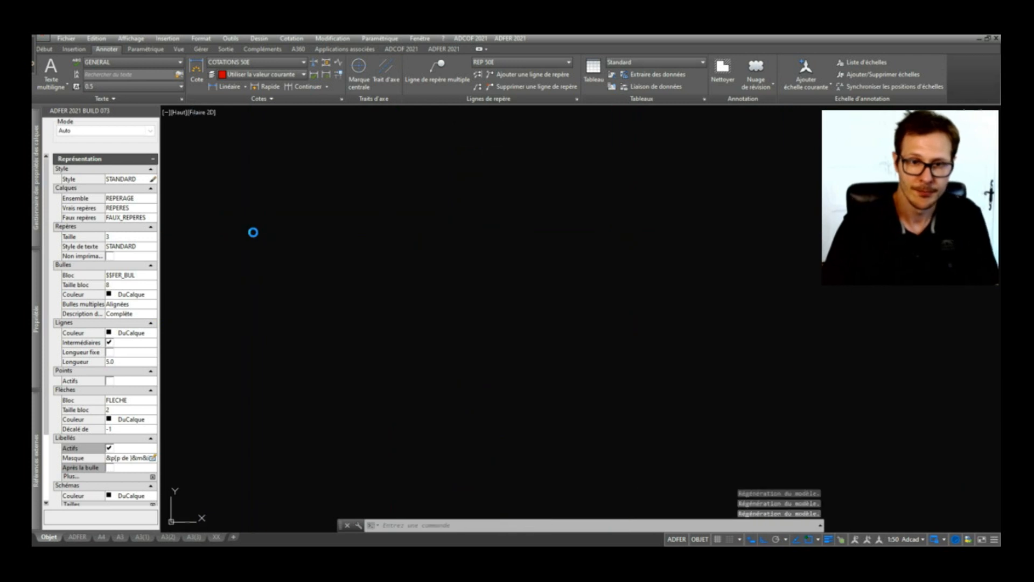
scroll(423, 281, down, 4)
key(Return)
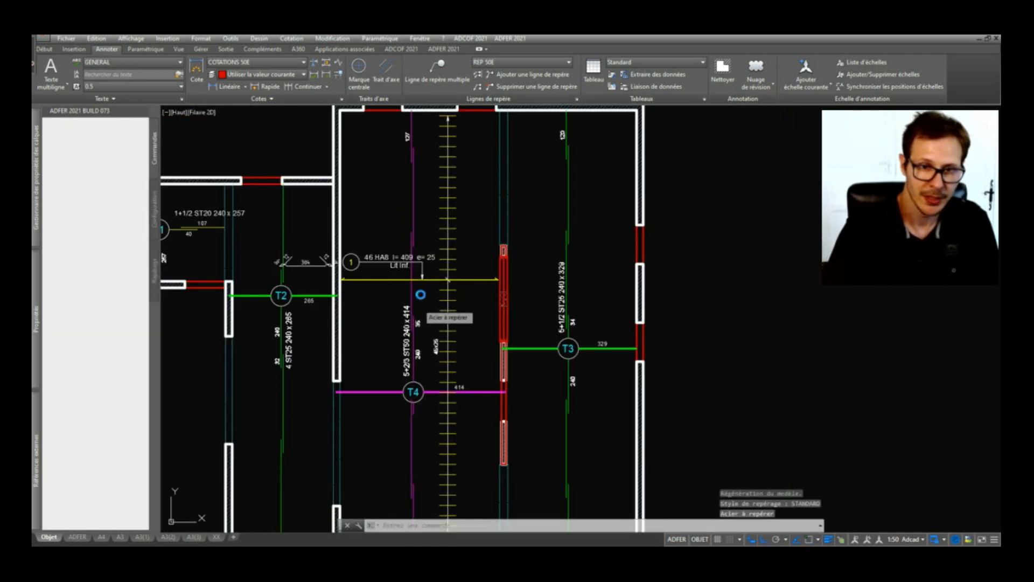
scroll(366, 232, up, 2)
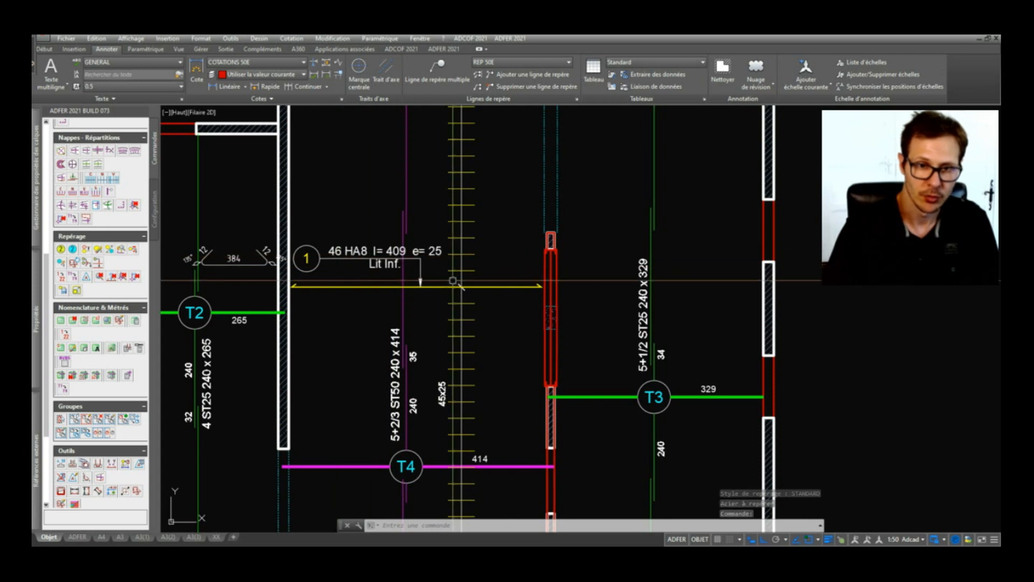
click(439, 284)
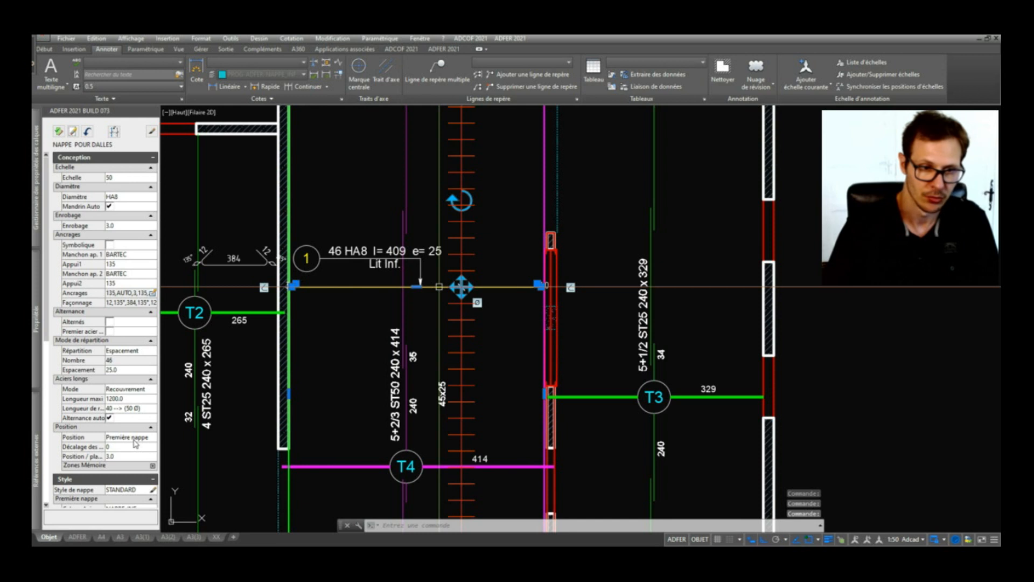
click(309, 235)
key(Escape)
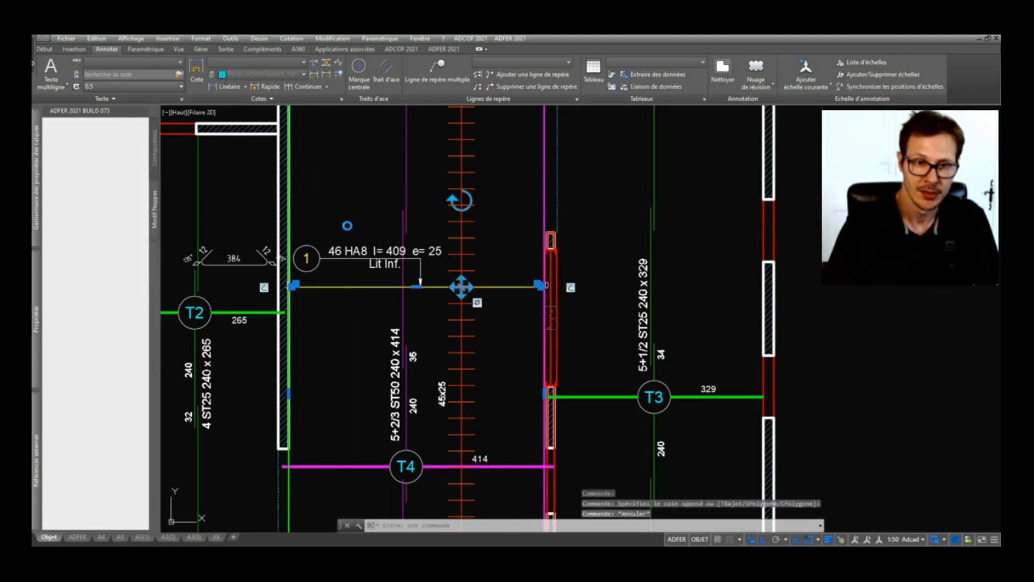
key(Escape)
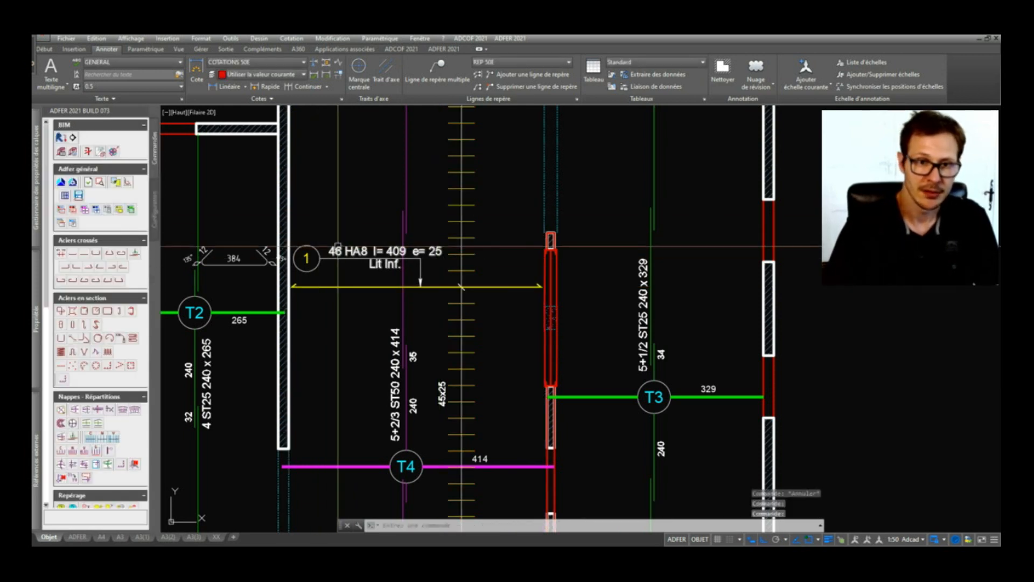
Change both end anchorages of the T4 room's bar layer to straight (Droit) and update the layer.
middle_drag(338, 249, 387, 254)
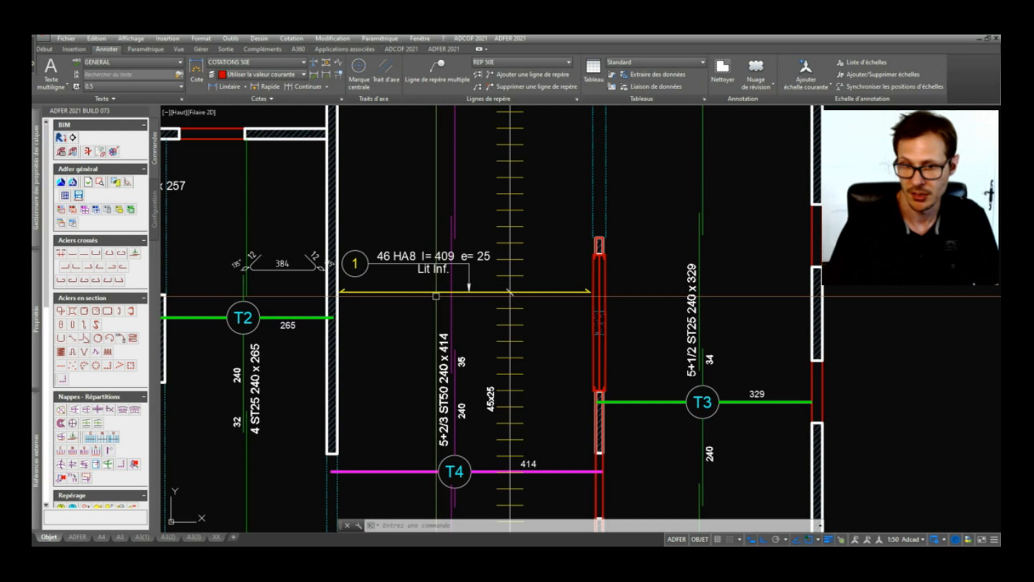
click(435, 292)
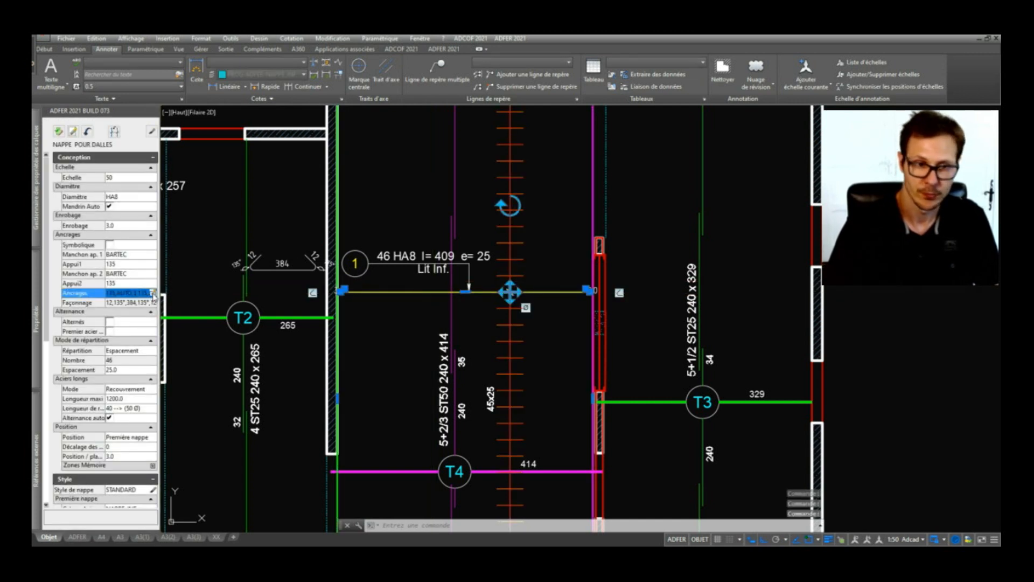
click(154, 294)
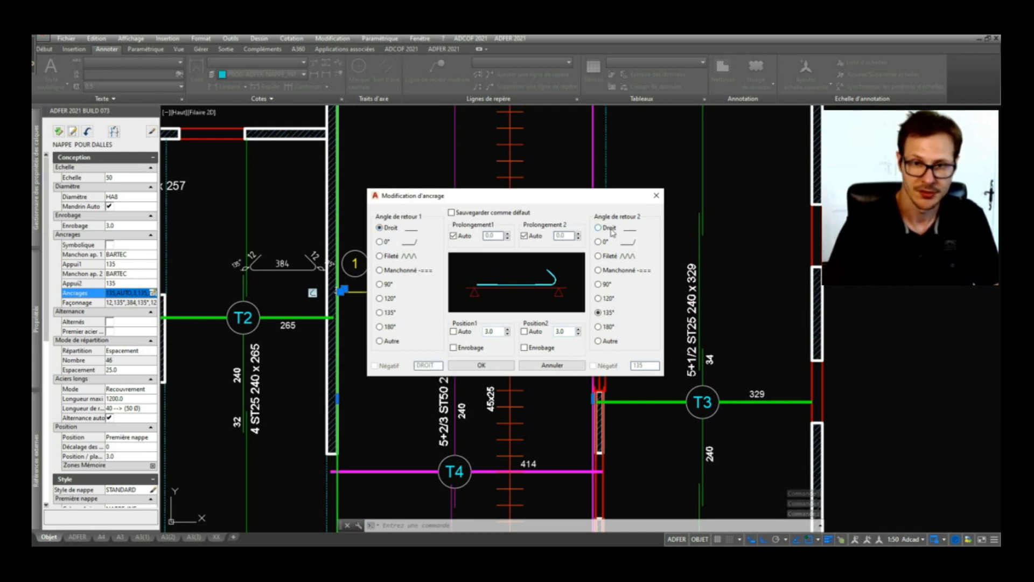
click(482, 365)
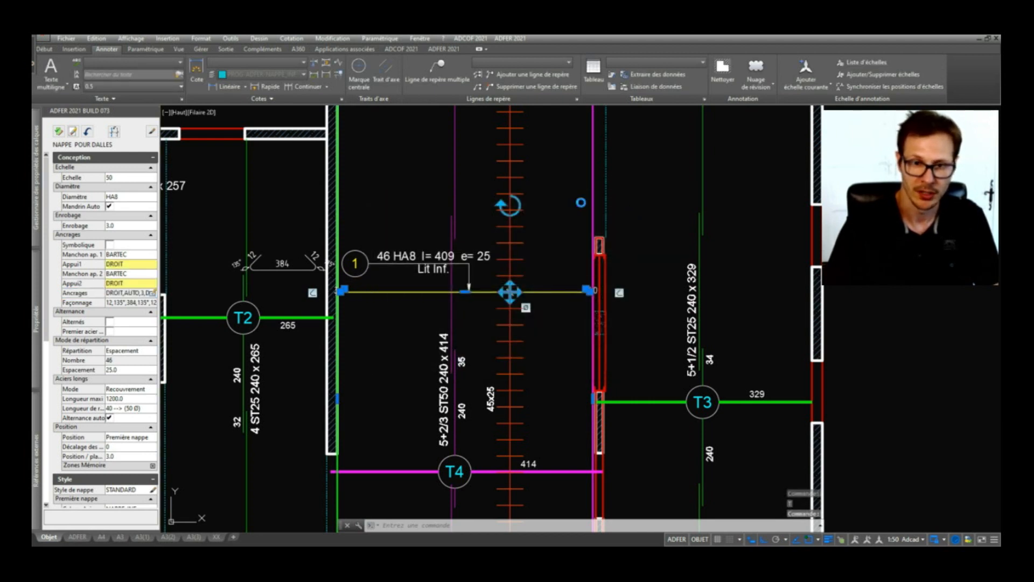
key(Escape)
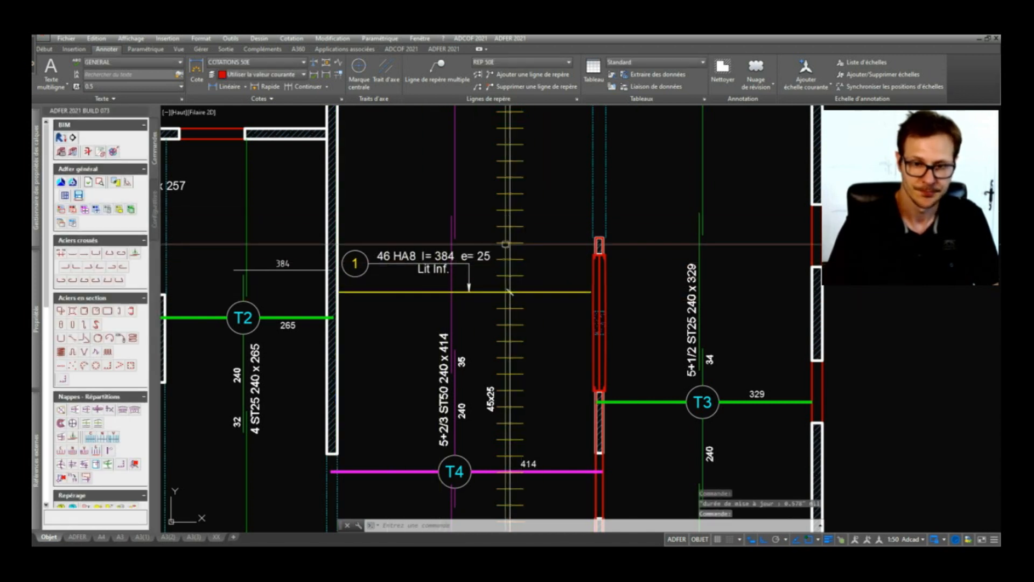
Examine the bar layer's label and distribution dimension in the T4 room, and the overall slab plan.
scroll(505, 220, down, 2)
scroll(489, 251, up, 2)
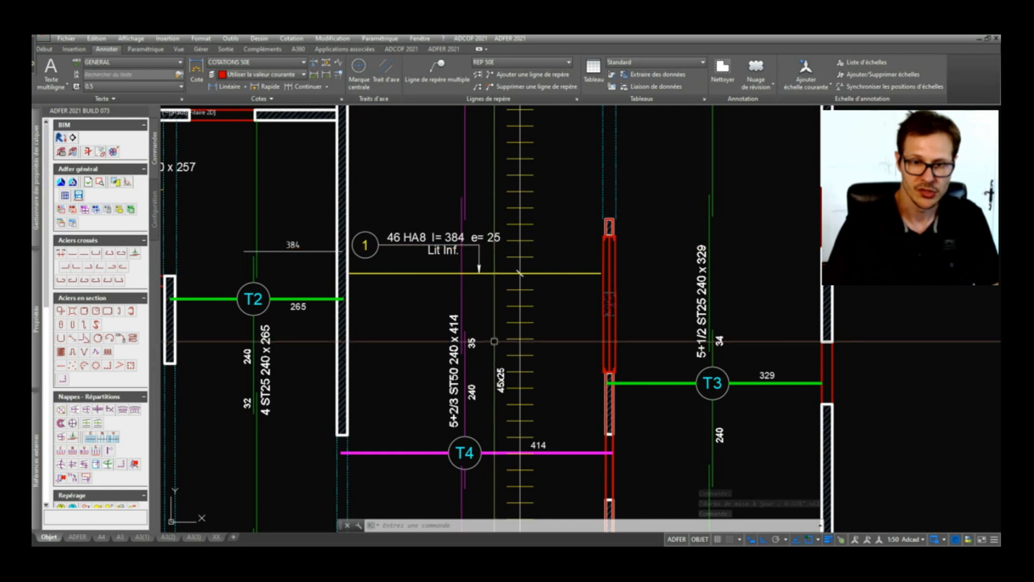
middle_drag(494, 341, 507, 233)
scroll(509, 252, up, 3)
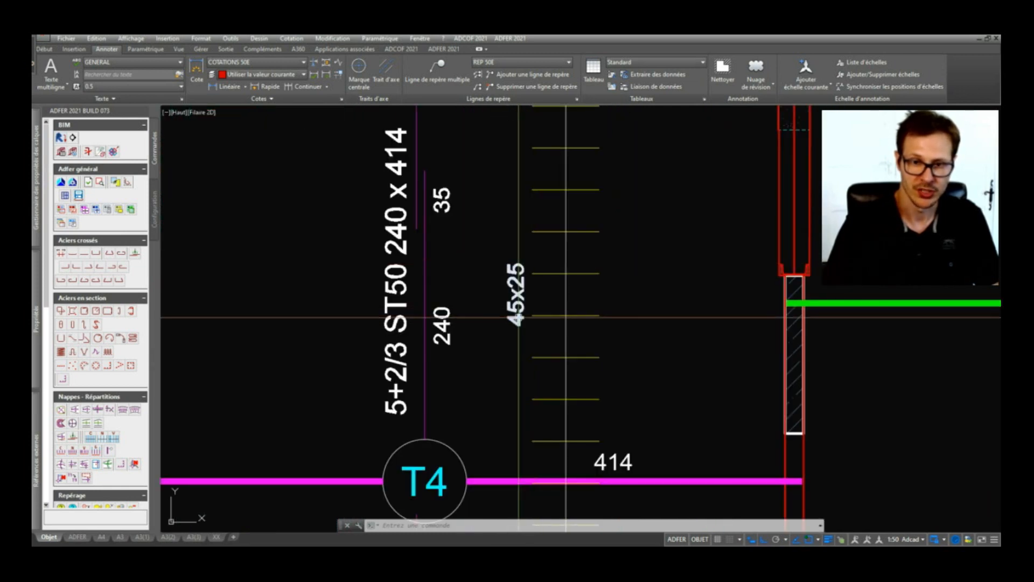
scroll(522, 285, down, 3)
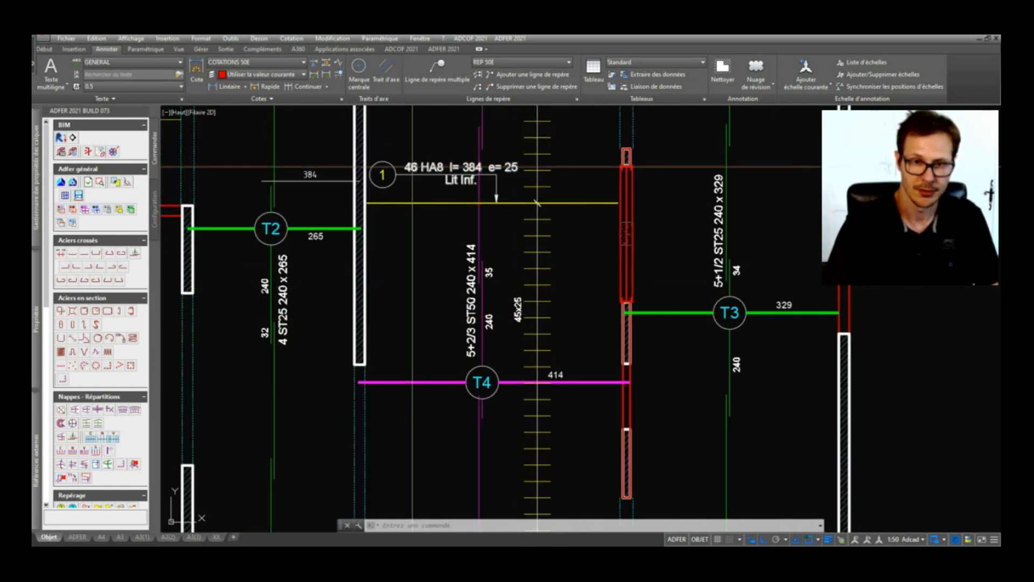
middle_drag(520, 233, 494, 270)
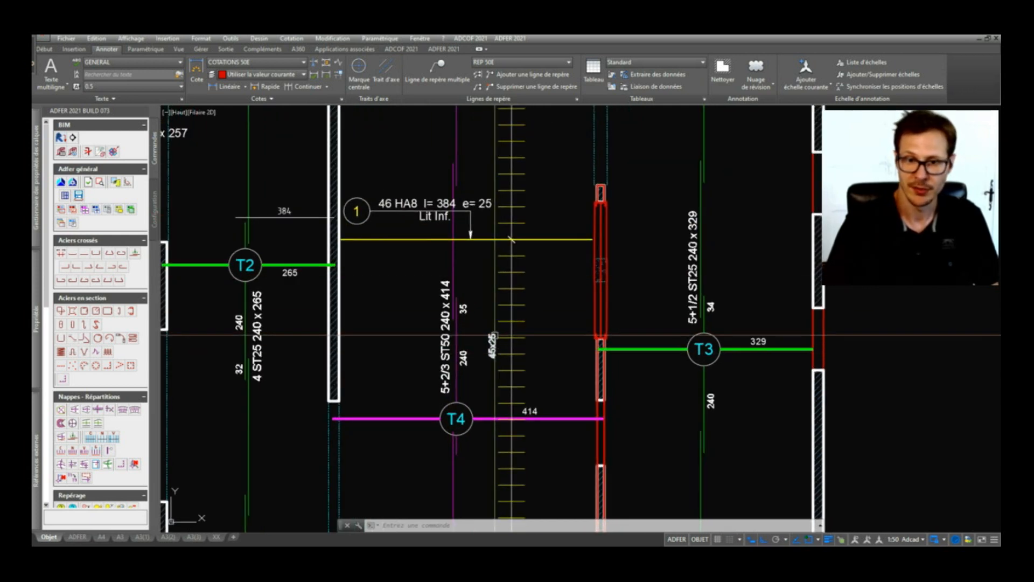
middle_drag(488, 263, 480, 280)
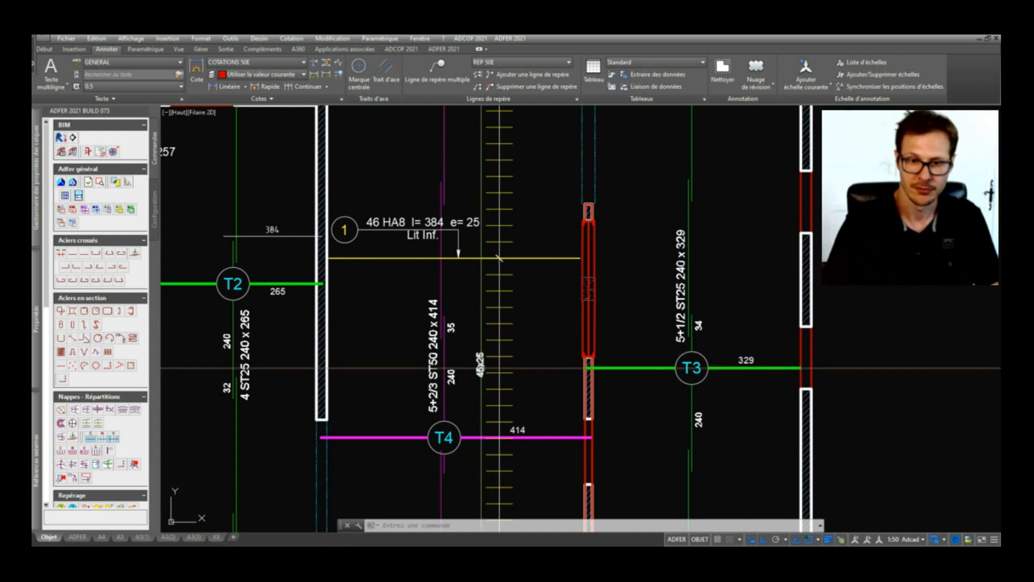
middle_drag(433, 242, 478, 287)
mouse_move(532, 180)
middle_down()
mouse_move(539, 329)
mouse_move(546, 248)
middle_up()
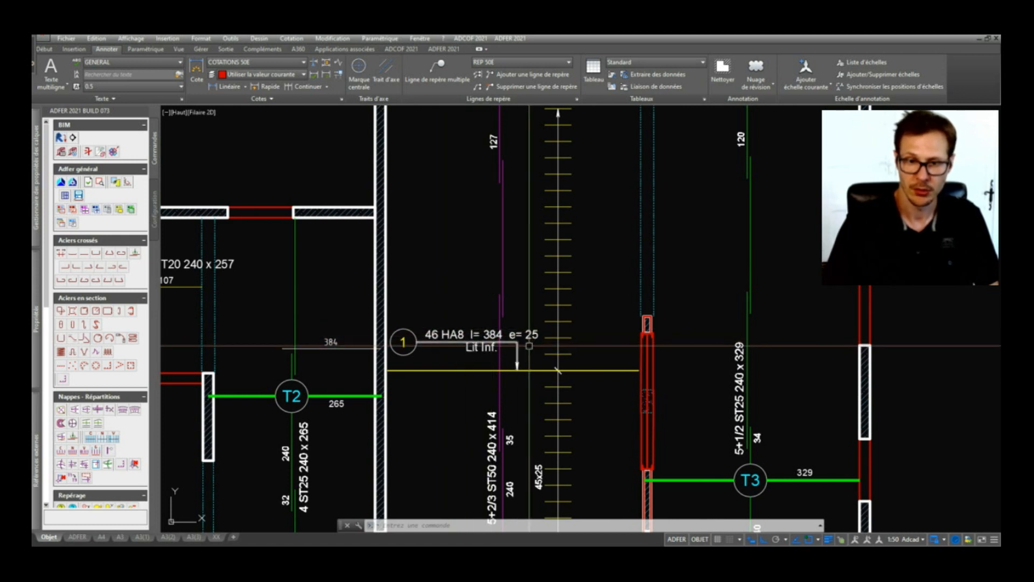
scroll(525, 347, down, 5)
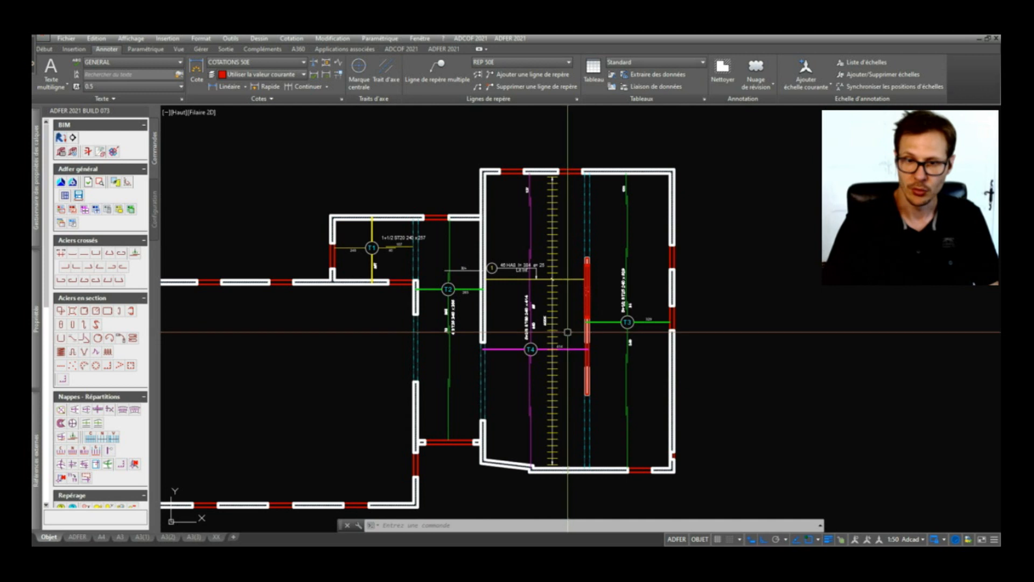
Insert the general steel bar schedule (Nomenclature générale des aciers) in the empty area beside the T3 room.
scroll(555, 269, down, 2)
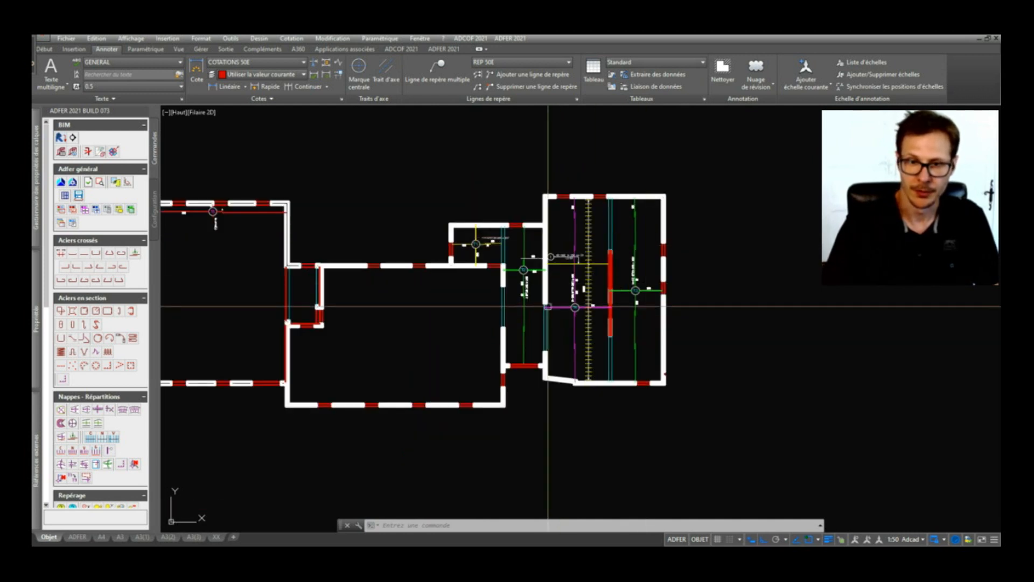
scroll(567, 251, up, 2)
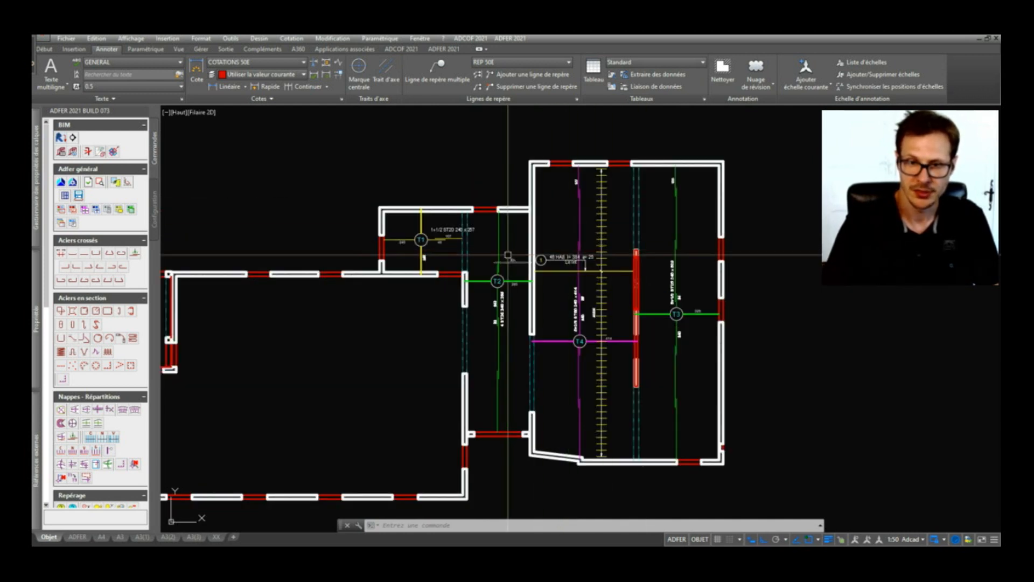
middle_drag(747, 379, 684, 360)
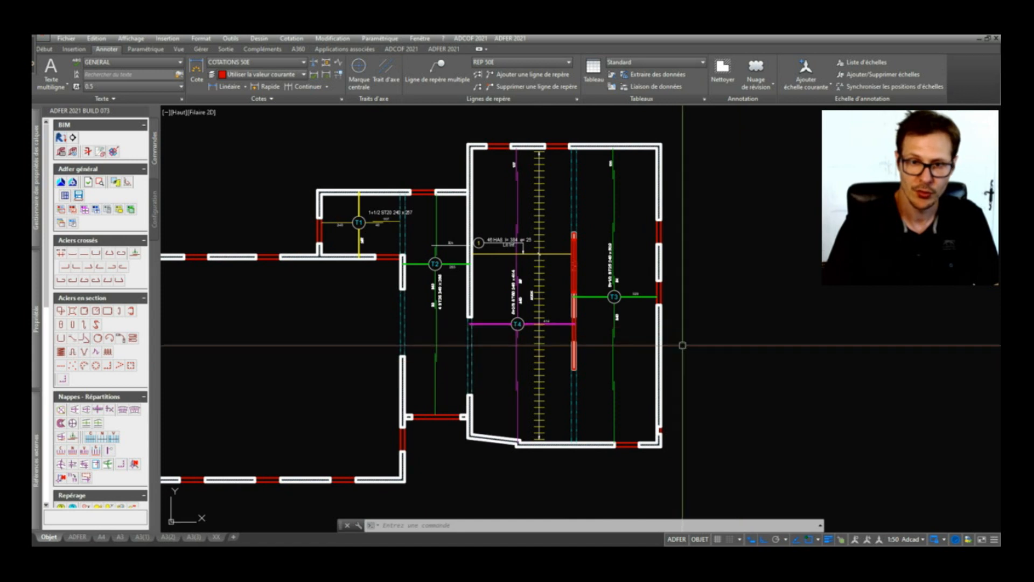
scroll(111, 309, down, 5)
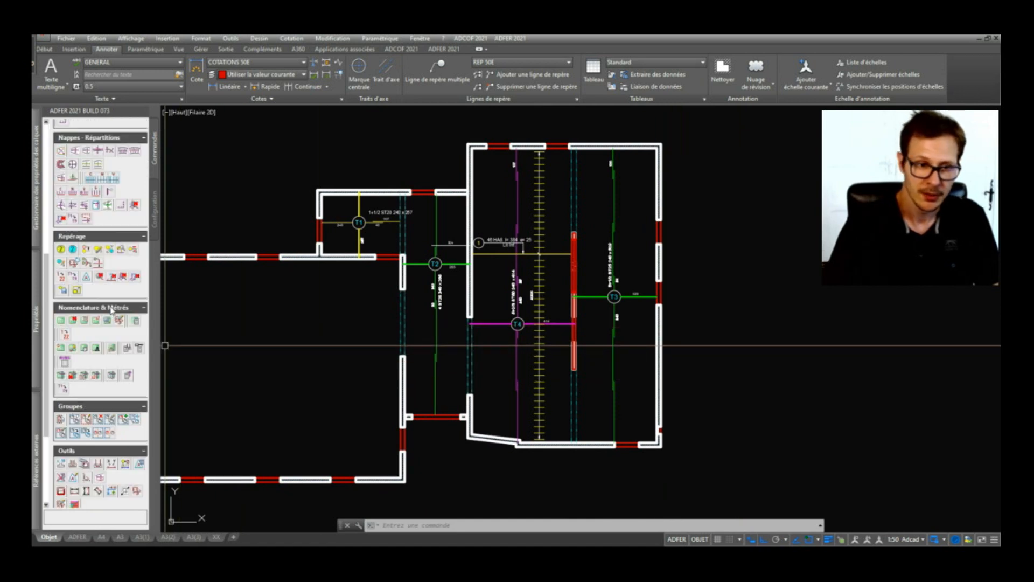
click(60, 320)
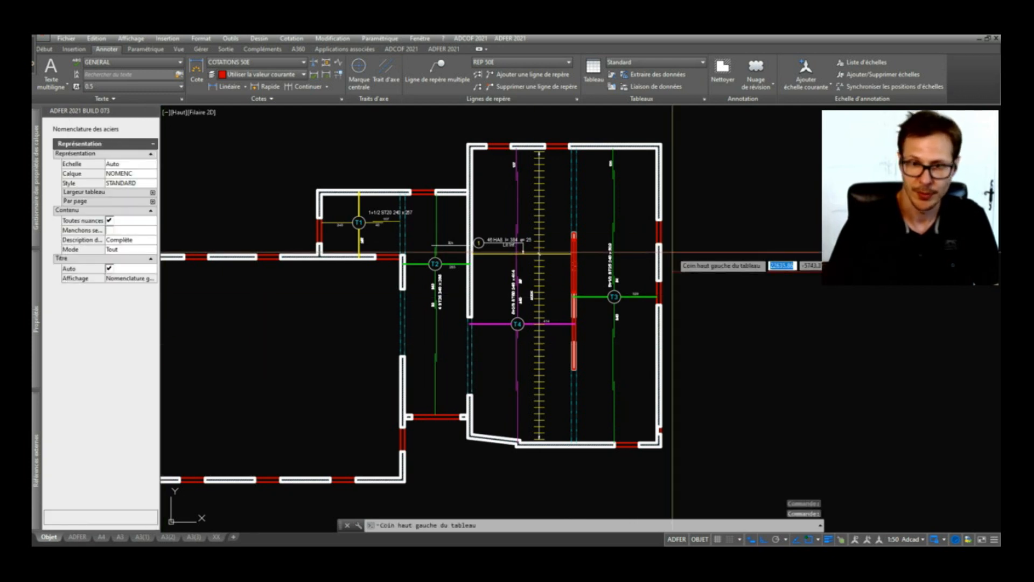
click(712, 333)
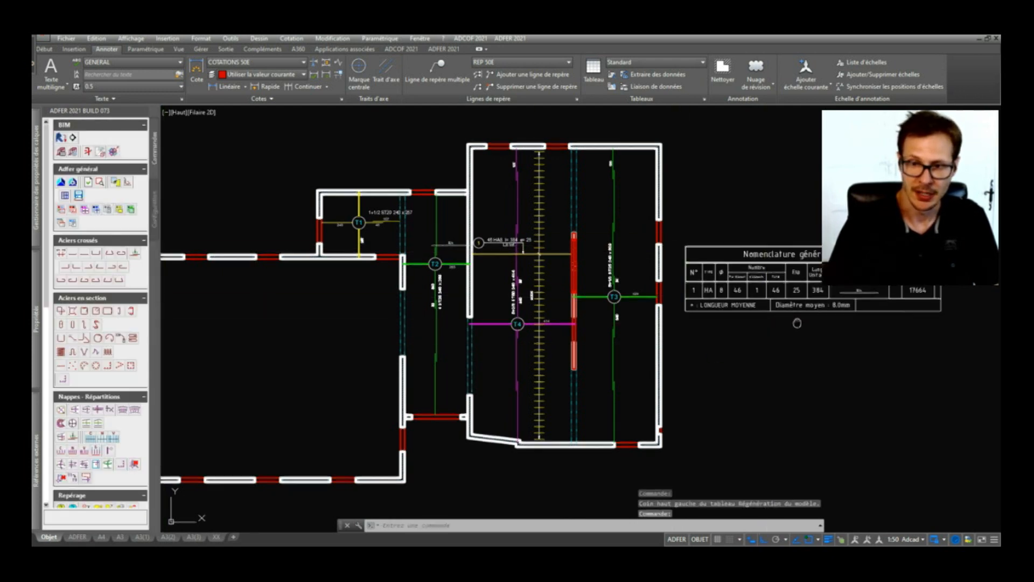
middle_drag(796, 324, 722, 324)
scroll(619, 311, up, 5)
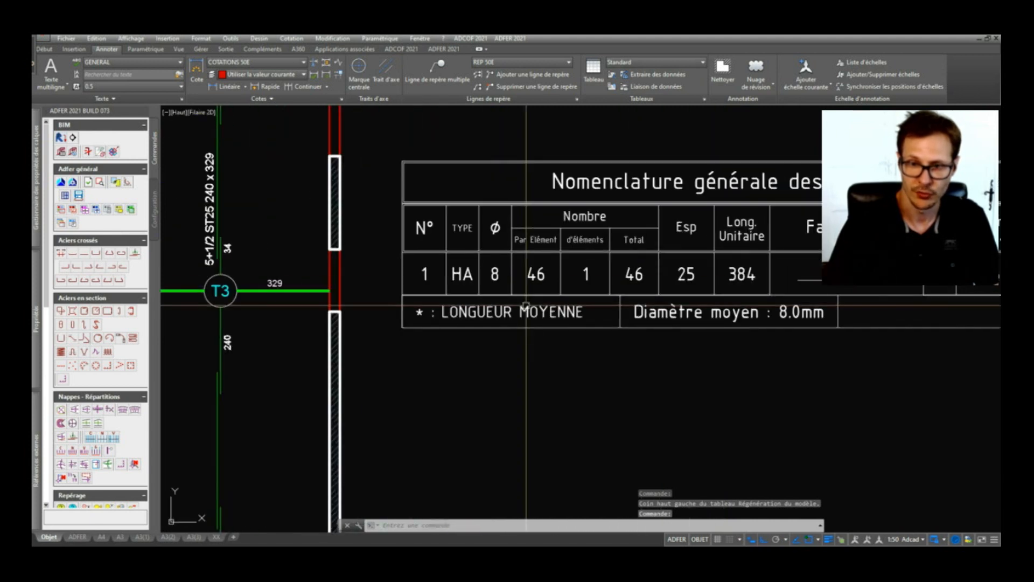
scroll(630, 293, down, 3)
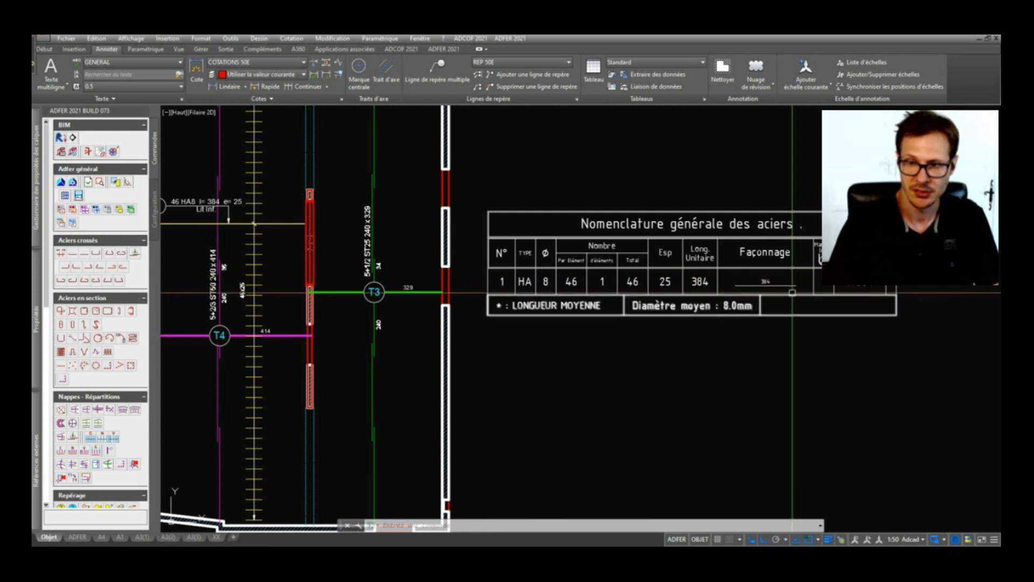
Insert the general welded mesh schedule (Nomenclature générale de treillis) below the steel bar schedule.
scroll(606, 290, down, 2)
middle_drag(533, 351, 639, 326)
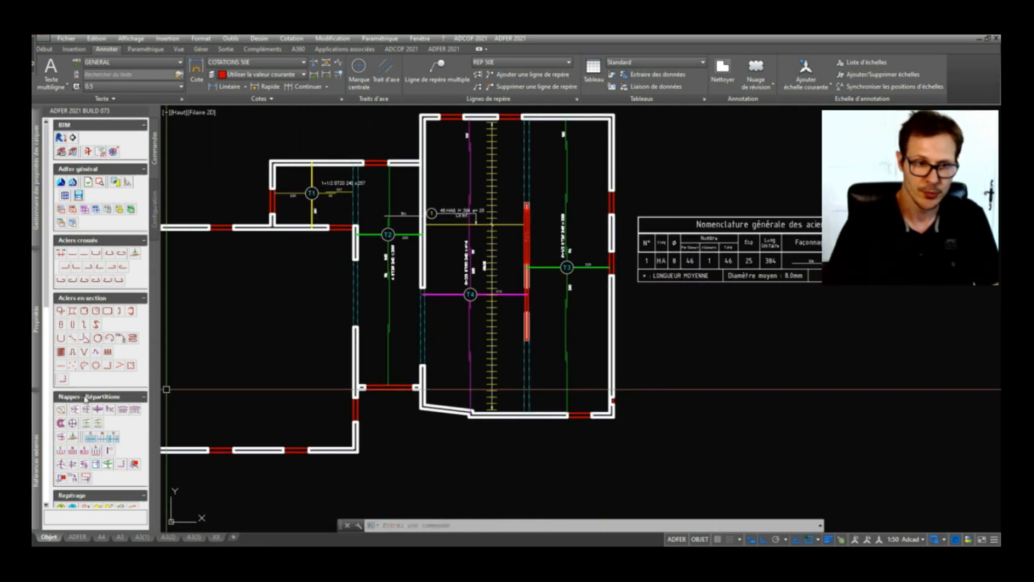
scroll(86, 393, down, 5)
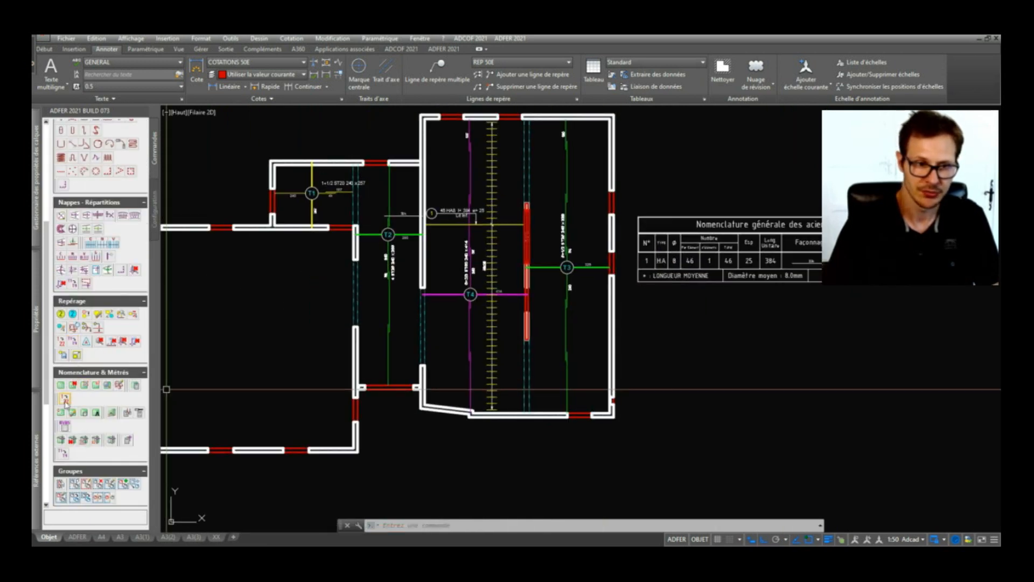
click(61, 443)
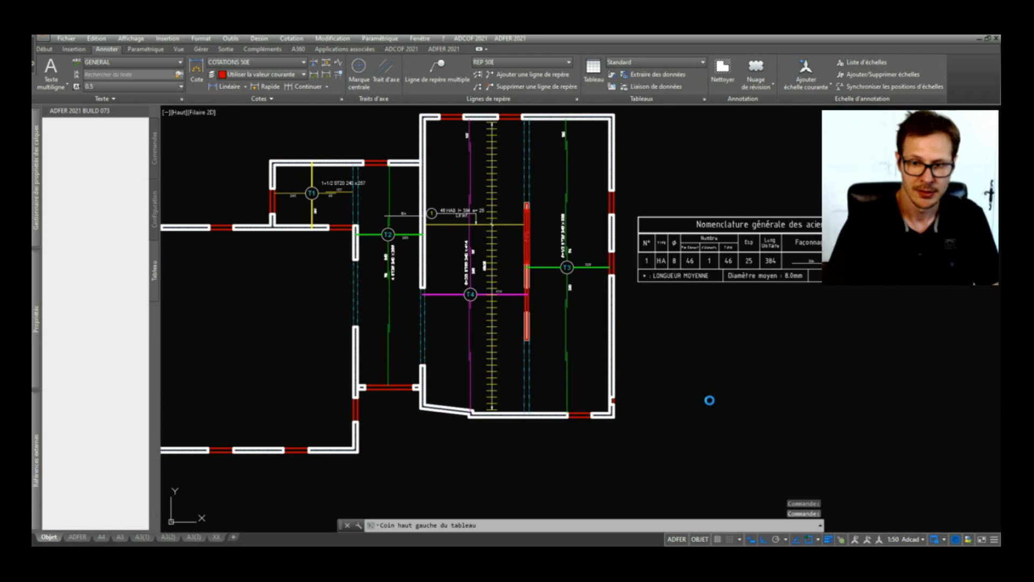
click(654, 422)
Examine the mesh schedule's rows and compare them with the marked panels in the plan, including the T5 panel.
scroll(647, 336, down, 2)
scroll(598, 243, up, 4)
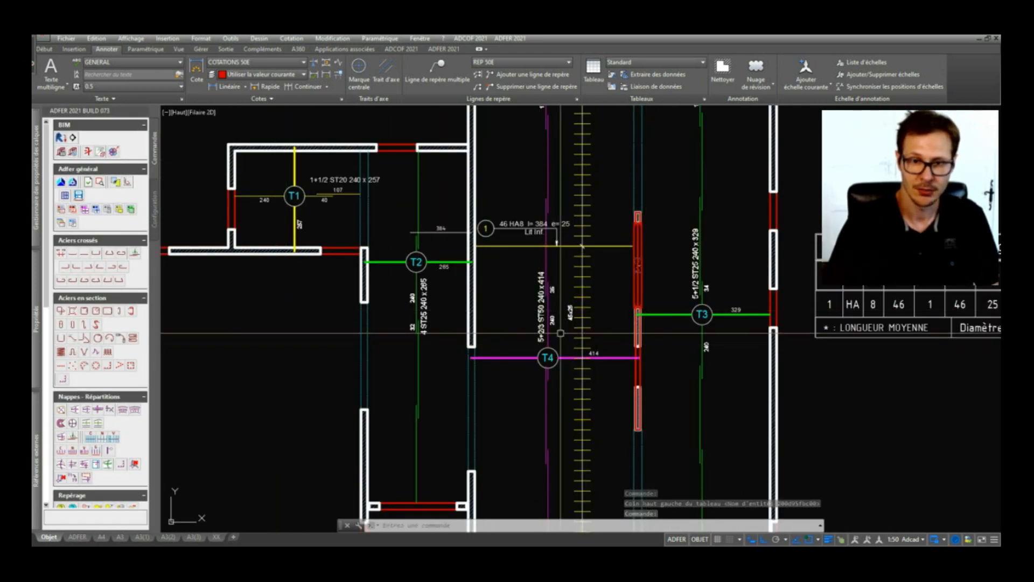
scroll(571, 337, down, 3)
scroll(713, 381, up, 4)
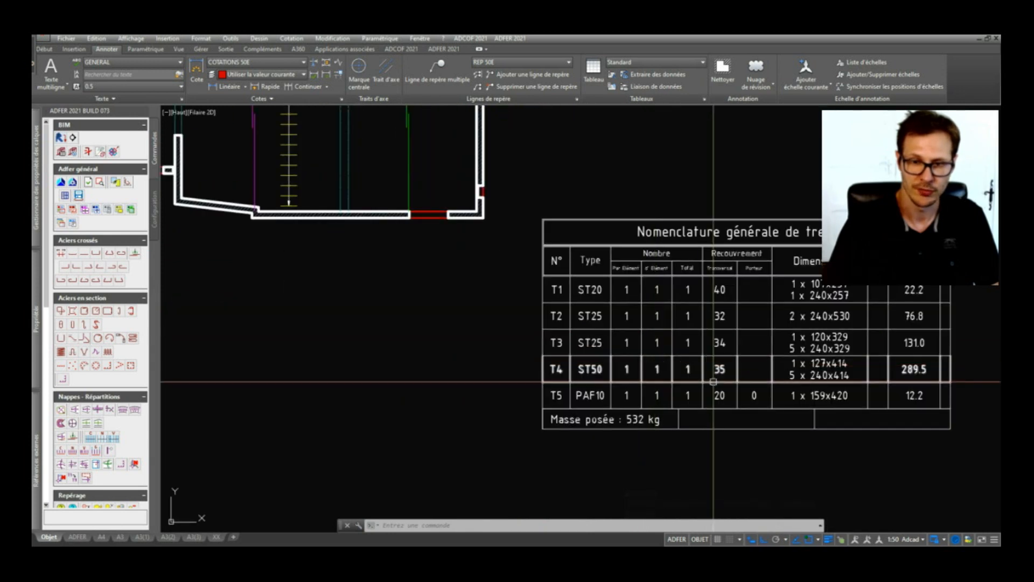
scroll(714, 381, down, 2)
scroll(593, 382, down, 2)
scroll(541, 411, up, 1)
middle_drag(485, 394, 983, 461)
scroll(603, 346, down, 2)
scroll(502, 294, up, 4)
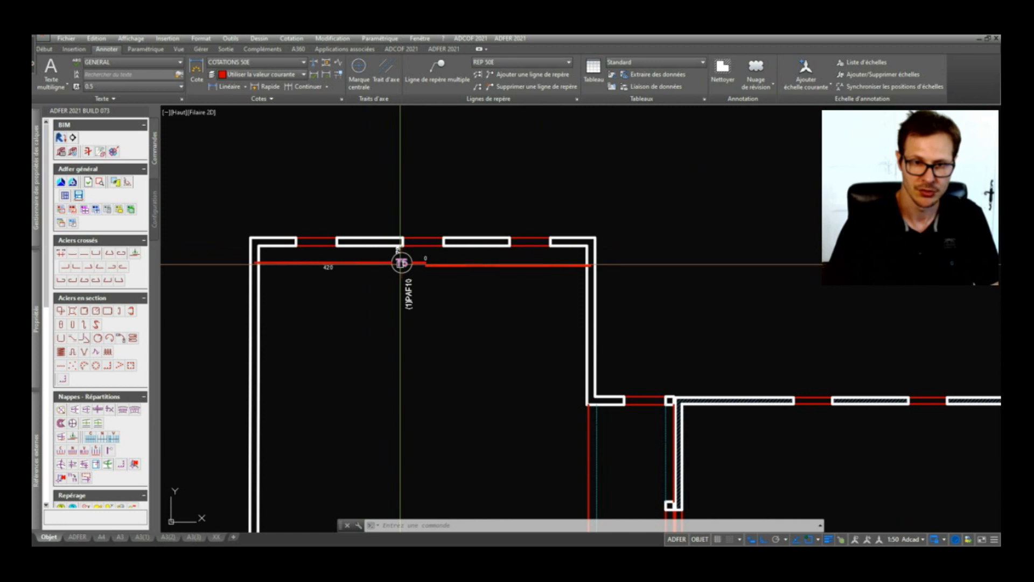
scroll(400, 264, down, 5)
scroll(697, 358, up, 5)
middle_drag(726, 366, 580, 334)
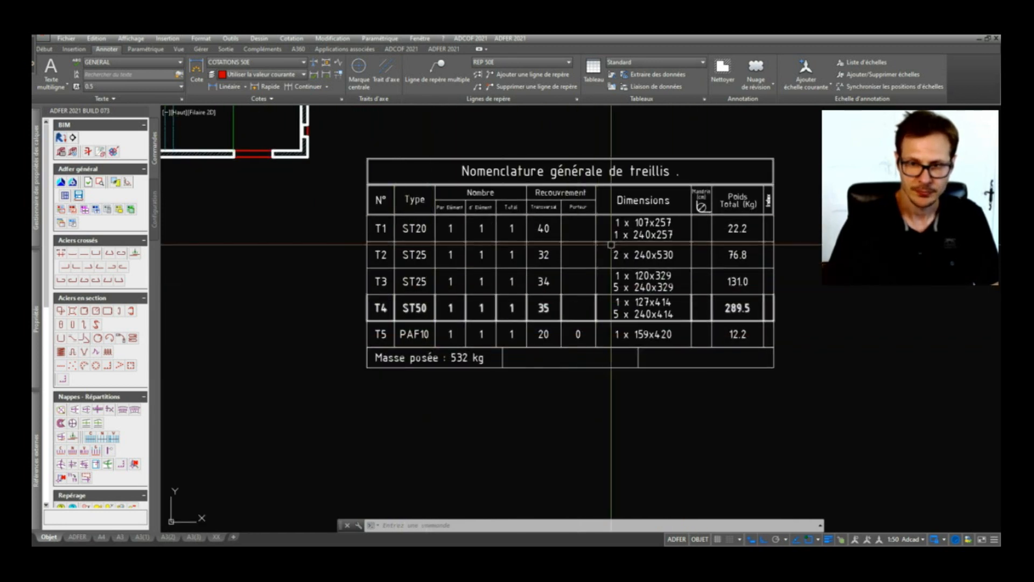
Generate the steel summary table (Récapitulatif des aciers) from the general bar schedule and place it beside that schedule.
scroll(611, 359, down, 4)
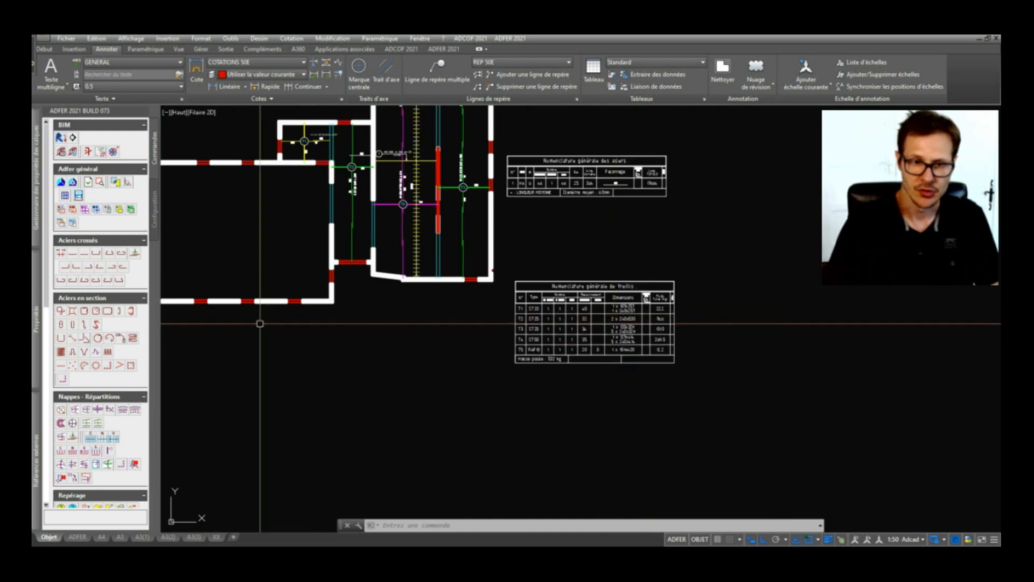
scroll(88, 360, down, 3)
click(41, 323)
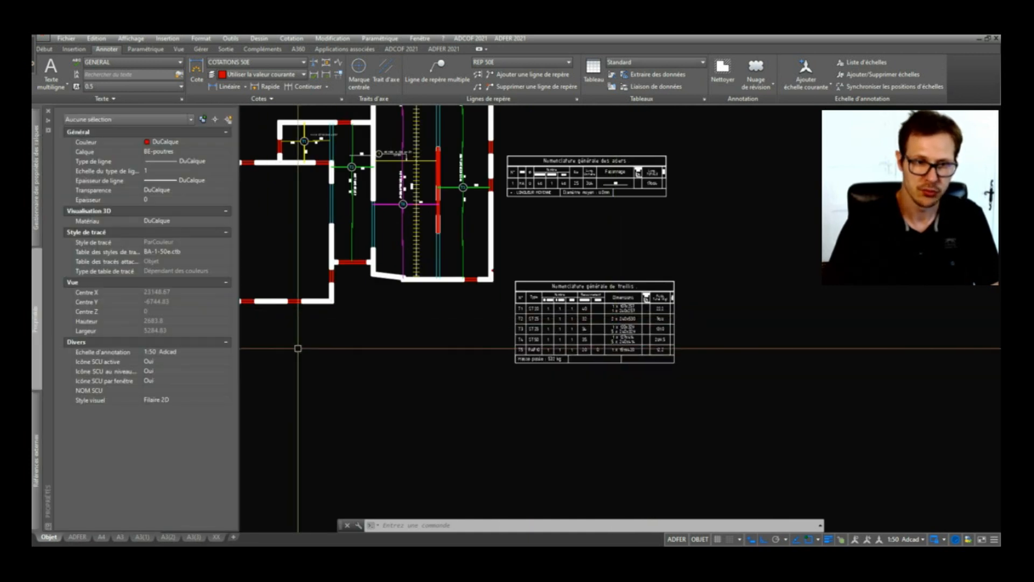
scroll(107, 369, down, 2)
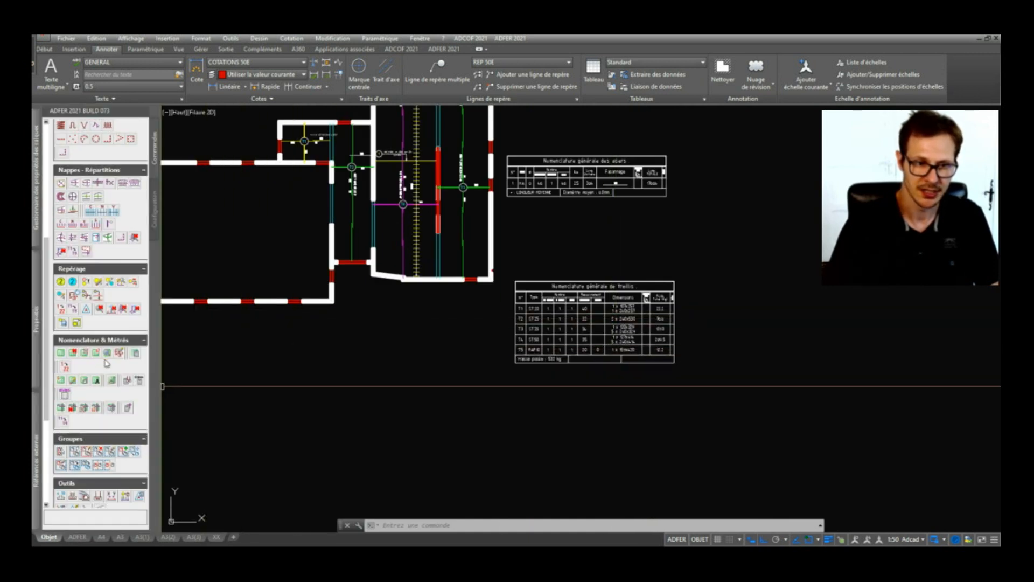
click(135, 354)
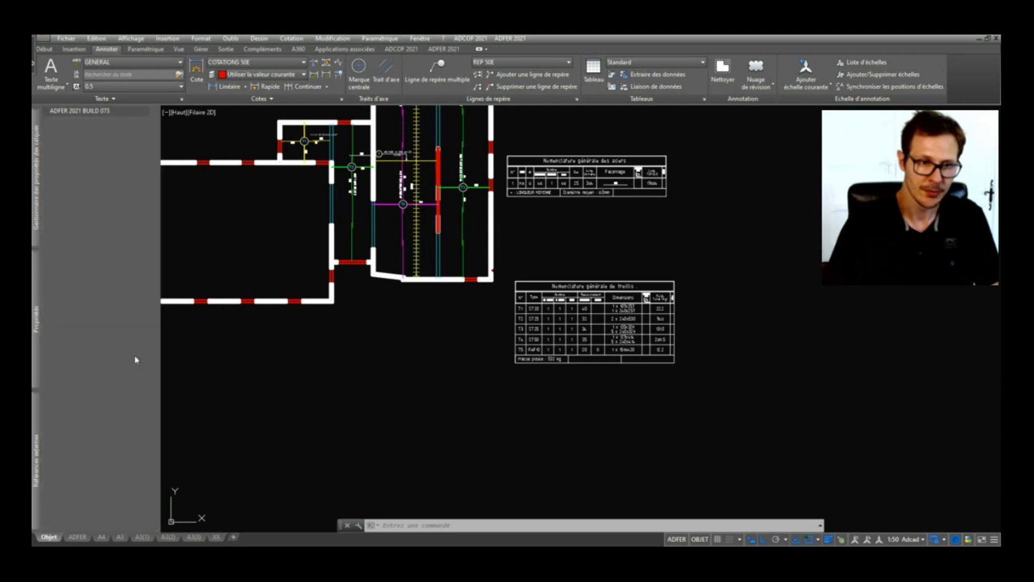
middle_drag(571, 184, 448, 291)
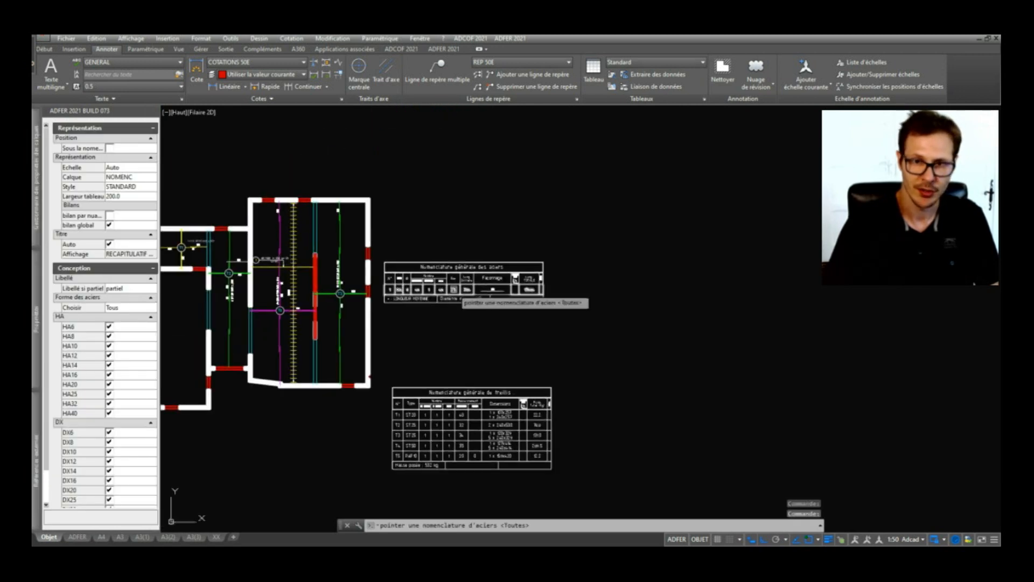
click(475, 267)
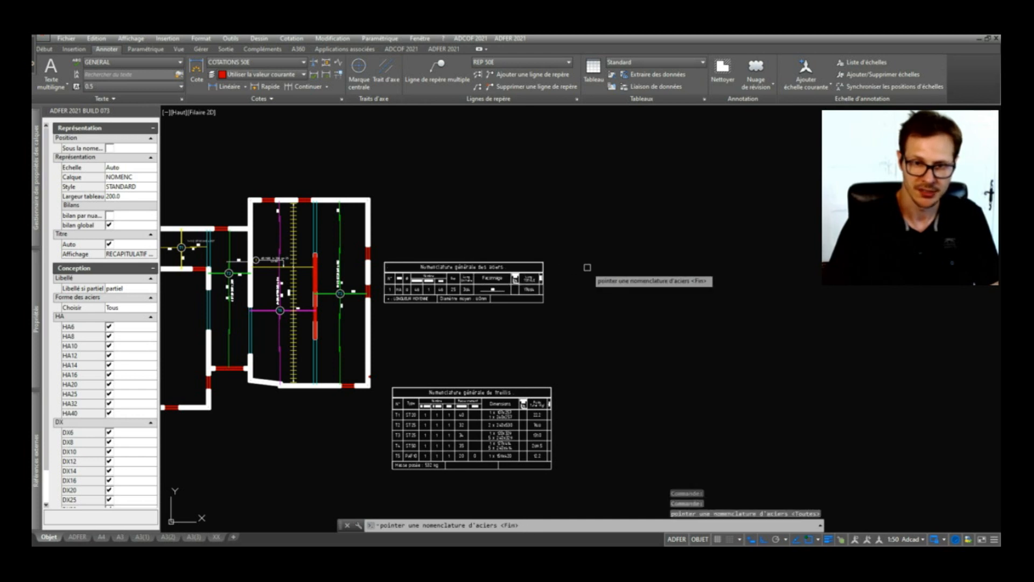
key(Return)
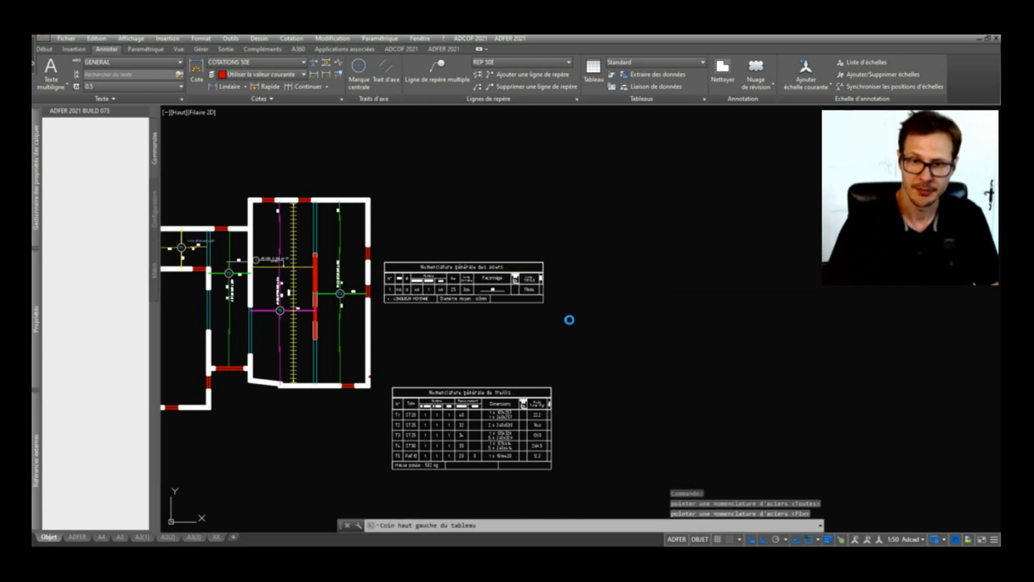
click(558, 270)
scroll(619, 302, up, 4)
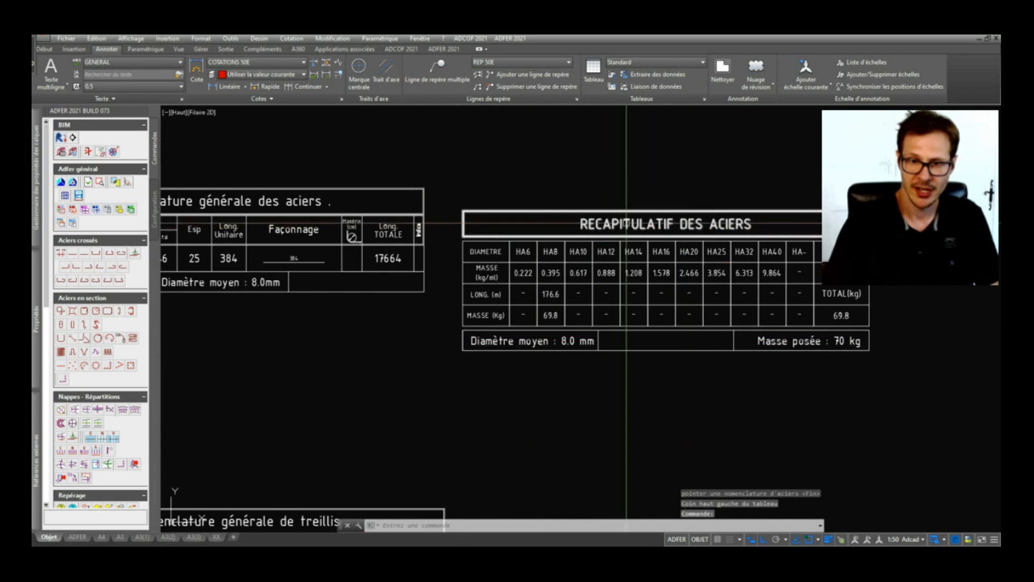
middle_drag(428, 322, 492, 322)
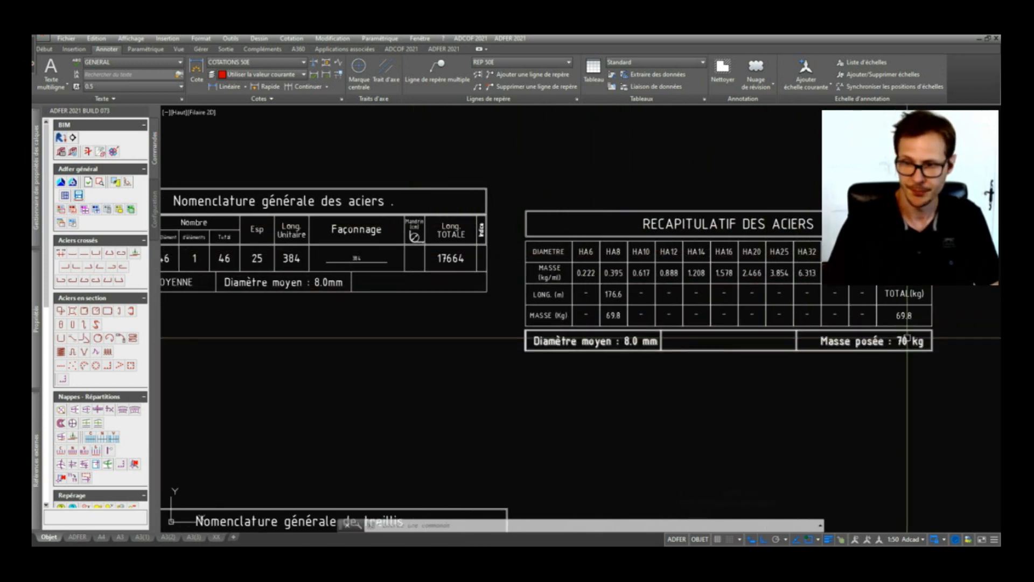
Generate the mesh summary table (Récapitulatif treillis) from the general mesh schedule and place it beside that schedule.
scroll(808, 245, down, 4)
middle_drag(786, 413, 788, 332)
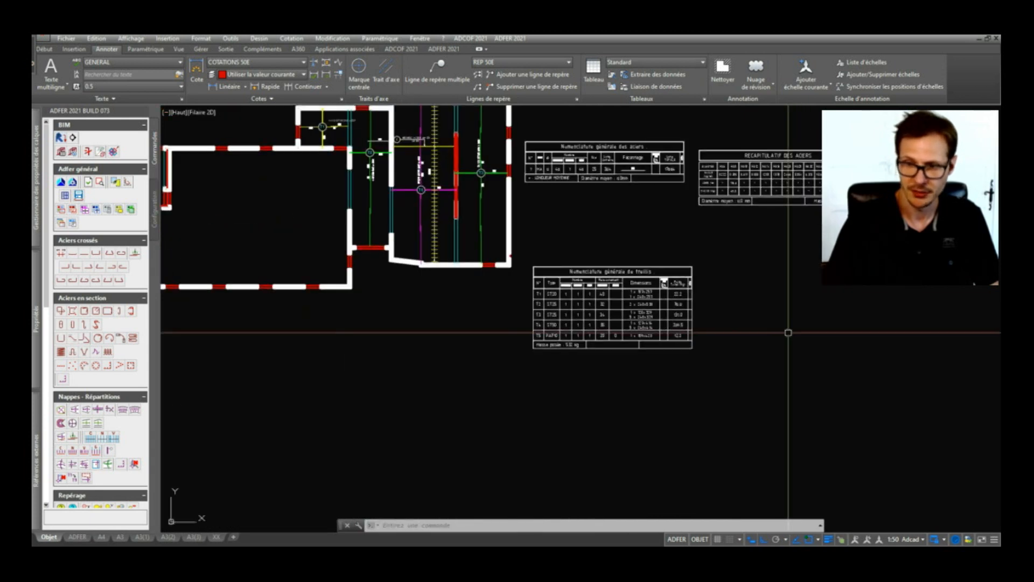
scroll(78, 389, down, 3)
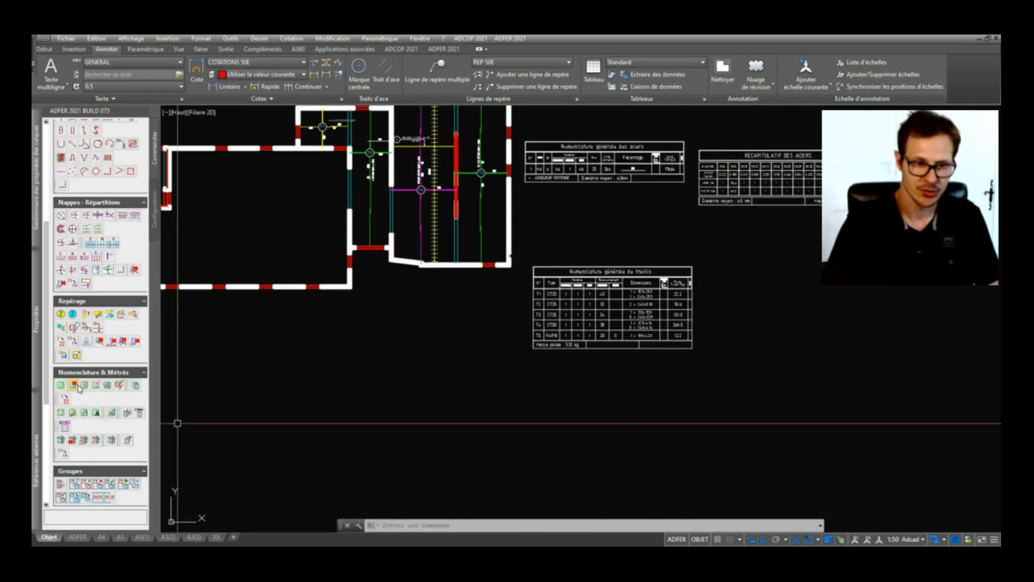
click(128, 440)
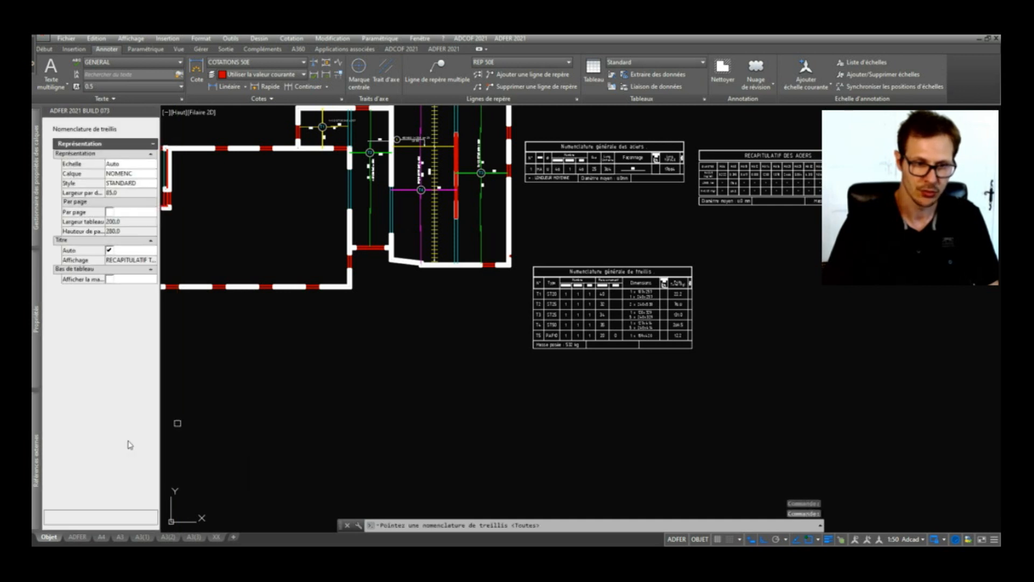
click(535, 291)
key(Return)
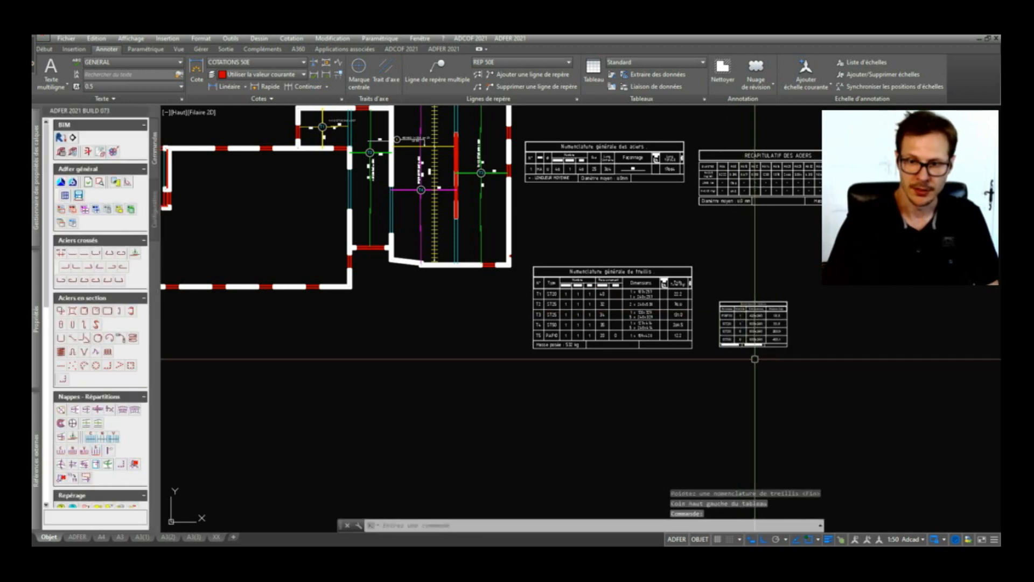
Examine the mesh summary's panel quantities and its total and installed masses, compare them with the mesh schedule, and review the overall layout.
scroll(778, 319, up, 6)
middle_drag(655, 437, 614, 414)
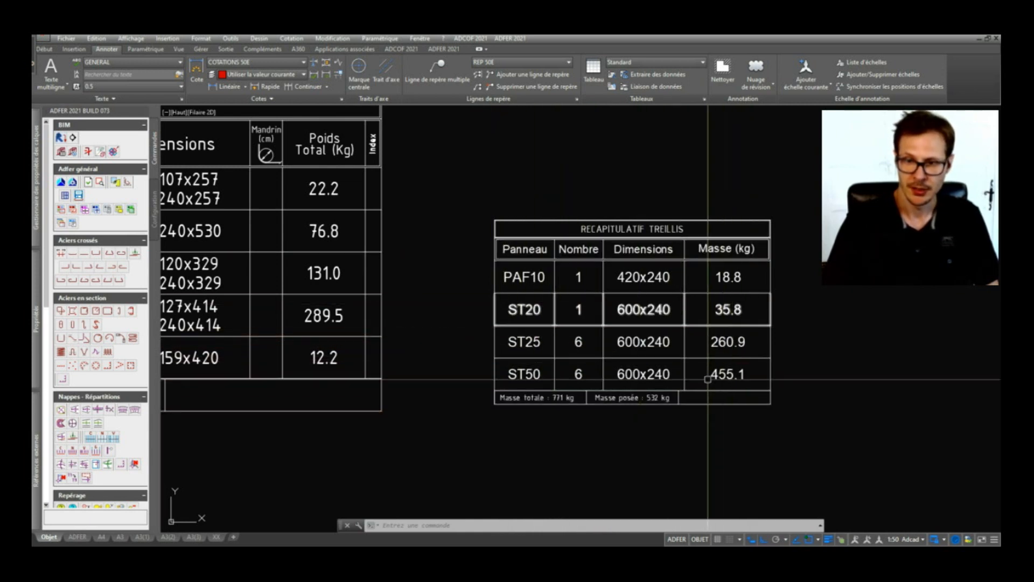
scroll(743, 395, down, 2)
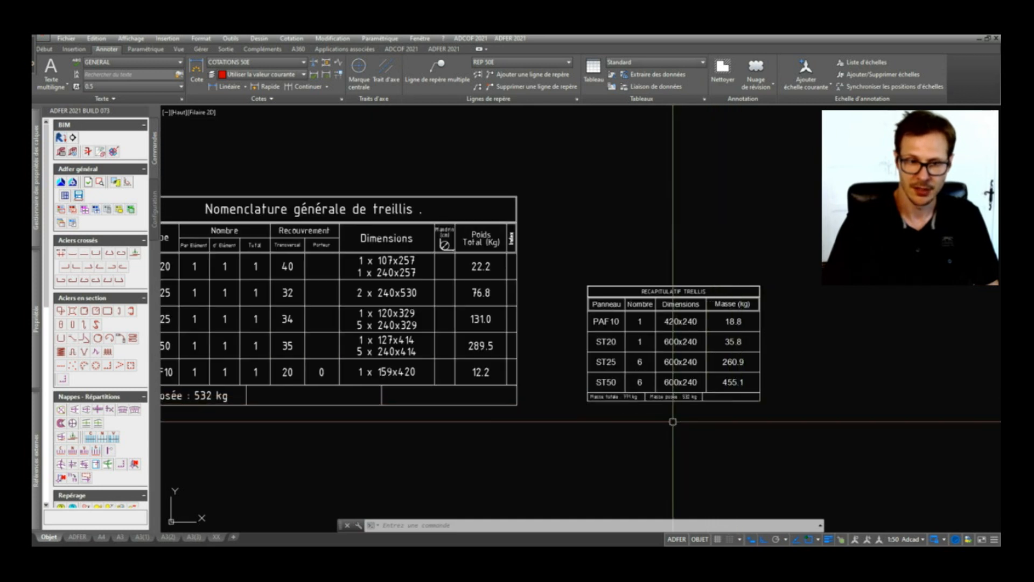
scroll(648, 414, up, 4)
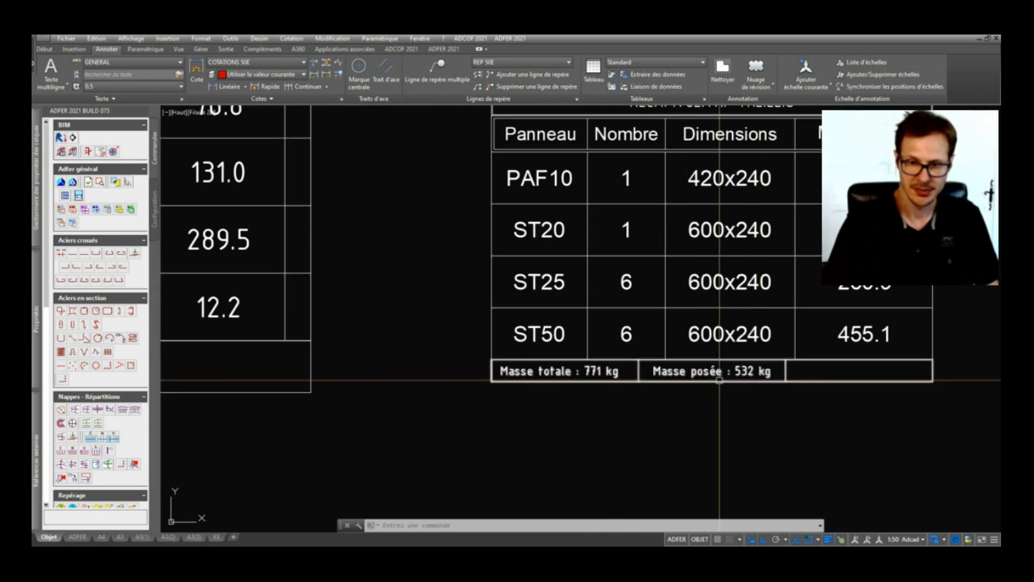
scroll(737, 372, down, 3)
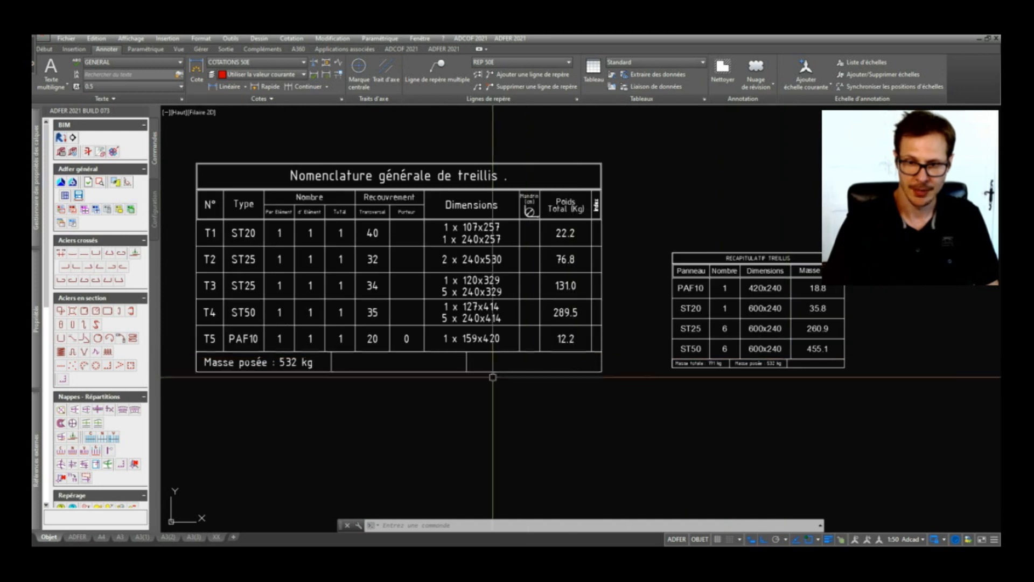
scroll(716, 385, up, 4)
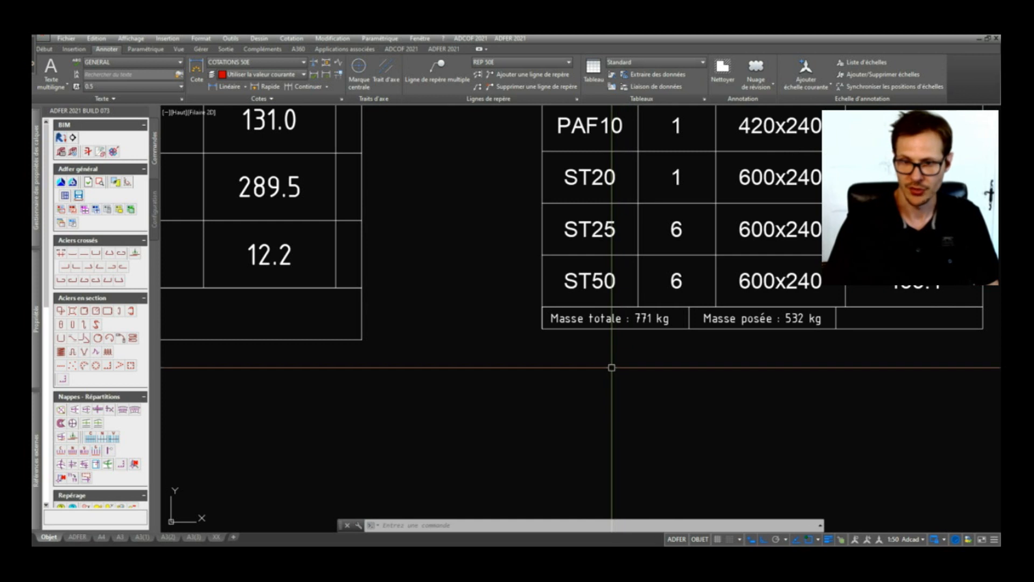
scroll(642, 363, down, 4)
scroll(639, 342, down, 3)
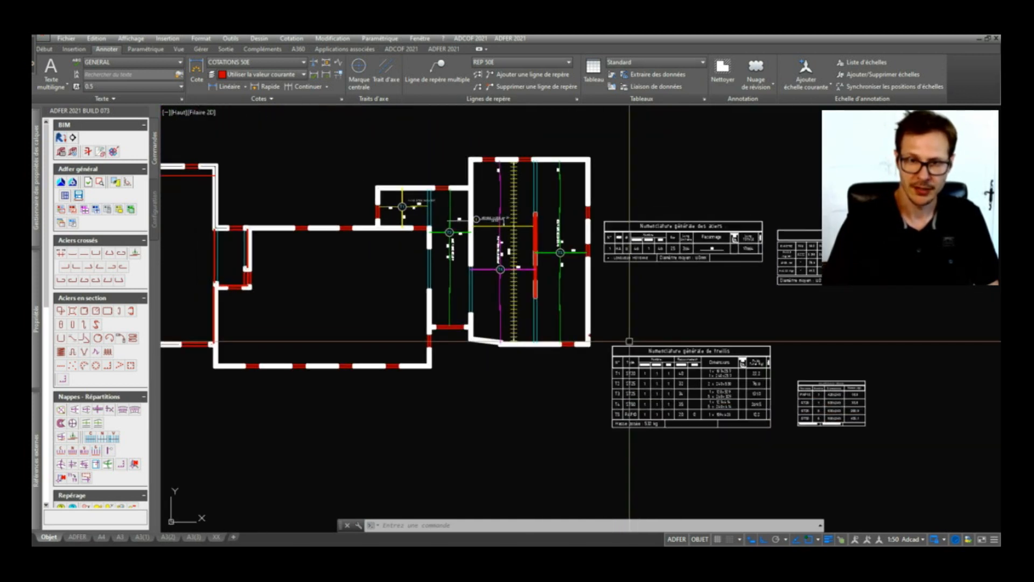
middle_drag(629, 324, 616, 354)
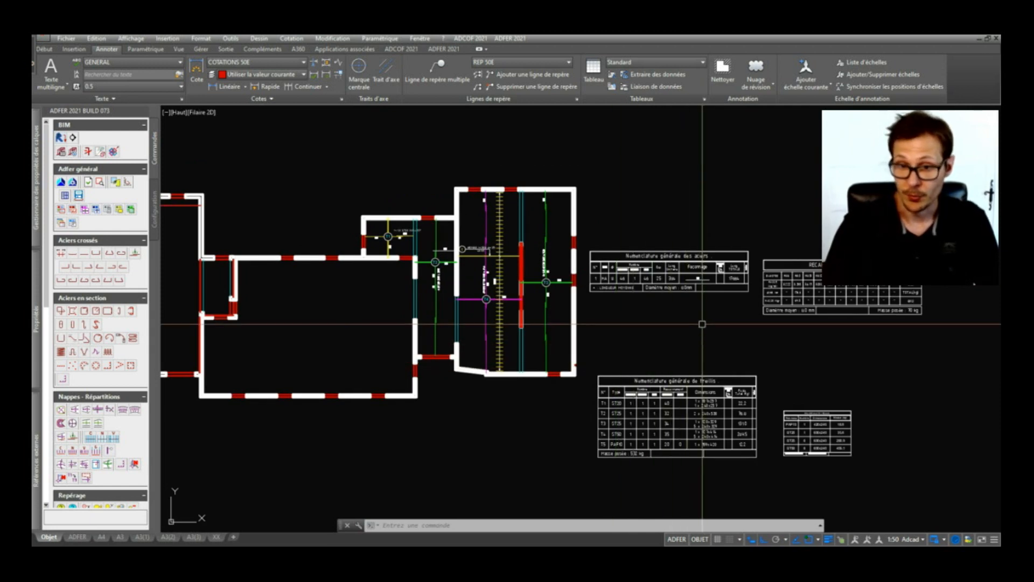
scroll(115, 306, down, 5)
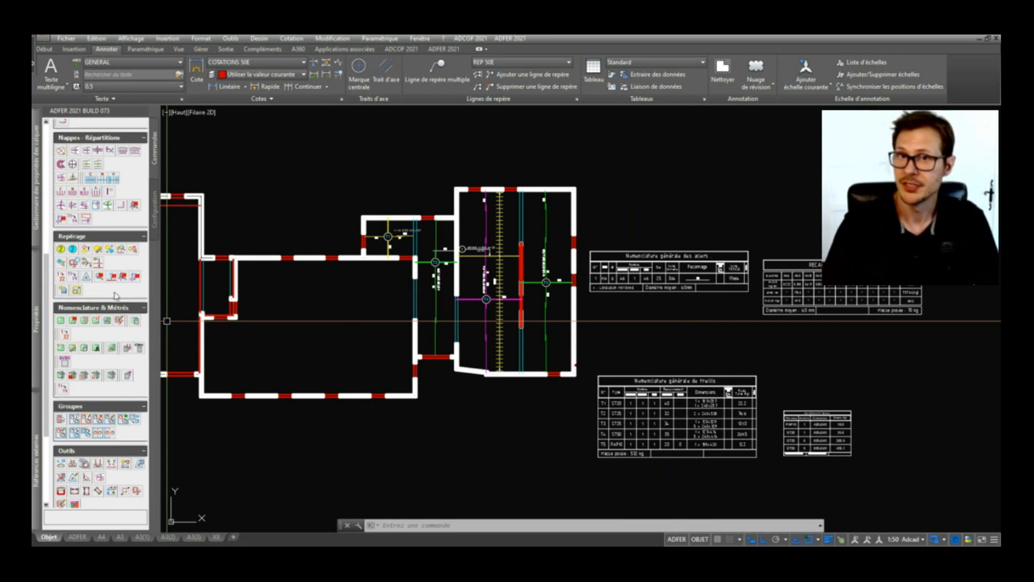
scroll(117, 286, up, 5)
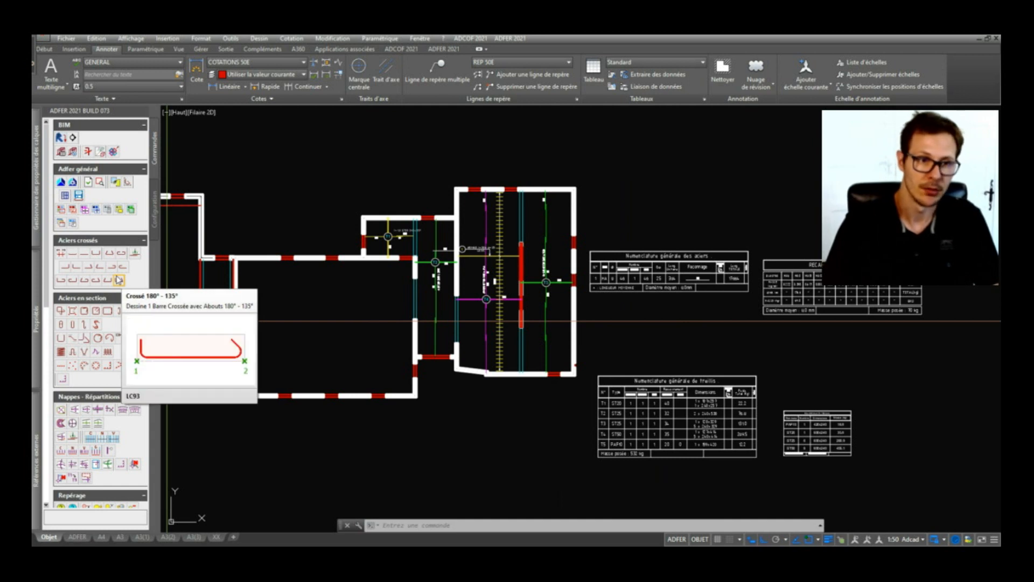
scroll(118, 279, down, 5)
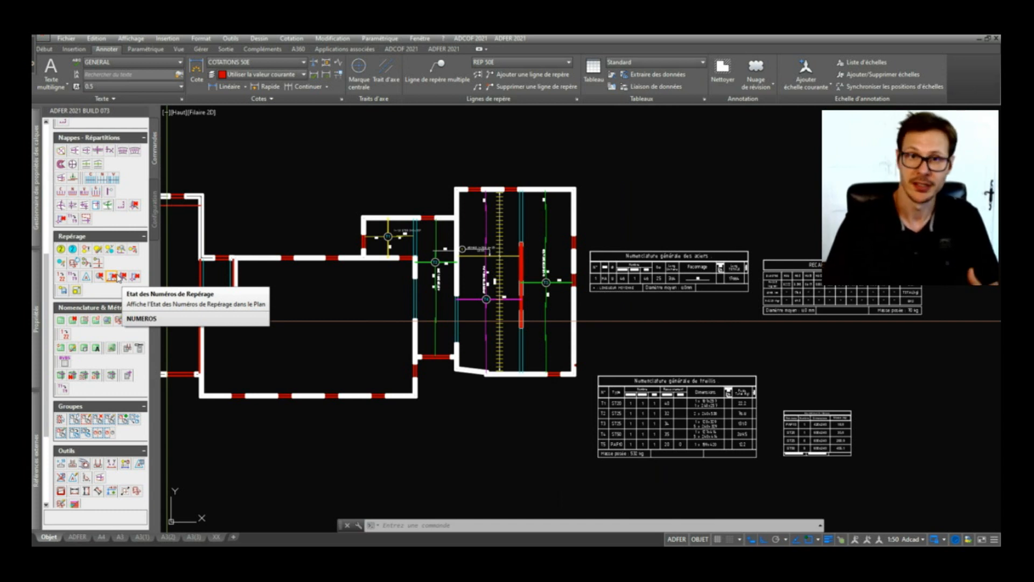
click(121, 277)
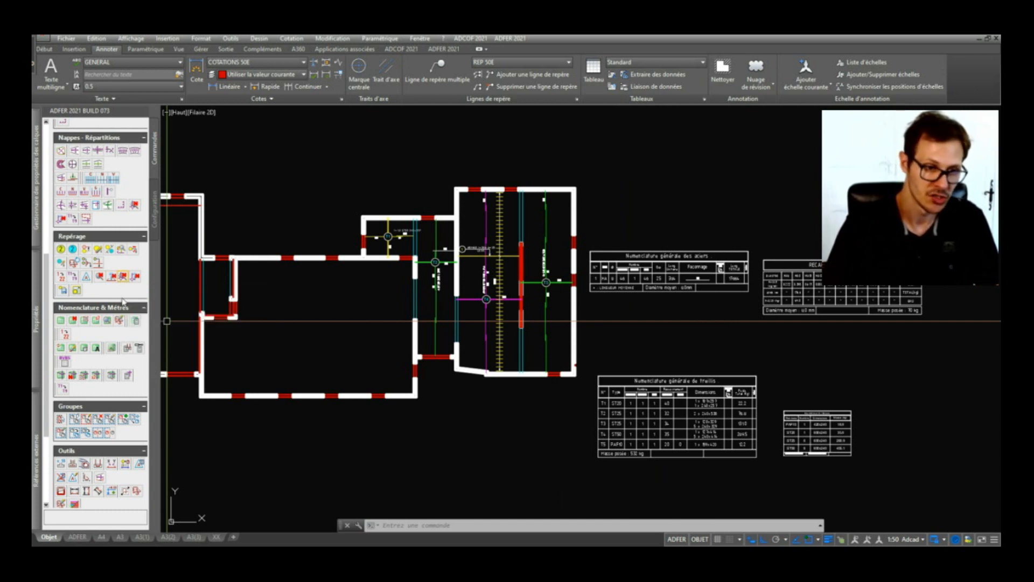
scroll(122, 307, down, 2)
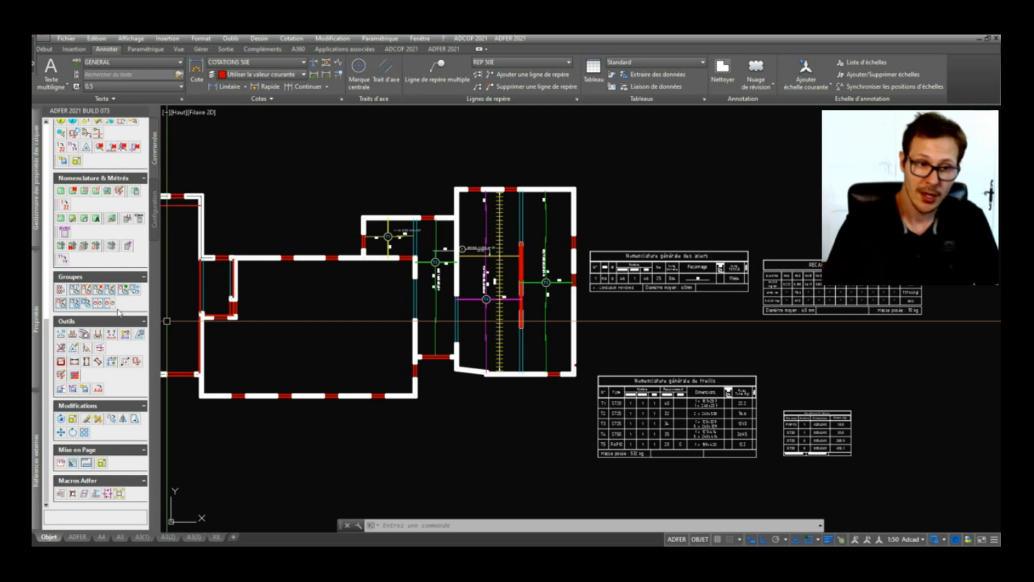
scroll(119, 315, up, 5)
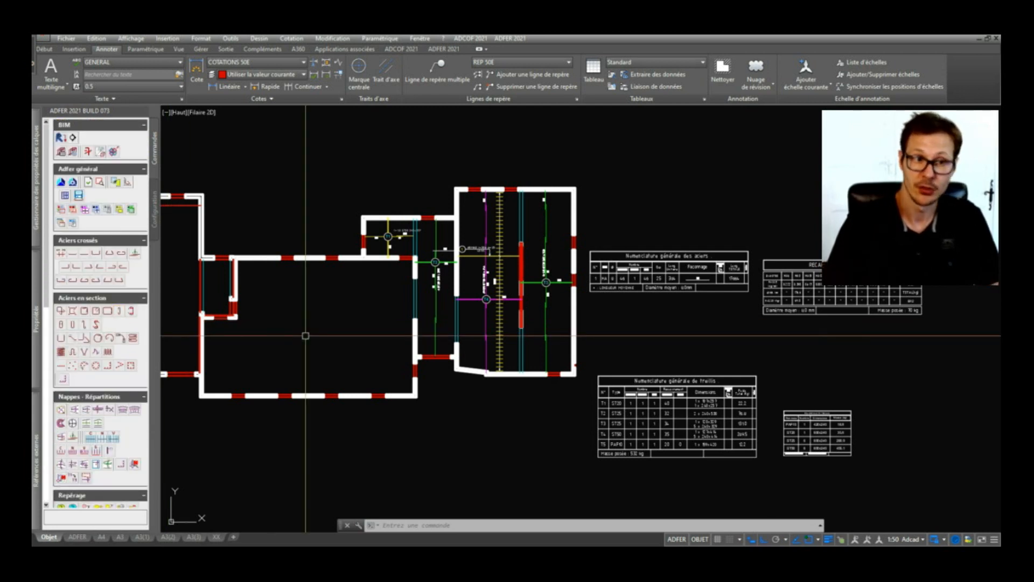
middle_drag(669, 381, 594, 385)
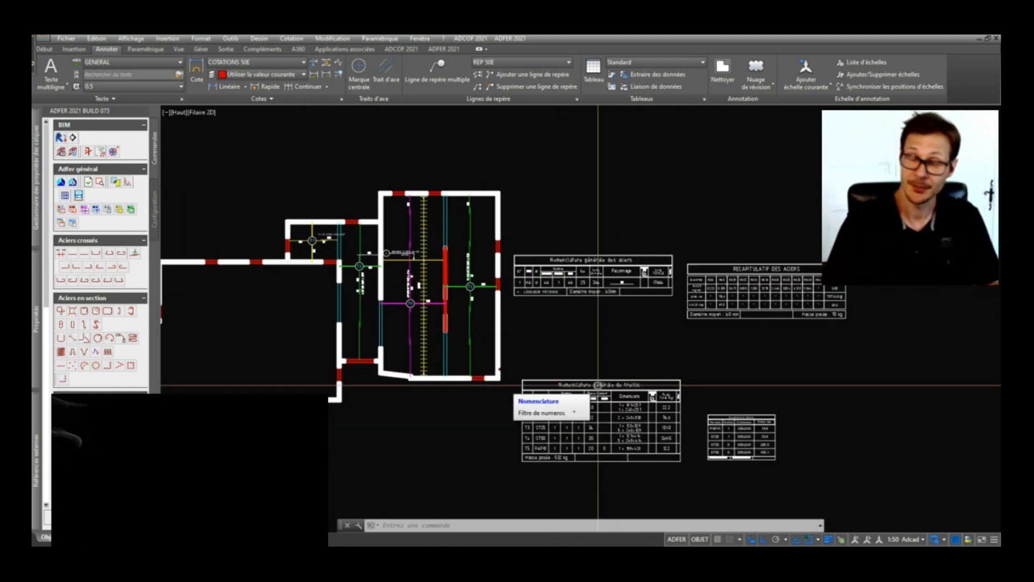